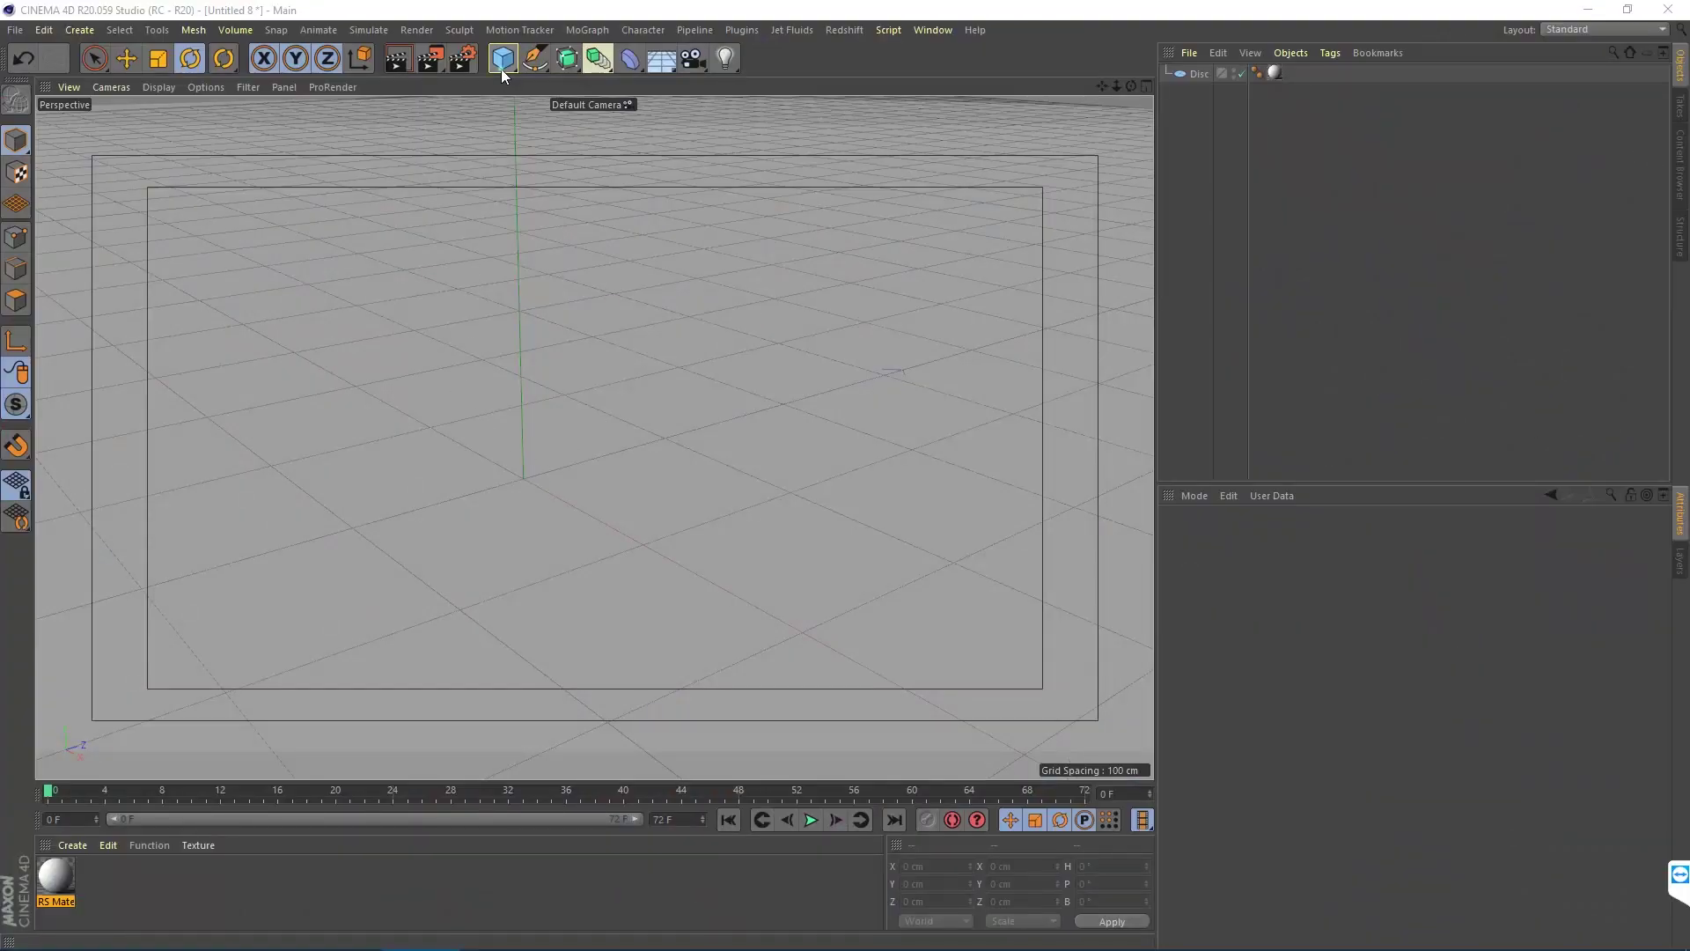
Step: Add a torus primitive and raise it to a height of about 86 cm above the disc
click(500, 68)
click(557, 148)
drag(869, 682, 643, 532)
key(e)
drag(581, 467, 509, 215)
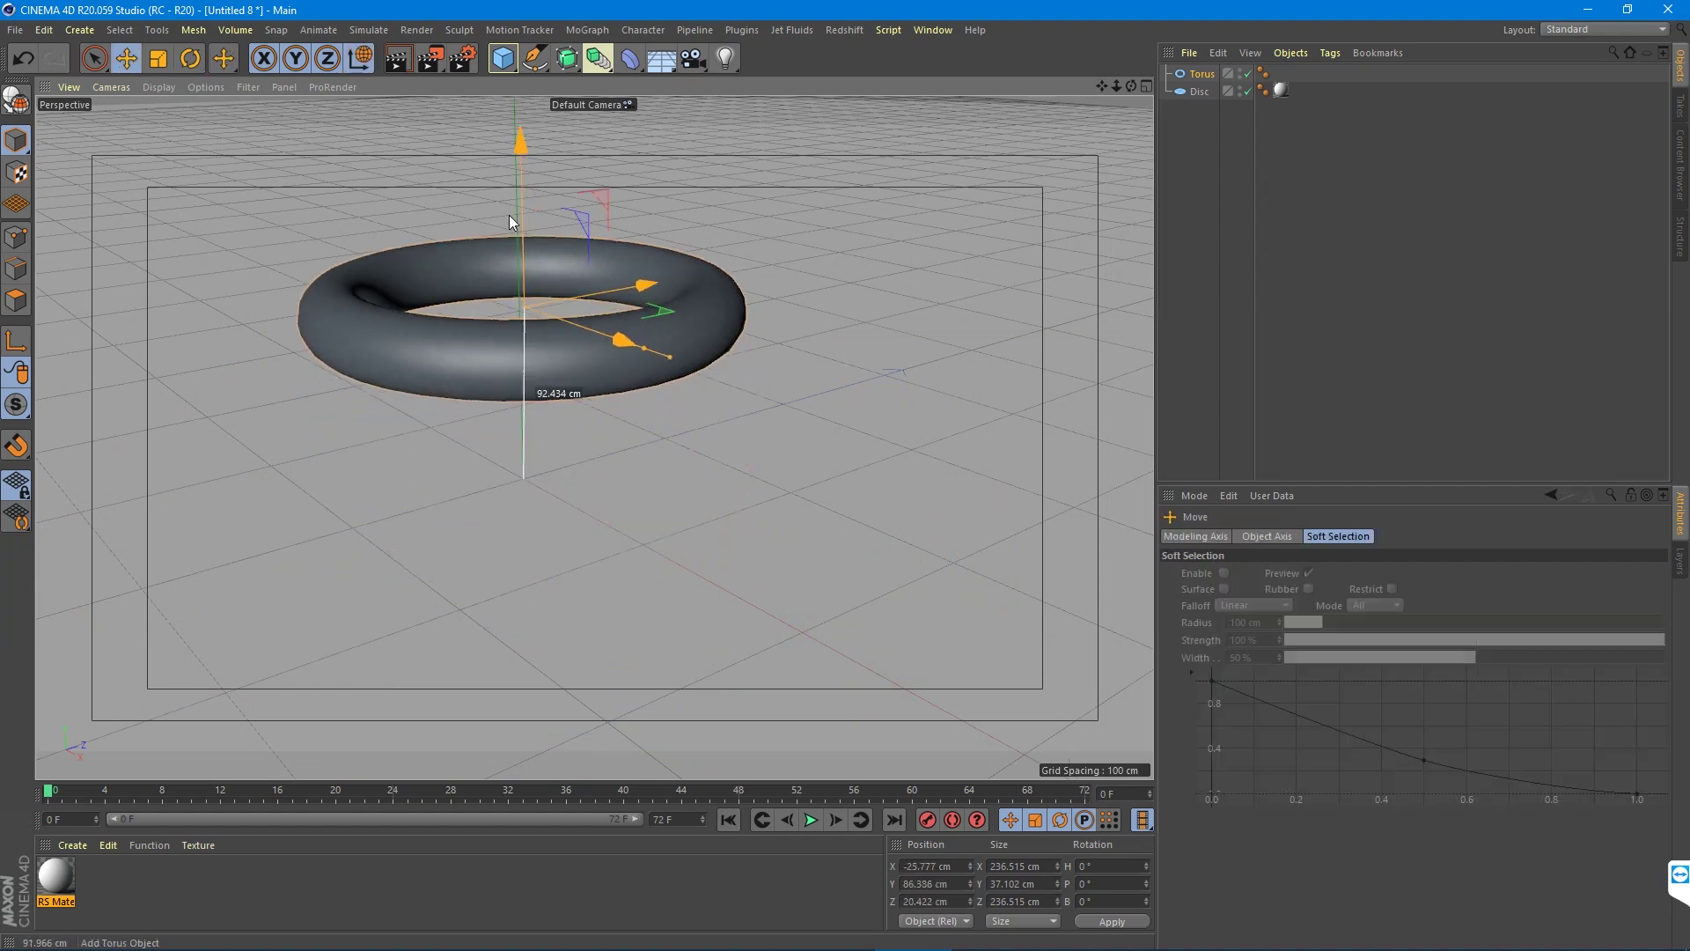
Step: Rotate the torus upright so its opening faces the camera, and raise it to about 250 cm
key(r)
drag(542, 292, 536, 170)
alt+drag(558, 238, 637, 623)
key(e)
drag(605, 440, 619, 256)
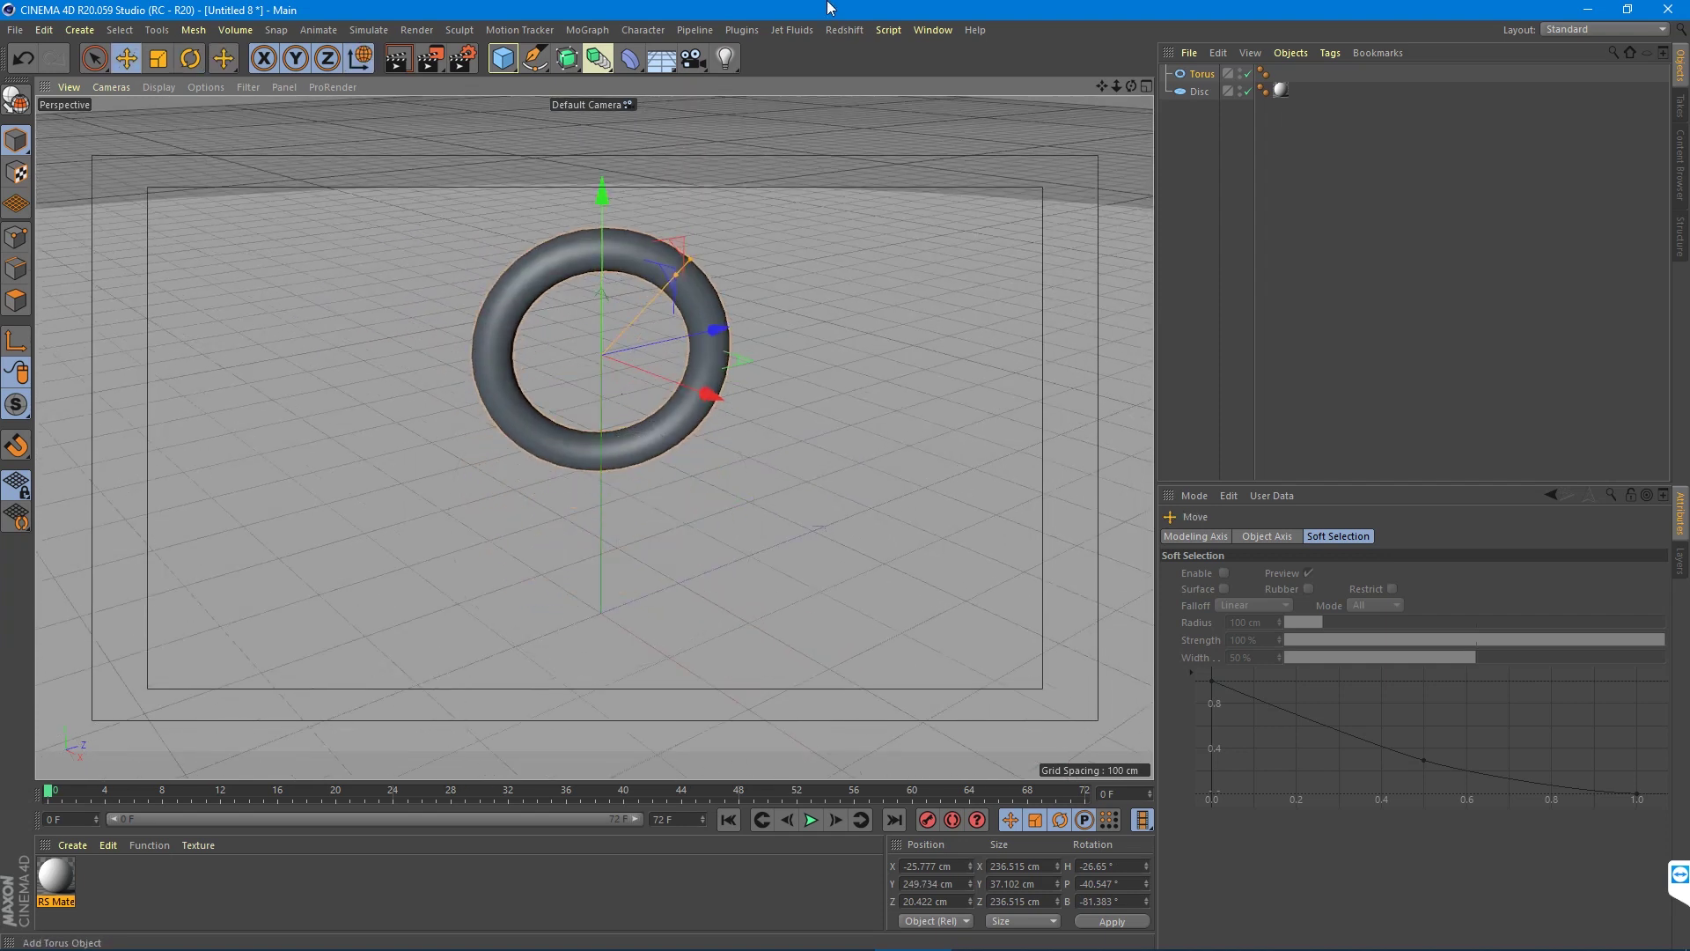
Step: Add a Redshift area light and move it to the far side of the torus, at about X -365 cm, and upward
click(846, 30)
mouse_move(884, 72)
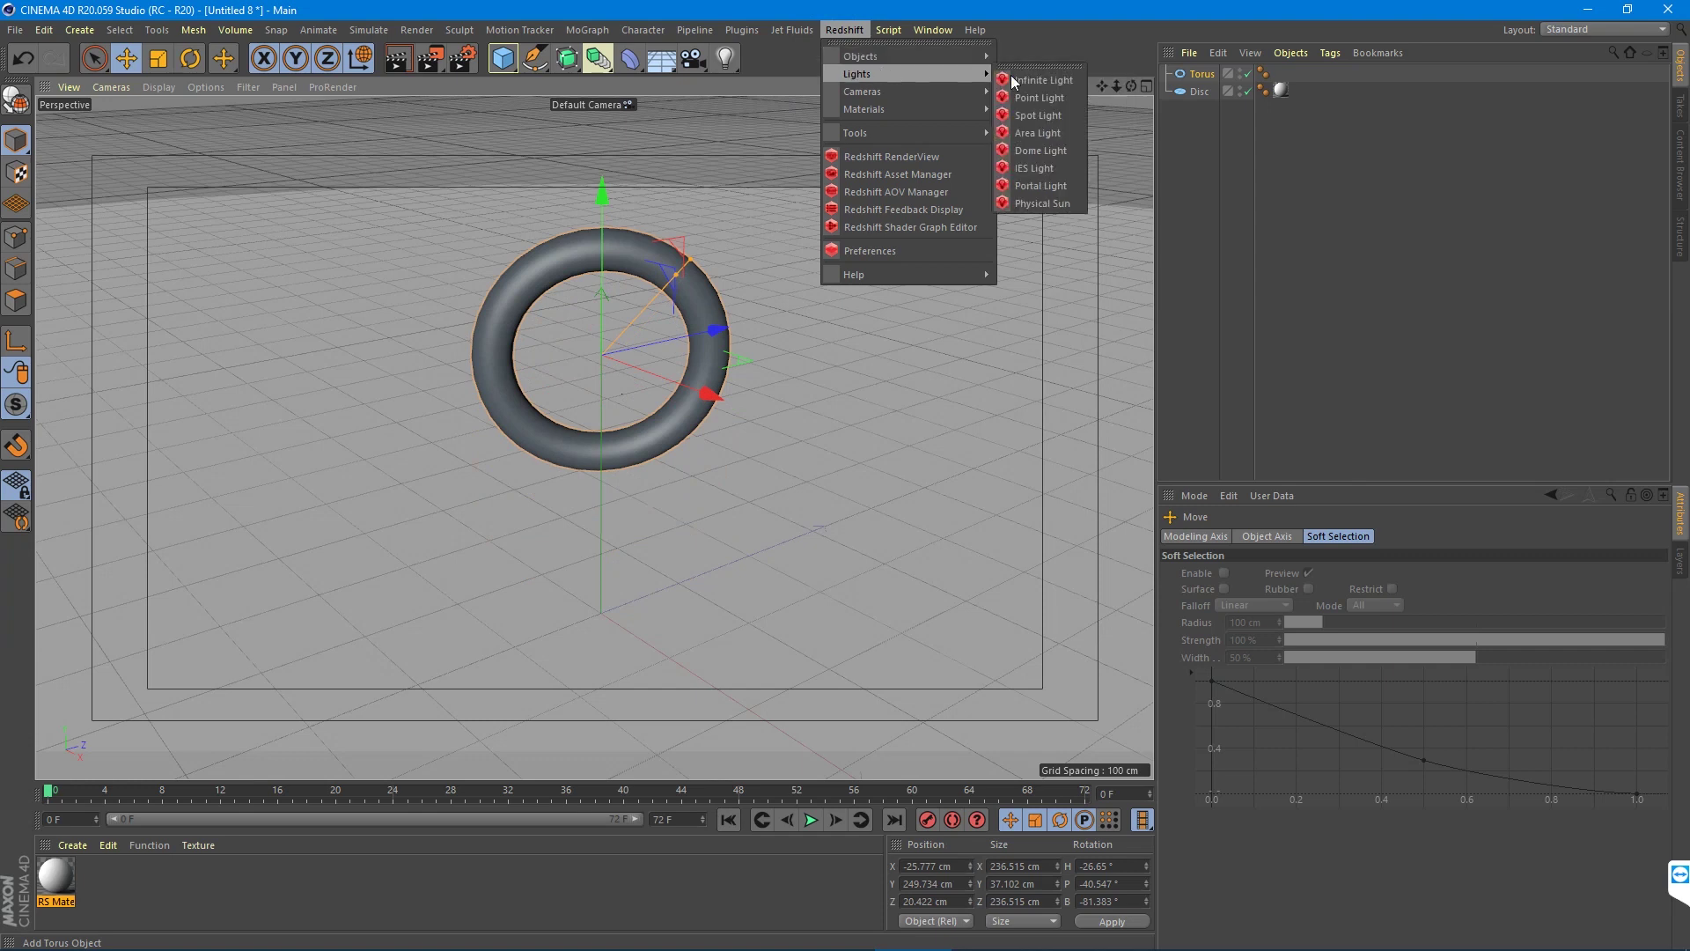
click(1041, 132)
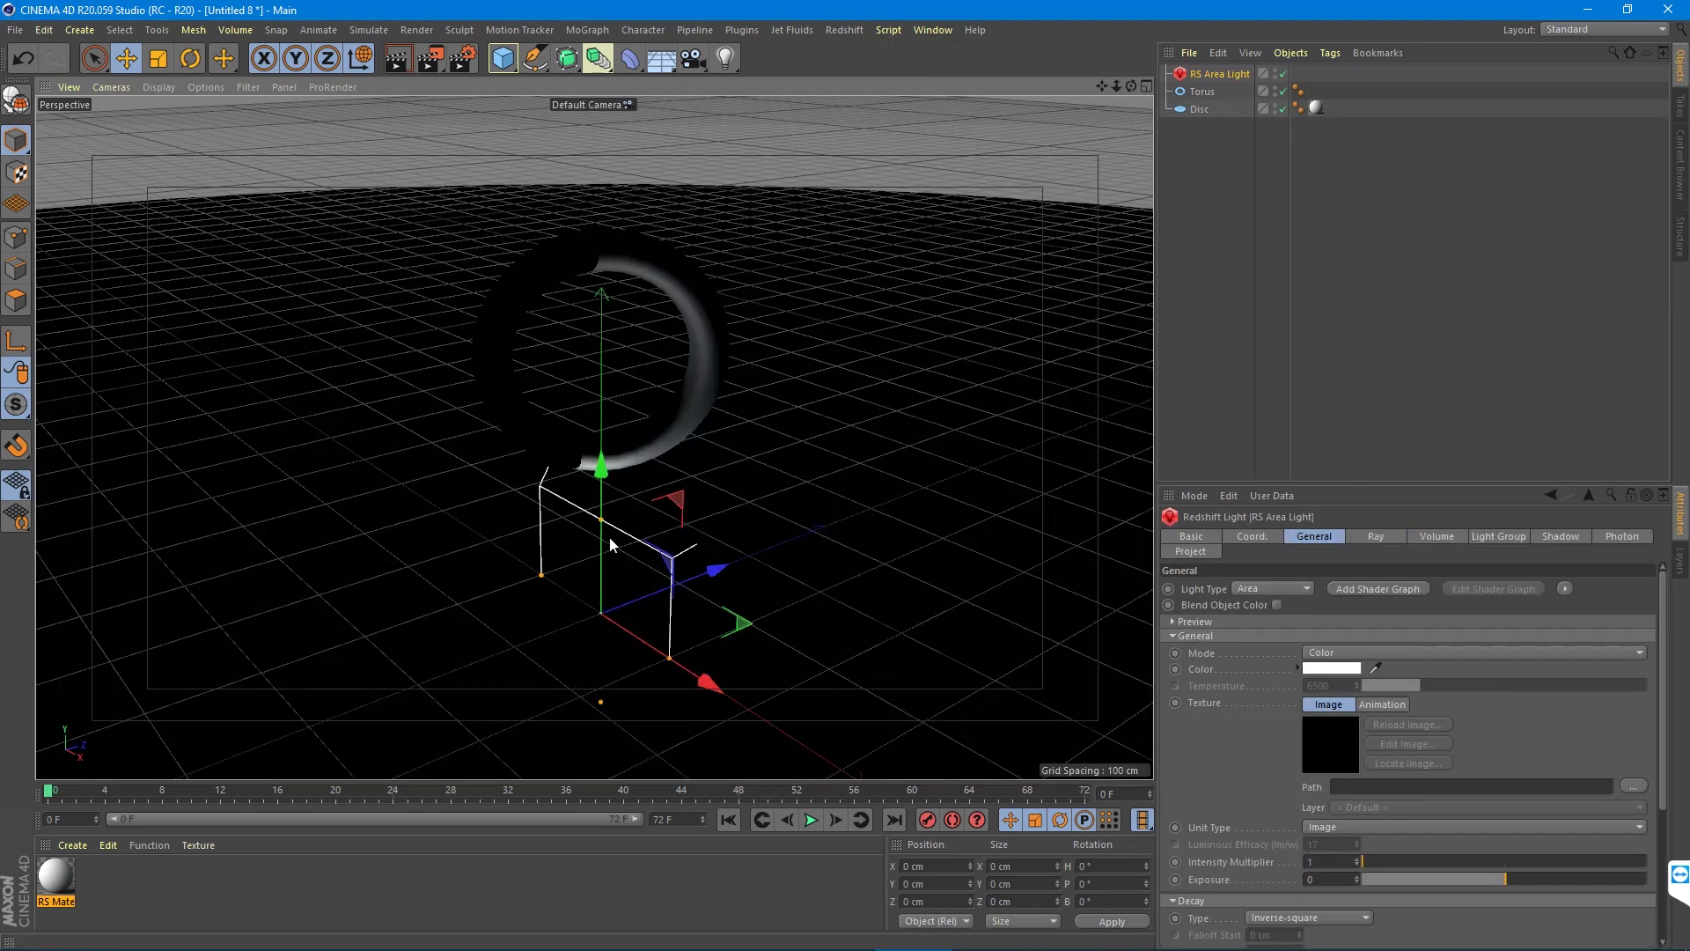
drag(661, 656, 492, 563)
drag(403, 334, 435, 116)
Step: Rotate the area light to heading -90° and pitch -40°, and raise it to about 409 cm
key(r)
drag(479, 280, 305, 312)
drag(465, 249, 460, 276)
key(e)
drag(400, 146, 398, 35)
scroll(542, 444, down, 2)
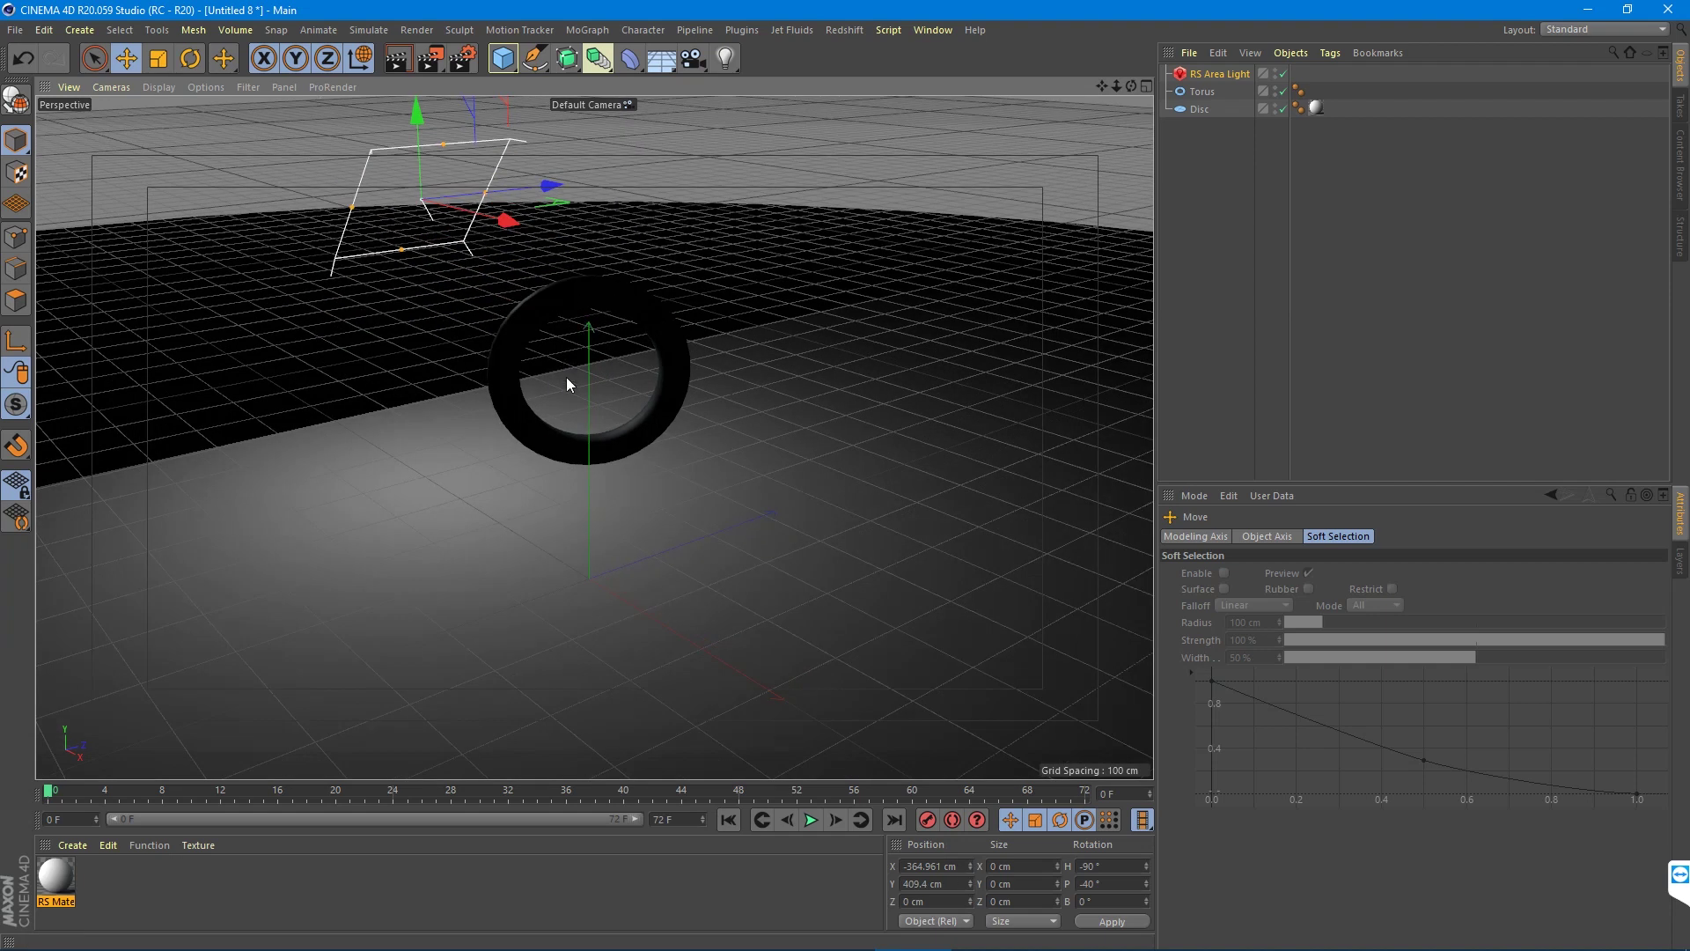
alt+middle_drag(573, 363, 547, 426)
scroll(548, 426, up, 2)
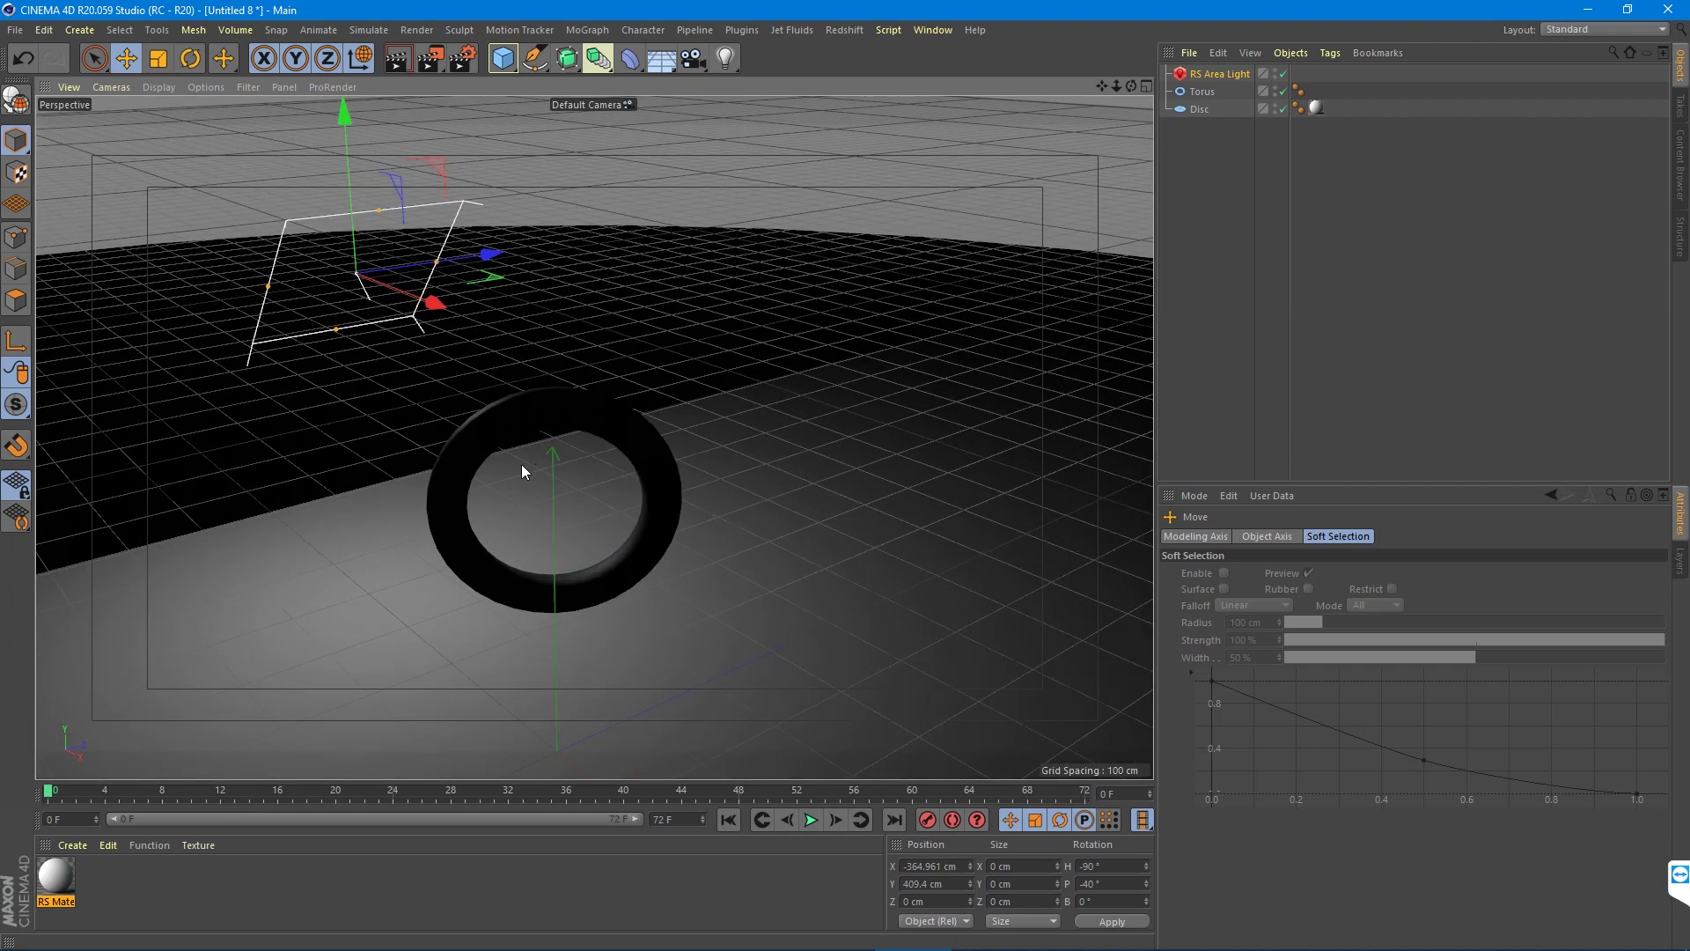
Step: Try out the area light's intensity multiplier, and widen the light to about 245 cm
click(1207, 74)
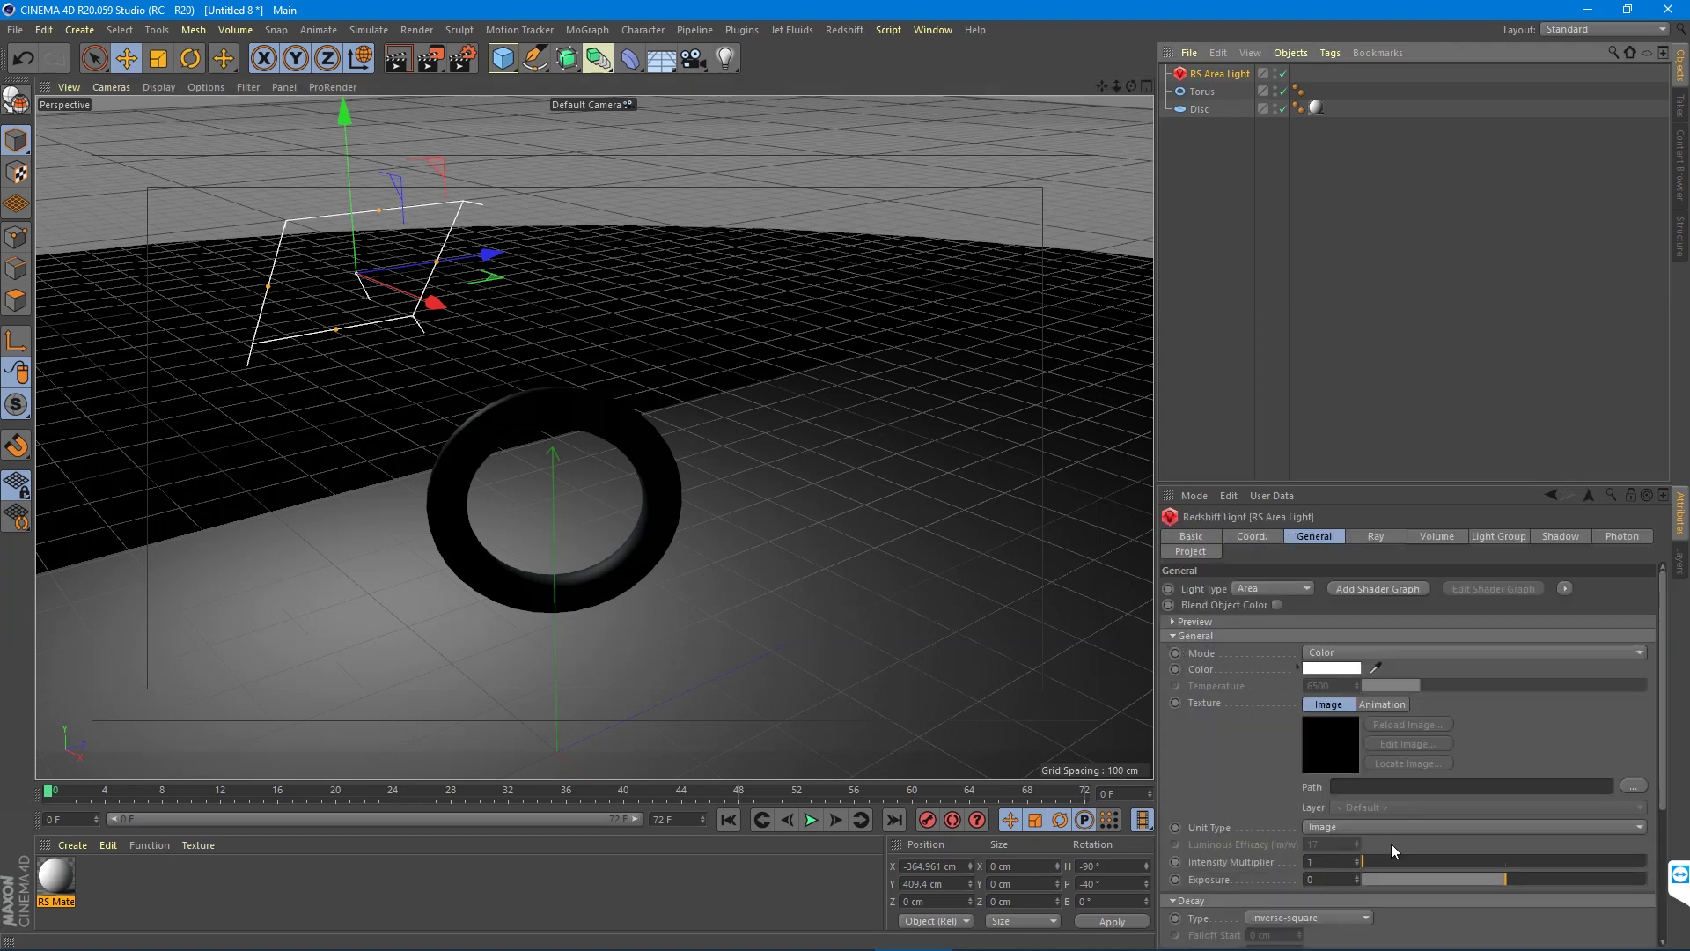
mouse_move(1382, 861)
mouse_down()
mouse_move(1437, 870)
mouse_move(1353, 866)
mouse_up()
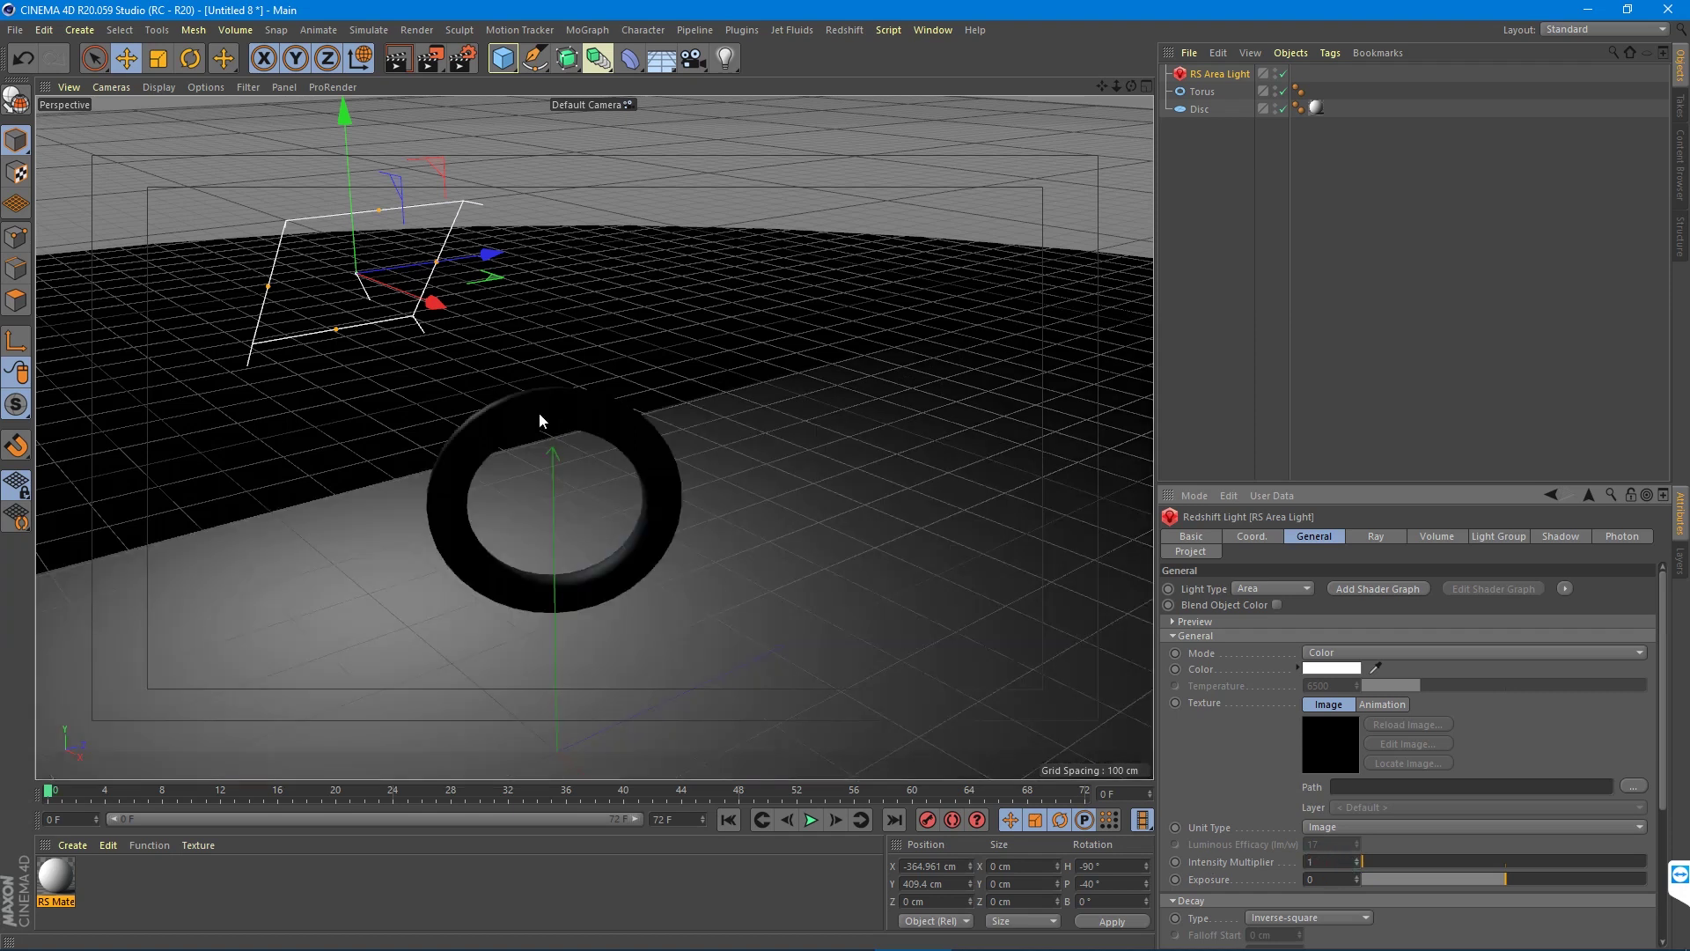
drag(438, 263, 458, 291)
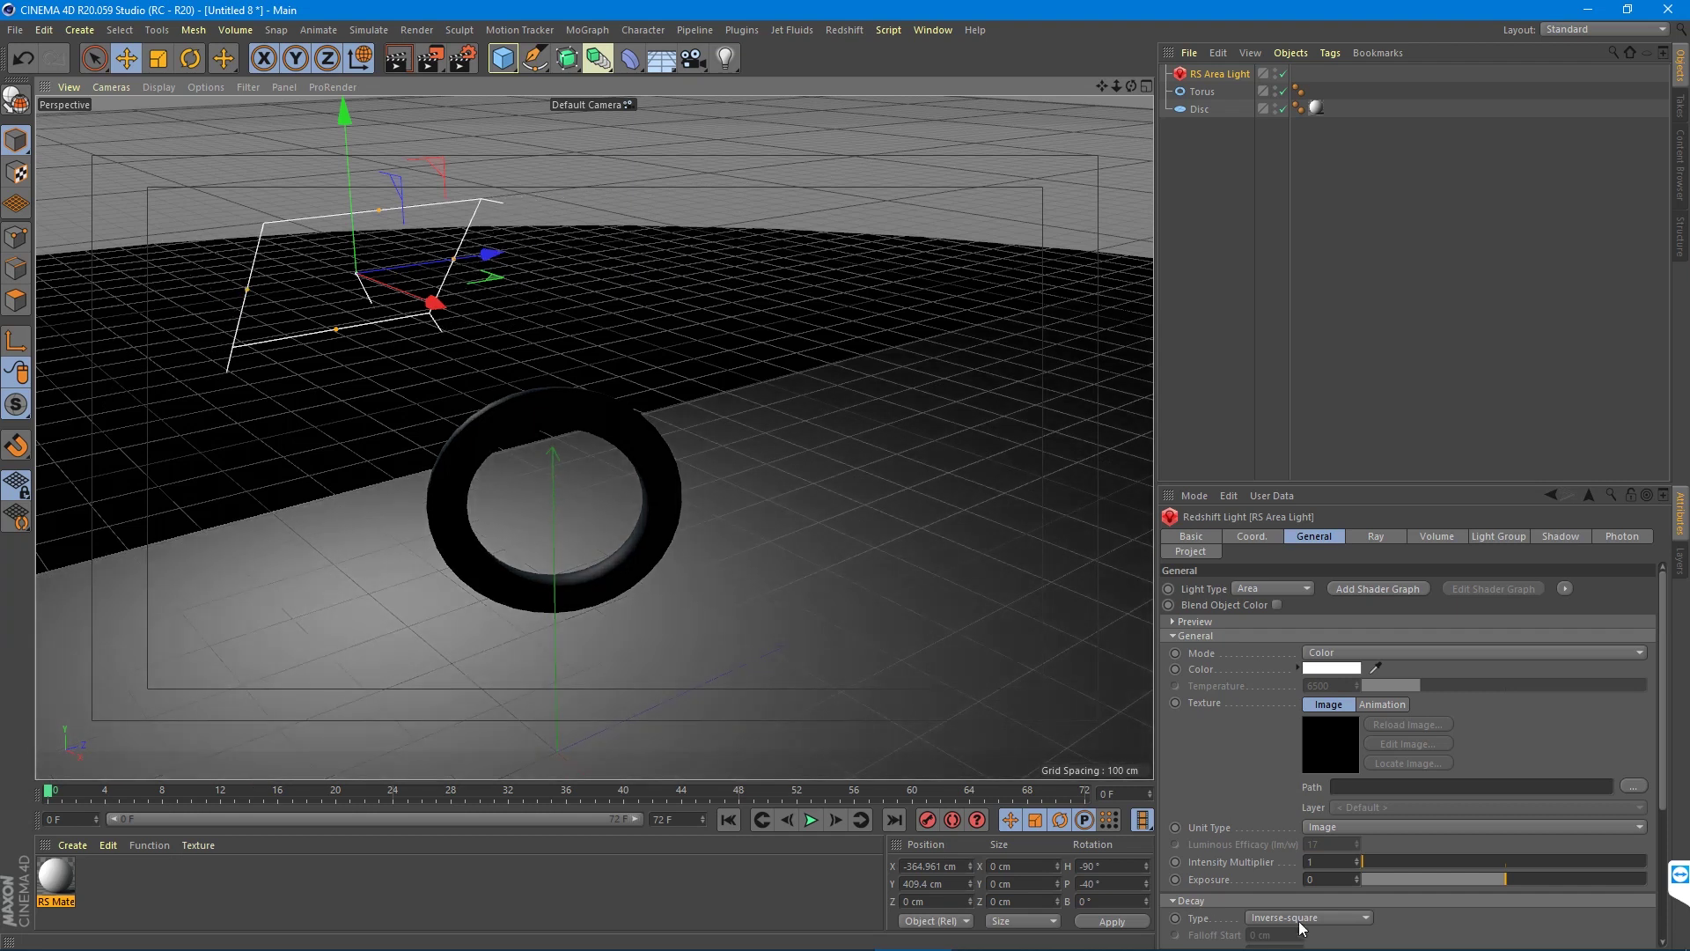
Step: Try Normalize Intensity on the area light, widening it to about 629 cm and increasing its intensity multiplier
scroll(1222, 849, down, 3)
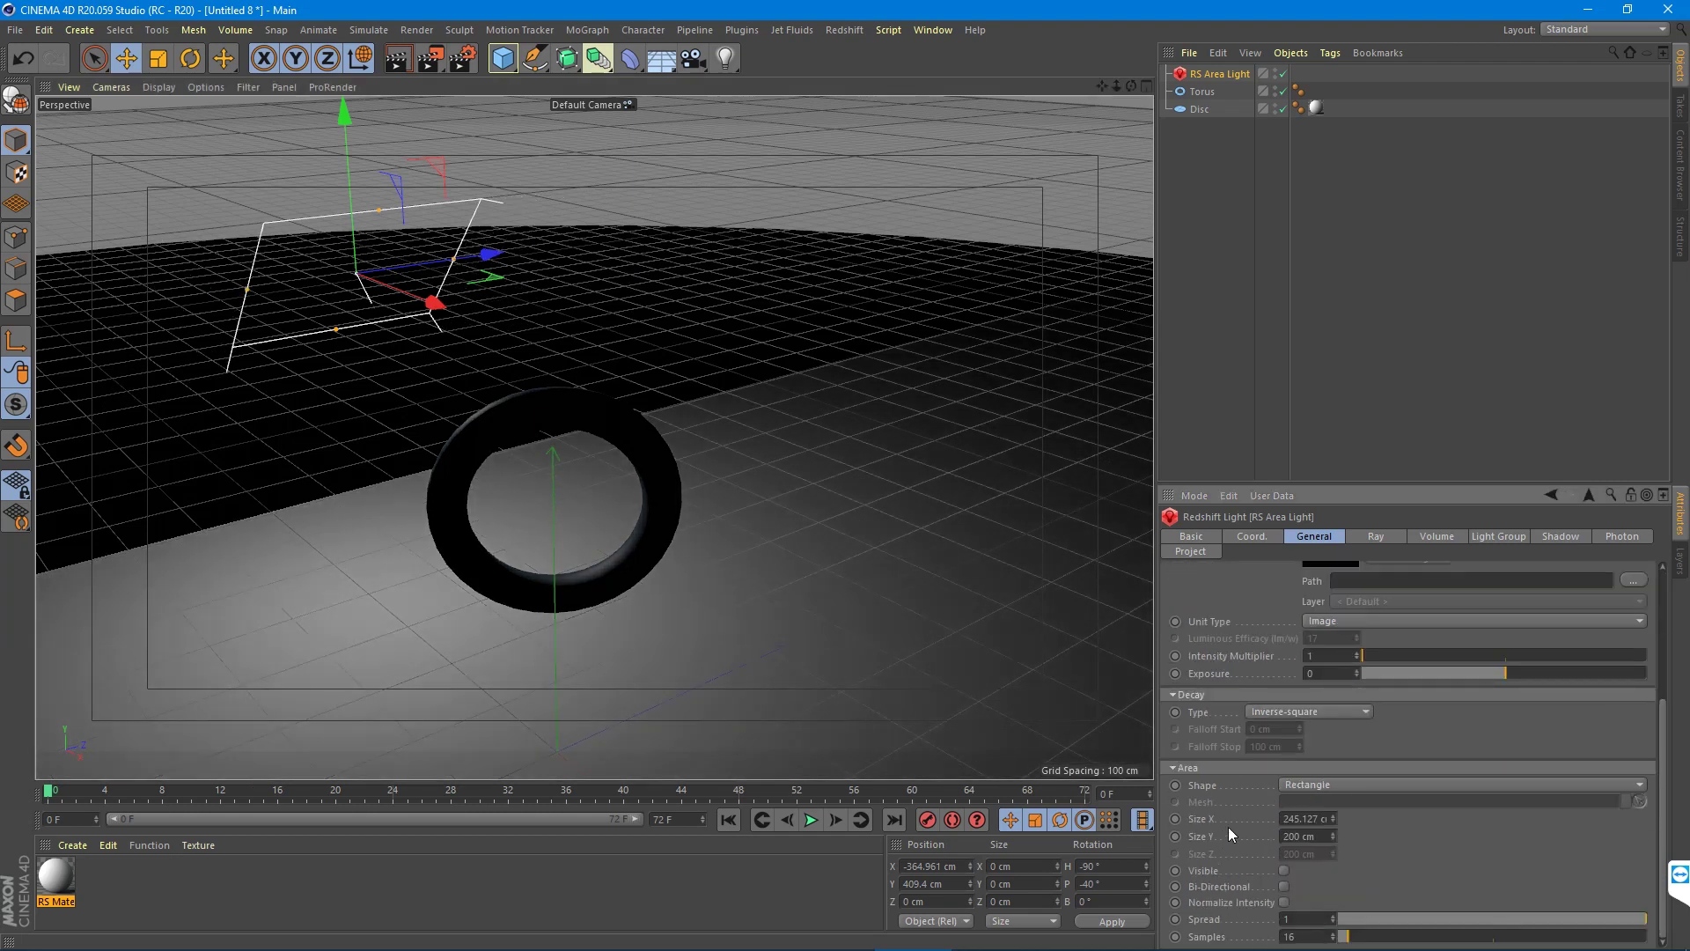
click(1283, 901)
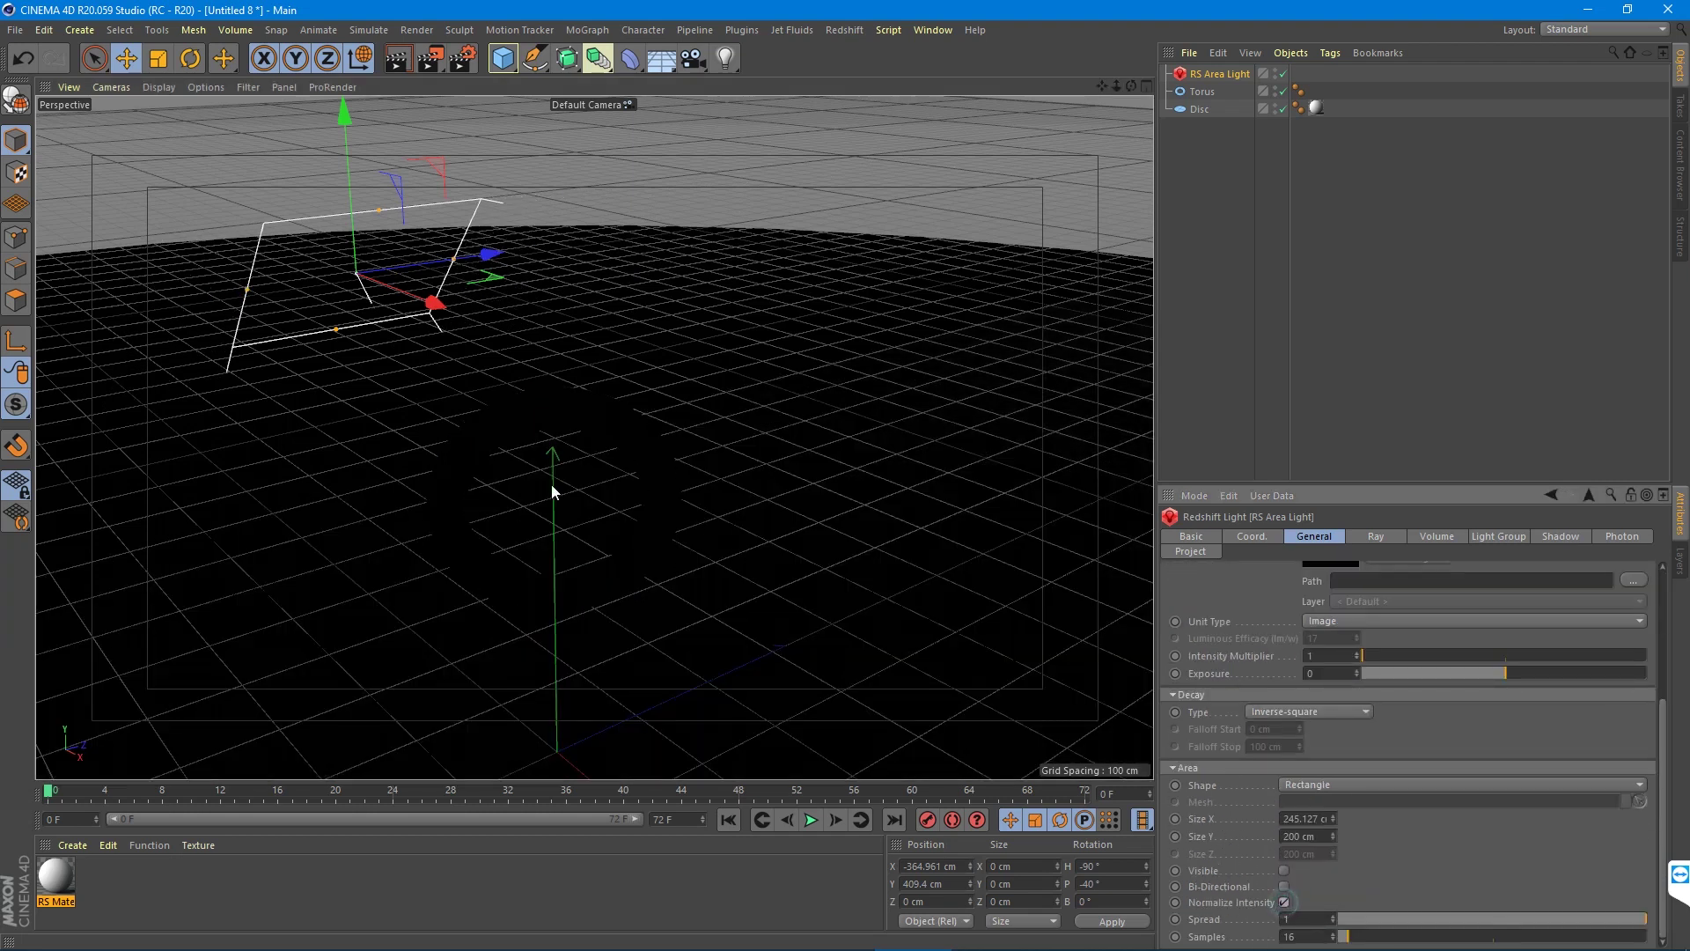
drag(457, 260, 586, 243)
click(1356, 653)
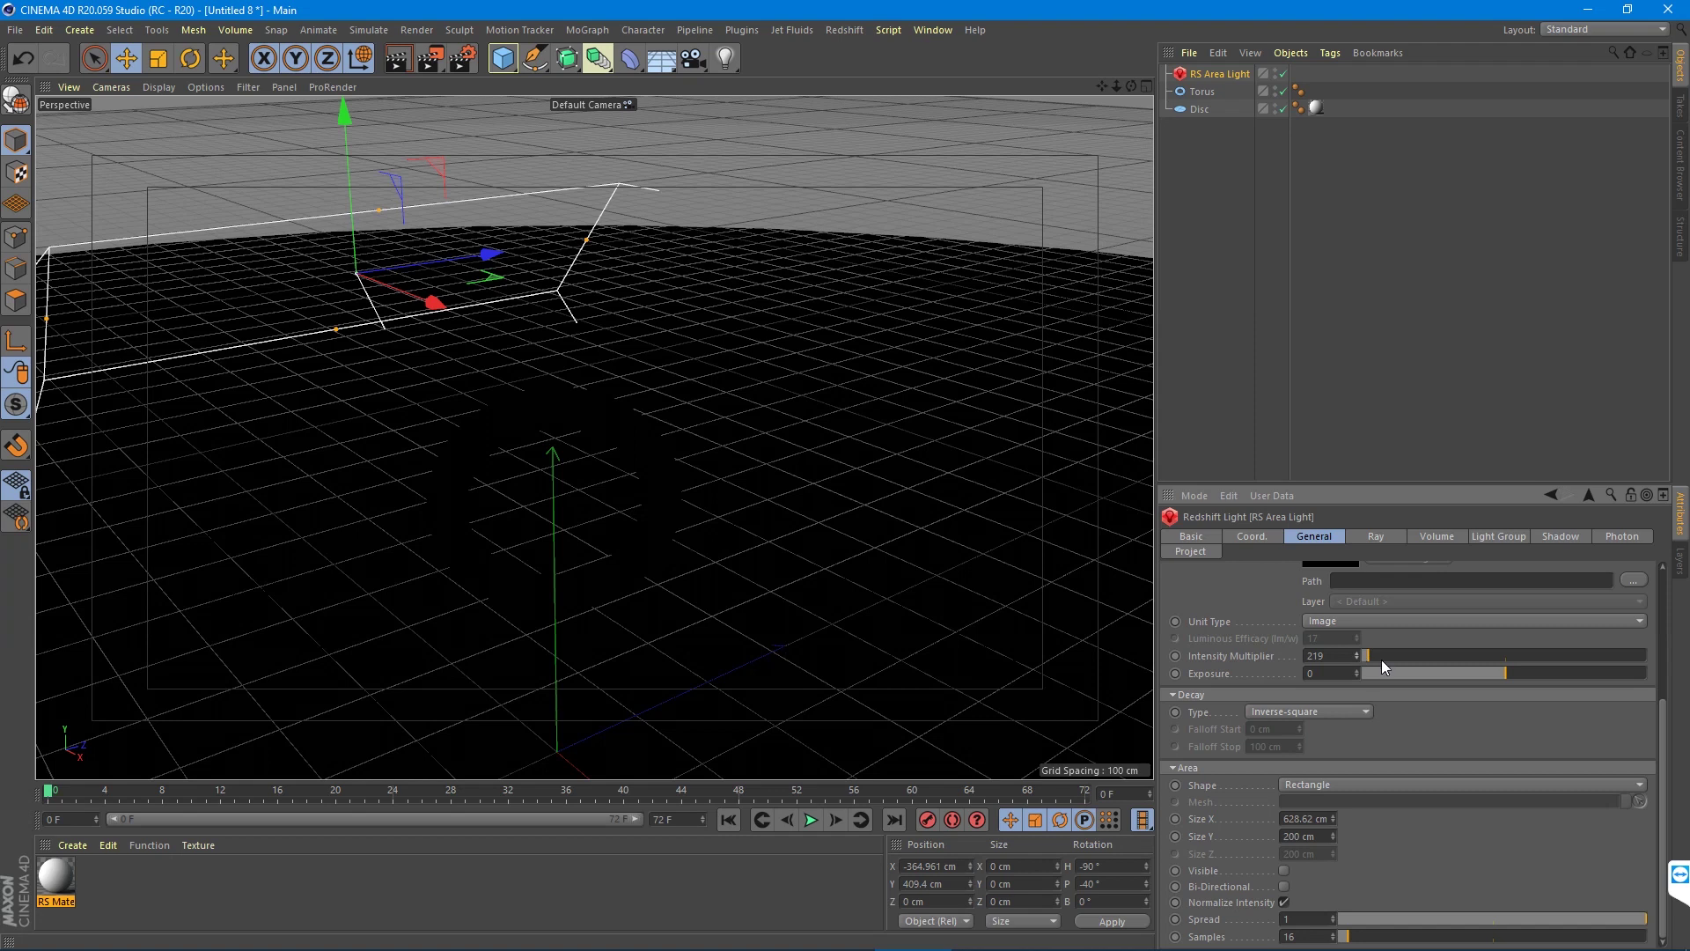
drag(1381, 658, 1525, 656)
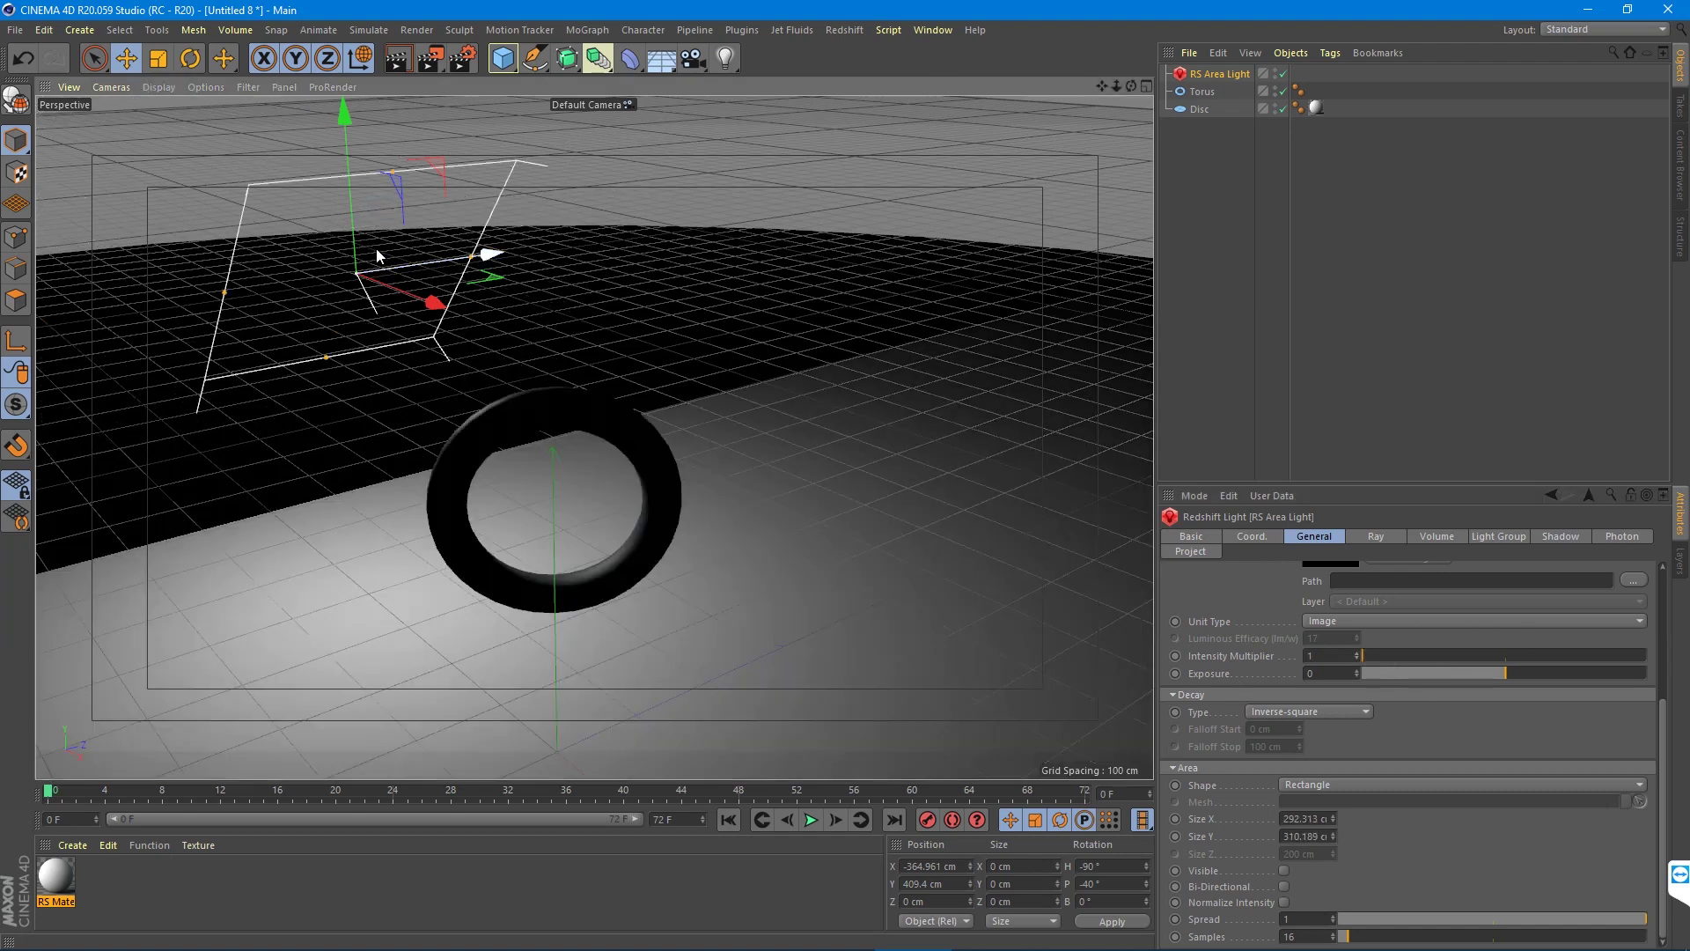
Step: Raise the area light to about 446 cm and adjust its width to about 283 cm
drag(343, 108, 344, 75)
drag(225, 262, 256, 261)
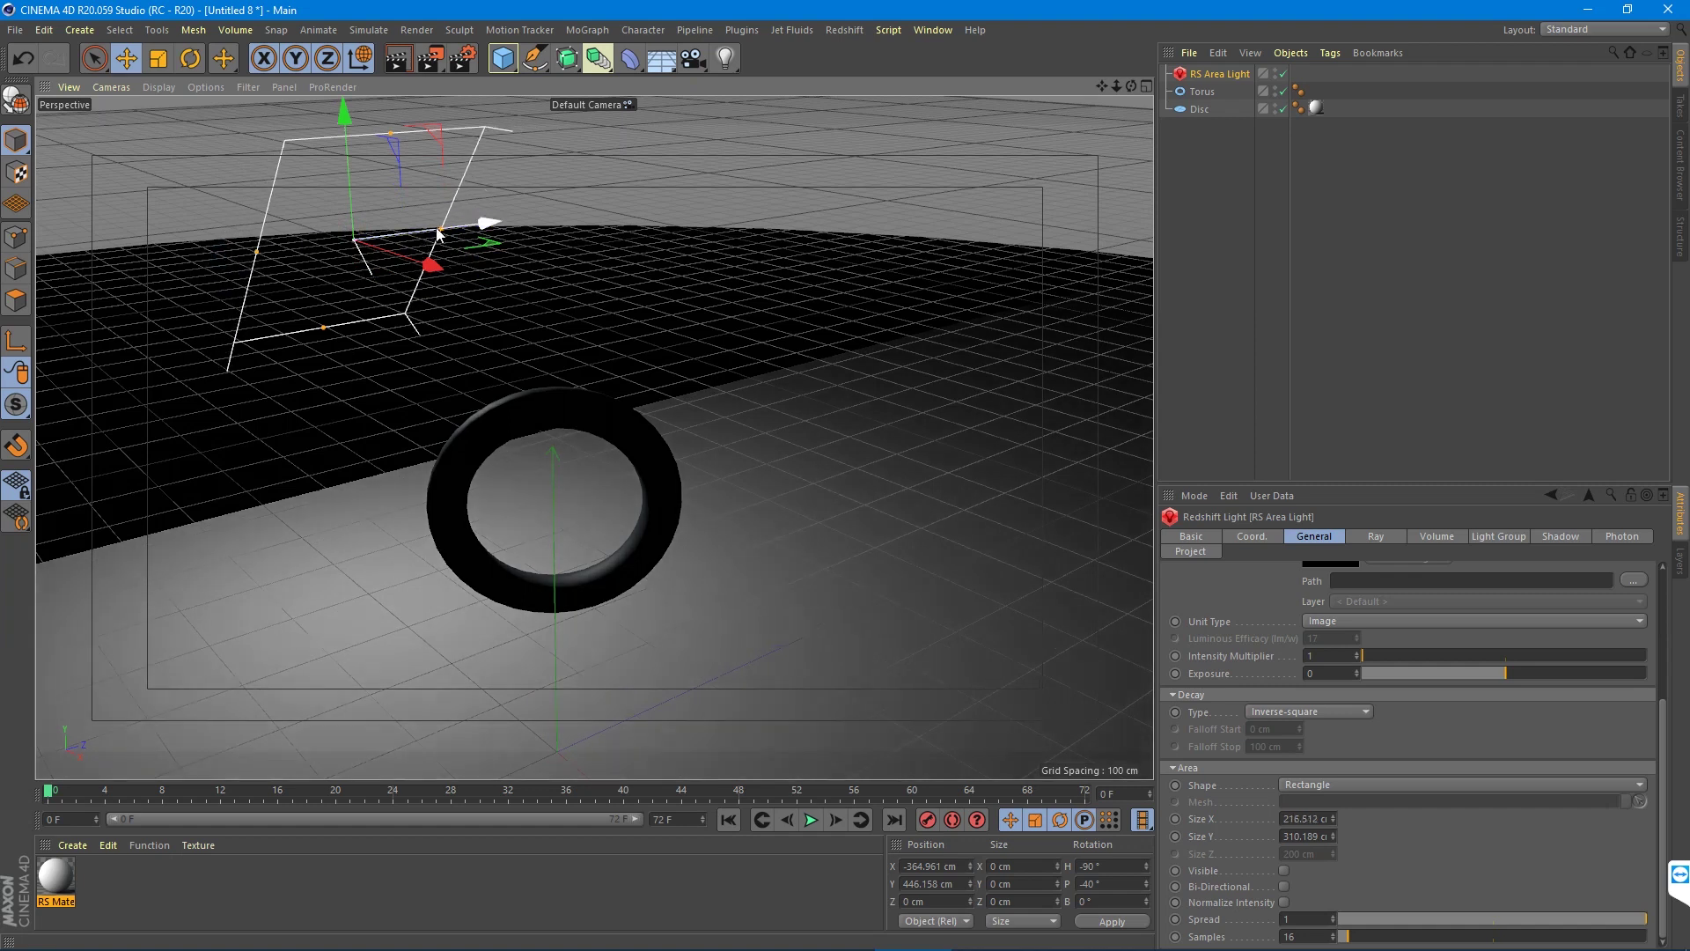
drag(434, 232, 466, 221)
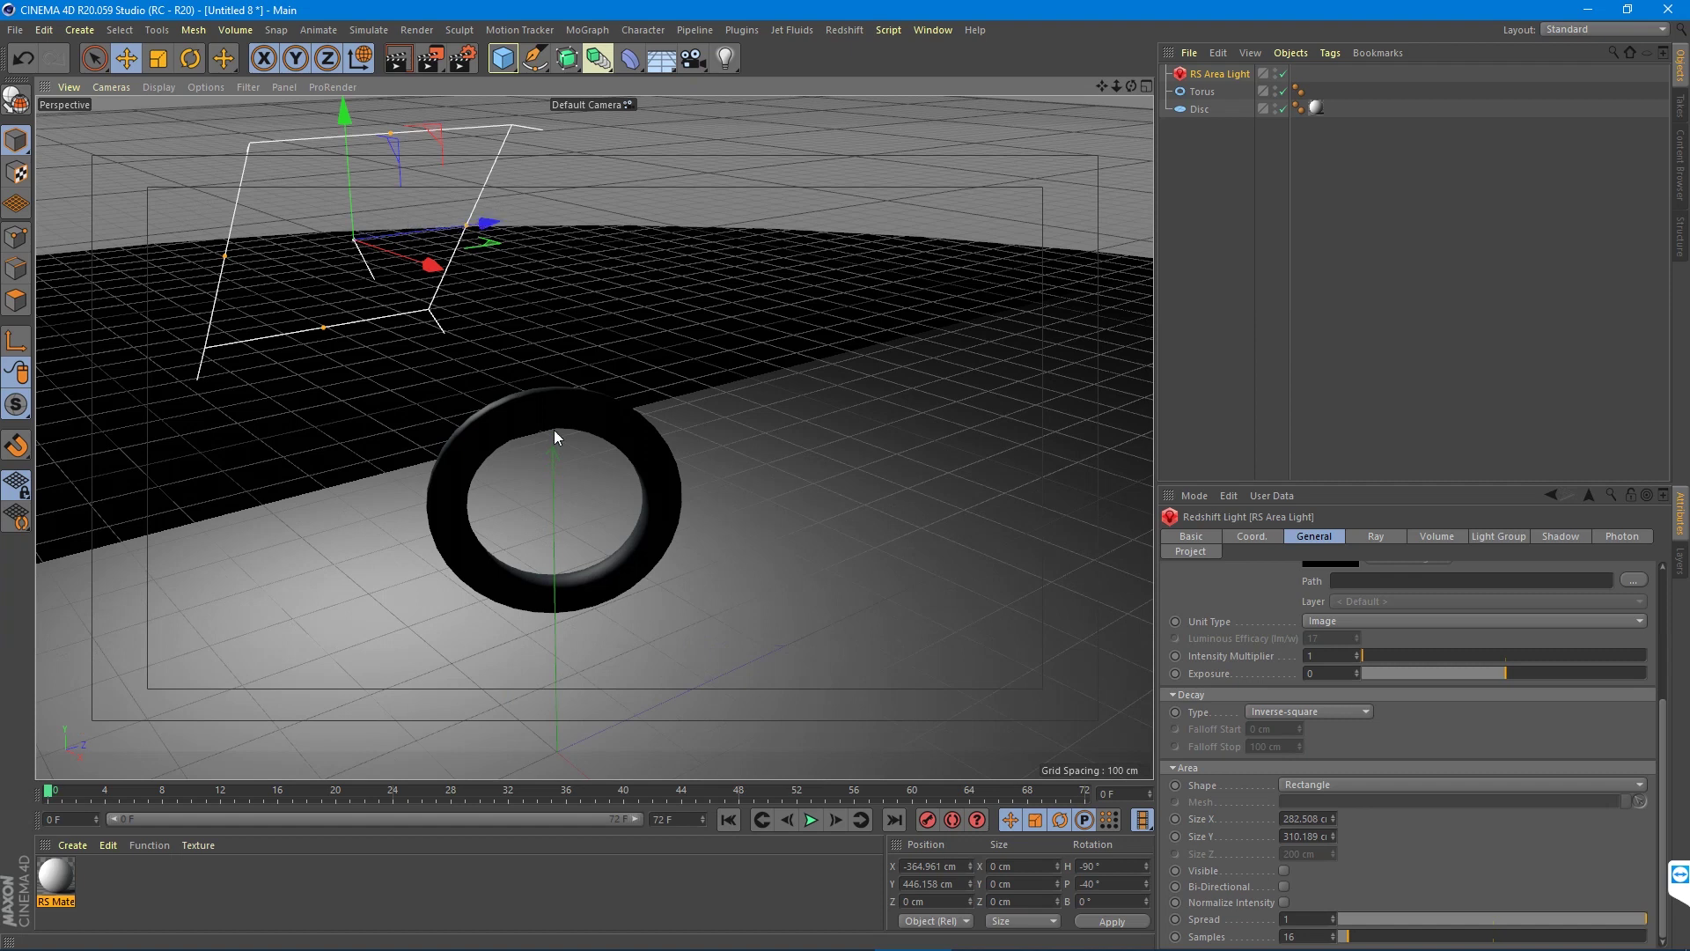
Step: Add a Redshift Environment object to the scene for volume scattering
click(840, 30)
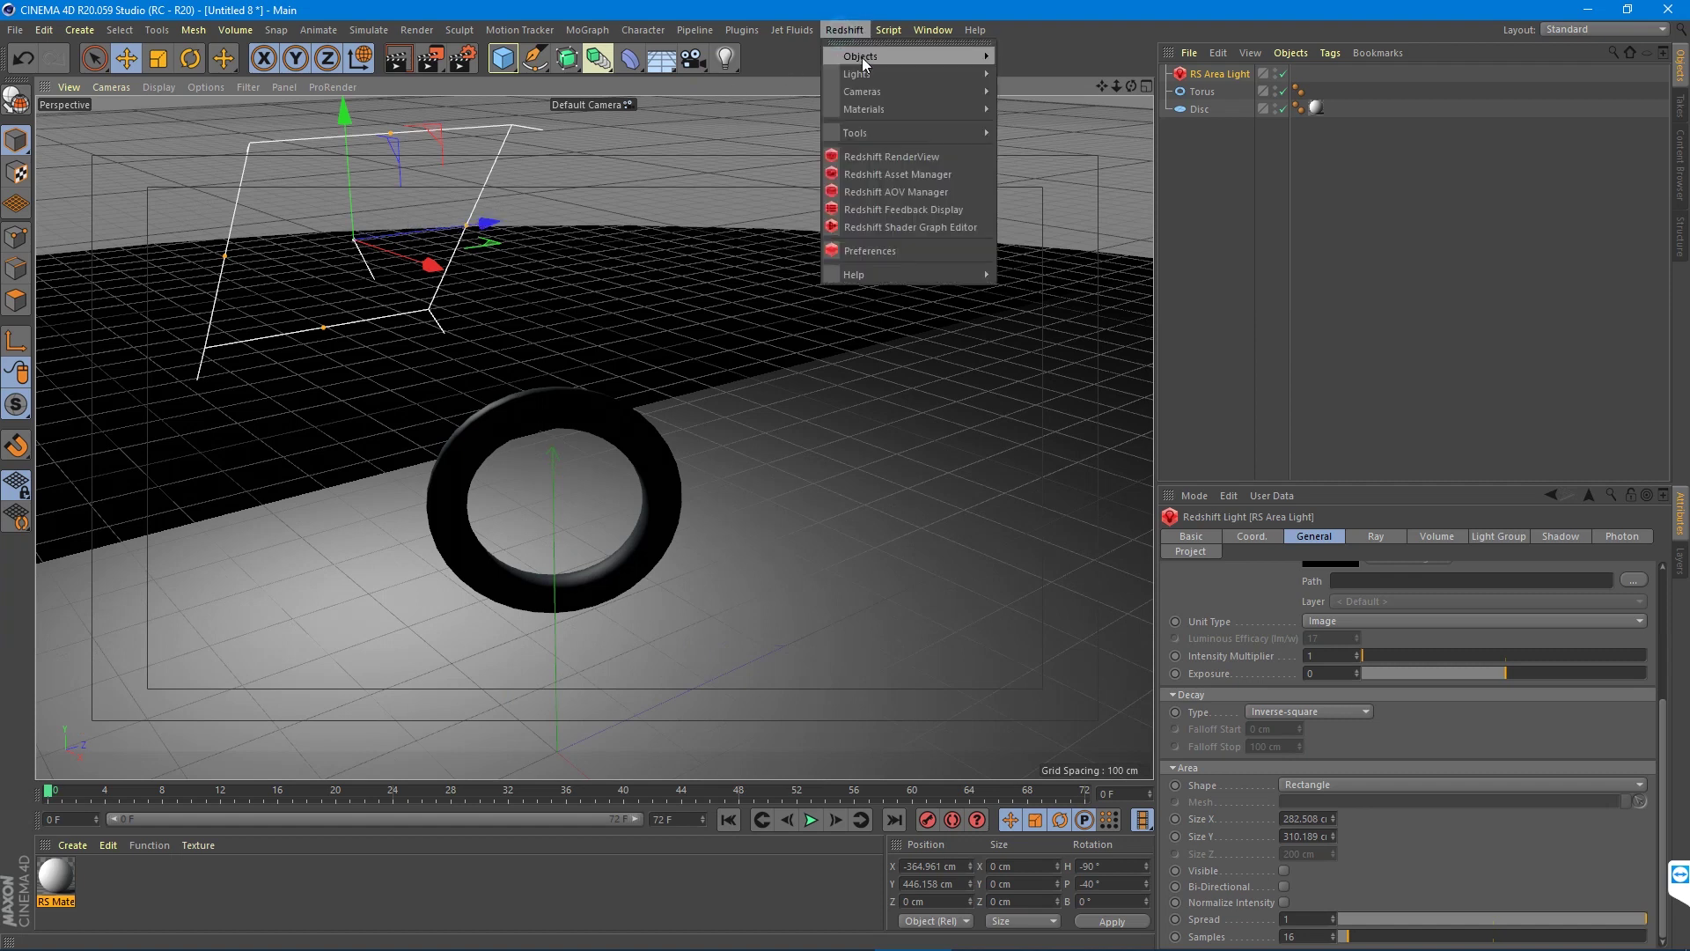
mouse_move(916, 57)
click(1032, 78)
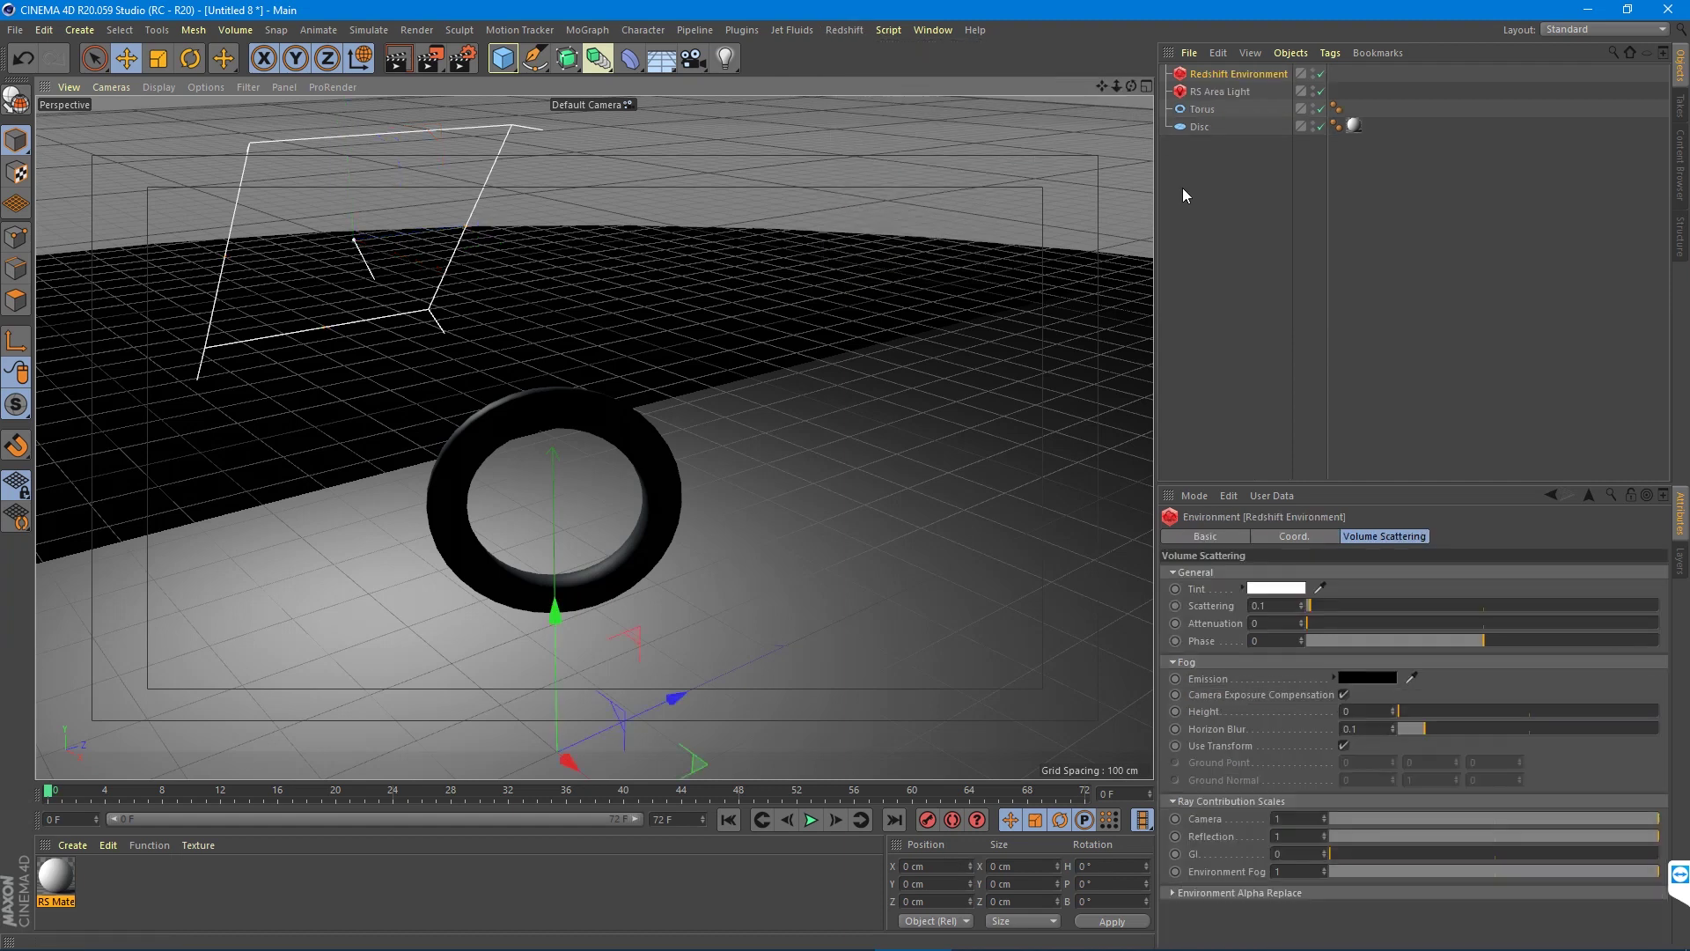
Step: Apply the RS Material to the torus, preview the scene in the Redshift RenderView and close the preview
click(841, 30)
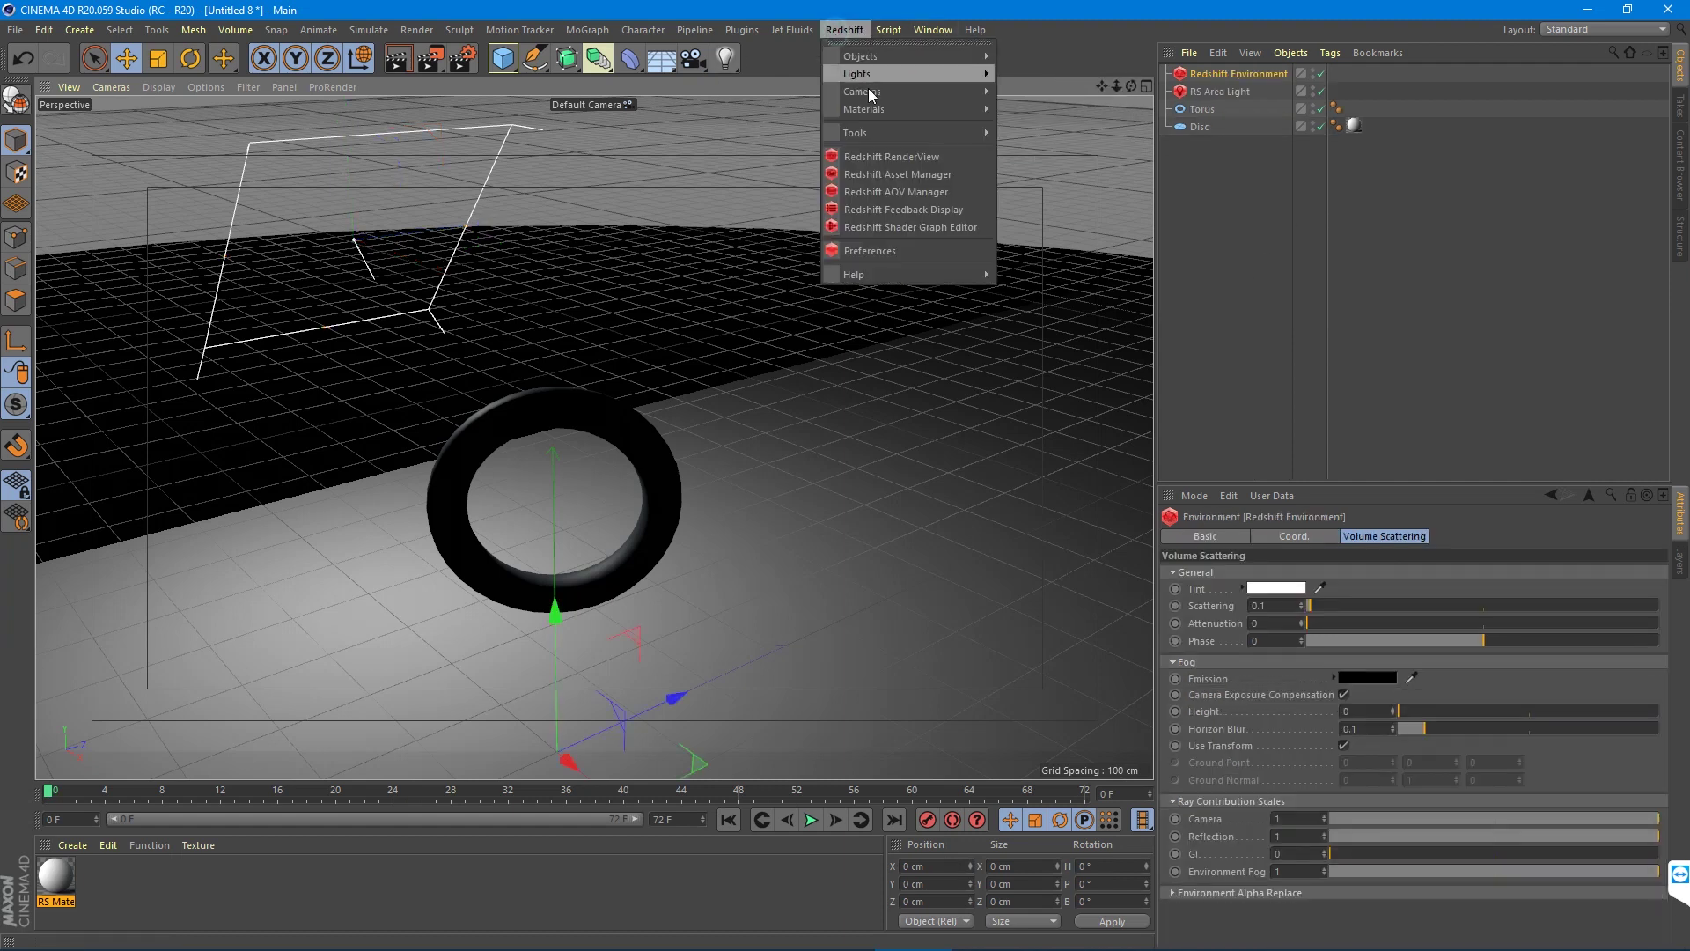
mouse_move(860, 60)
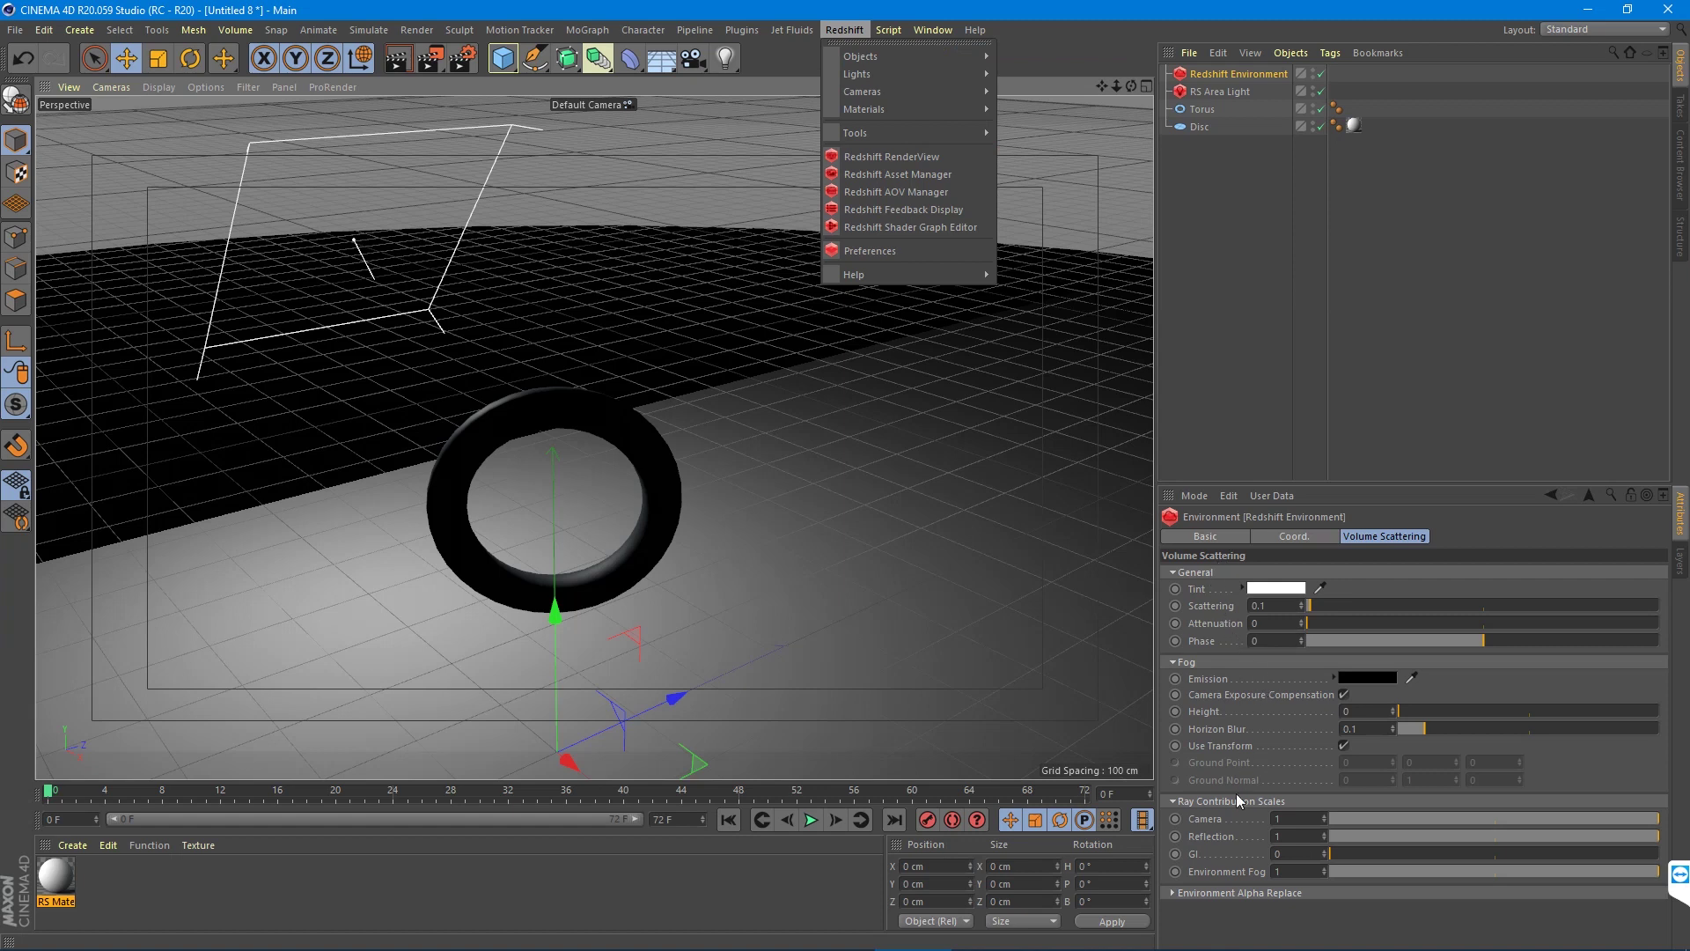
click(880, 158)
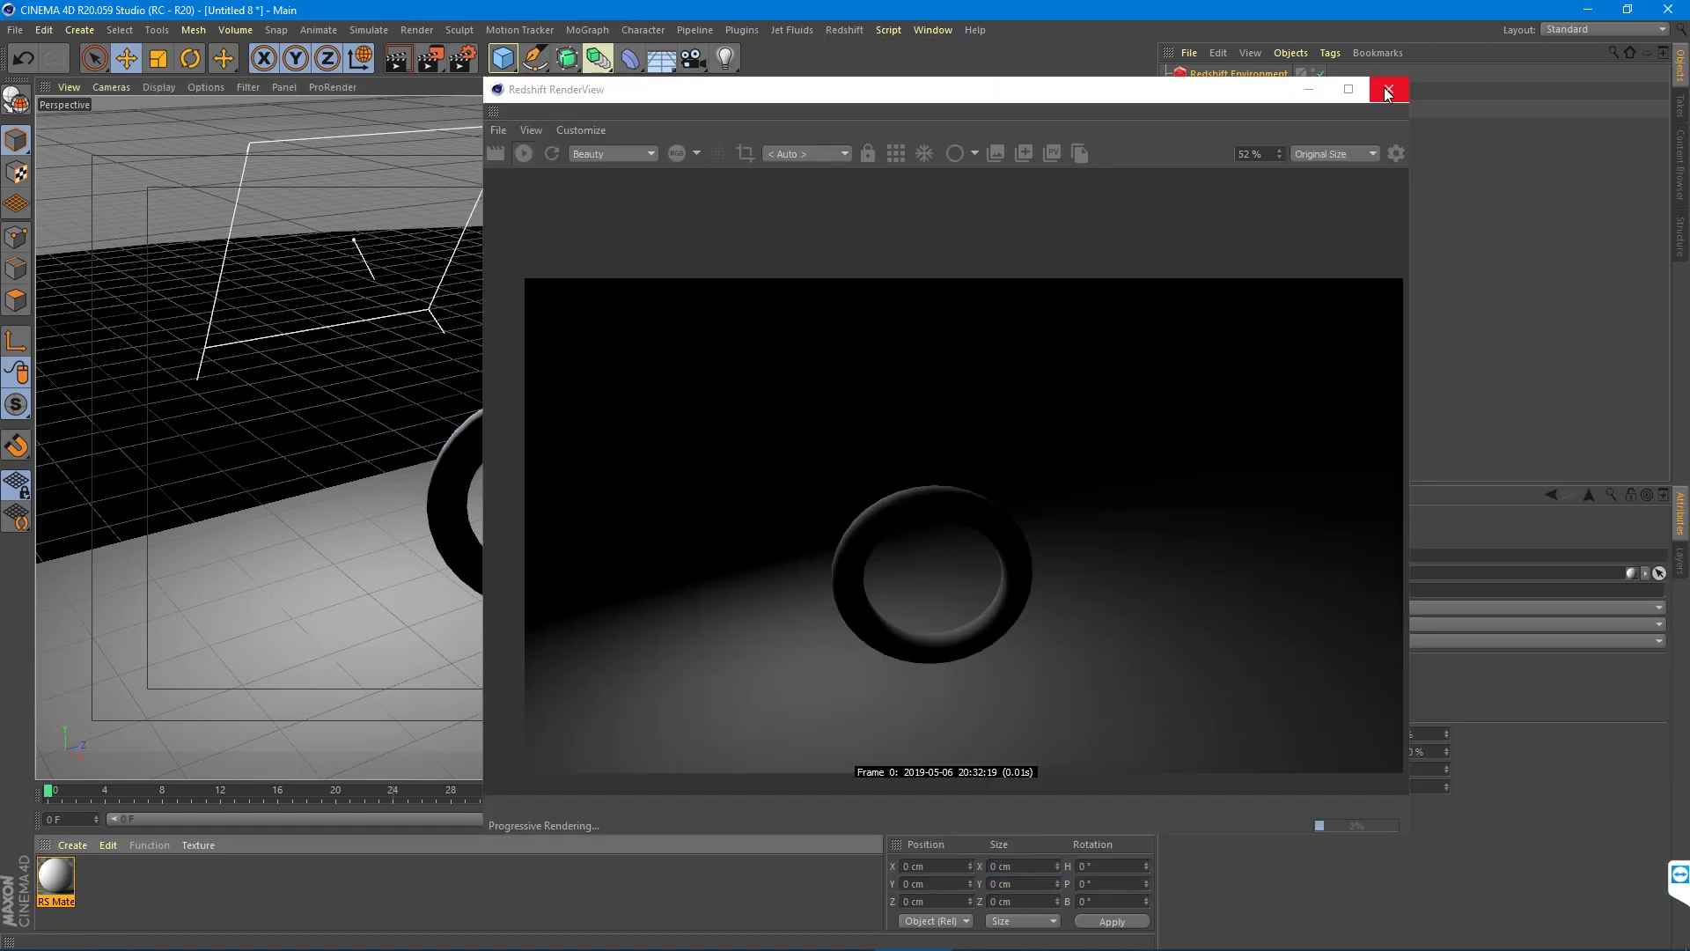
click(1388, 92)
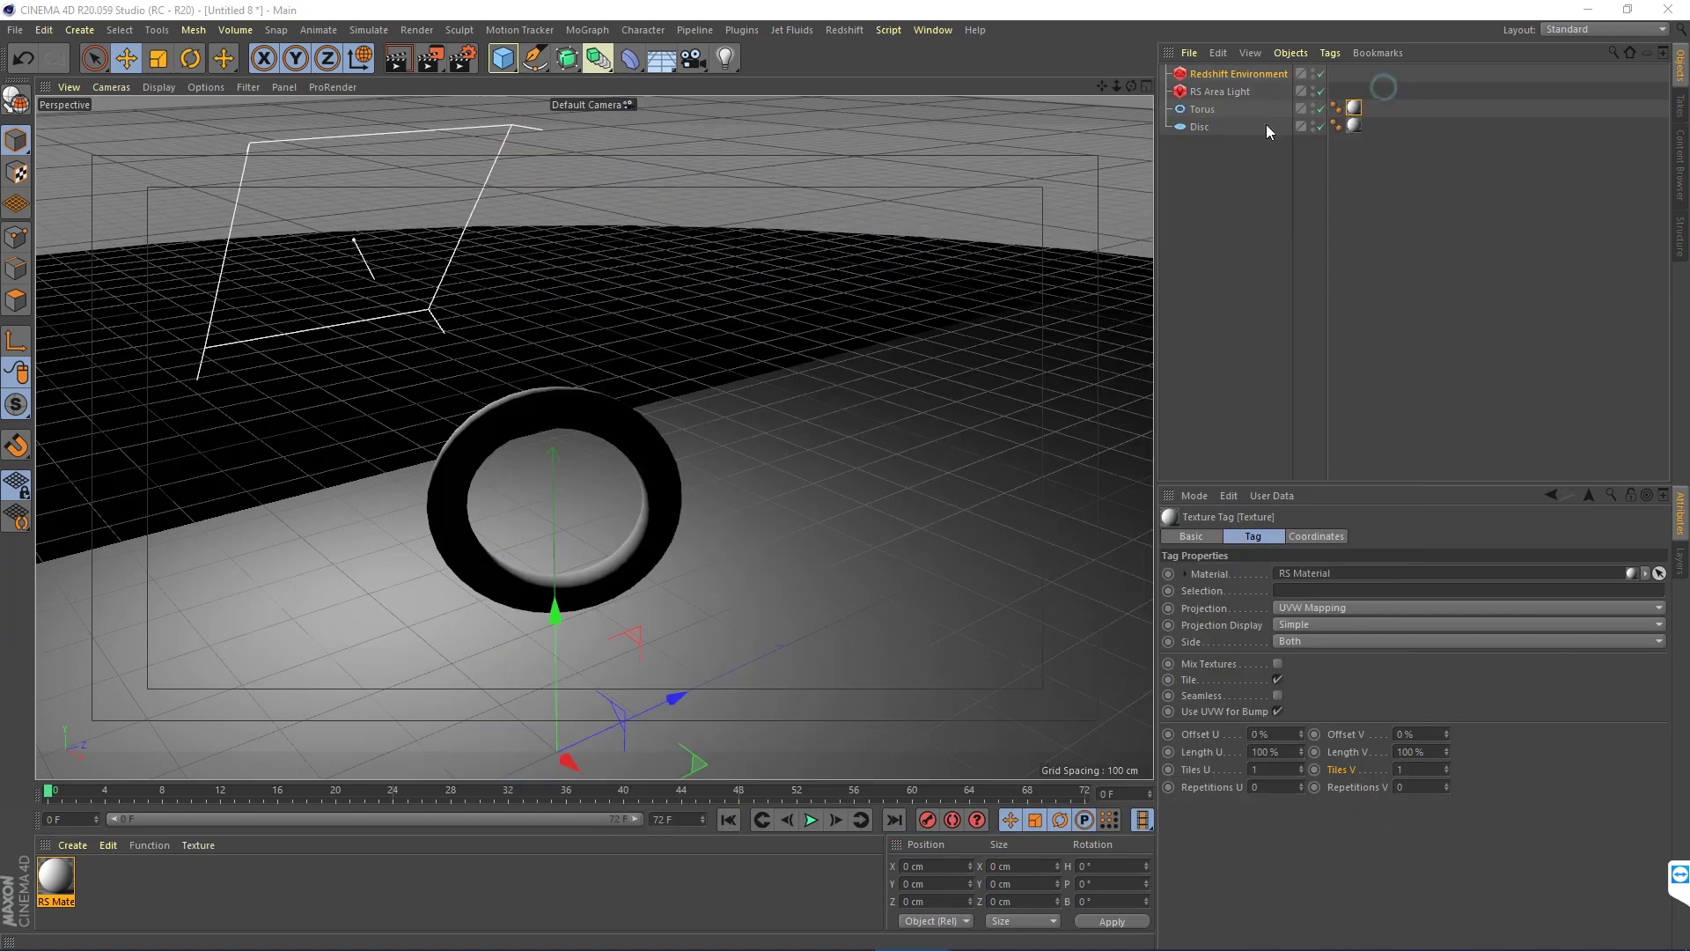
Step: Set the area light's volume contribution scale to 1
click(1216, 91)
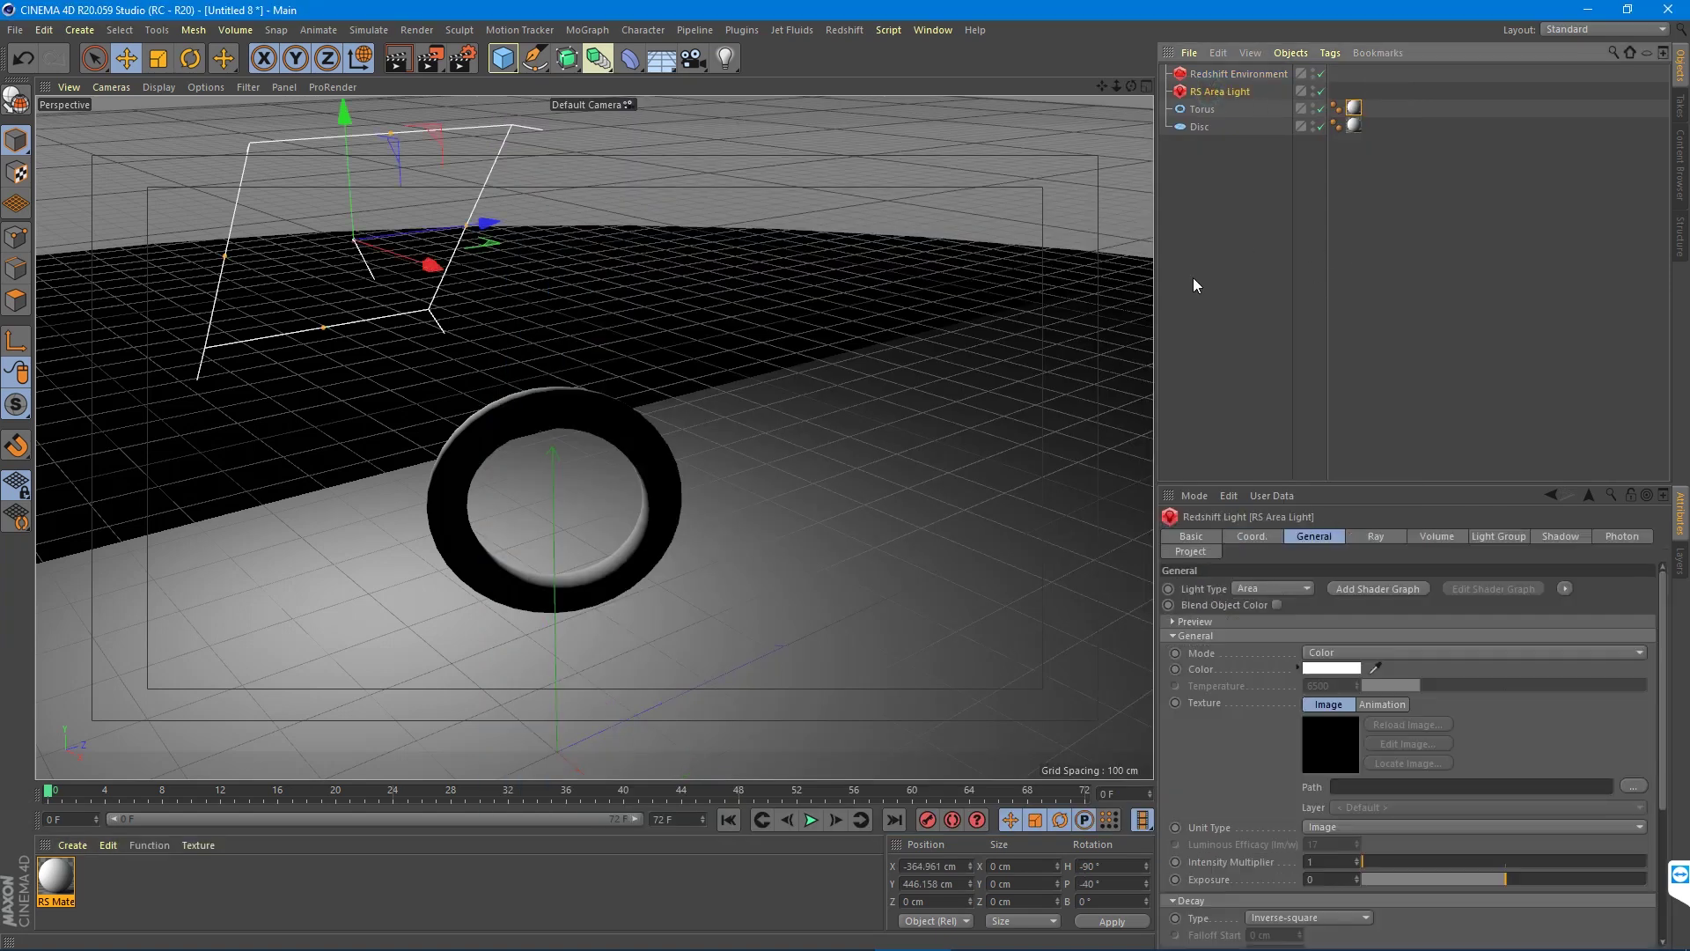
click(1437, 536)
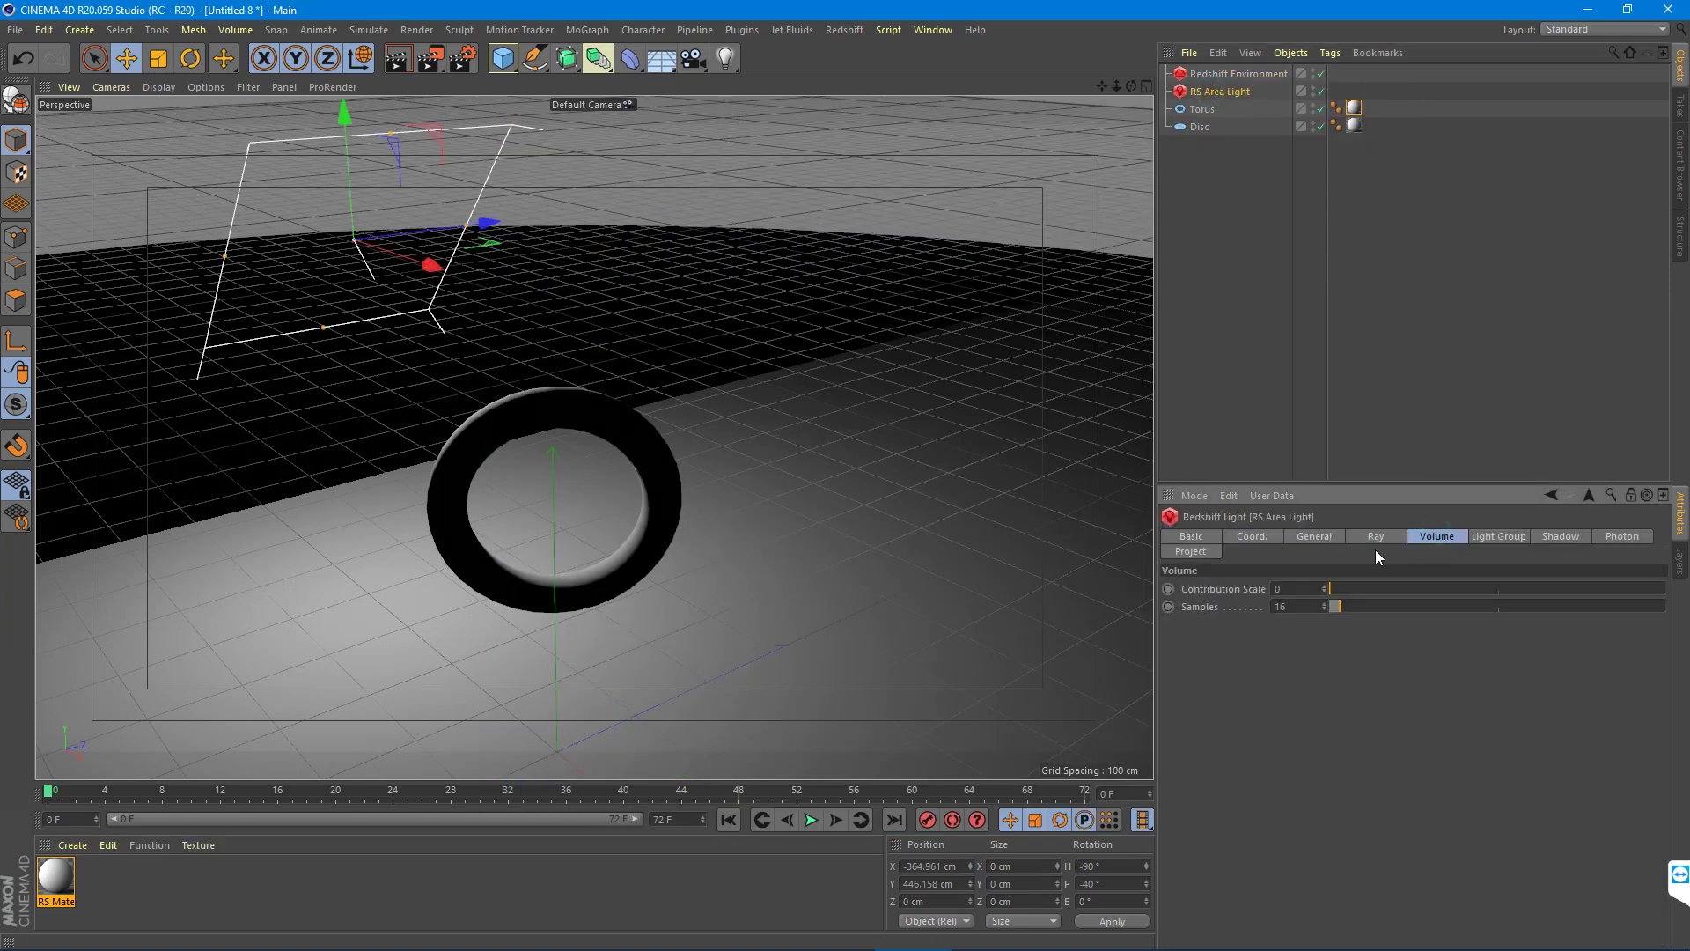
drag(1333, 590, 1664, 590)
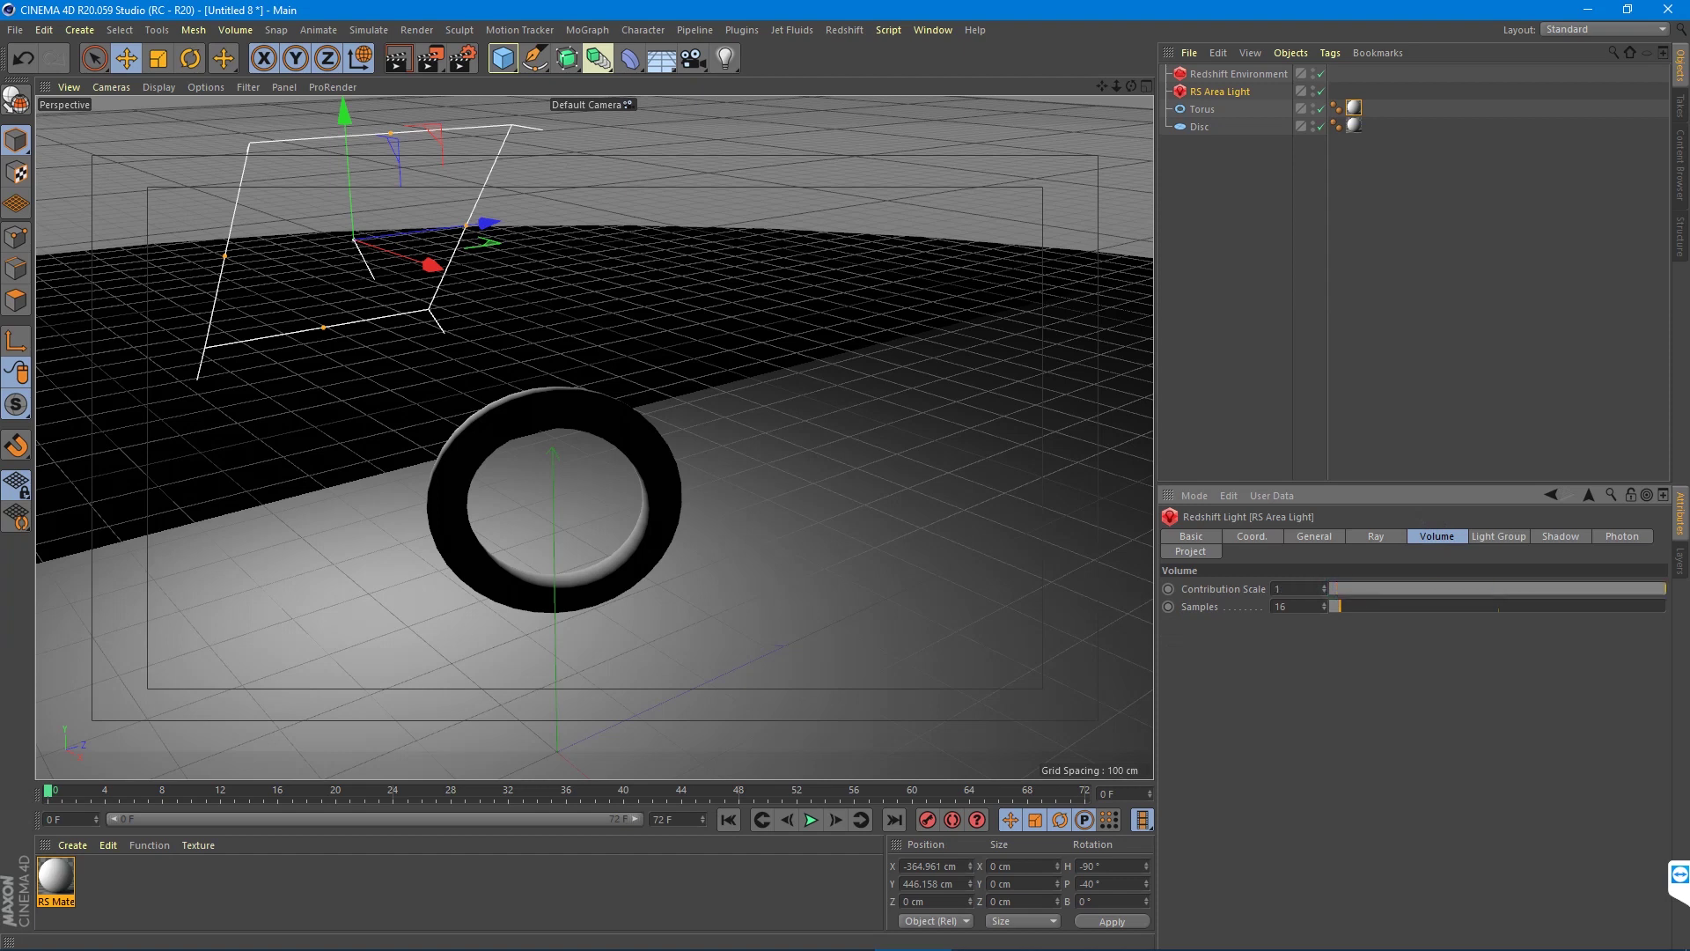
Step: Start a live render in the Redshift RenderView and place its window clear of the object list and attributes
click(843, 30)
click(854, 155)
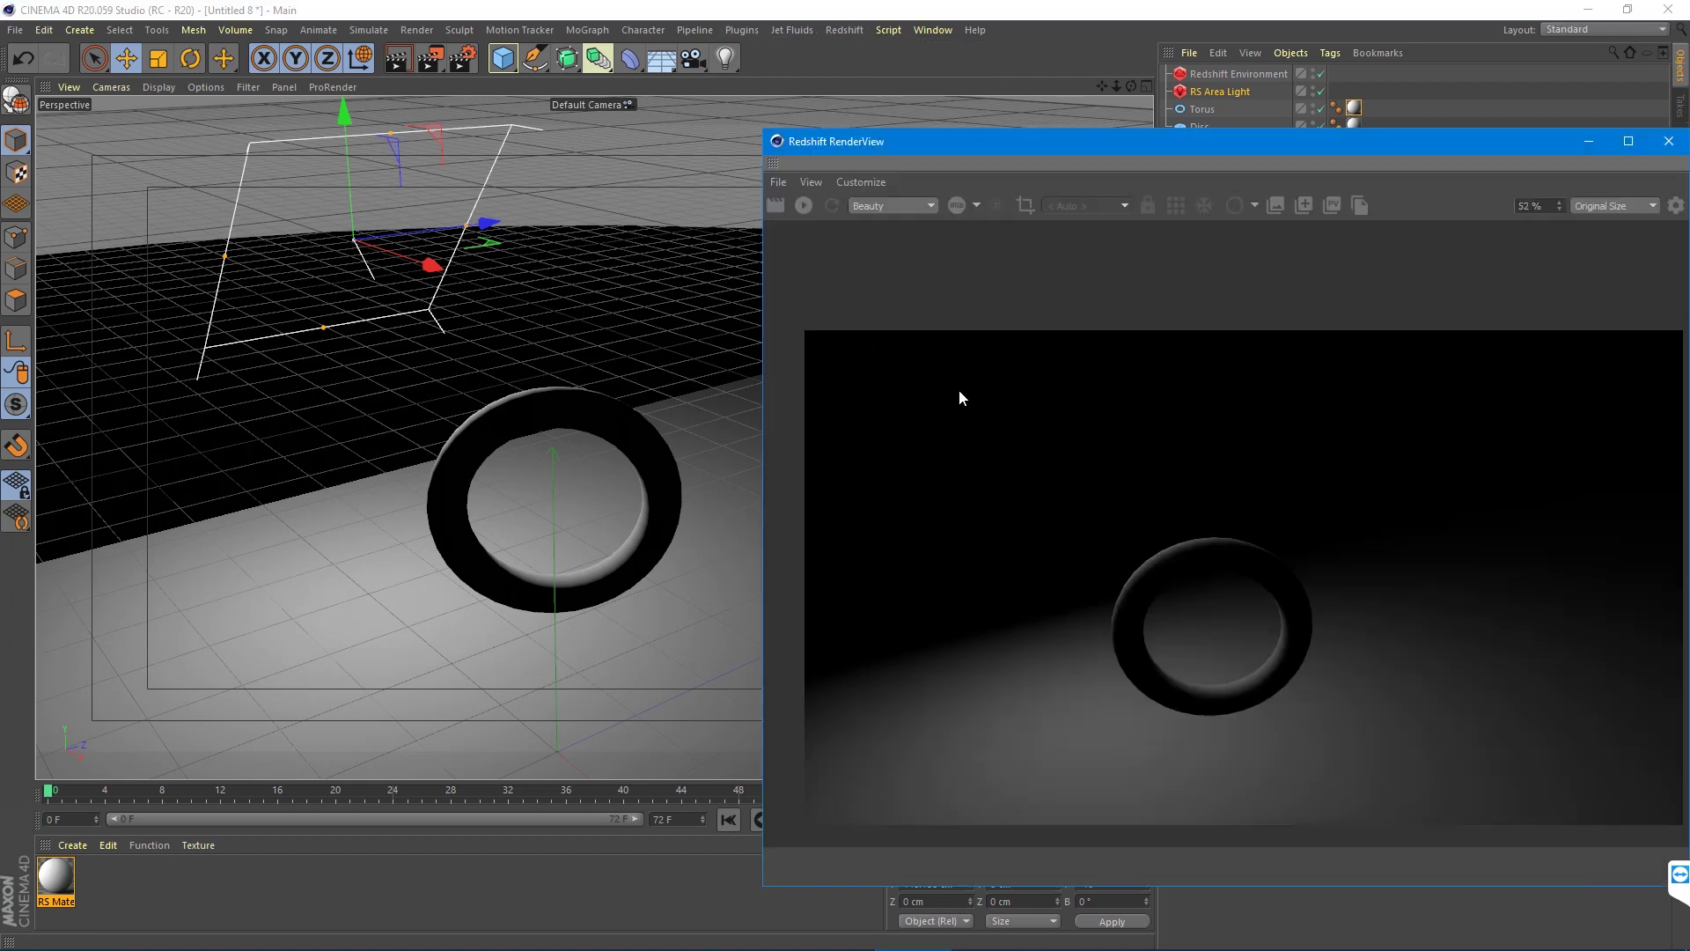
click(799, 205)
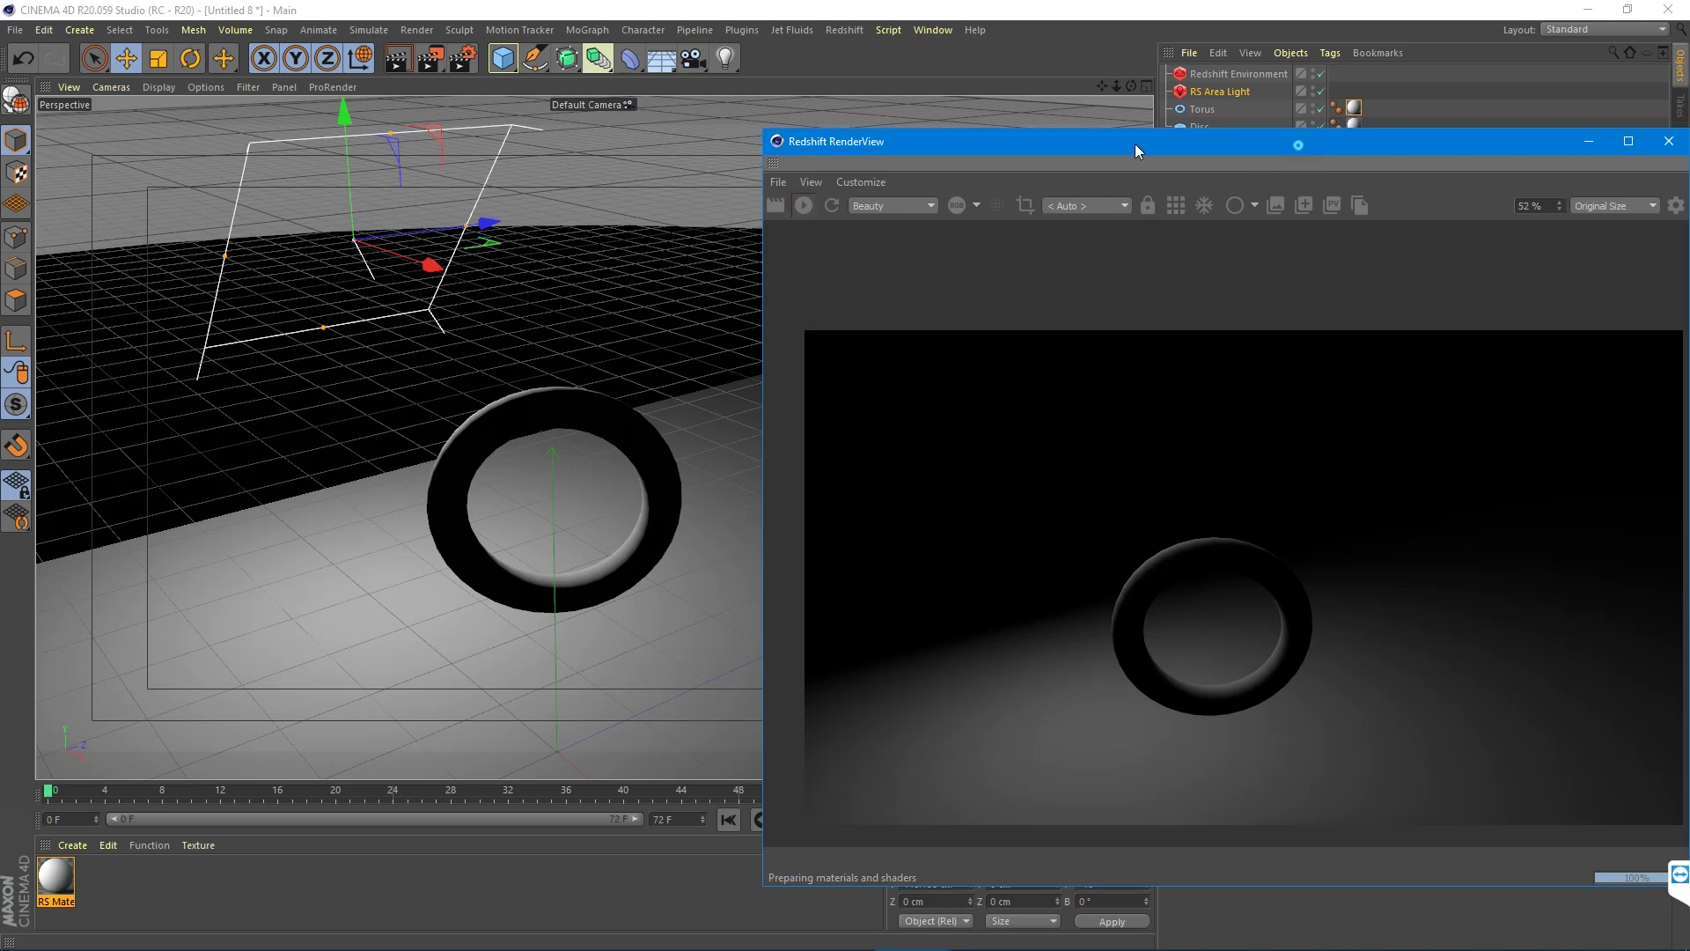
drag(1287, 140, 902, 88)
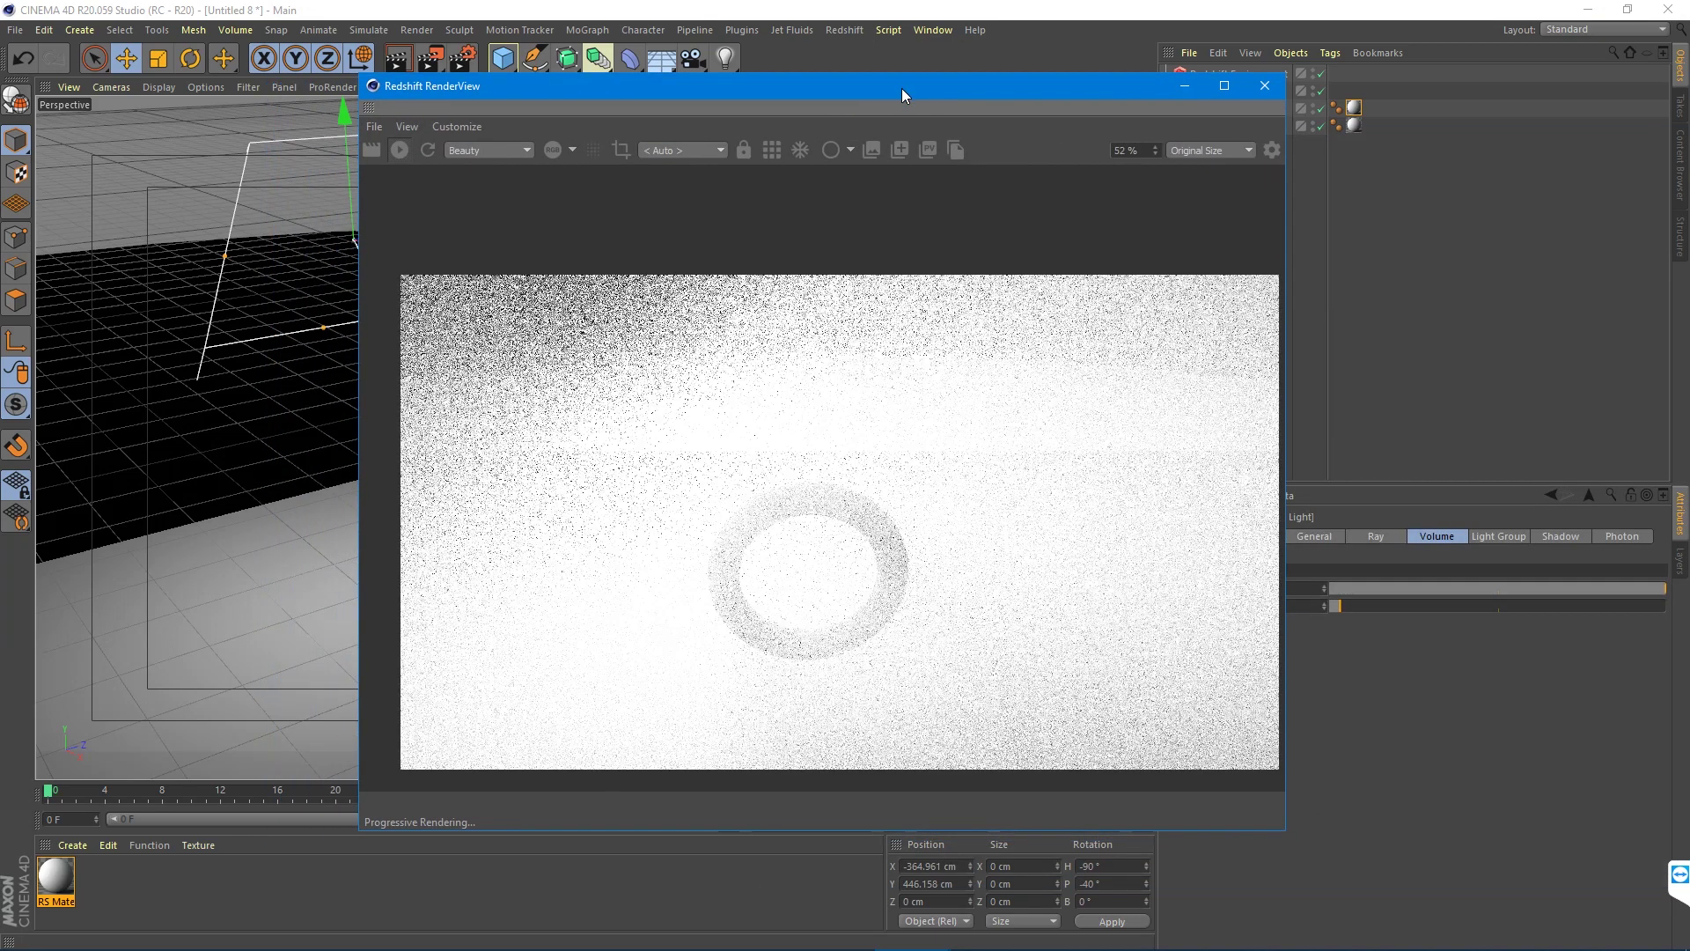
drag(901, 88, 719, 100)
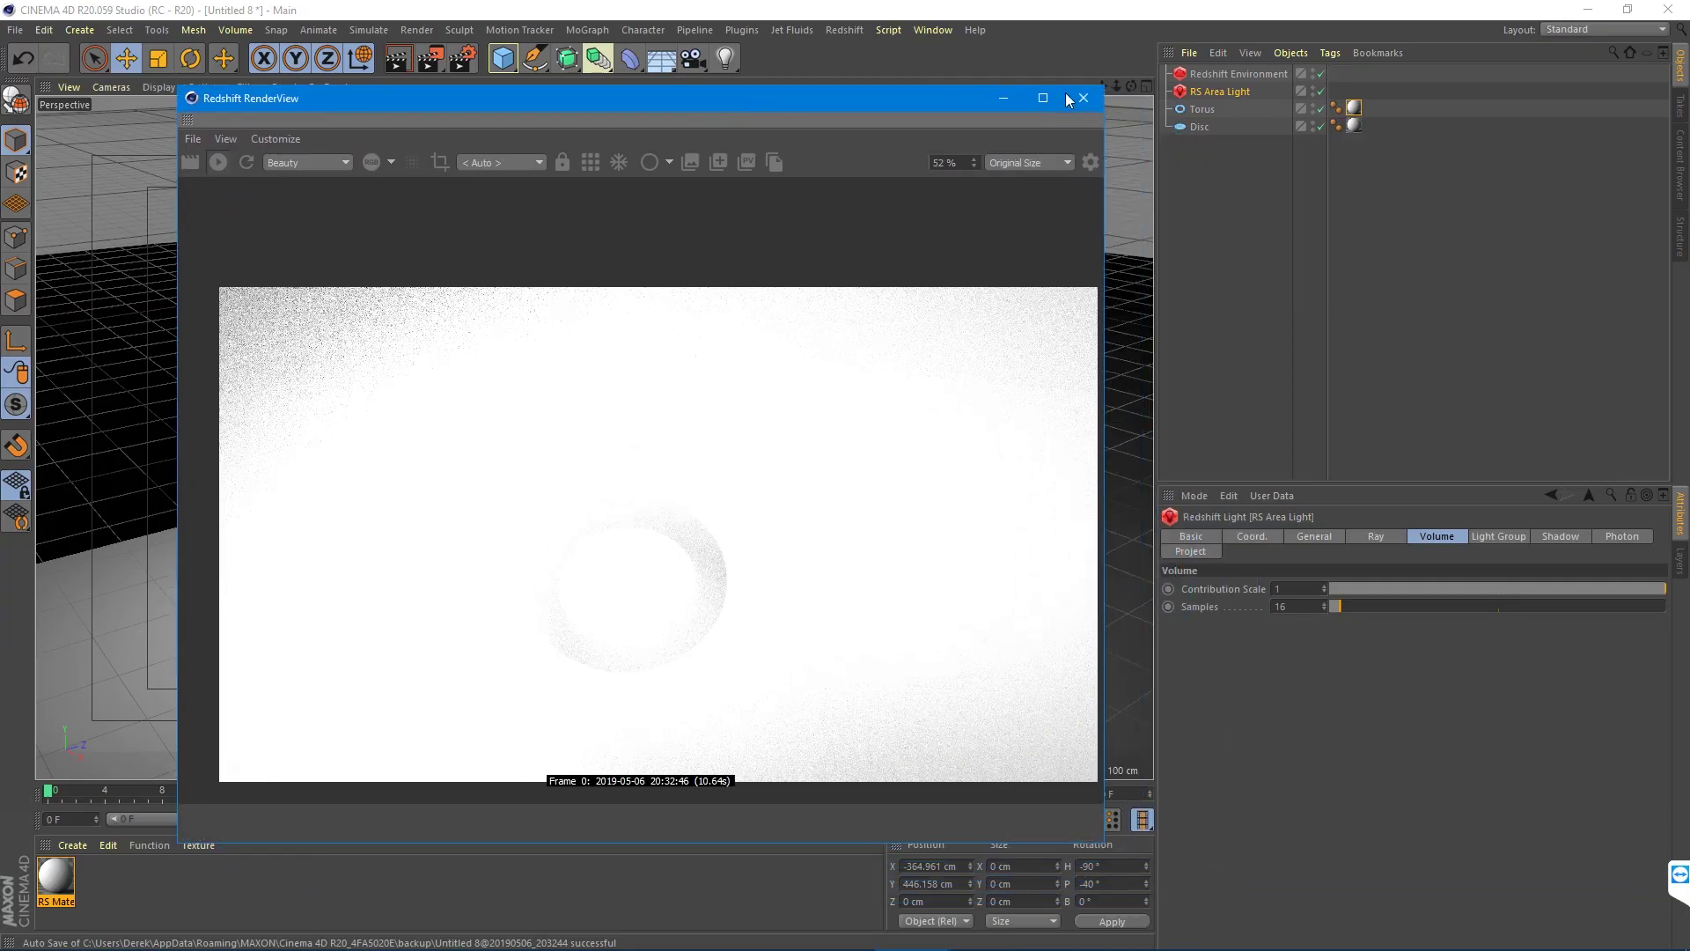
Step: Set the Redshift Environment's scattering to 0.05
click(1225, 76)
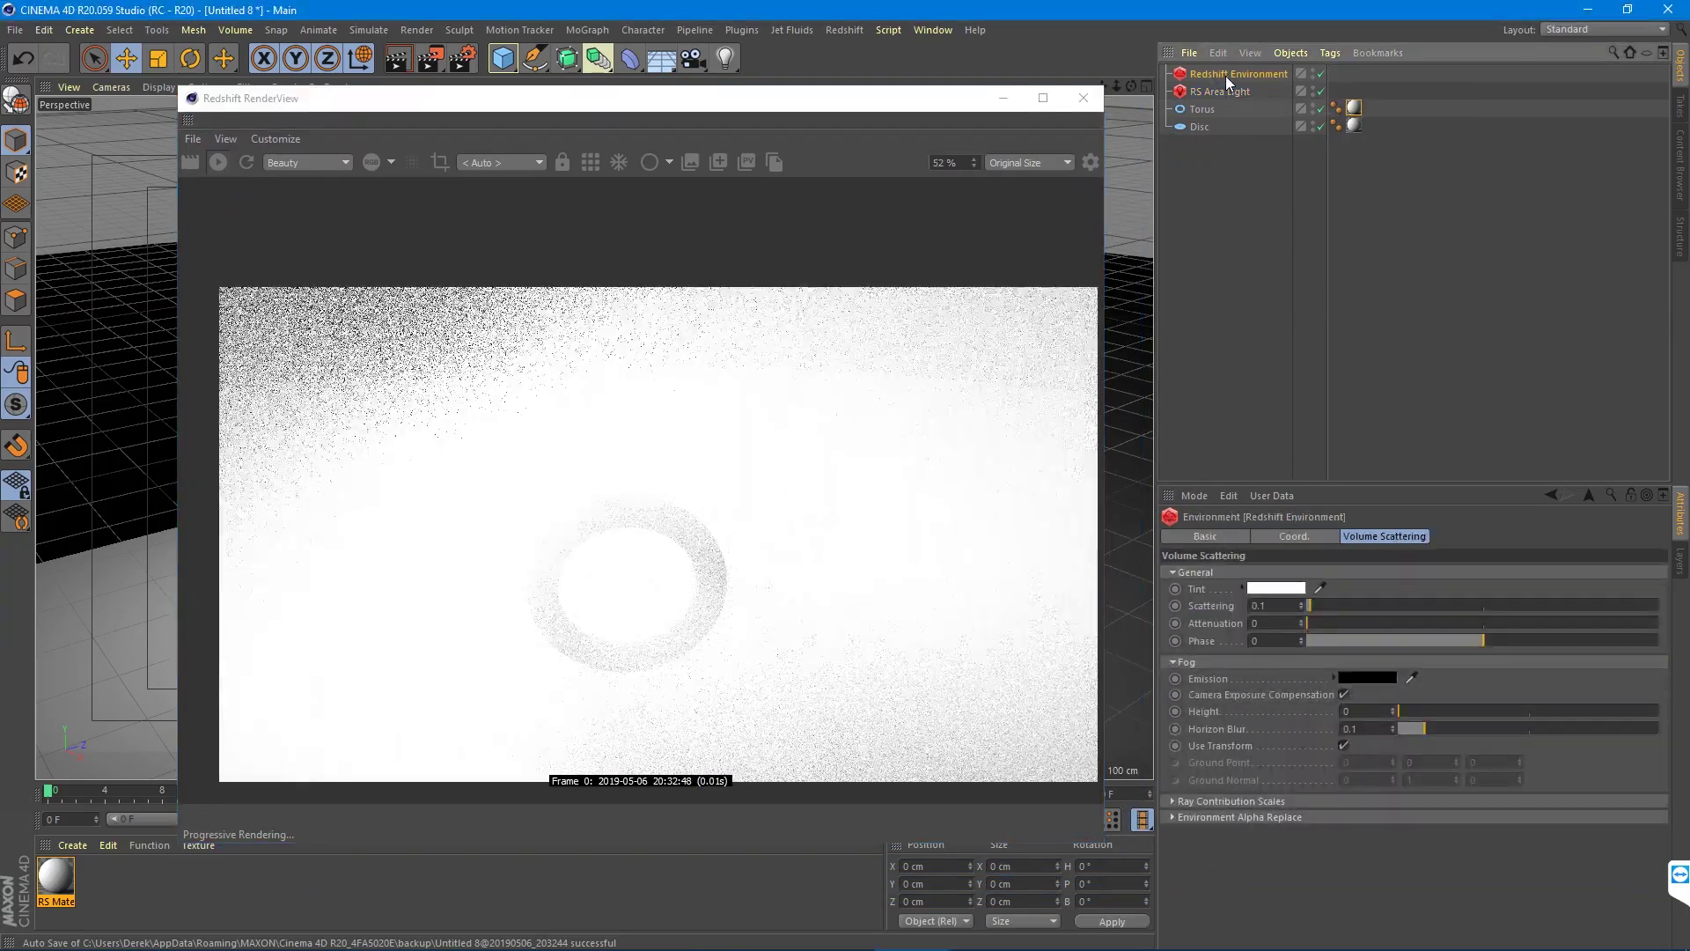
click(1244, 91)
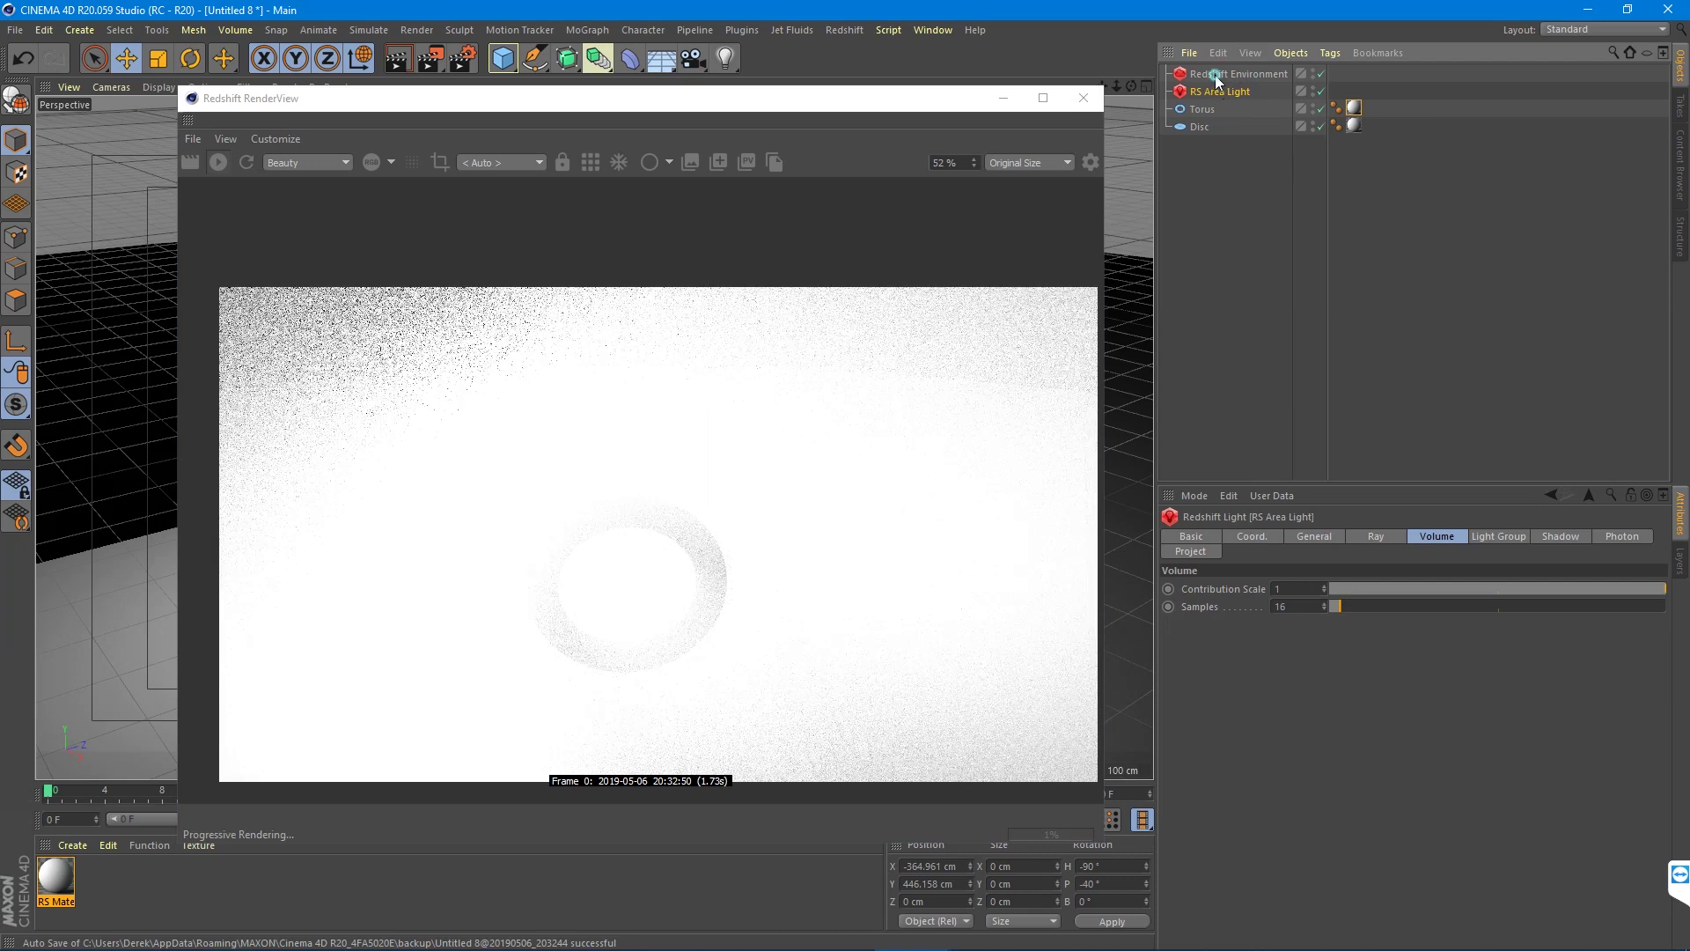
click(1228, 73)
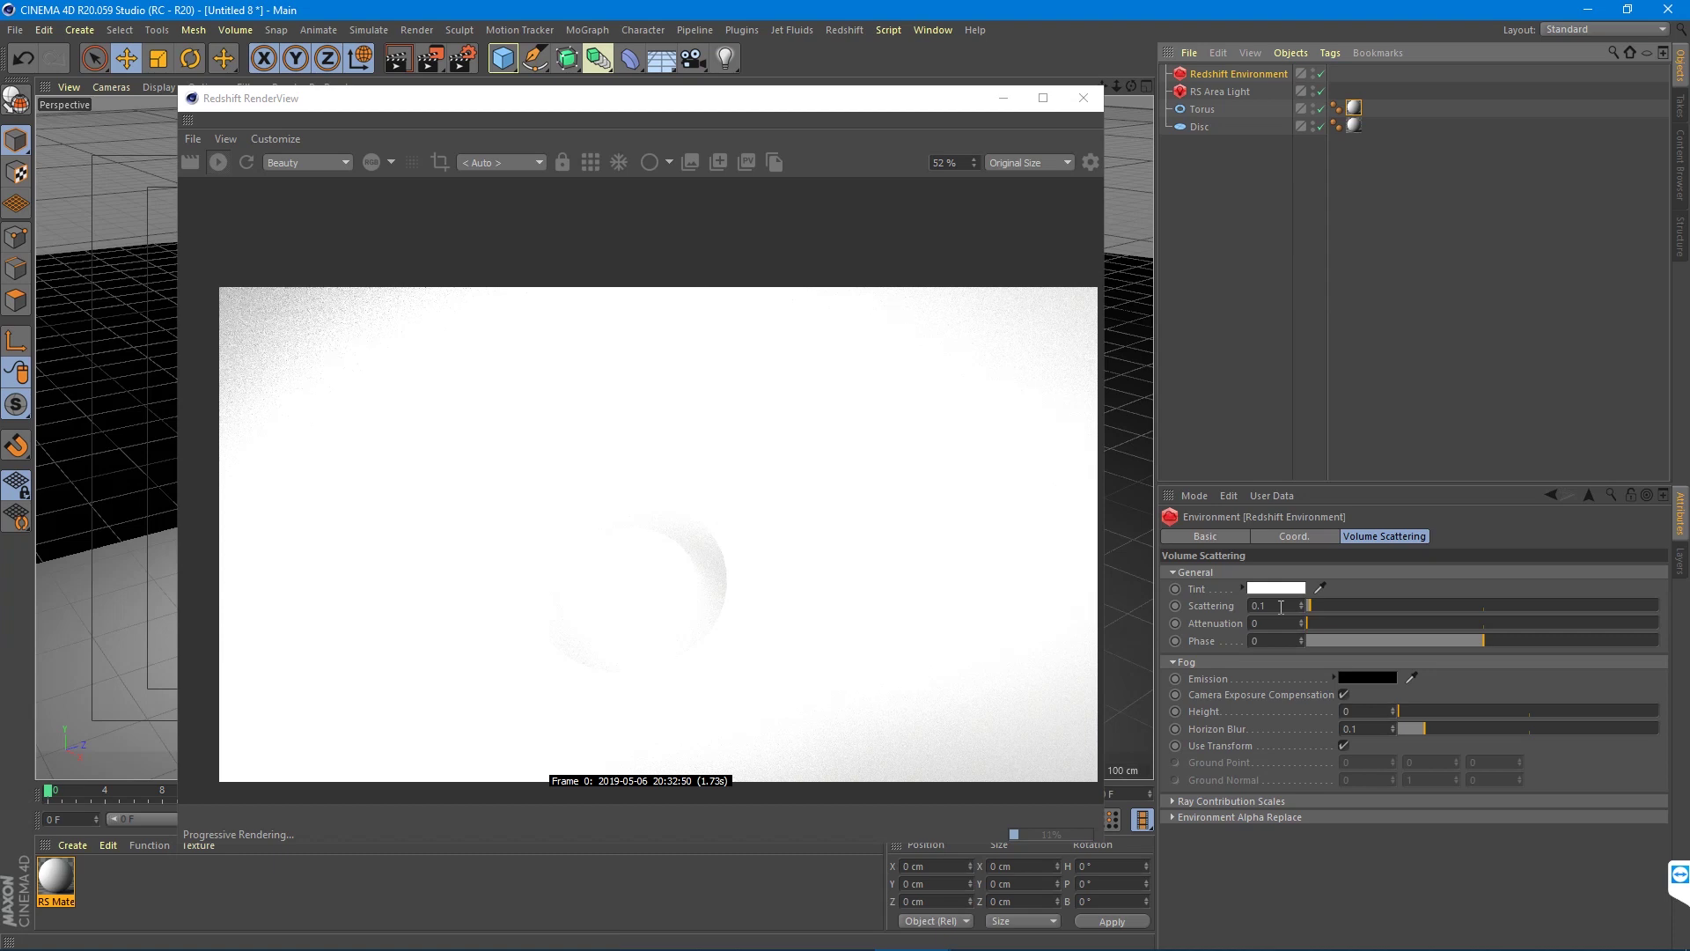
double_click(1281, 607)
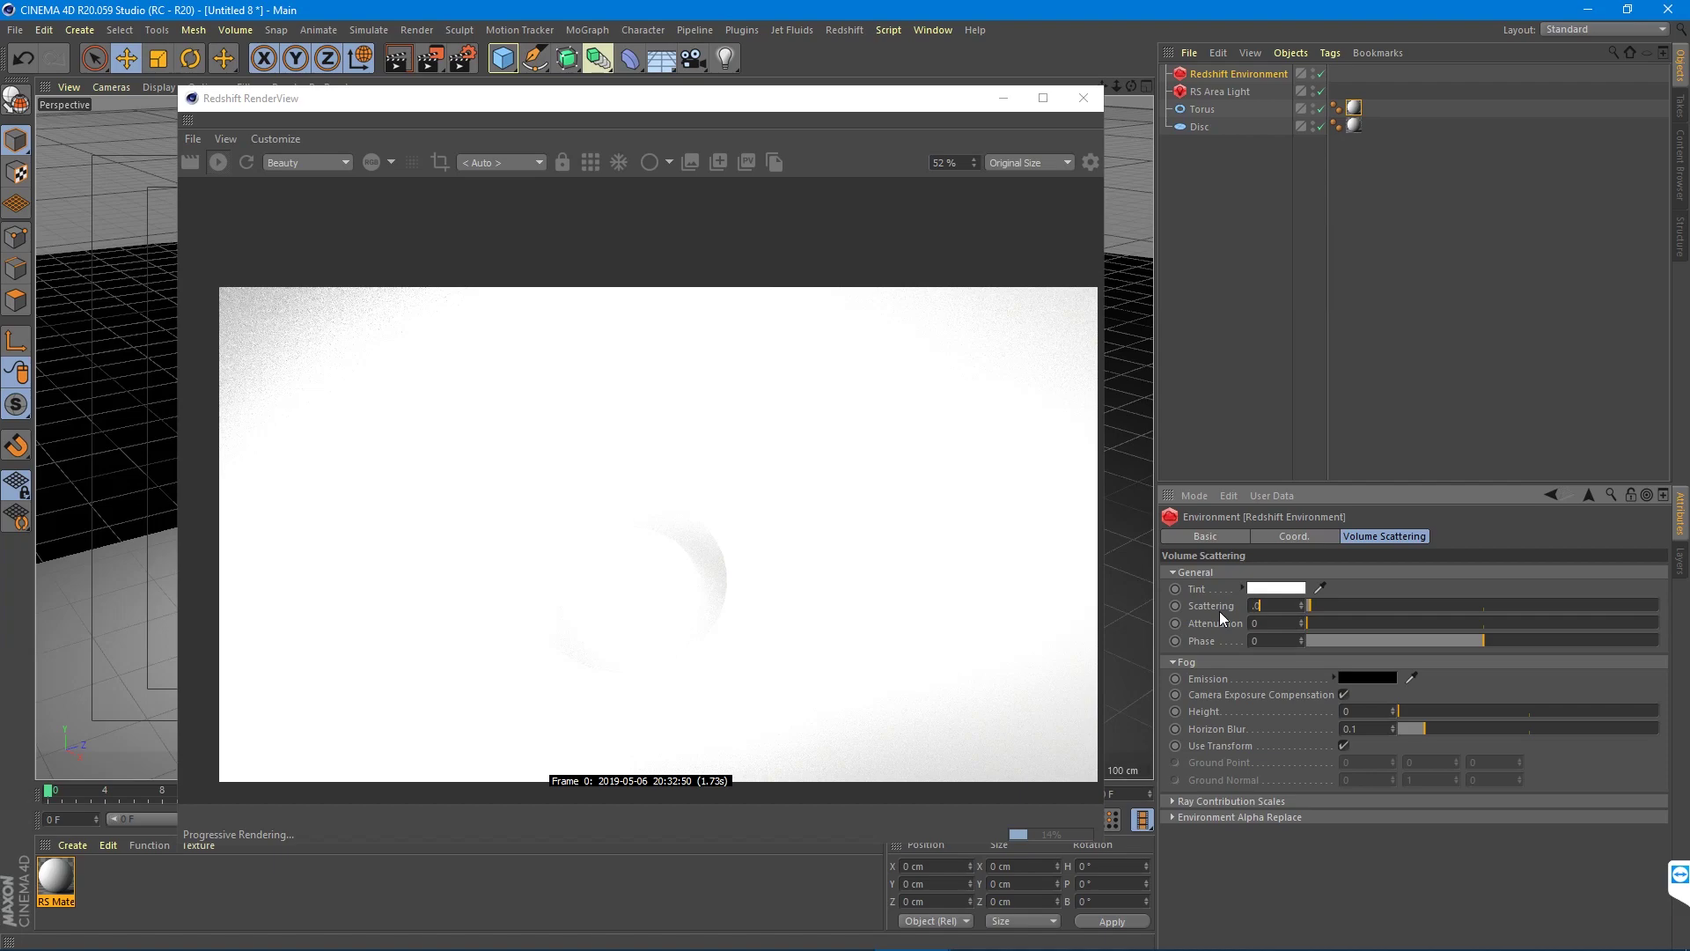
text(0.05)
key(Return)
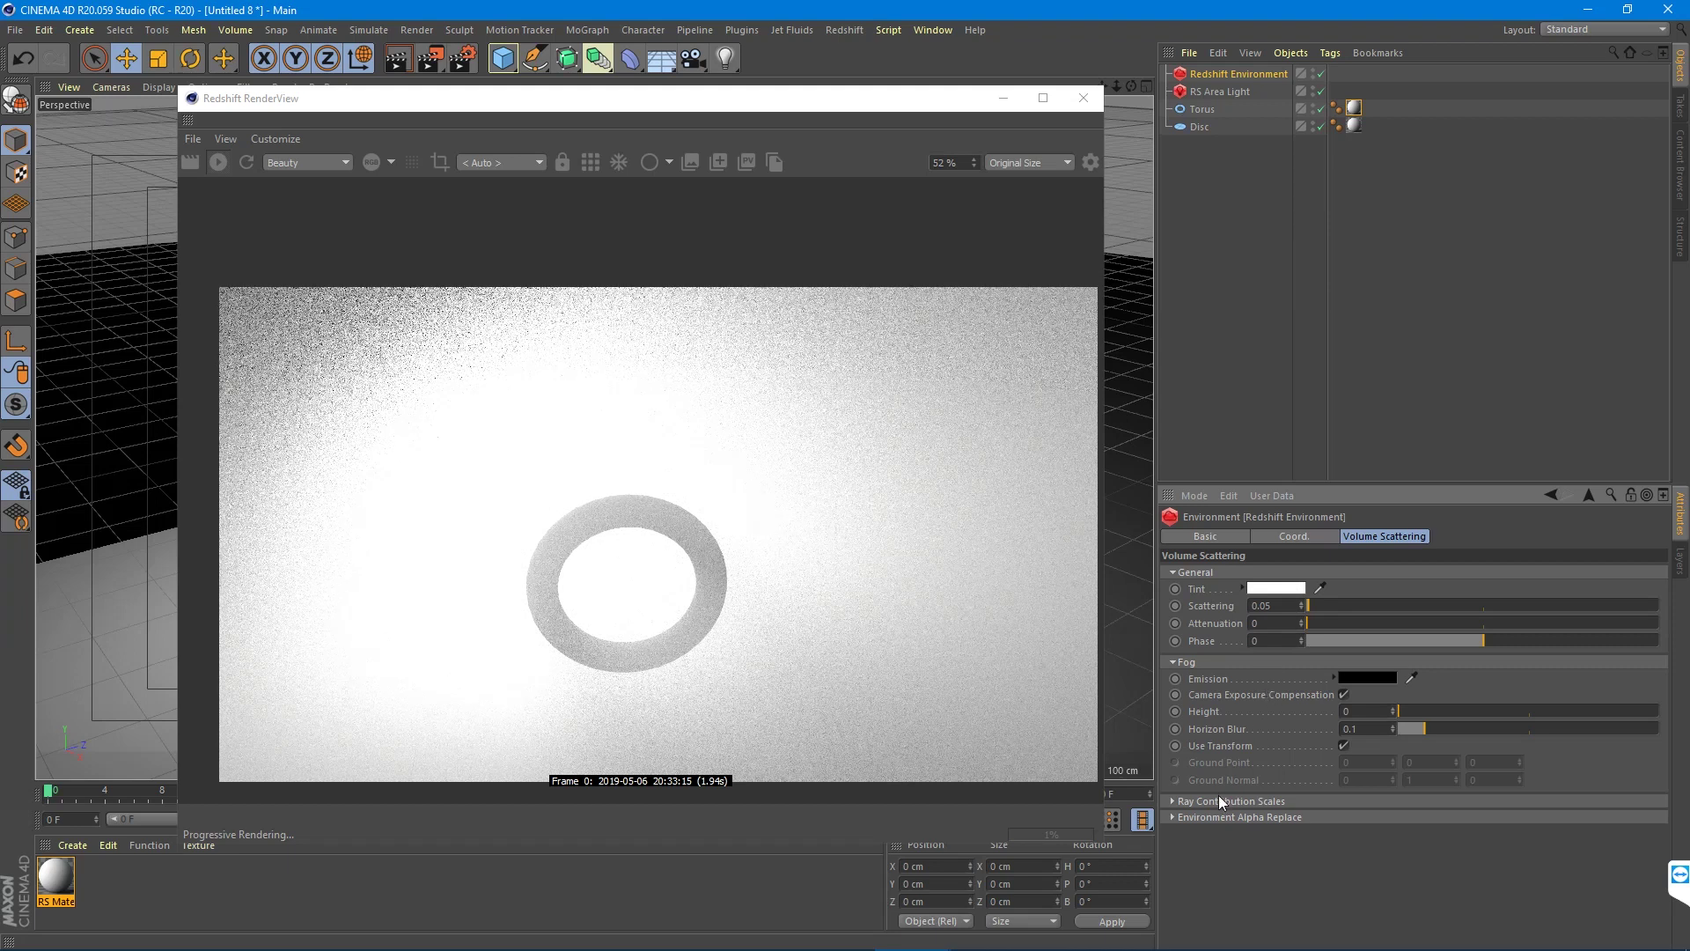
Step: Reduce the RS Area Light's spread to about 0.166 in its area settings
click(1215, 95)
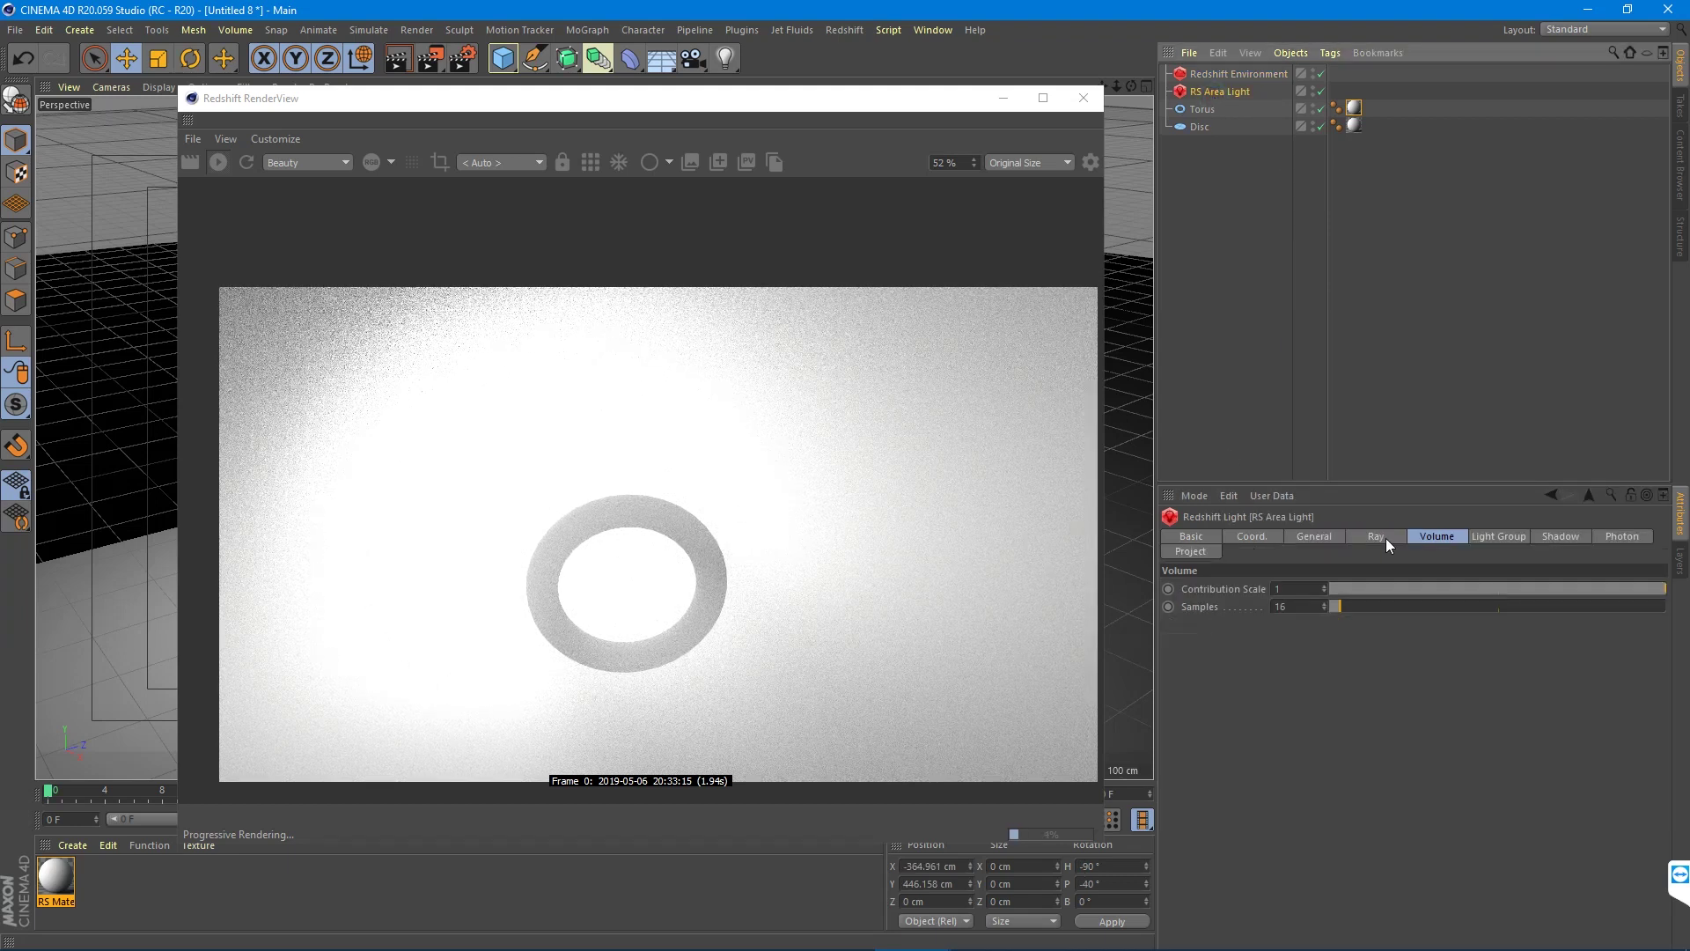
click(1330, 539)
scroll(1219, 775, down, 5)
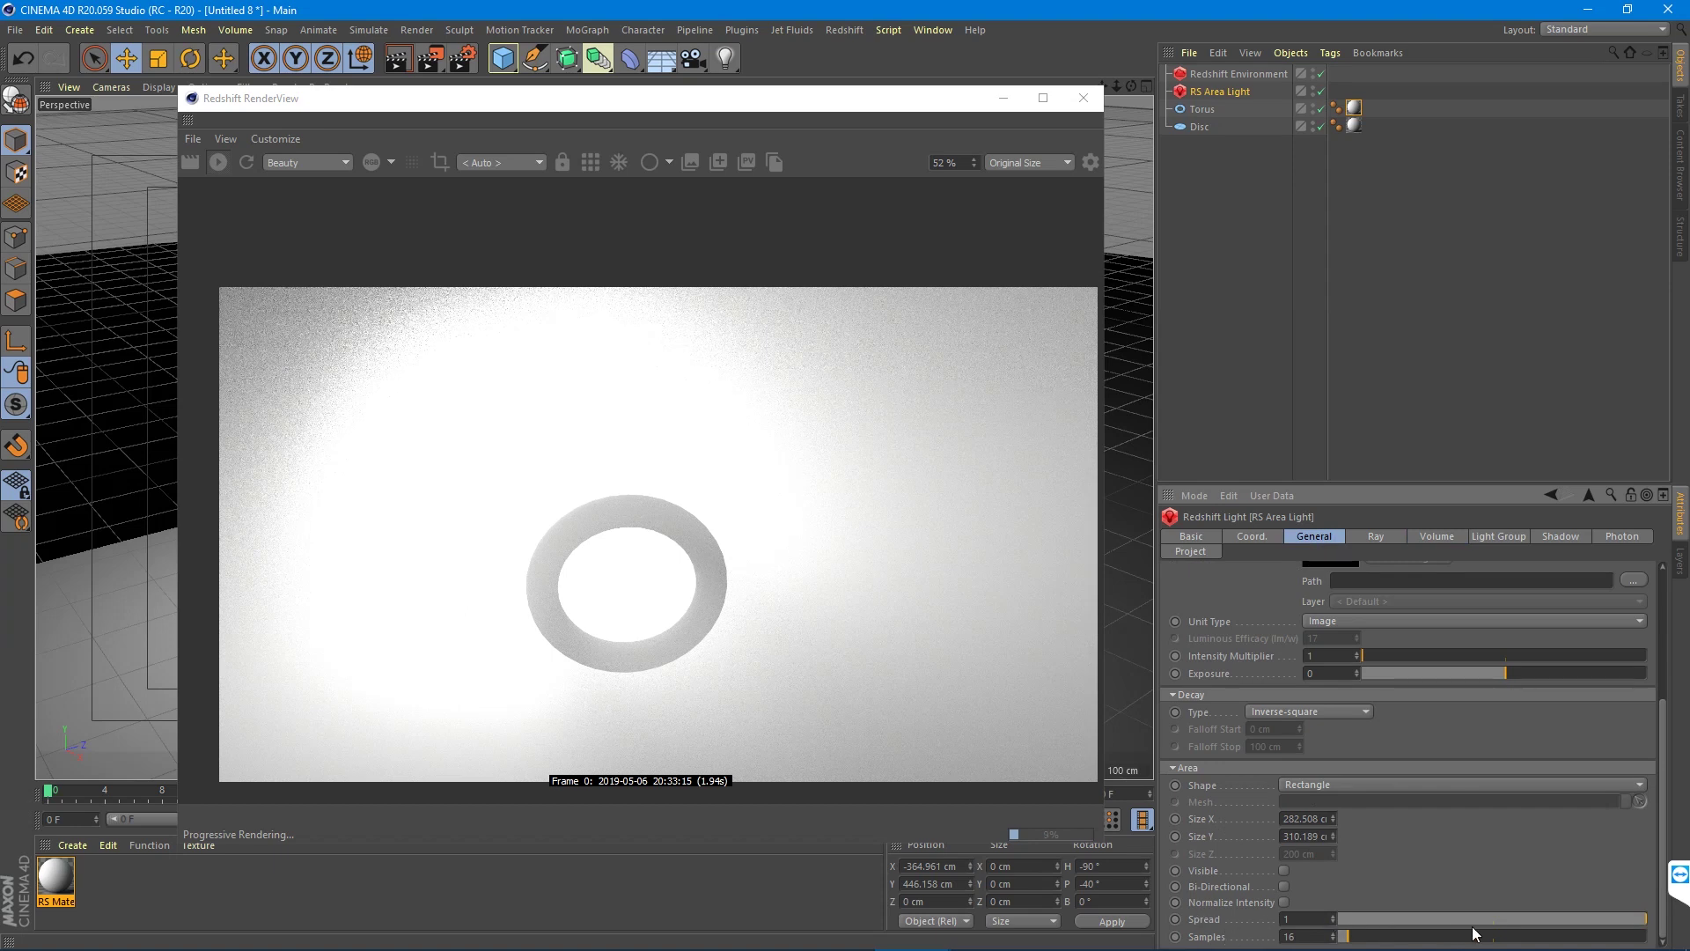
drag(1493, 919, 1391, 918)
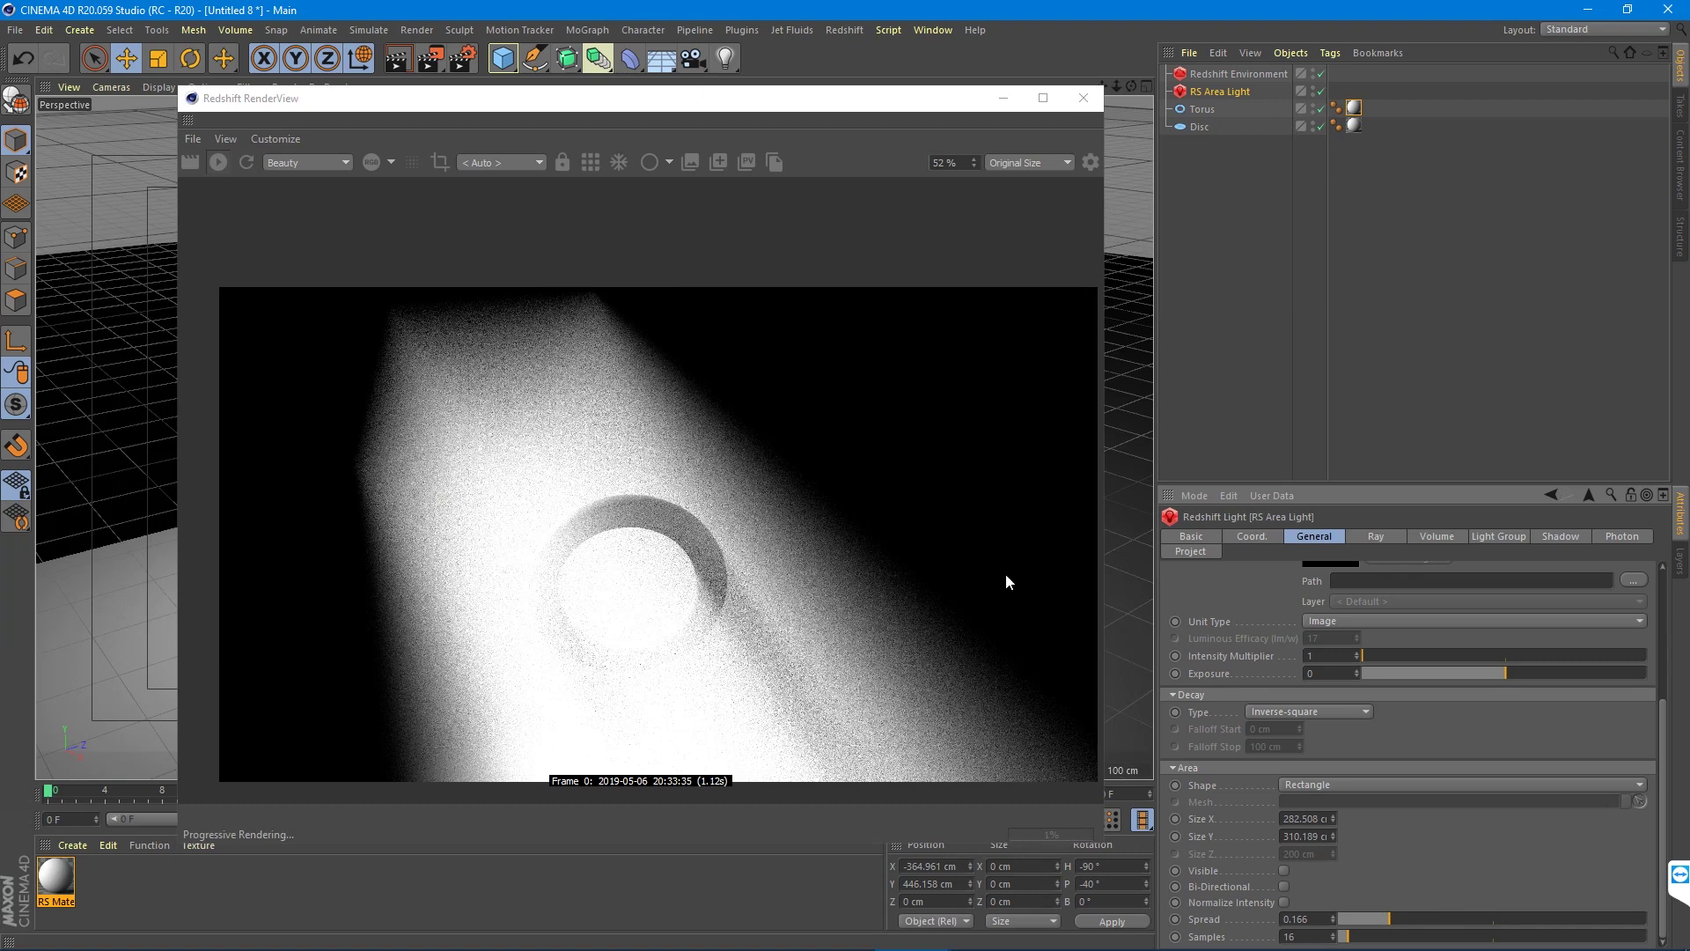
Step: Set the area light's intensity multiplier to 0.05
double_click(1311, 655)
text(0.05)
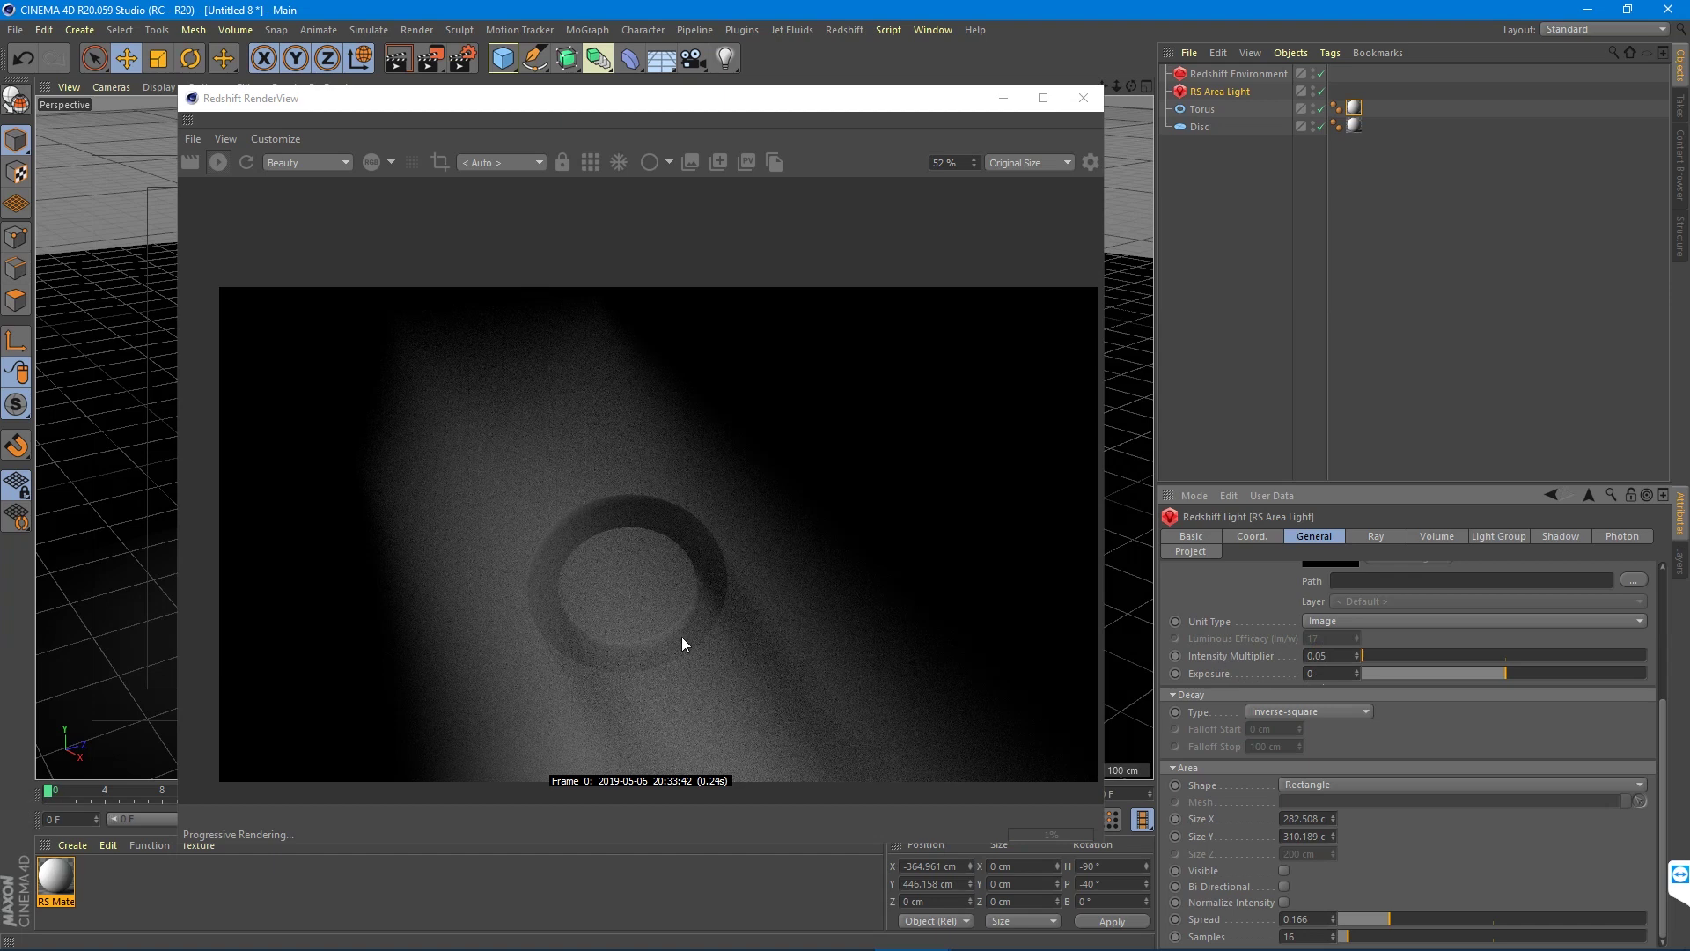
scroll(665, 679, up, 4)
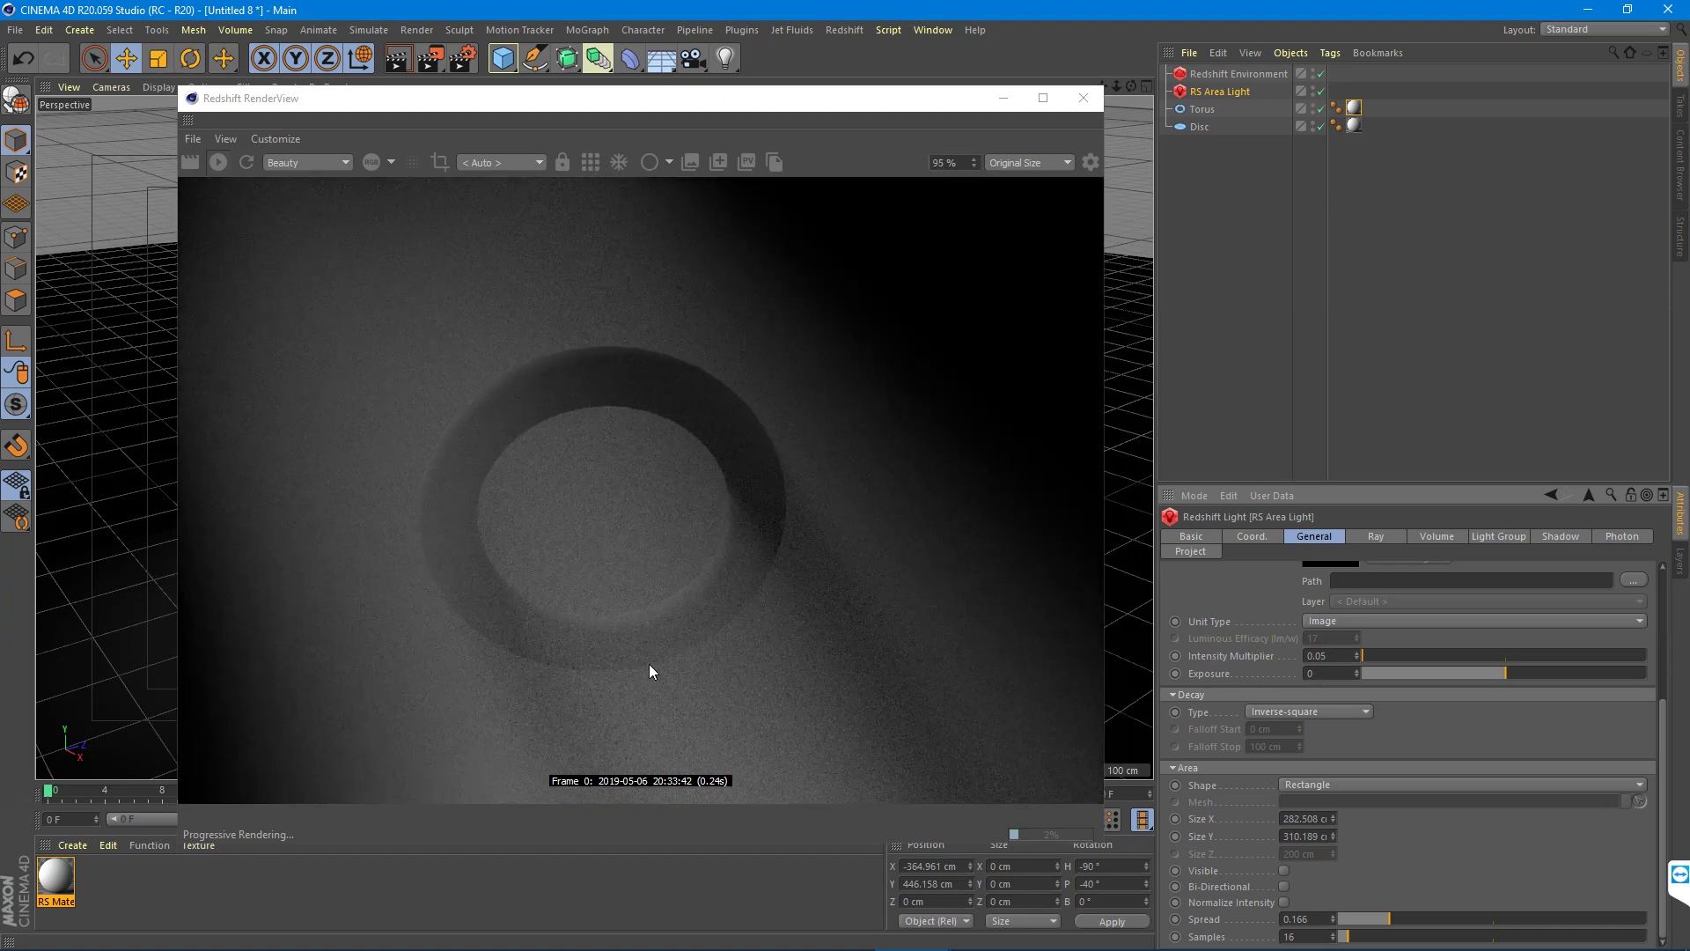
Step: With the RenderView clear of the viewport, shrink the area light to about 202 by 175 cm and raise it to about 503 cm in Y
drag(834, 103, 1426, 20)
alt+drag(466, 541, 211, 566)
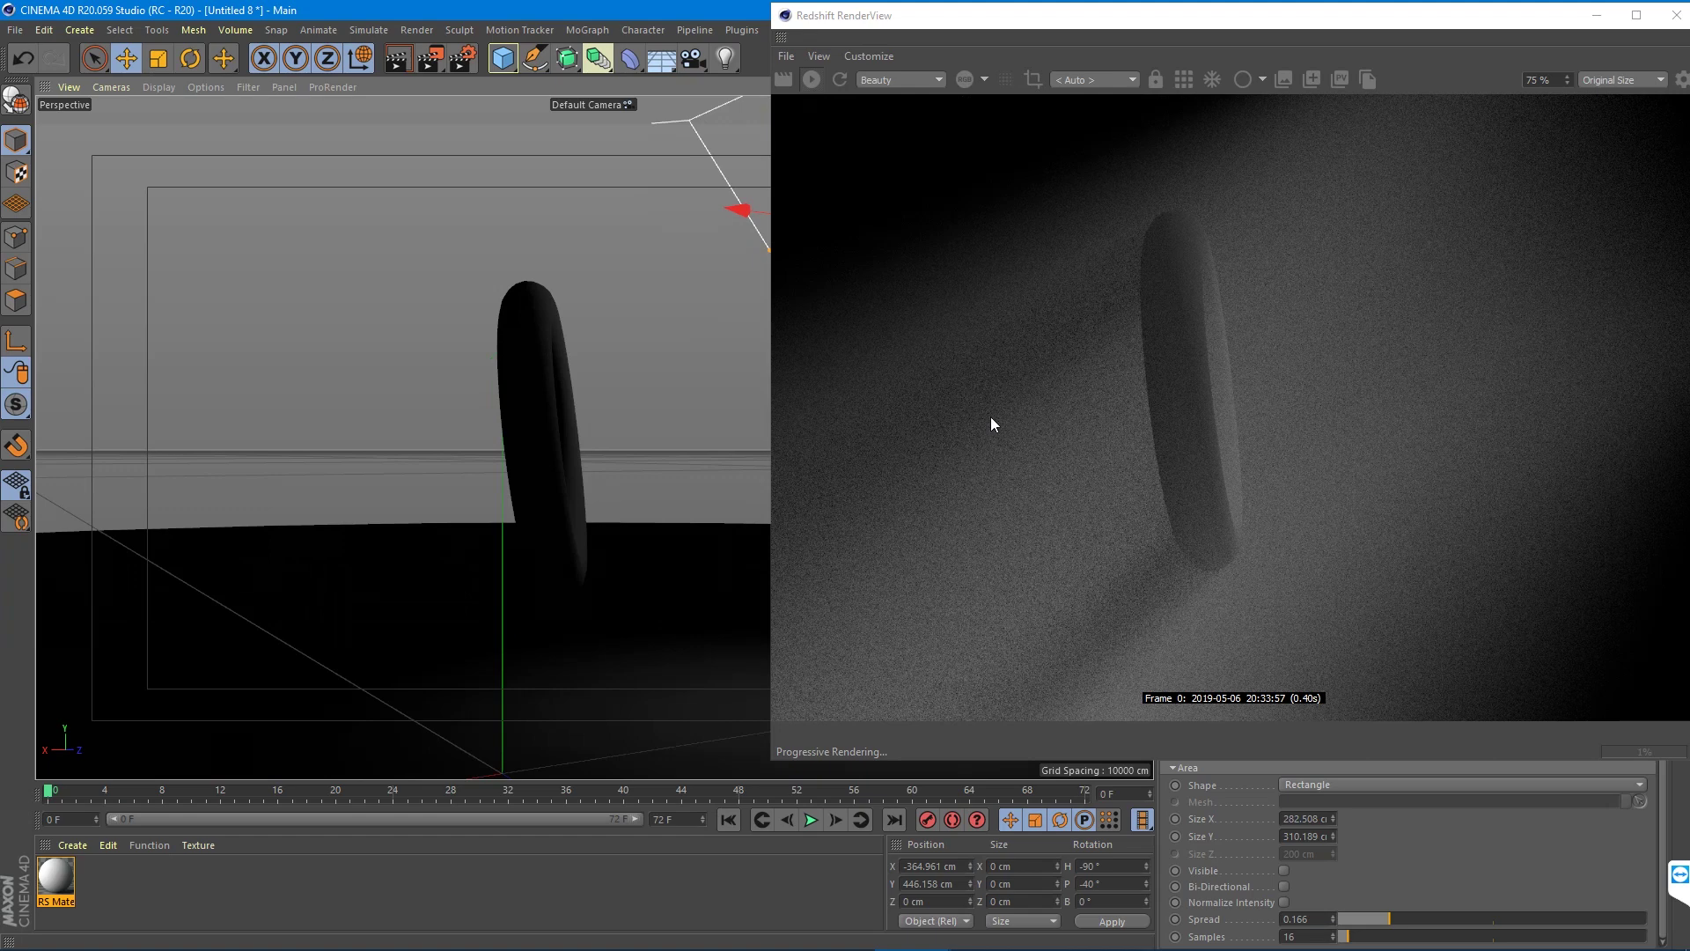
alt+drag(332, 472, 590, 533)
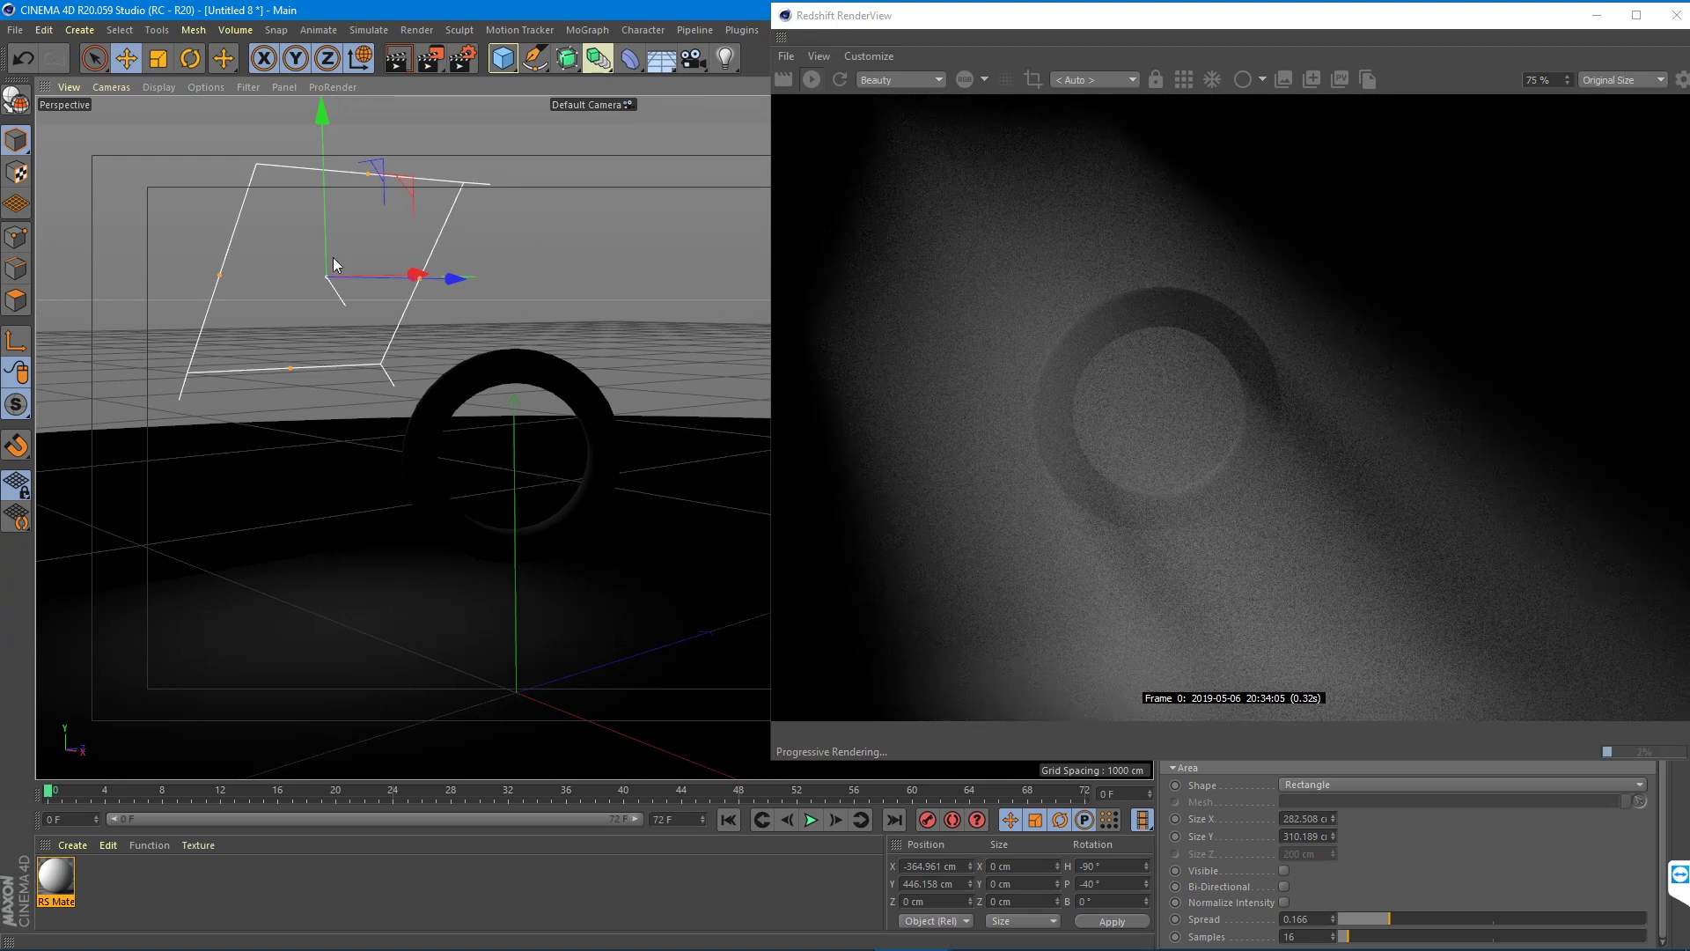
mouse_move(221, 278)
mouse_down()
mouse_move(294, 279)
mouse_move(7, 282)
mouse_move(252, 265)
mouse_up()
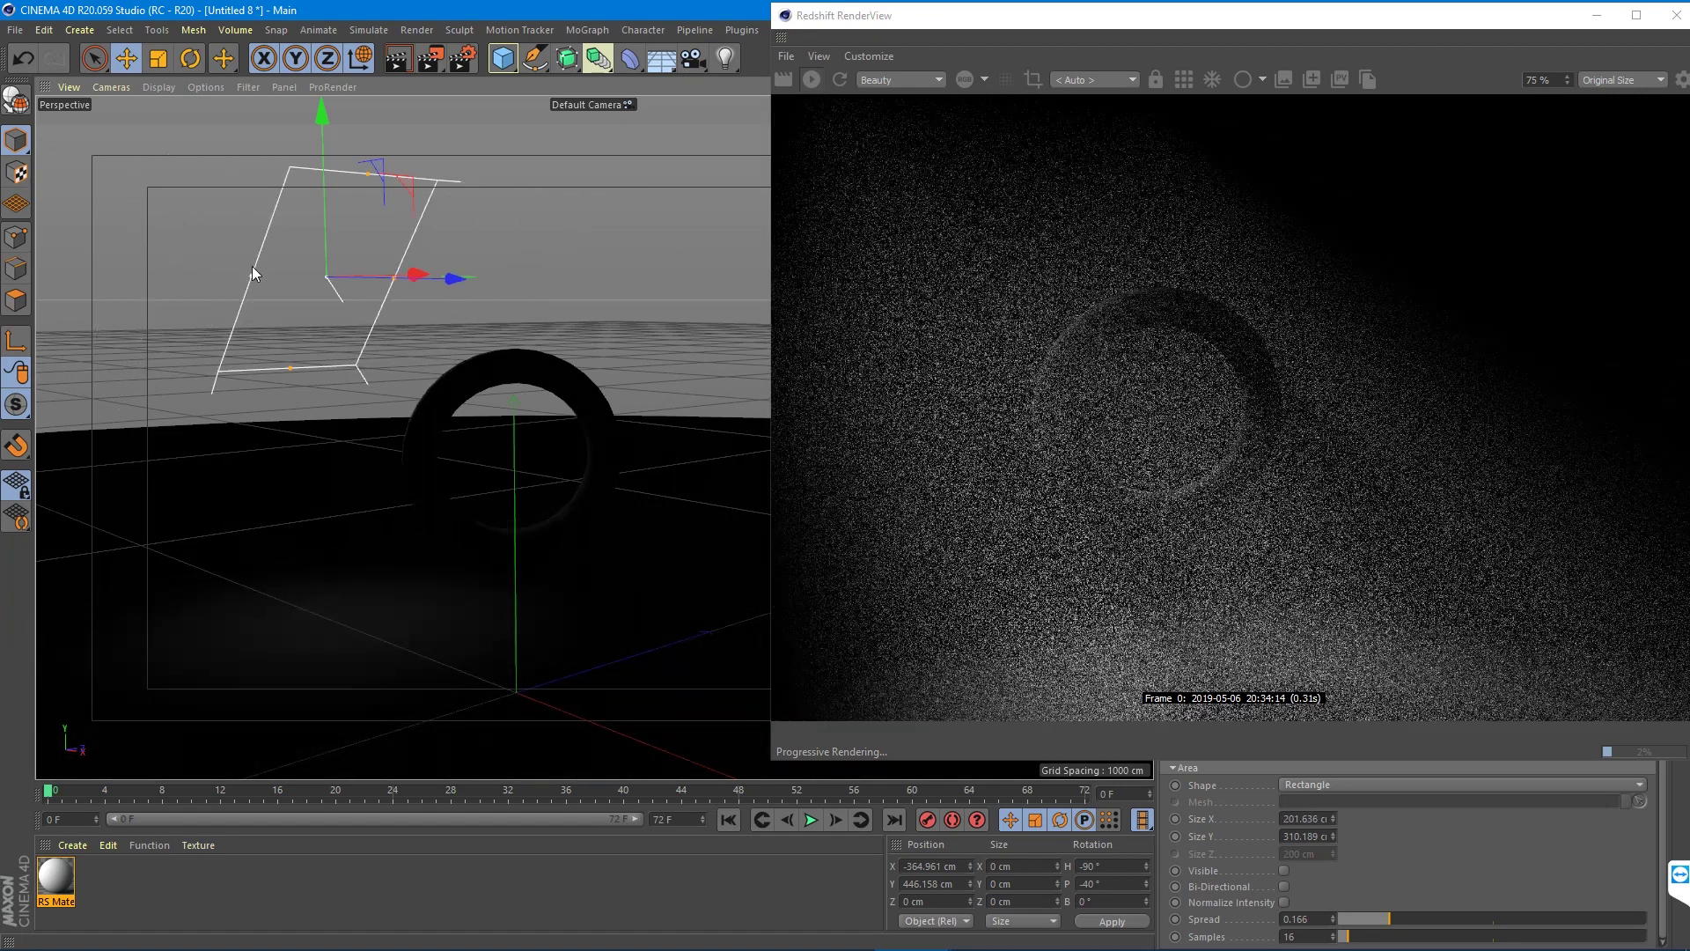
drag(368, 175, 358, 225)
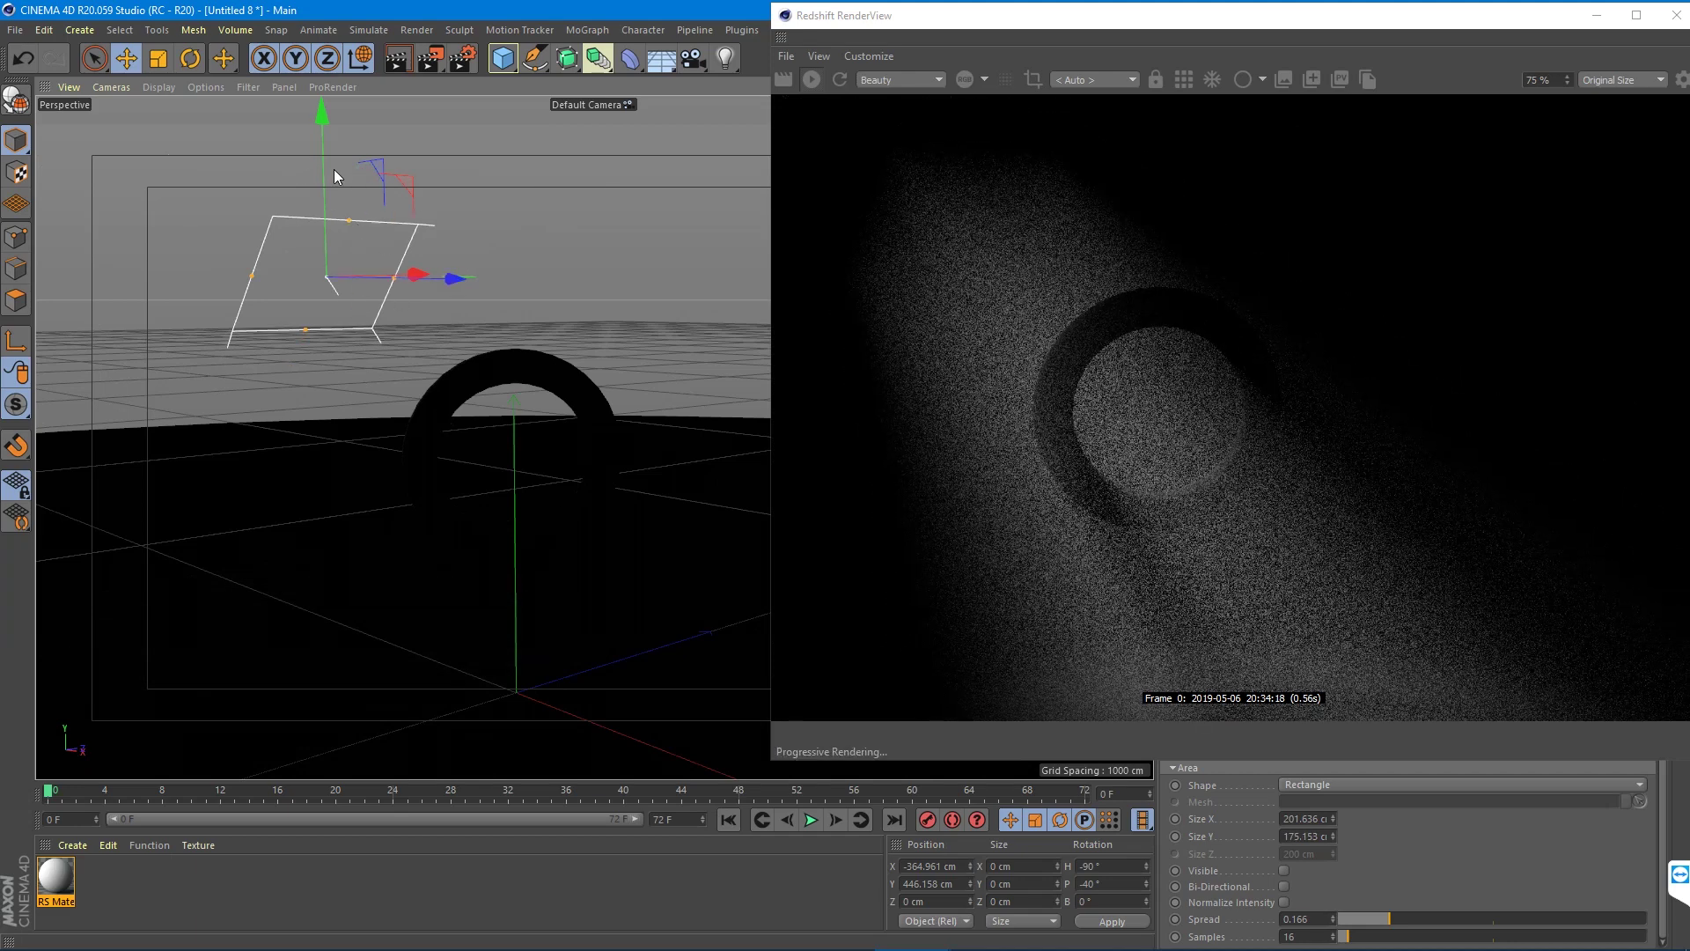
drag(318, 167, 325, 122)
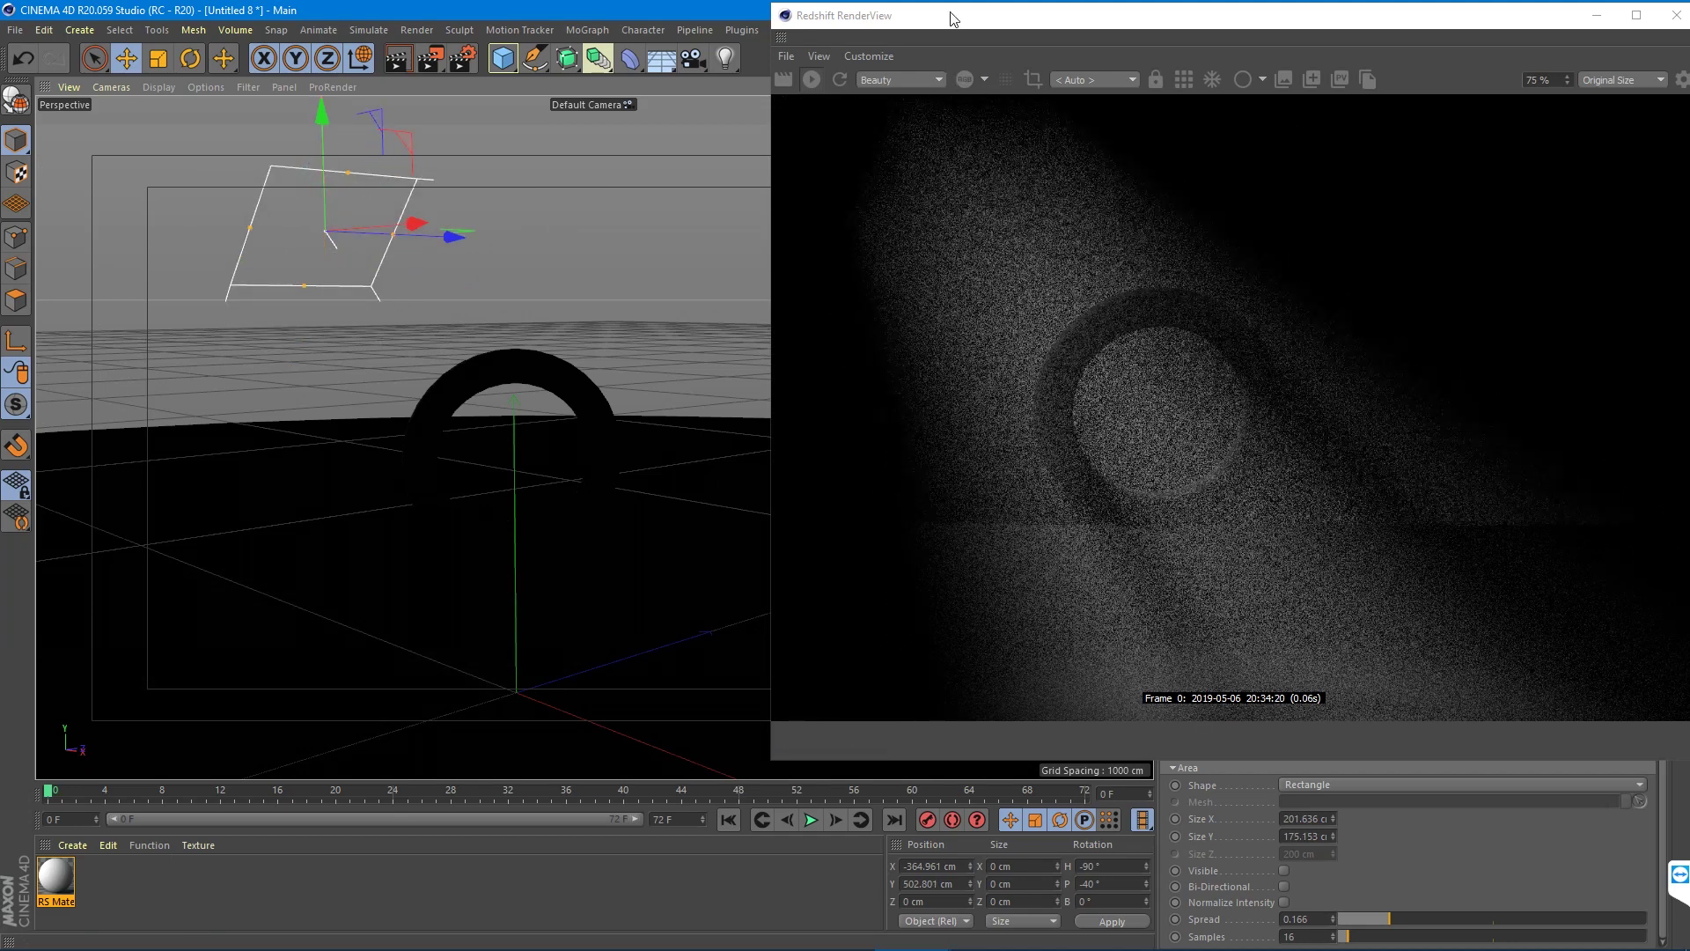
Step: Move the RenderView off the object attributes and open the area light's volume samples value for editing
drag(957, 16, 356, 60)
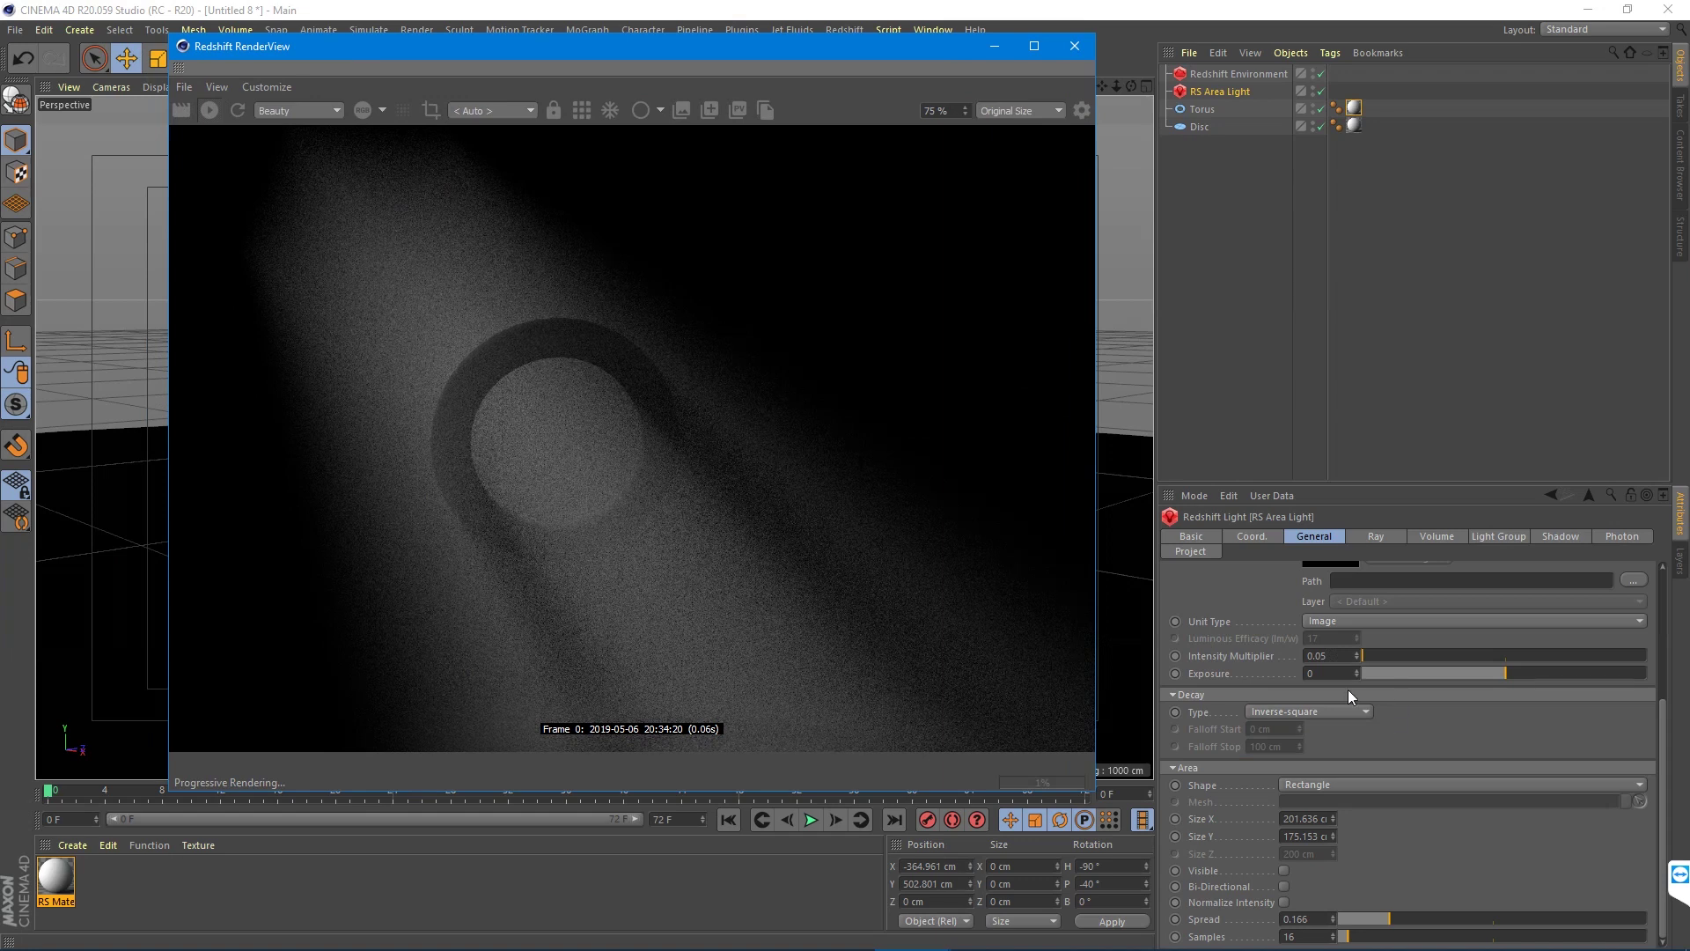
click(1420, 910)
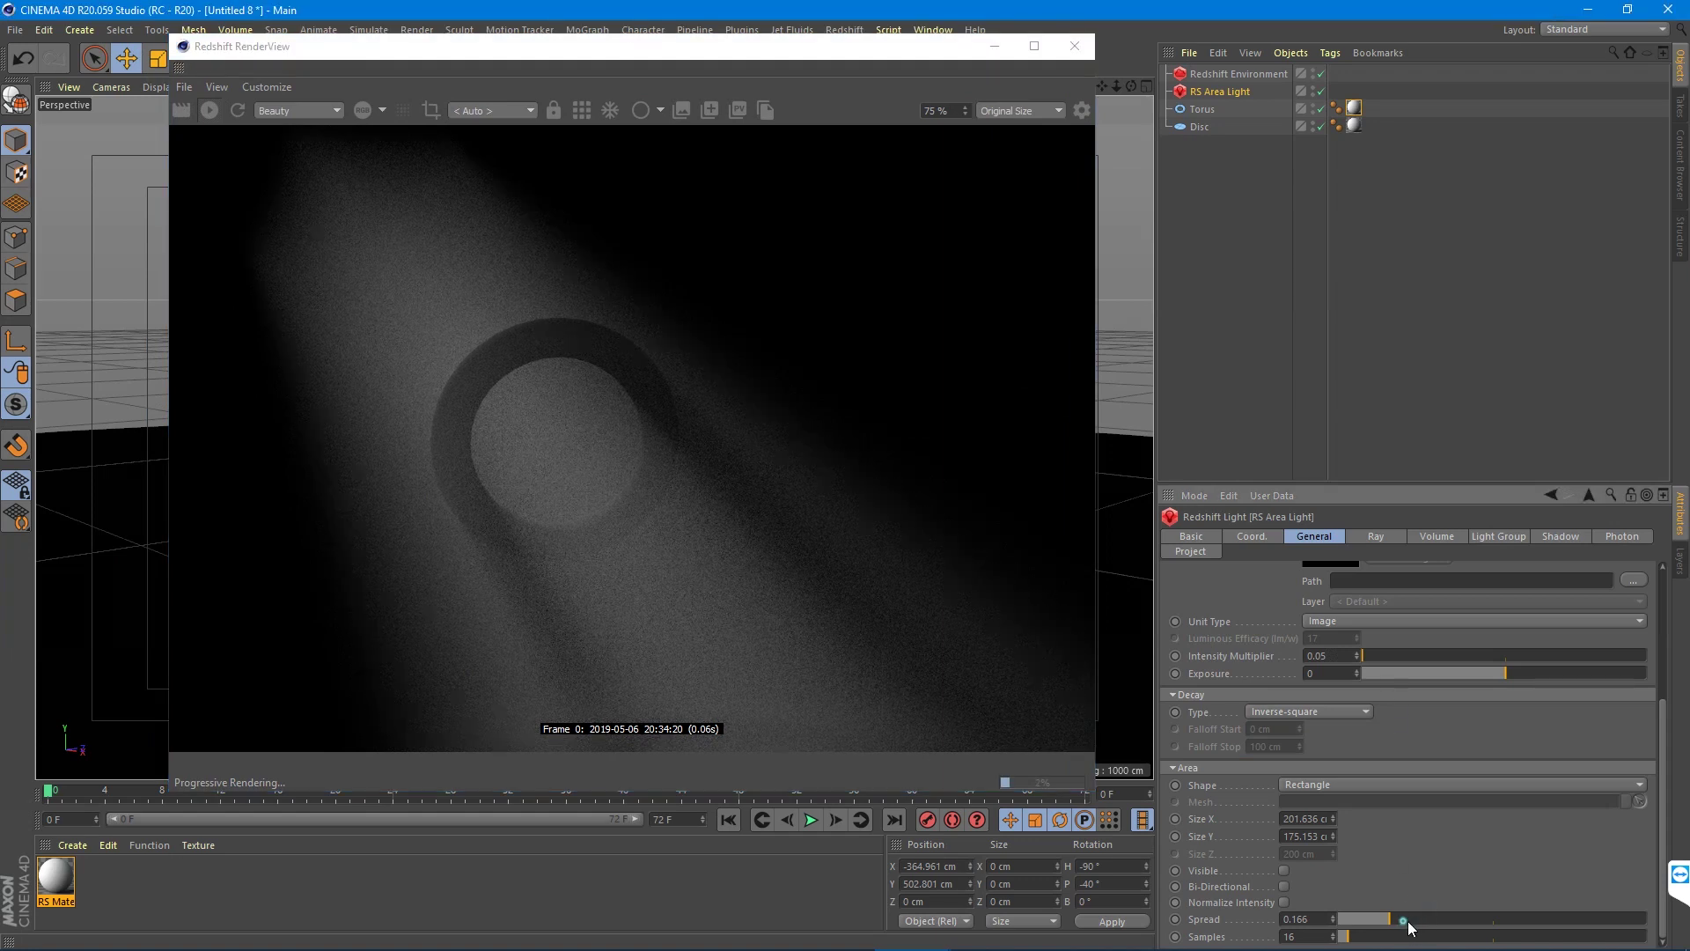
click(1404, 919)
click(1437, 536)
double_click(1282, 607)
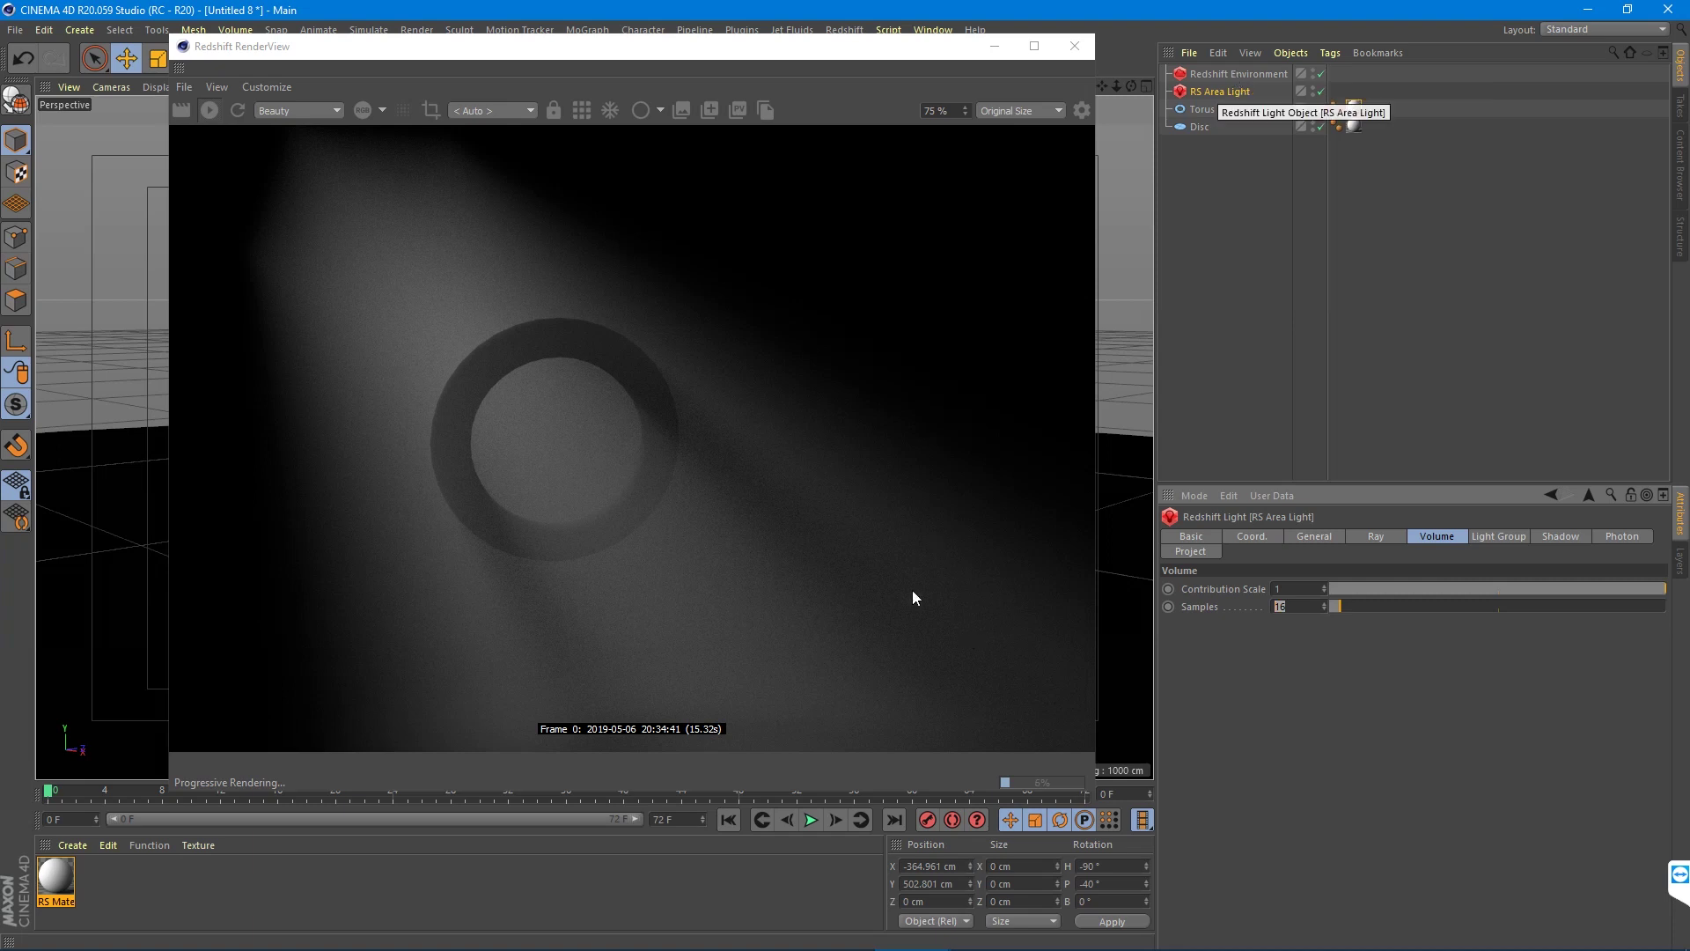
Step: Switch the RenderView to bucket rendering and limit it to a region covering the torus's lower part and its shadow
click(586, 114)
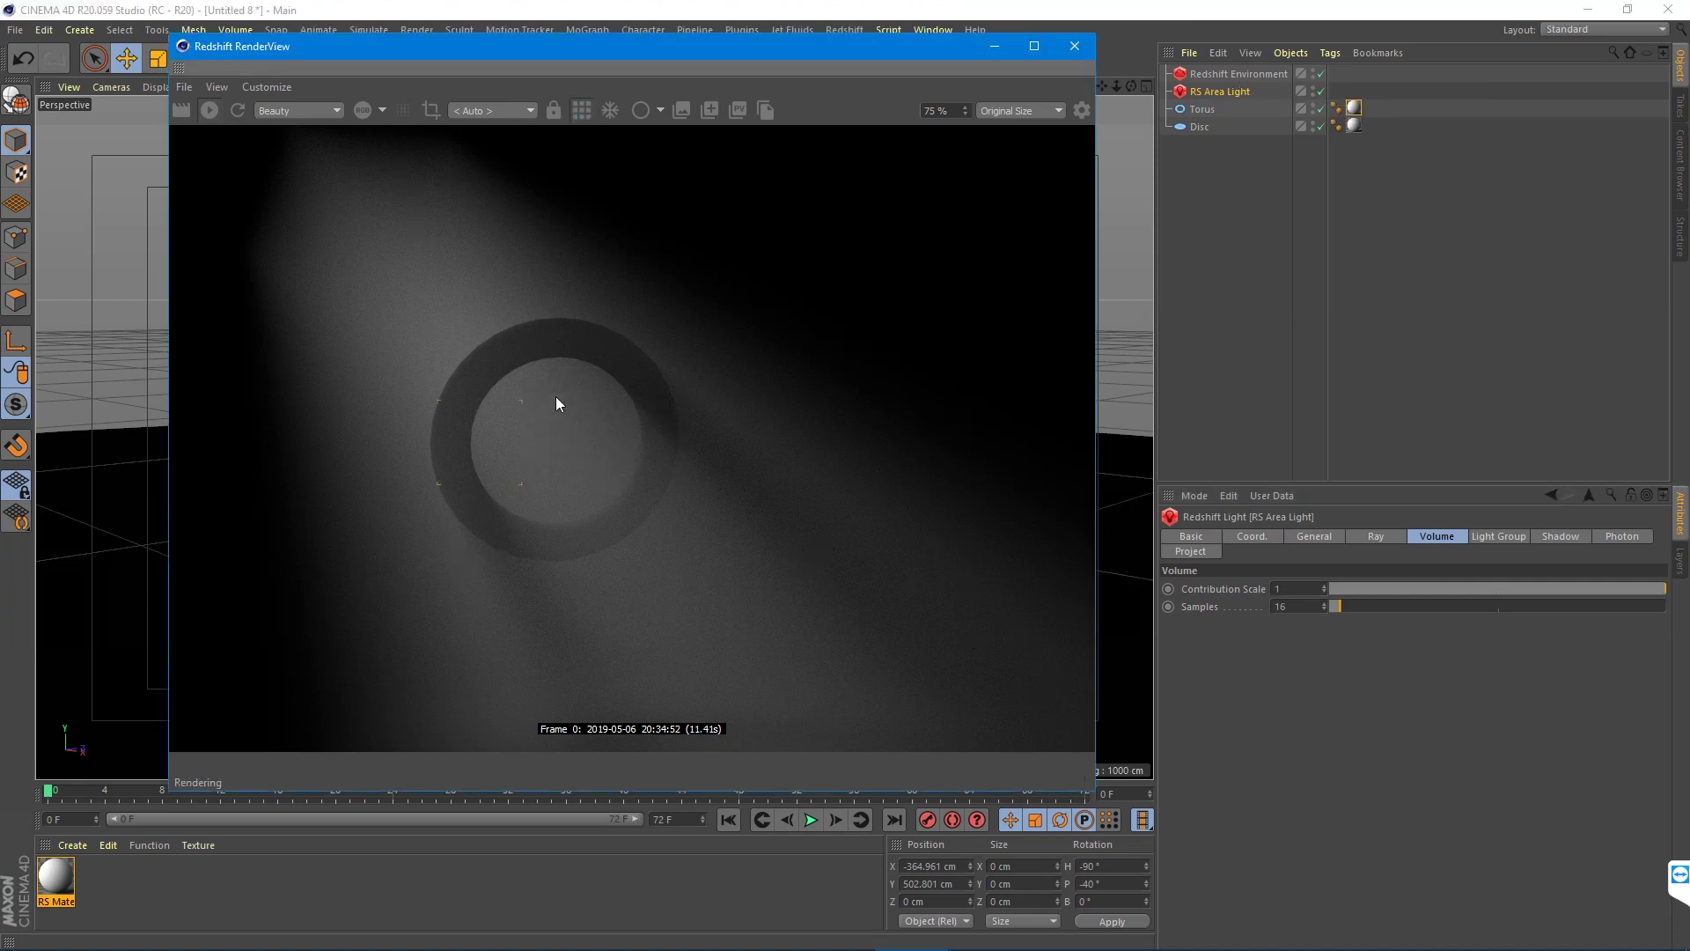
click(430, 110)
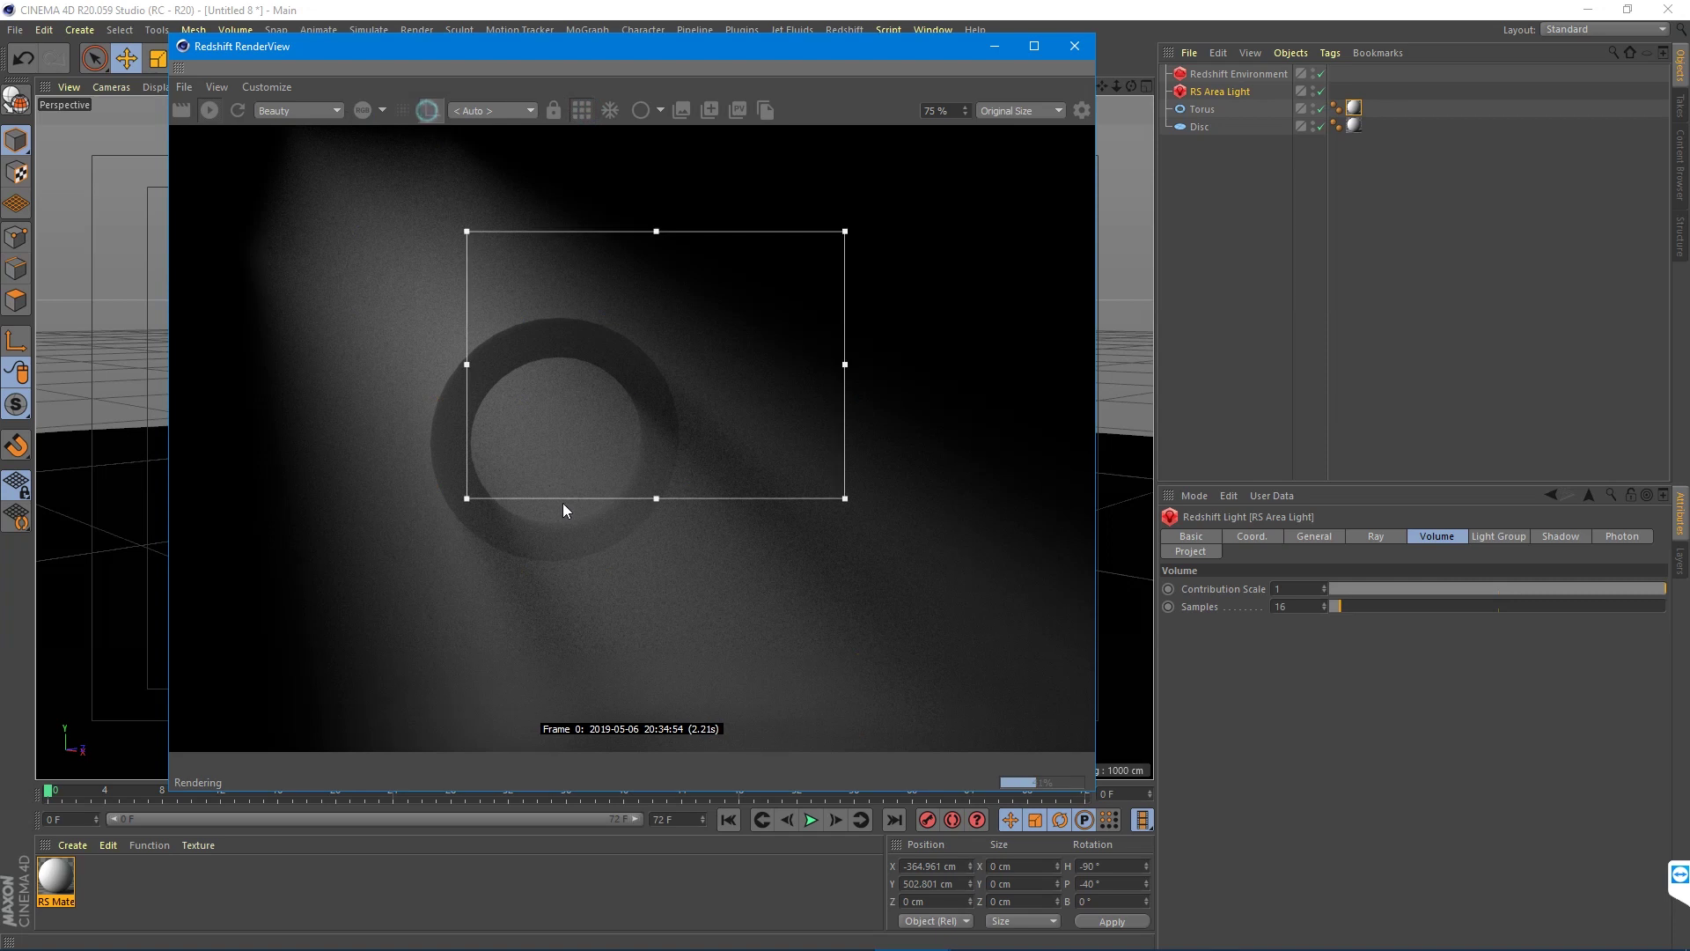
drag(634, 383, 631, 525)
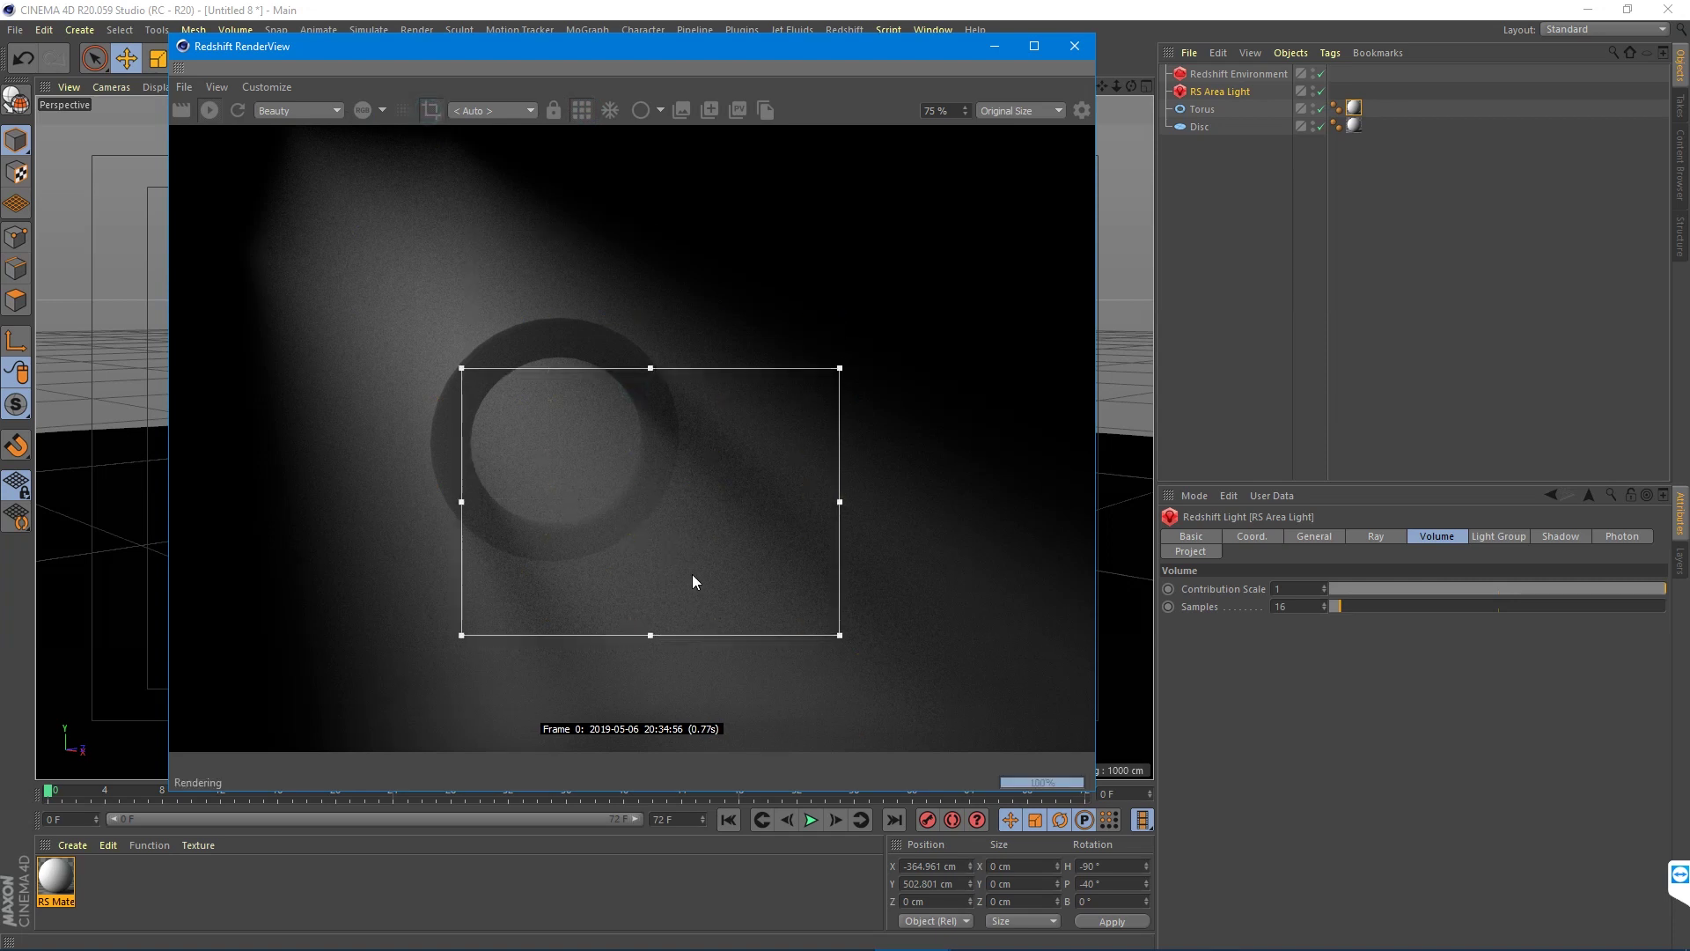
click(536, 466)
Step: Enable the volume samples override in the Redshift render settings, using Replace mode with 1024 samples
drag(424, 46, 818, 109)
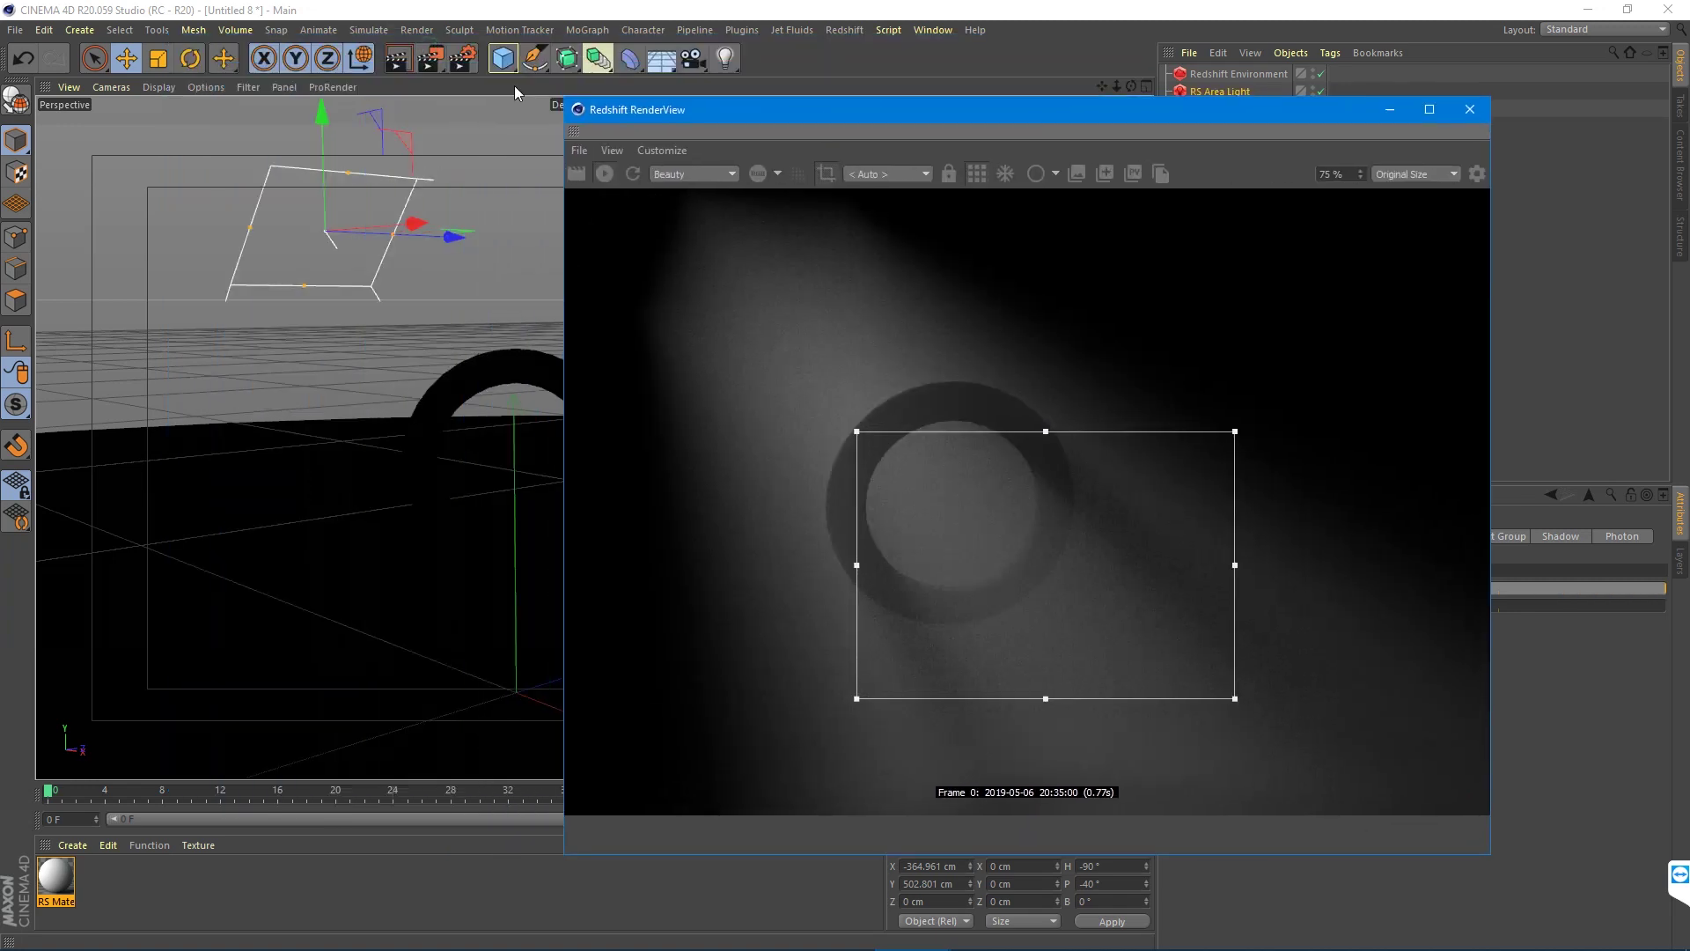
click(462, 58)
click(521, 152)
drag(742, 48, 314, 73)
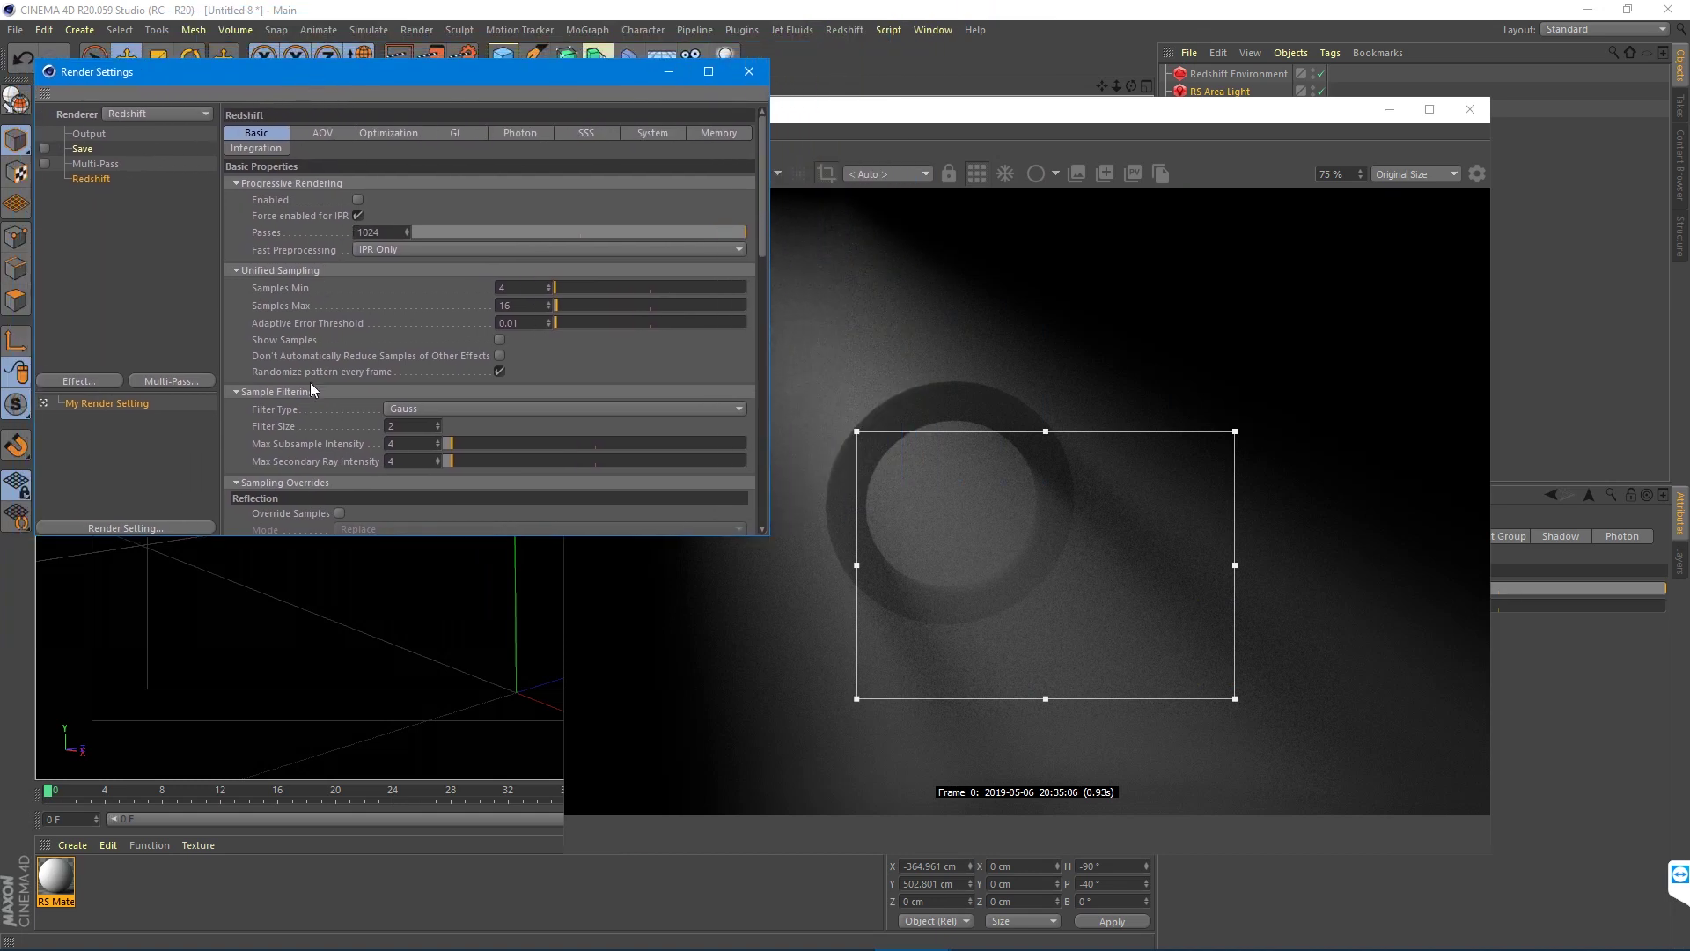
scroll(301, 394, down, 9)
click(339, 435)
click(359, 468)
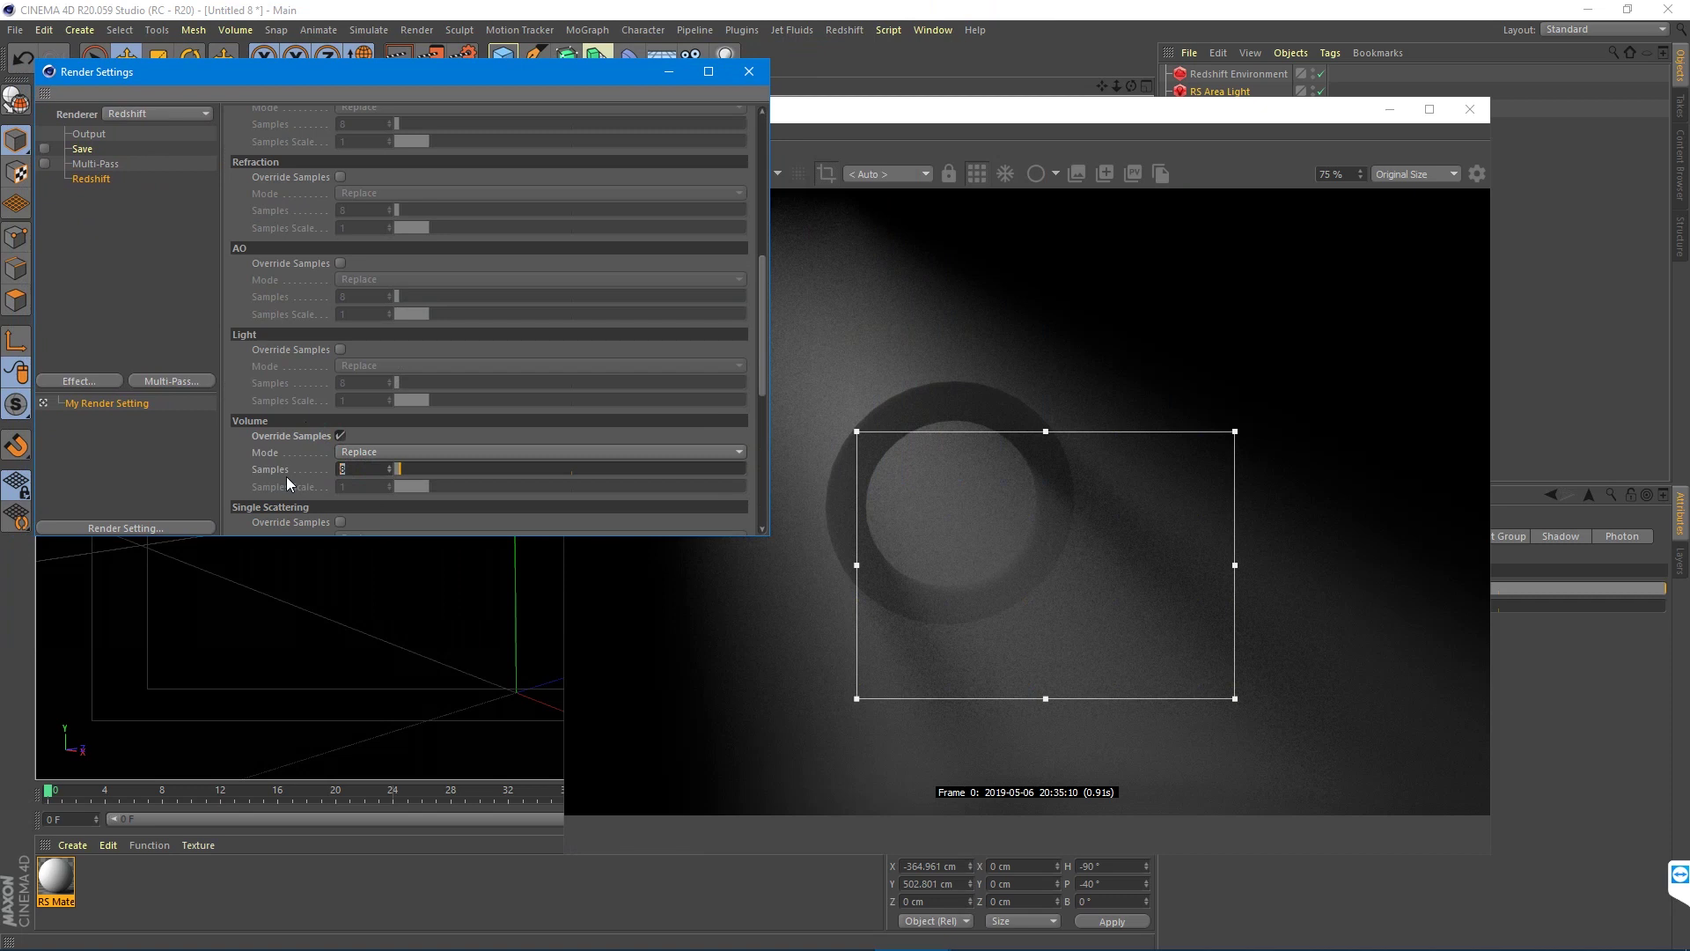
text(1024)
key(Return)
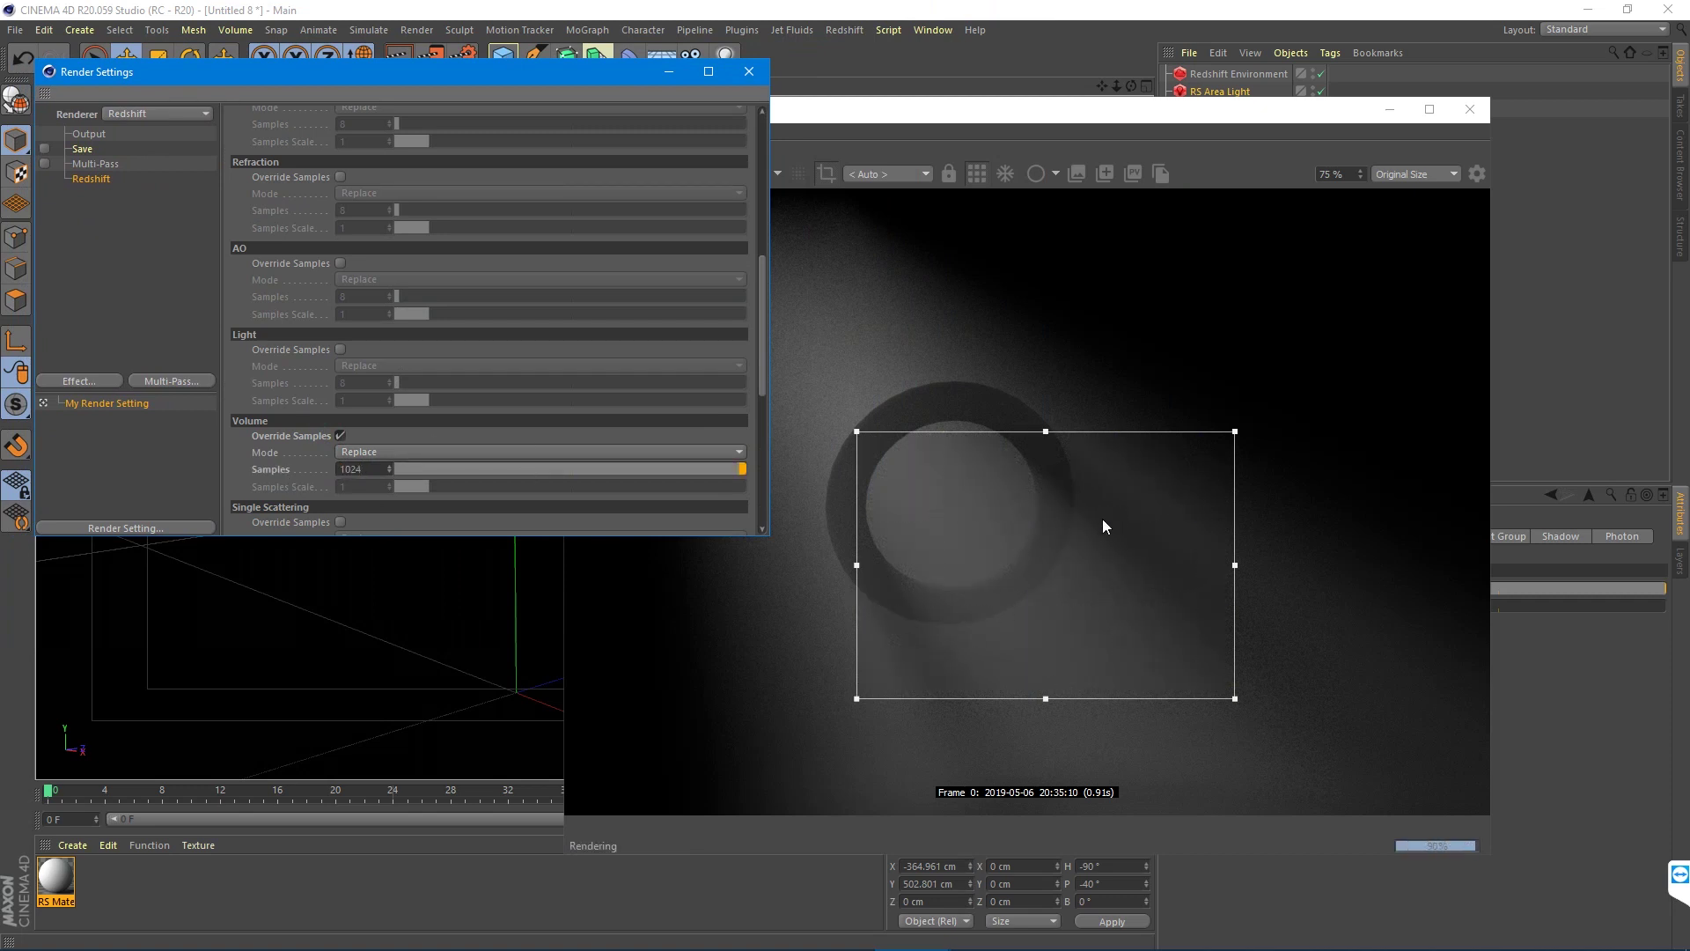
Step: Examine the region's noise up close and set the volume override samples to 2048
scroll(1102, 520, up, 2)
scroll(1113, 534, up, 4)
scroll(1030, 457, down, 2)
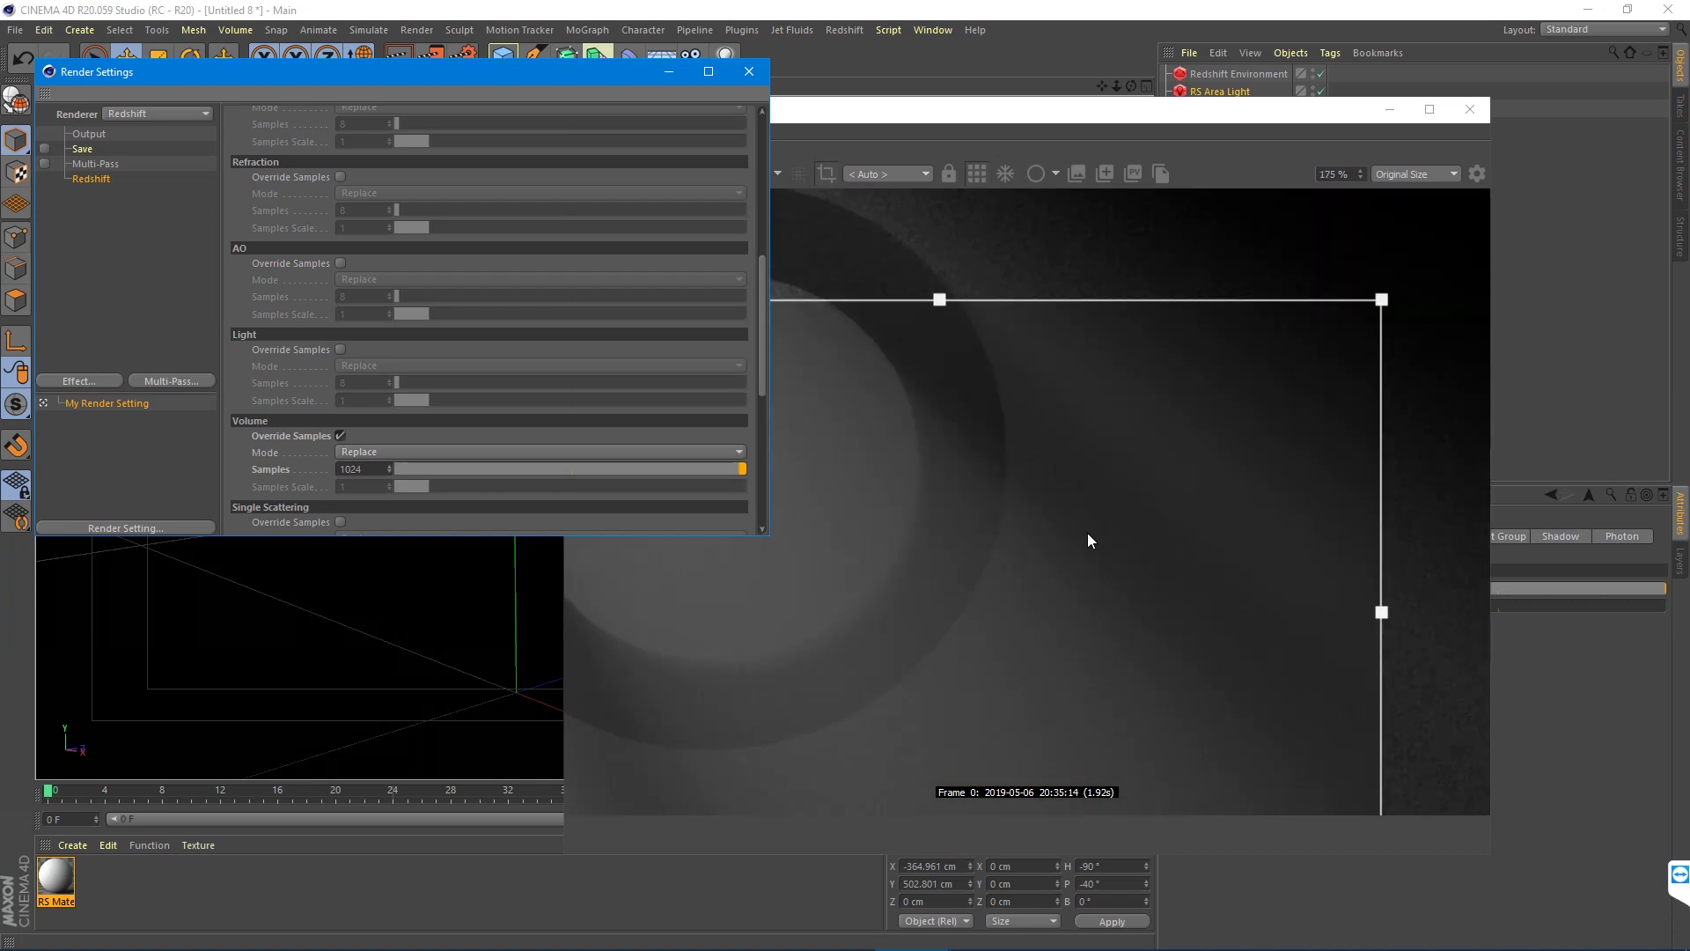
scroll(1089, 540, up, 2)
scroll(1088, 539, up, 1)
double_click(363, 469)
text(2048)
key(Return)
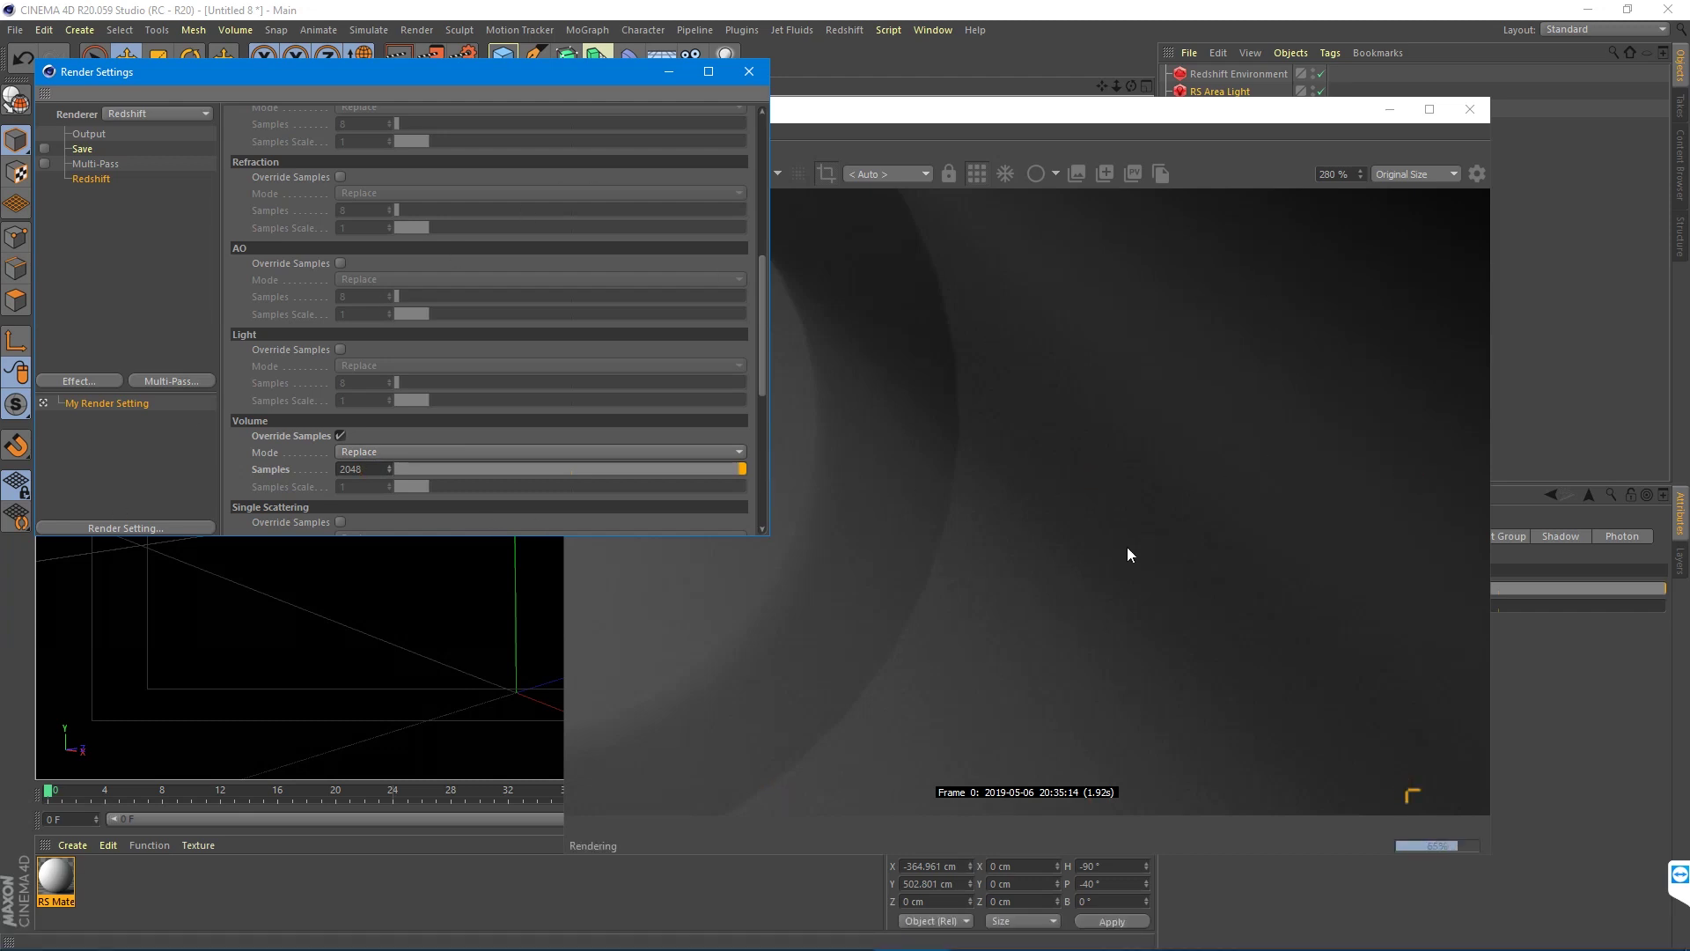
scroll(1077, 572, down, 5)
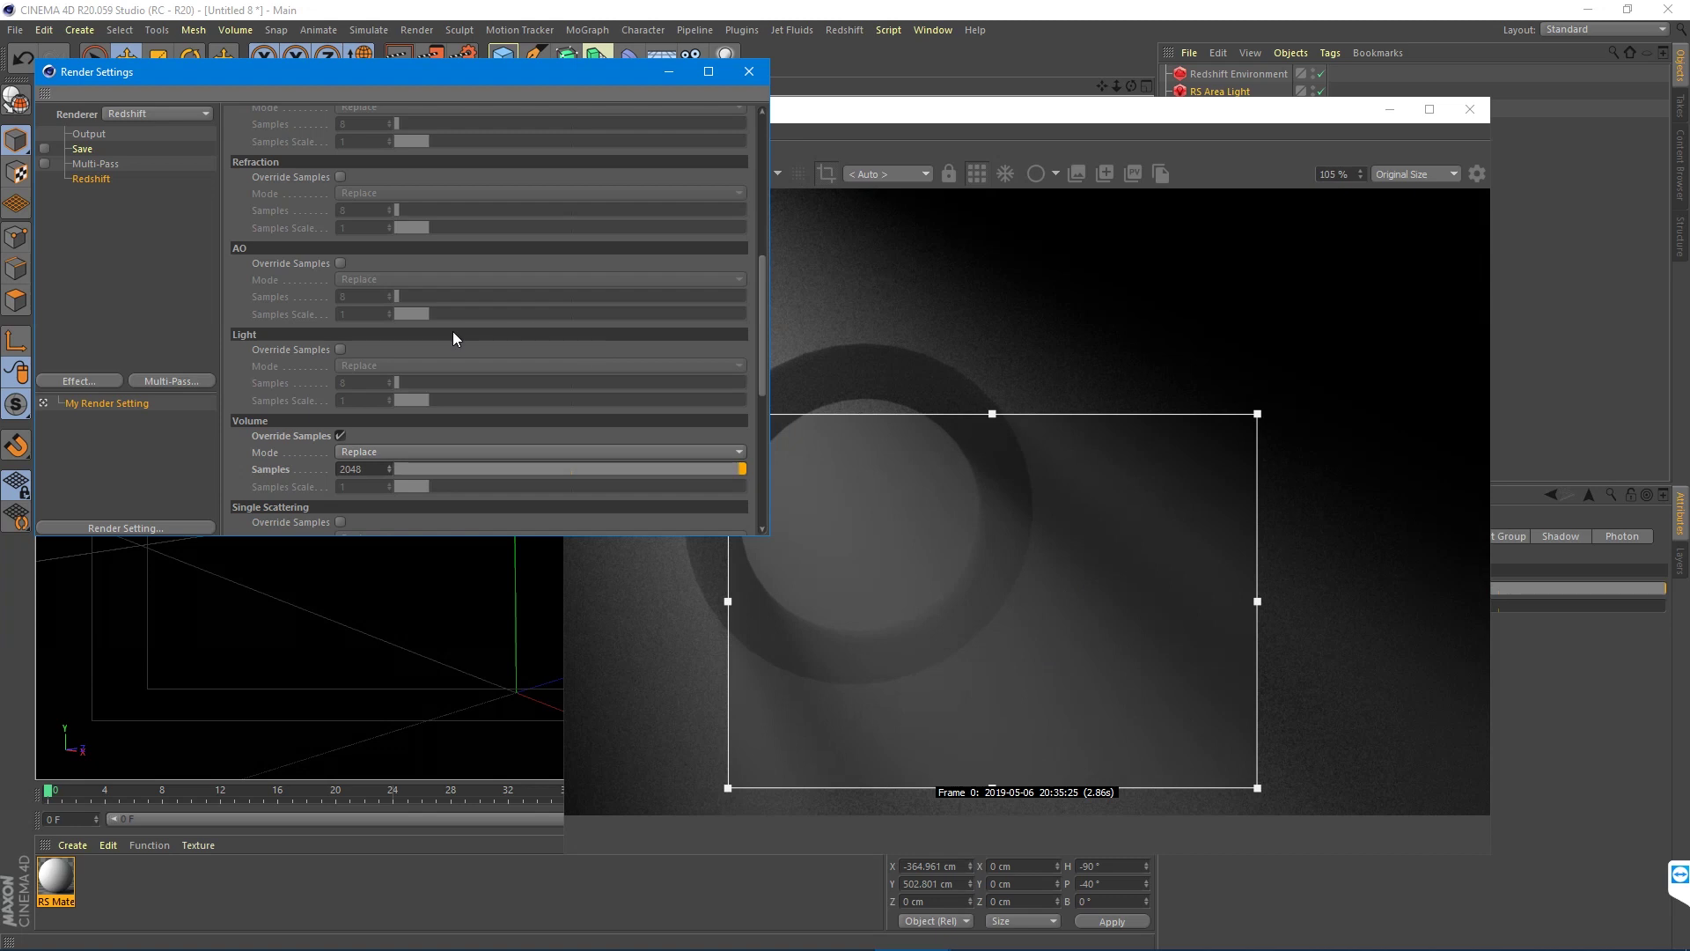
Step: Set the unified sampling adaptive error threshold to 0.003
scroll(454, 333, up, 6)
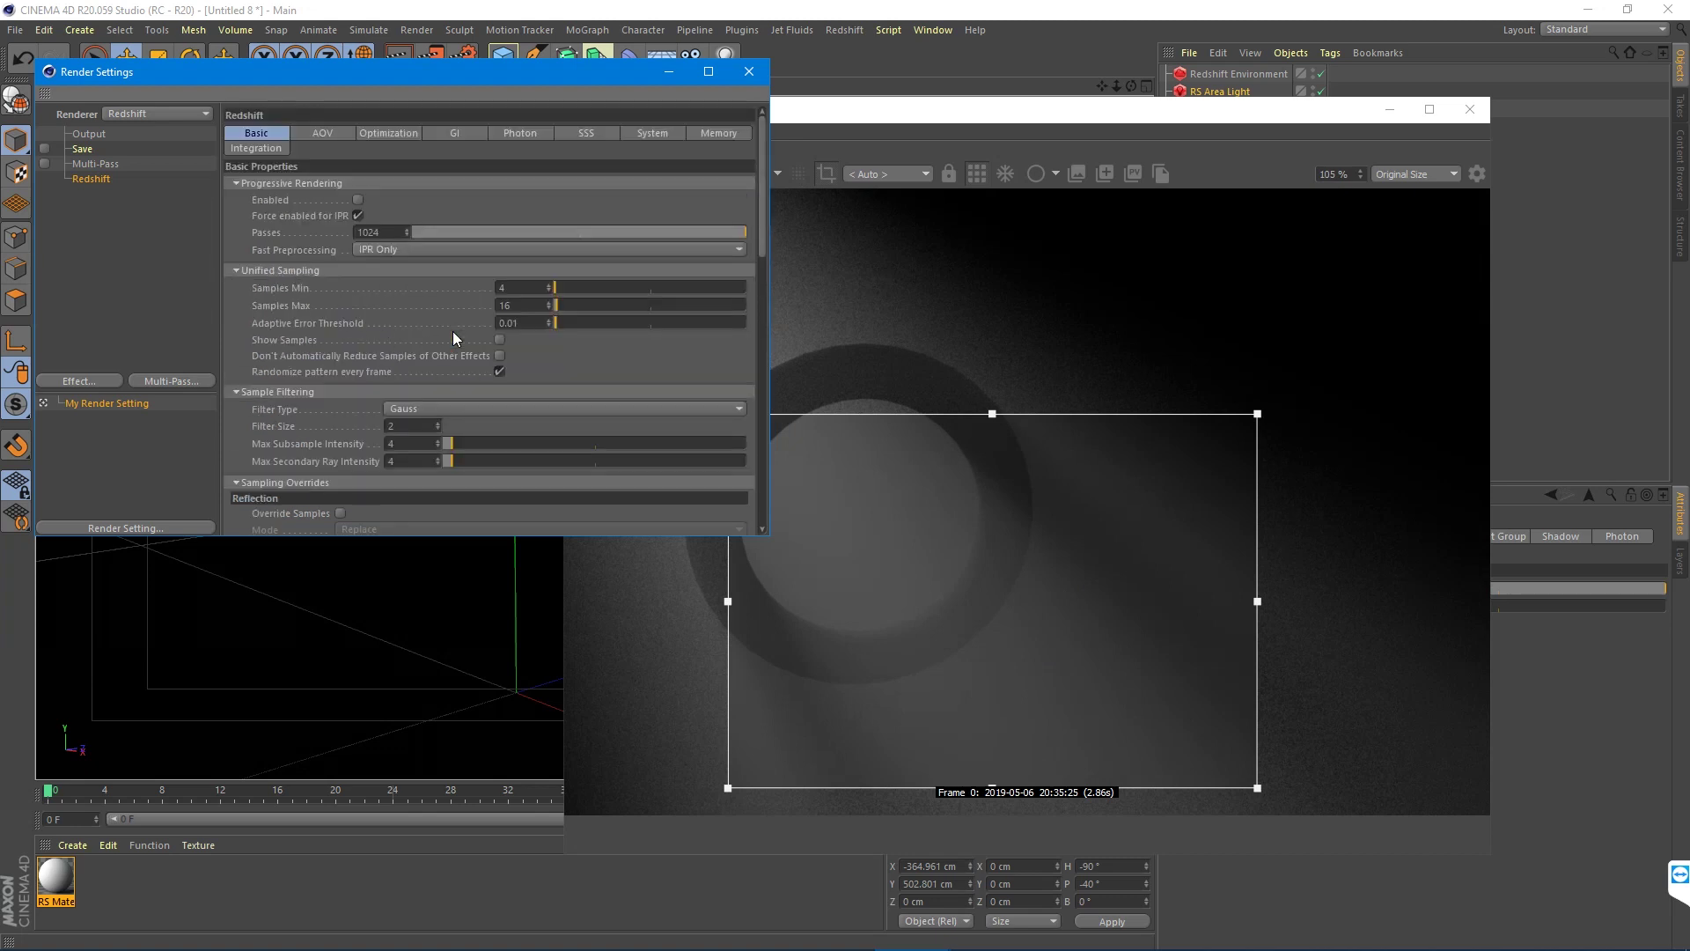
double_click(537, 323)
text(0.003)
key(Return)
Step: Enable the light samples override in Replace mode with 512 samples and close the render settings
scroll(282, 410, down, 10)
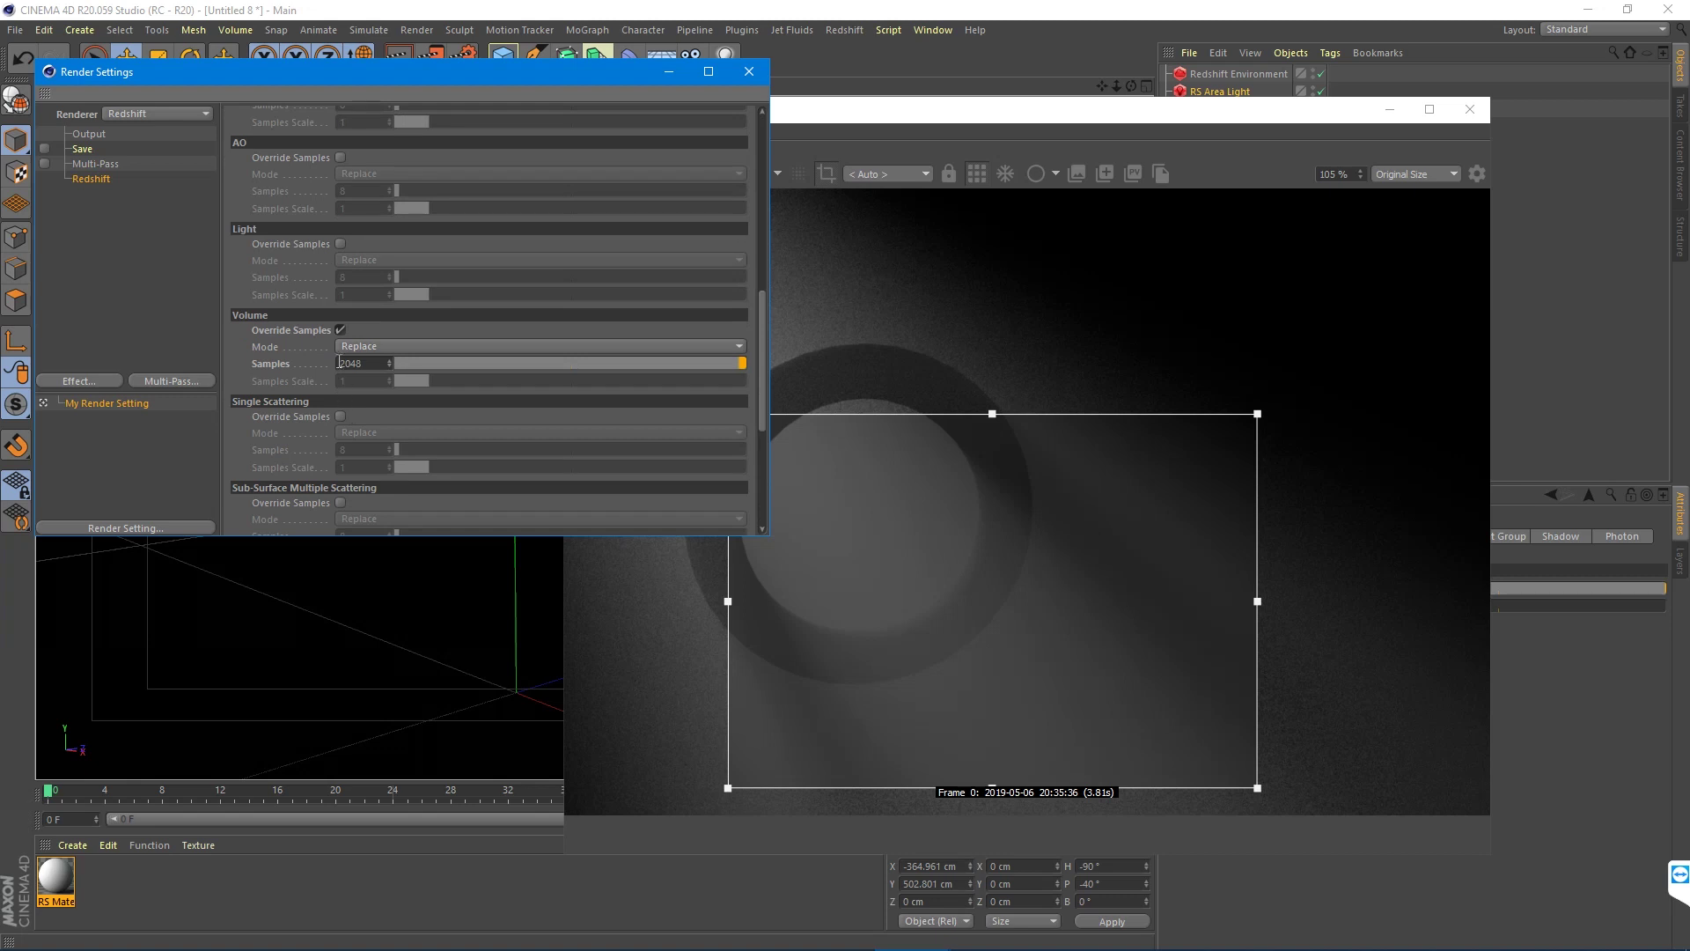
click(340, 244)
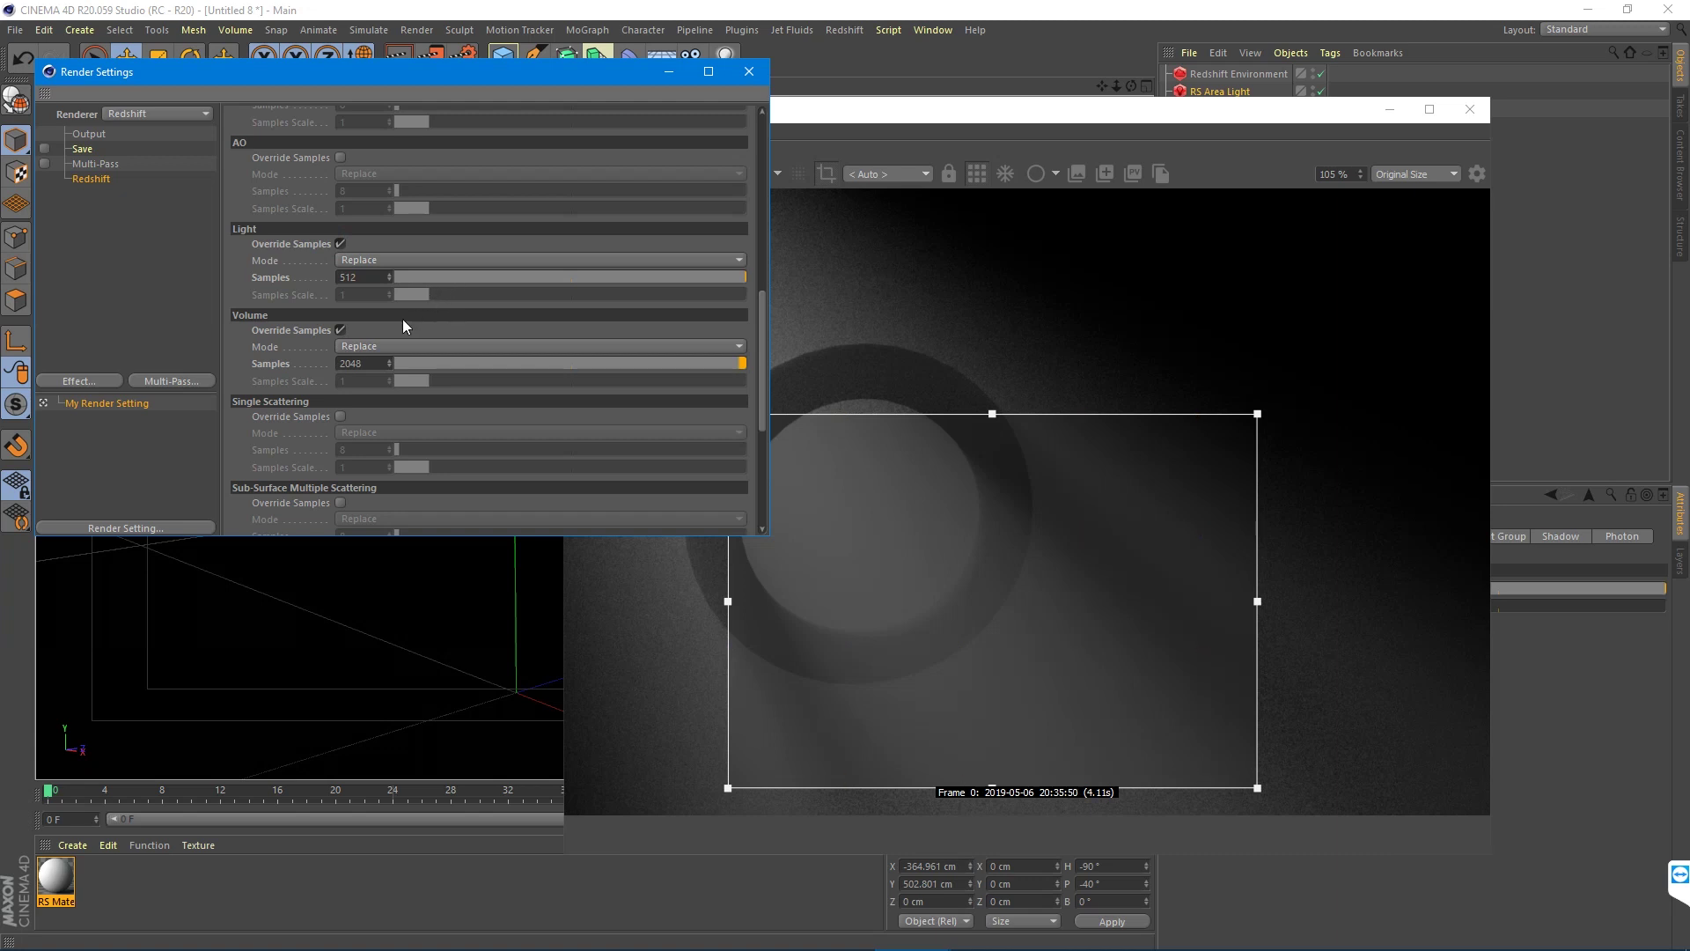
scroll(266, 355, up, 3)
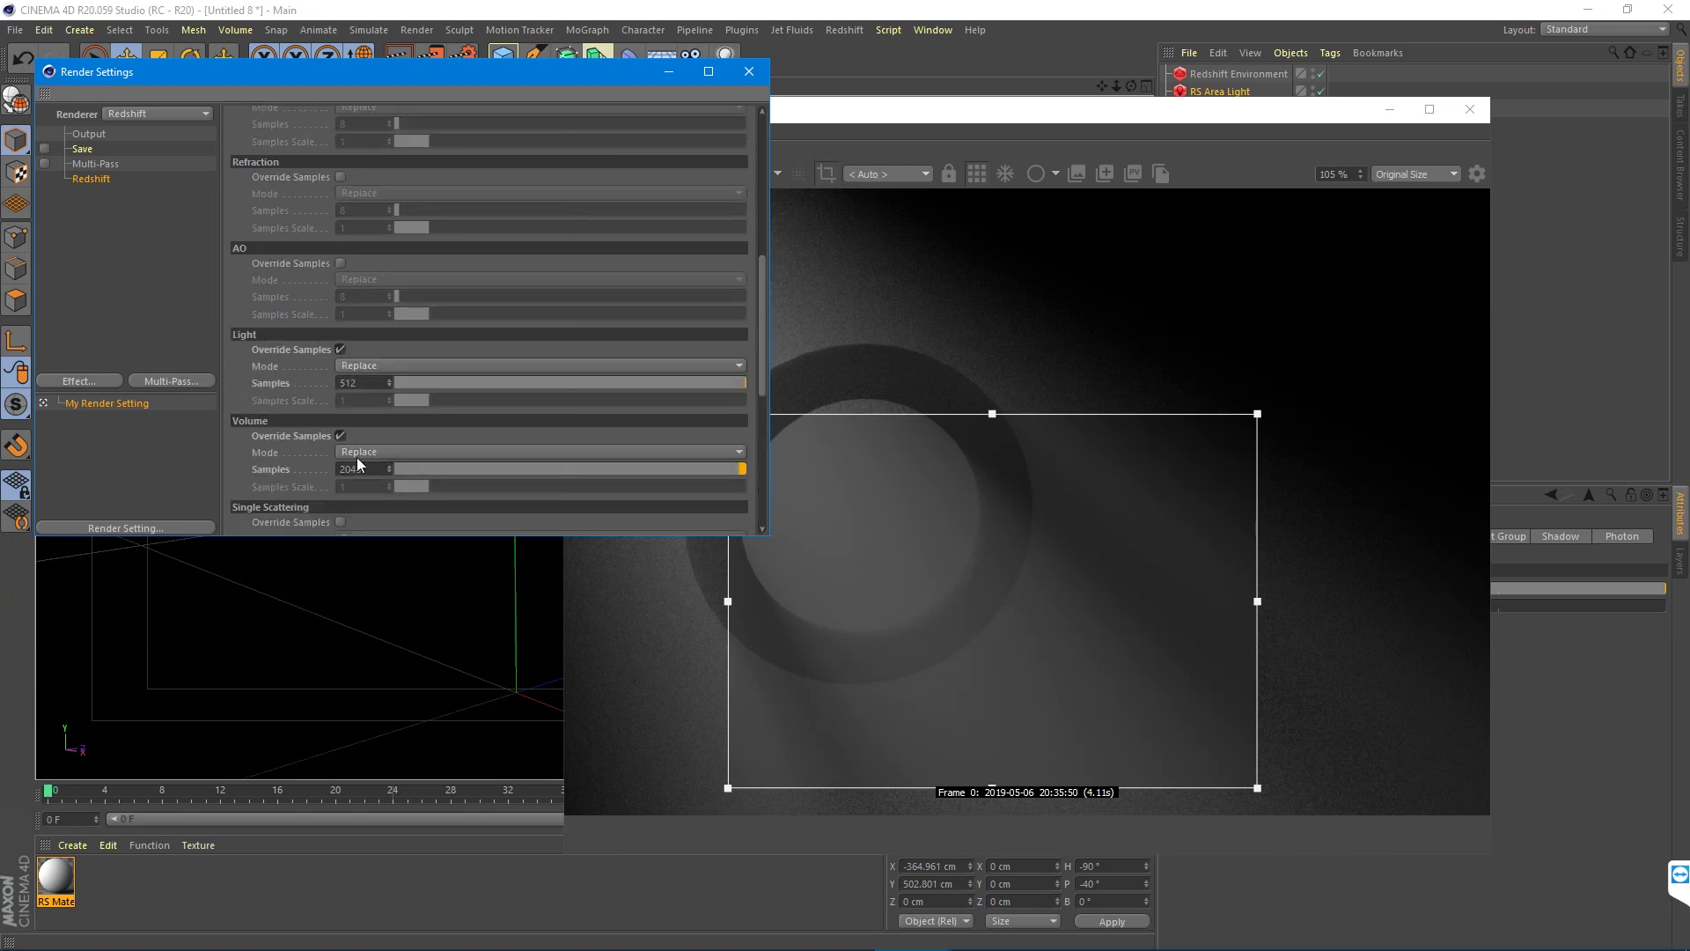
scroll(276, 320, up, 10)
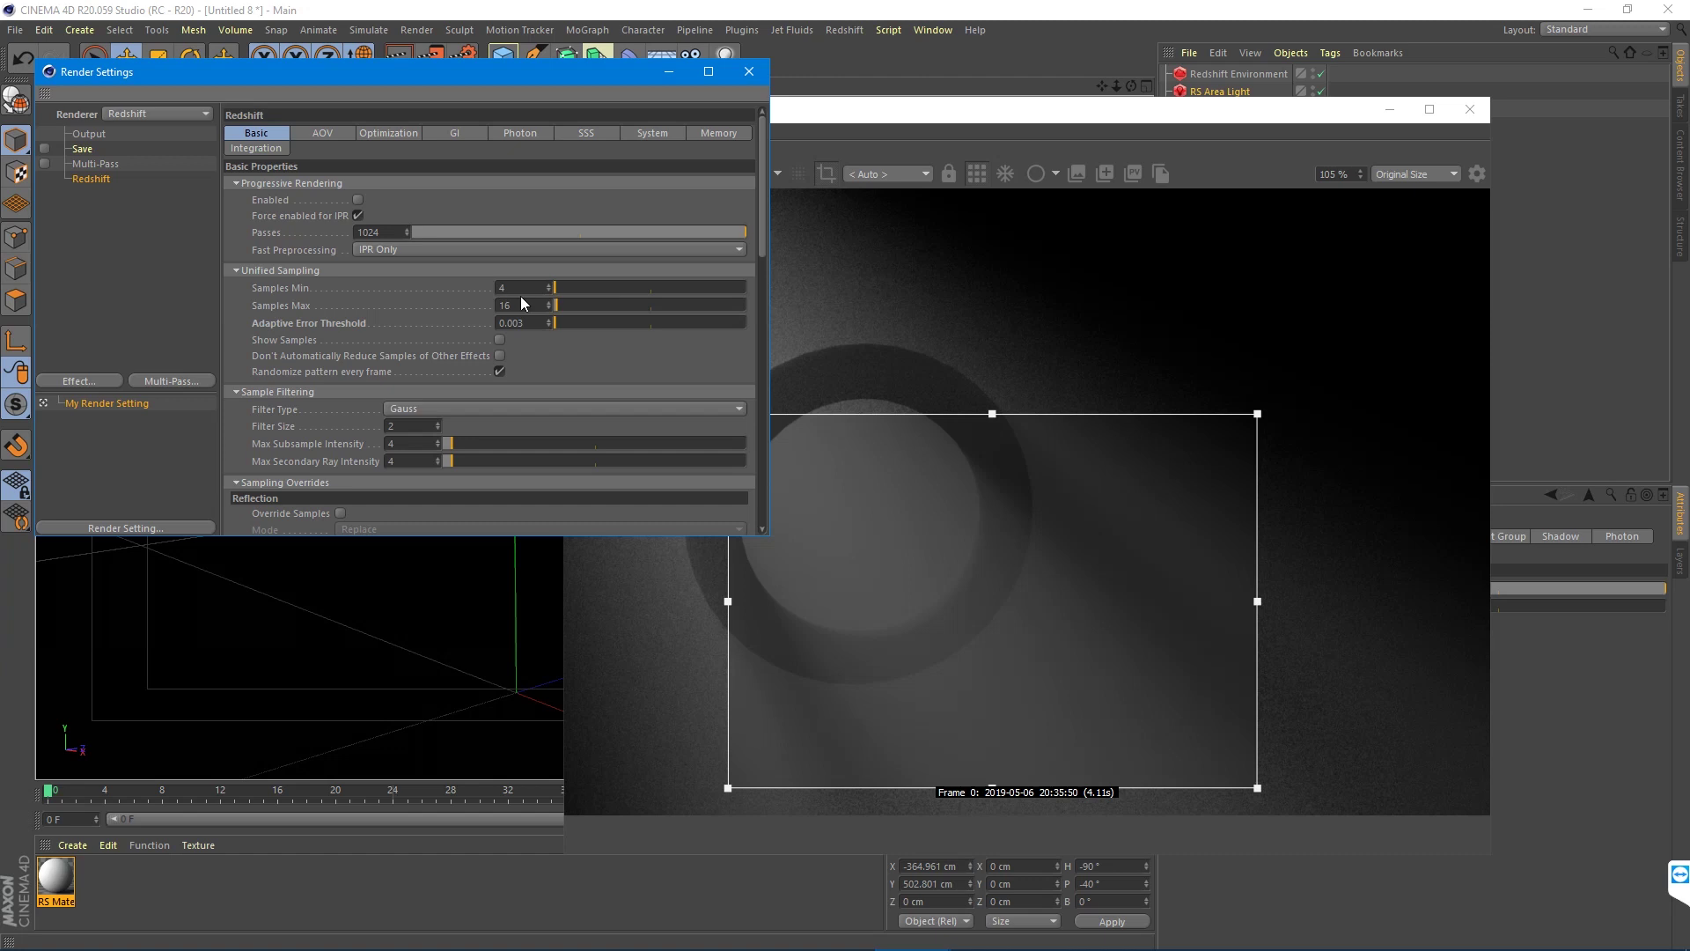
click(760, 69)
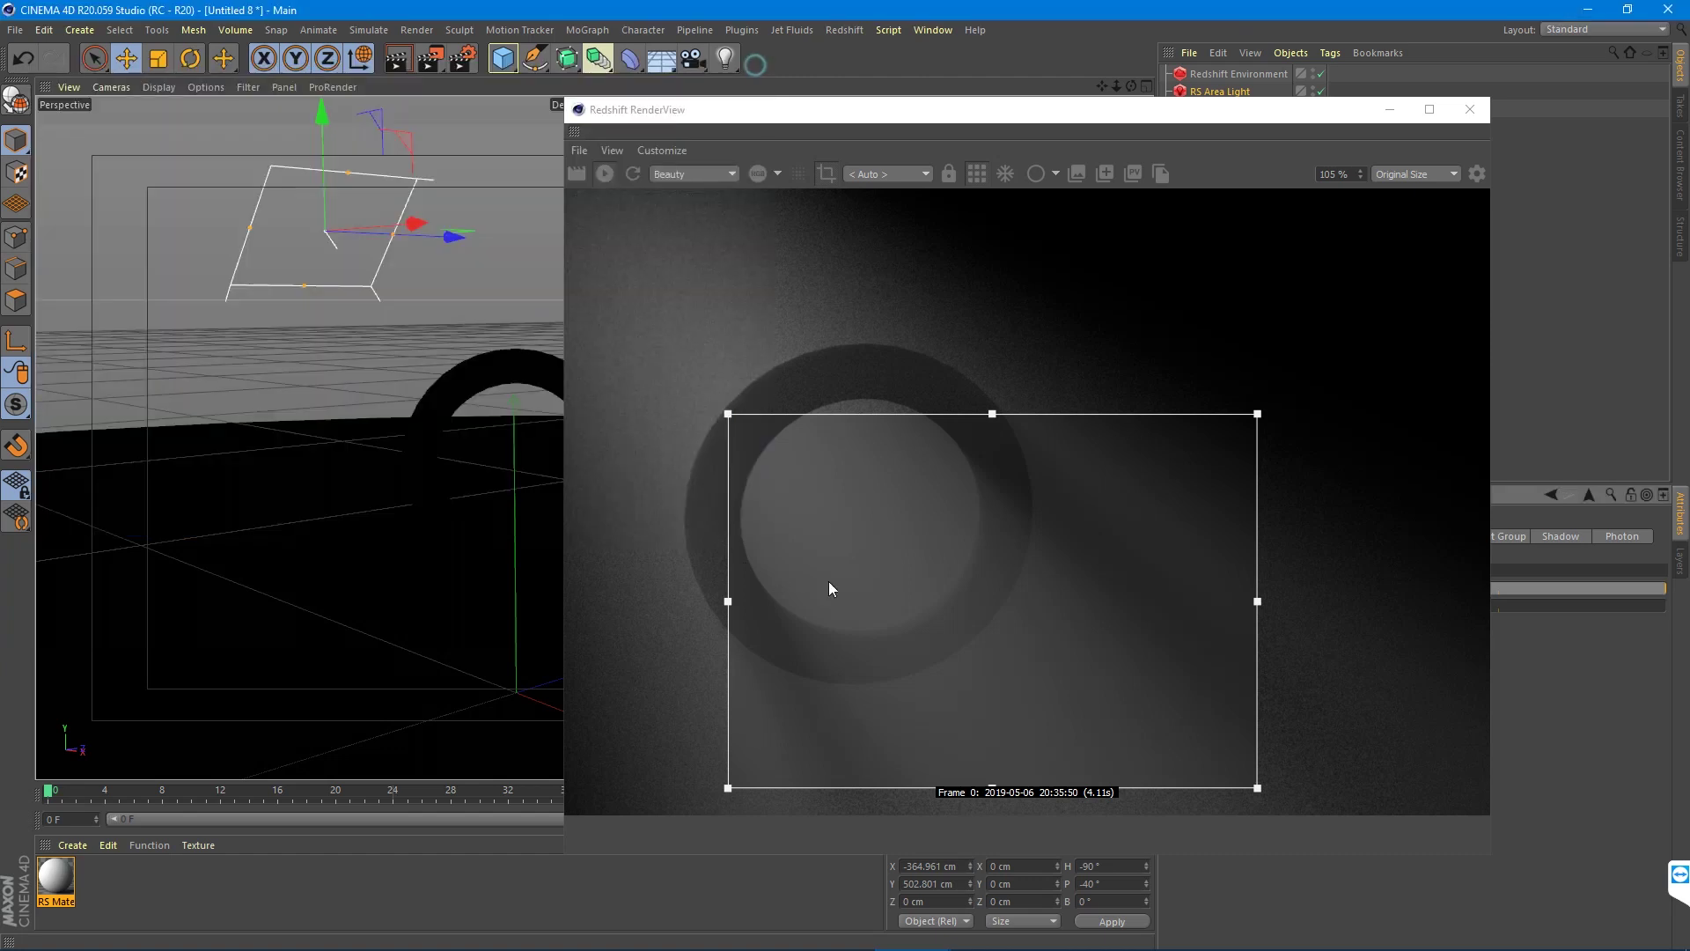
scroll(916, 493, down, 3)
scroll(913, 503, down, 1)
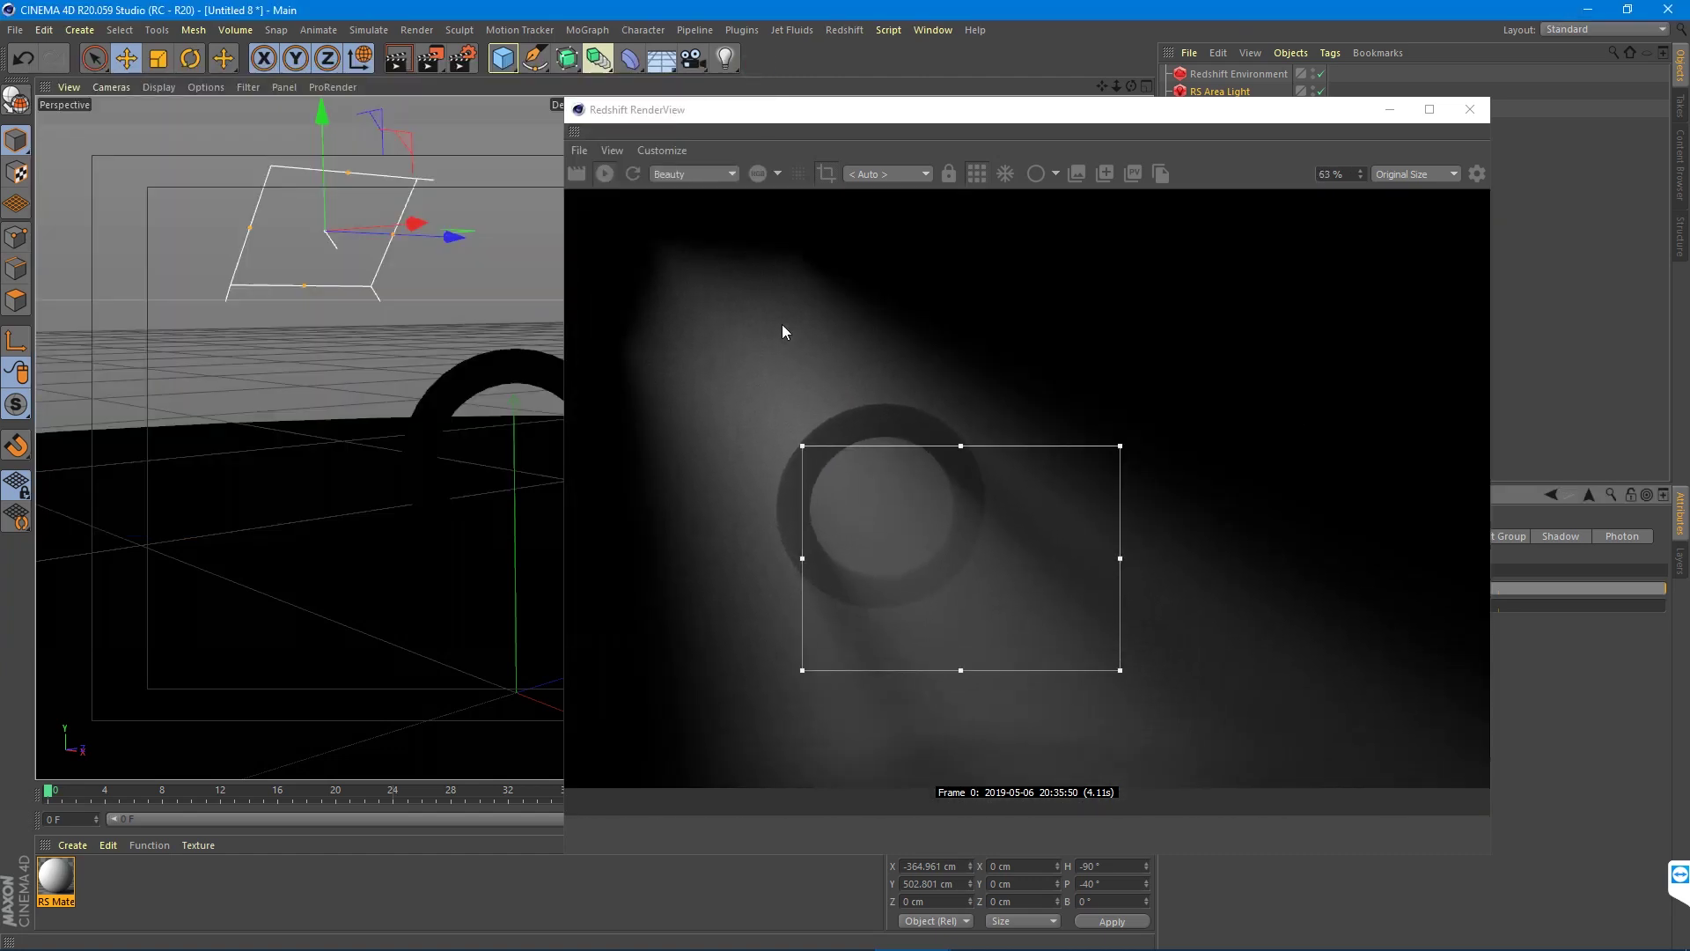
scroll(873, 534, down, 1)
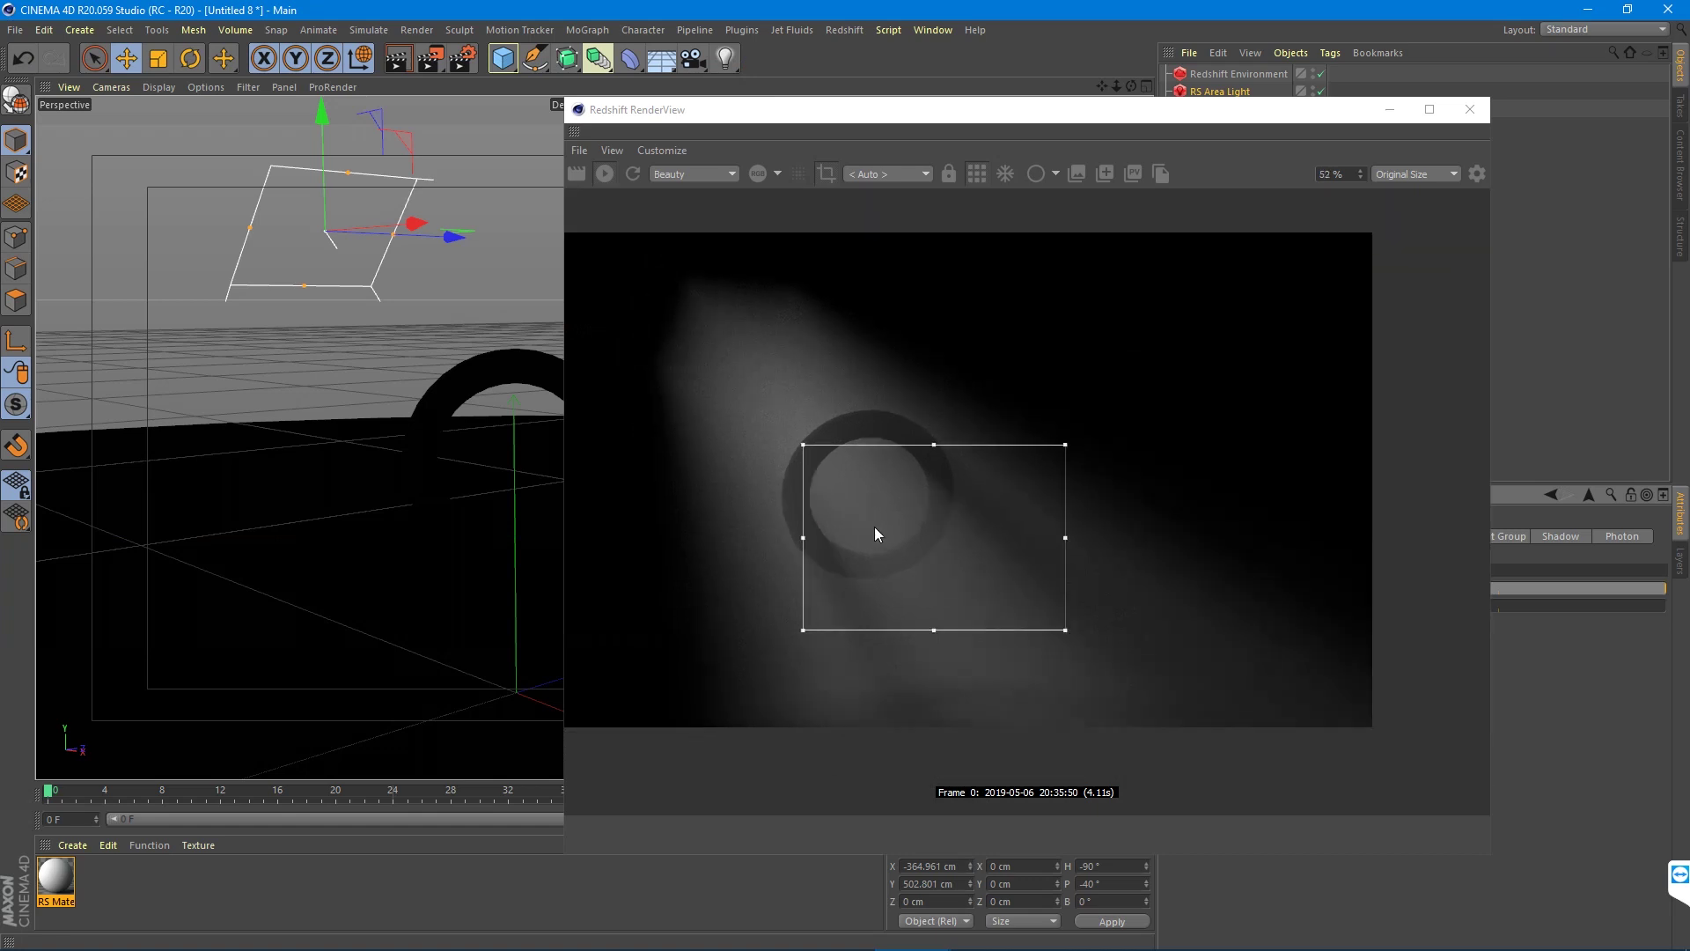
click(884, 583)
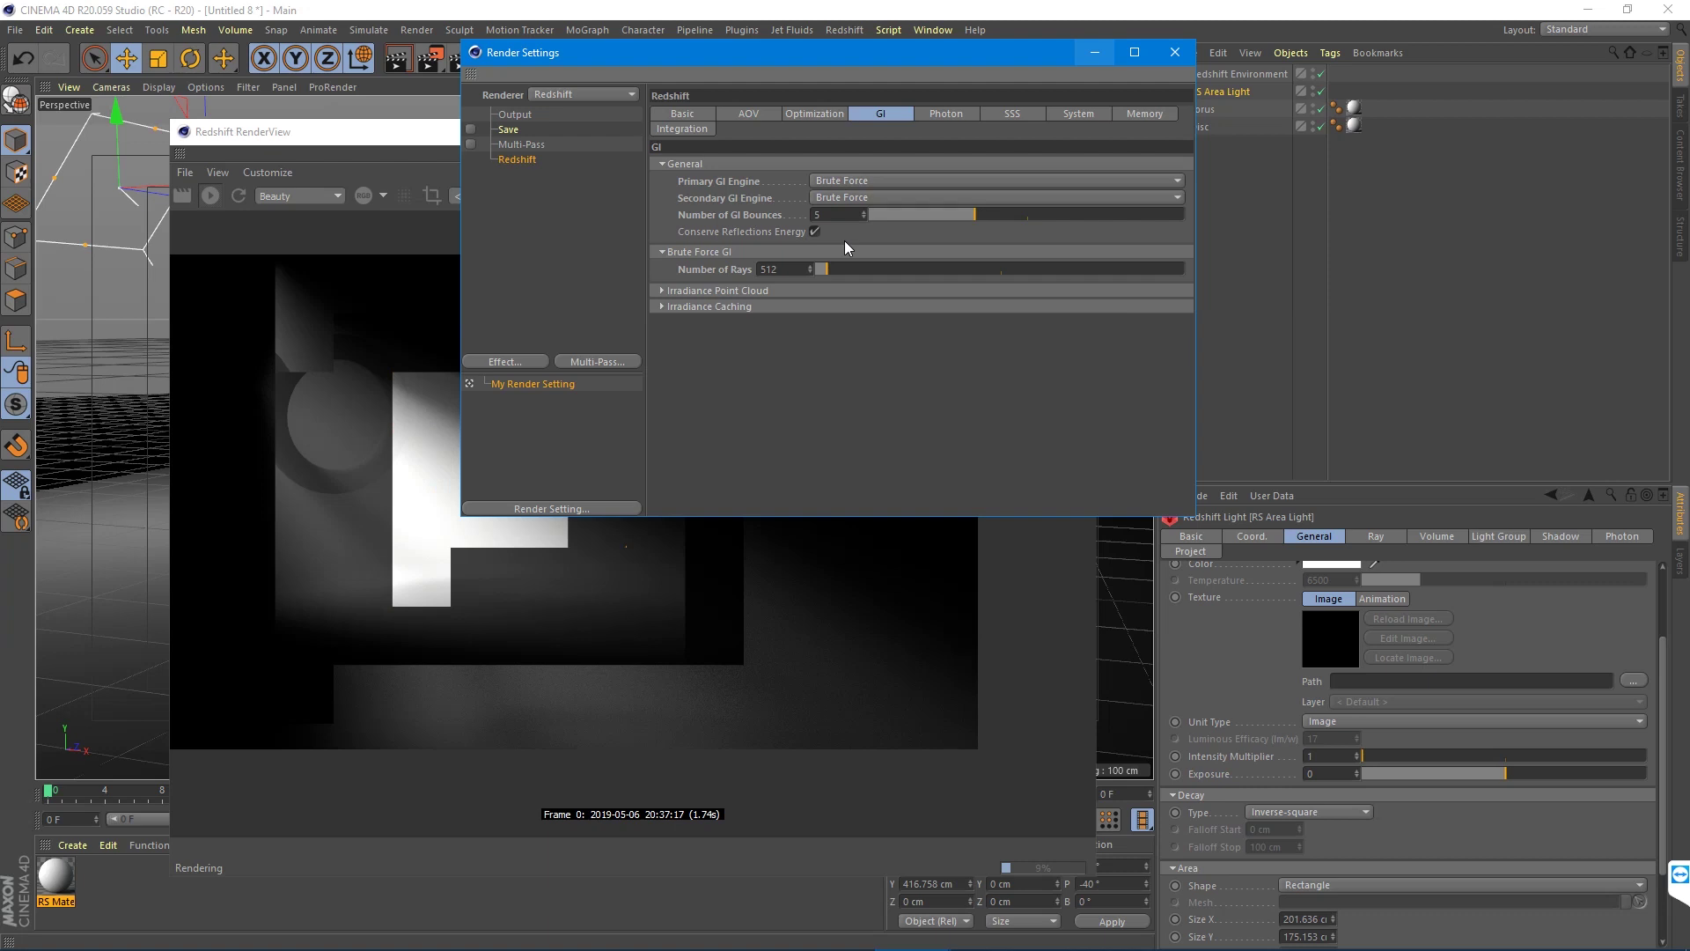
Step: Review the available primary GI engines, keep Brute Force and close the render settings
click(835, 184)
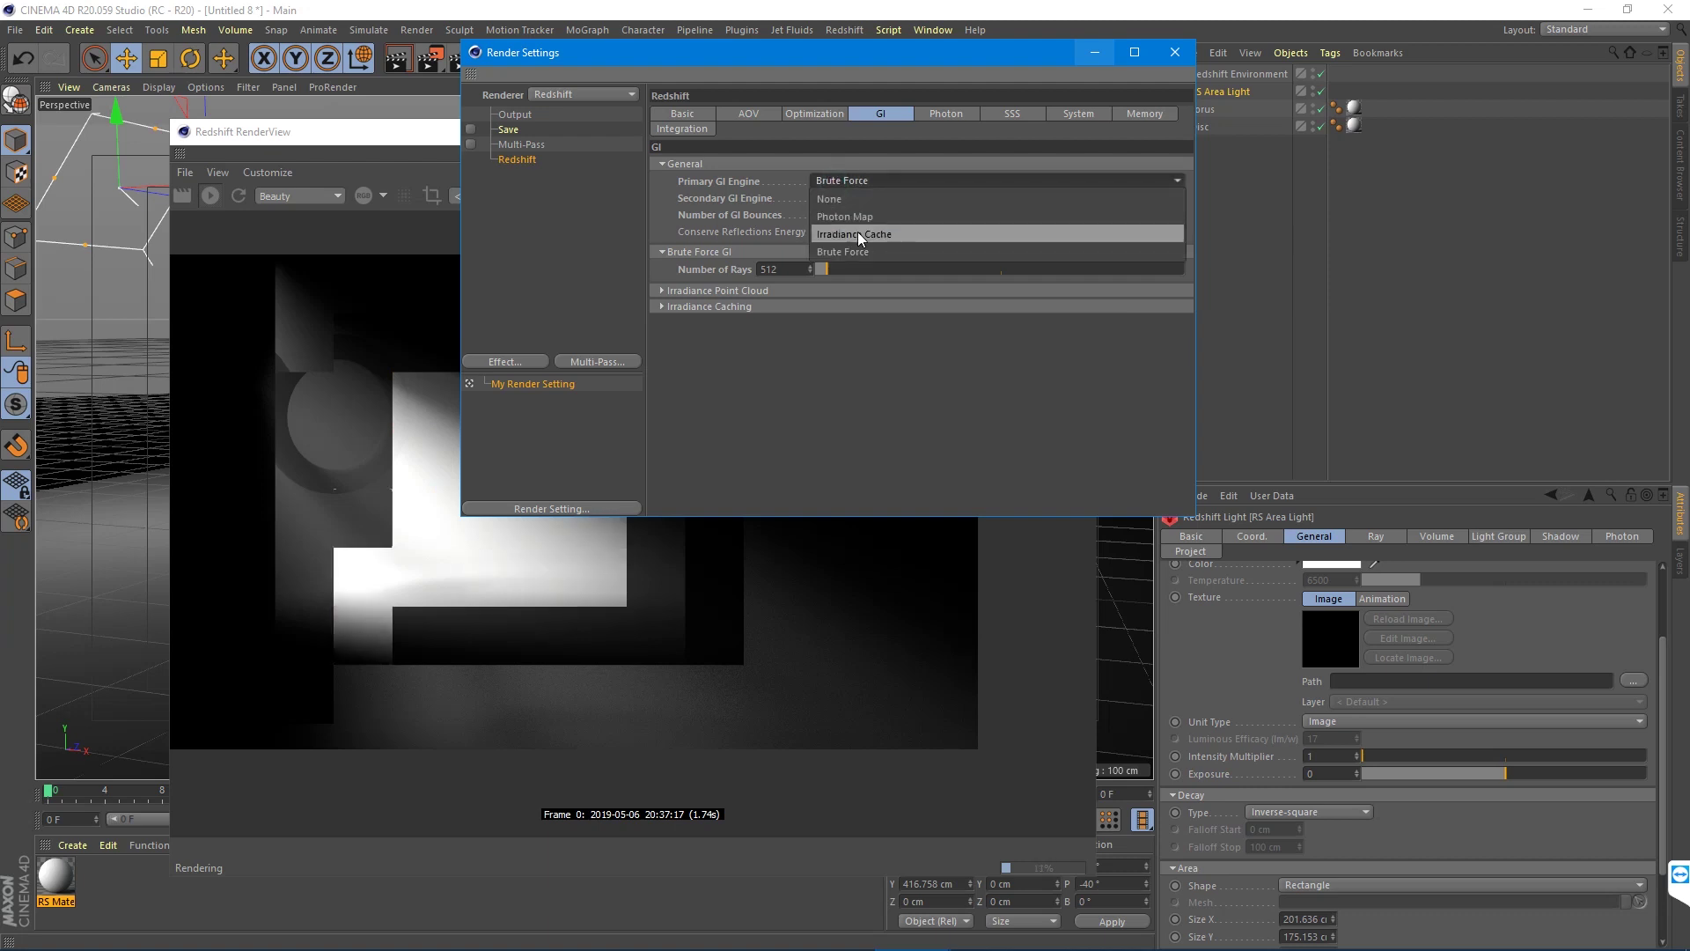
click(757, 190)
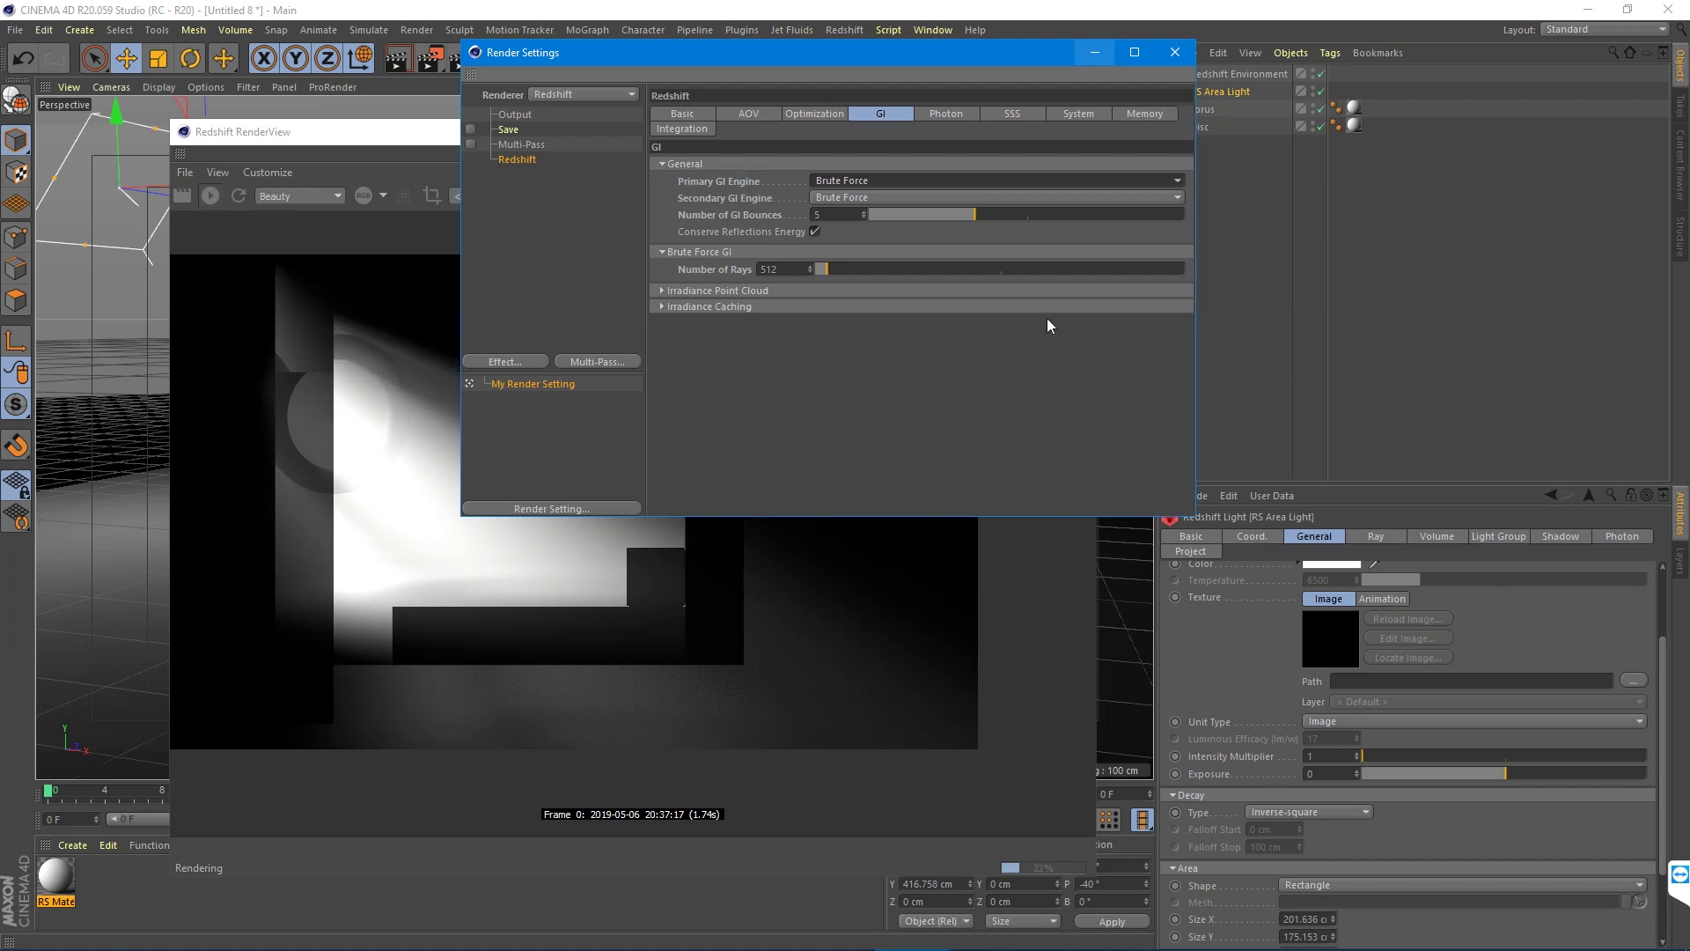
click(1175, 55)
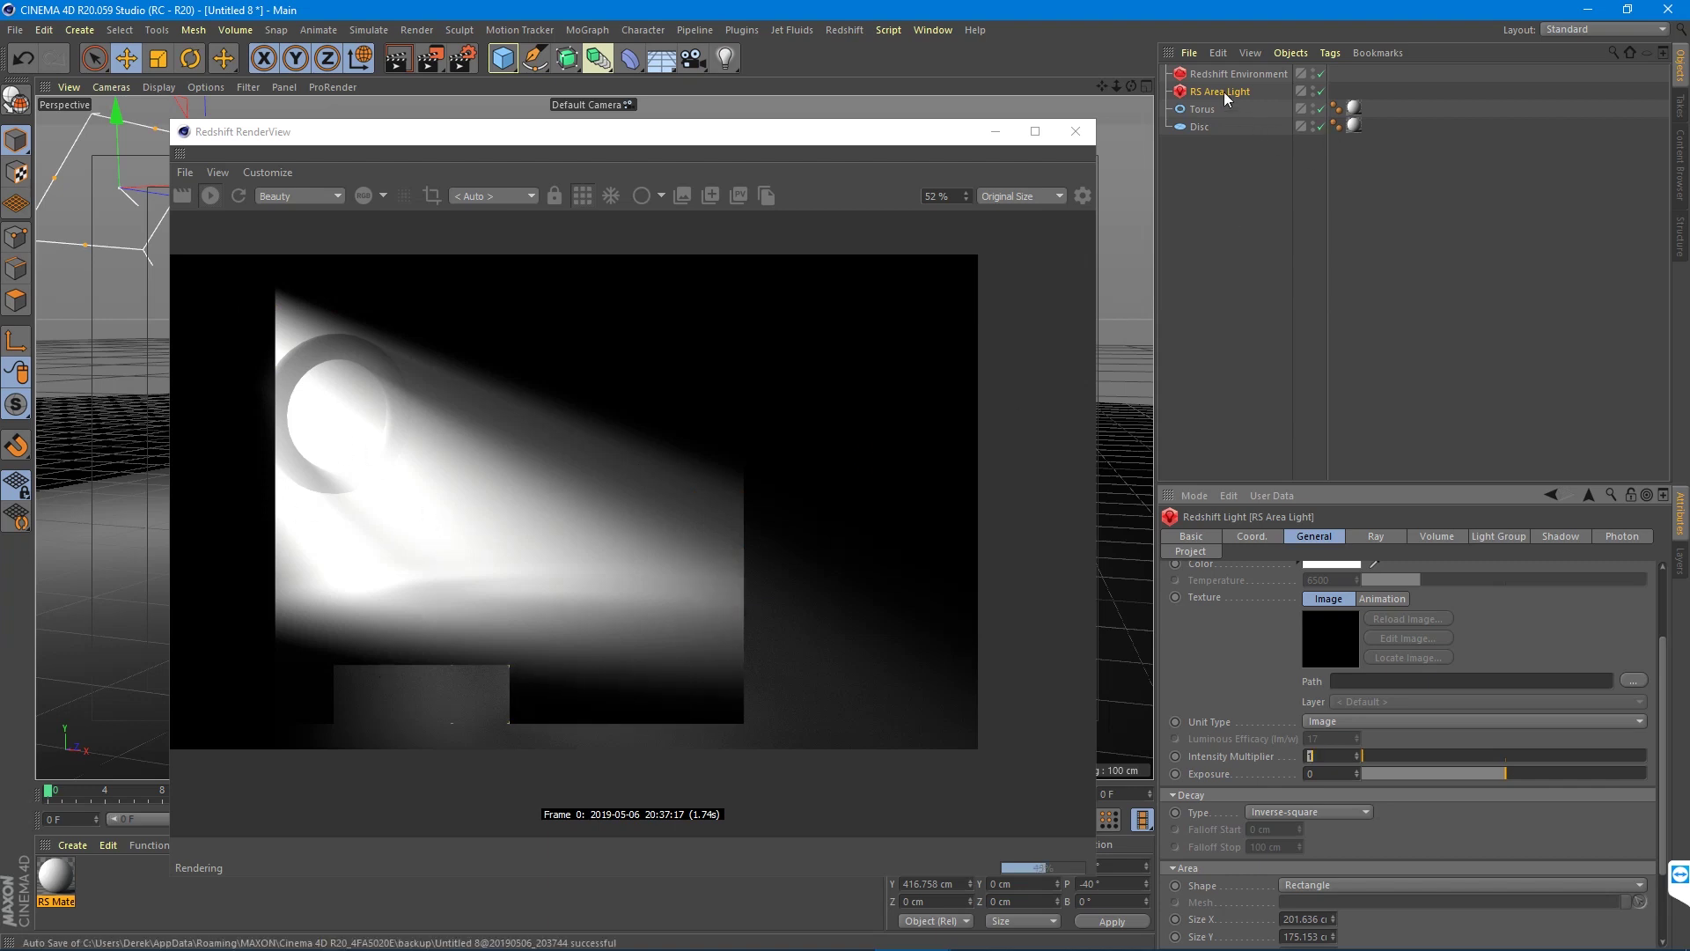
Step: Set the area light's intensity multiplier to 0.5 and switch the render preview from buckets to progressive rendering
double_click(1325, 755)
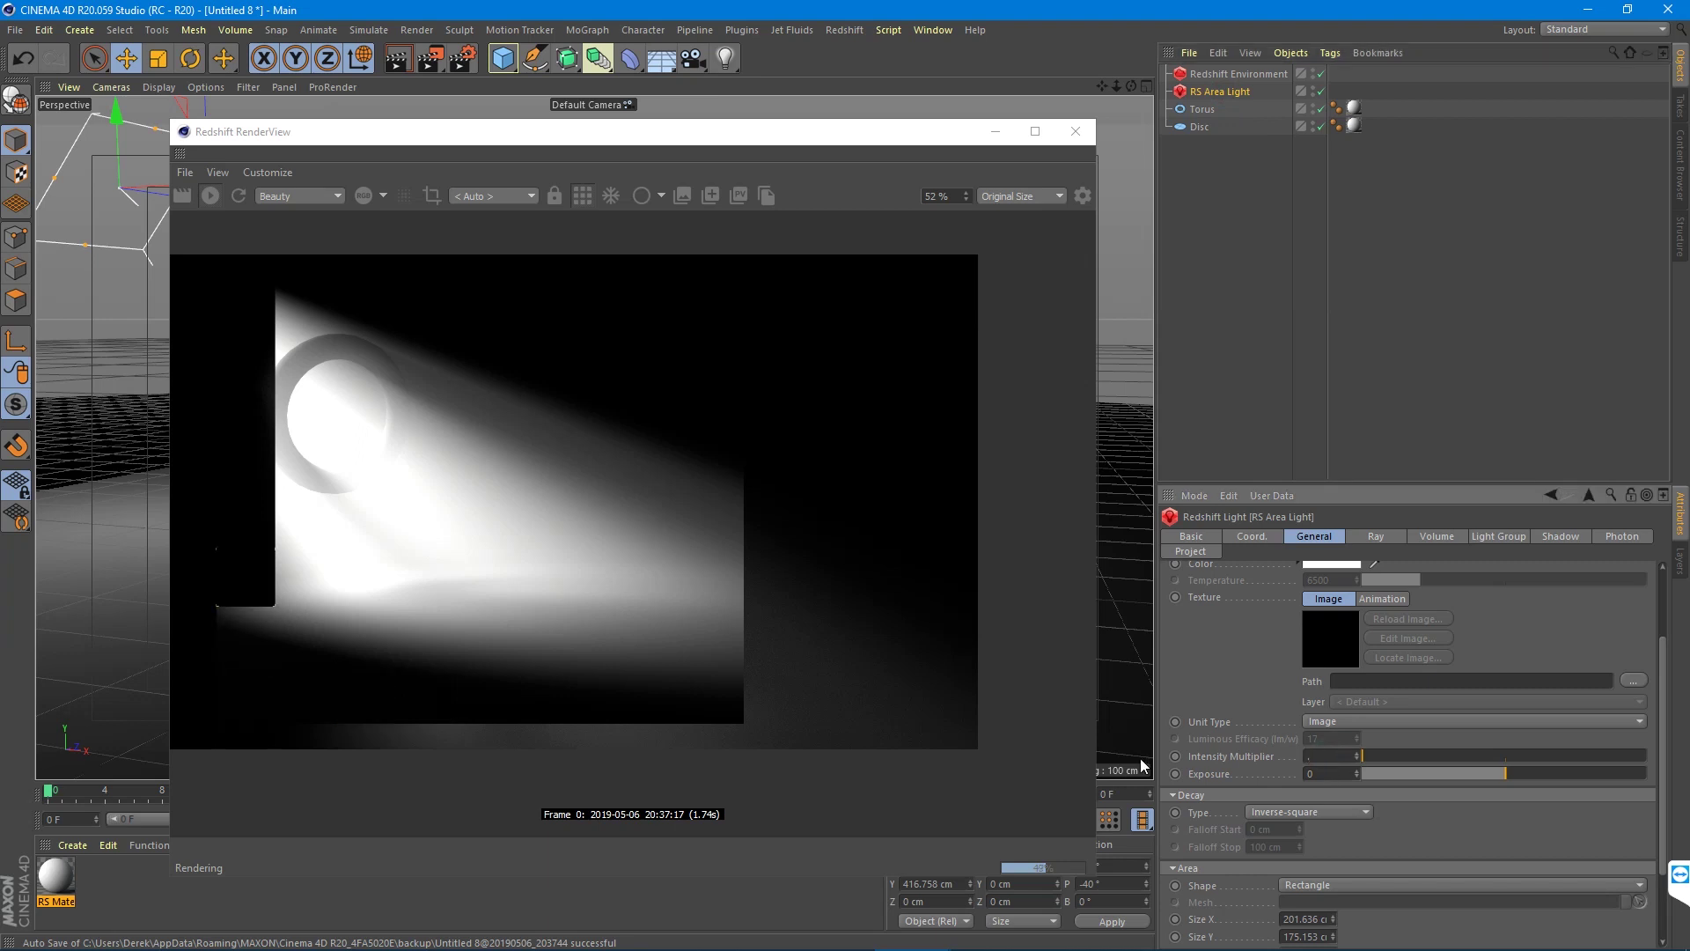
text(0.5)
key(Return)
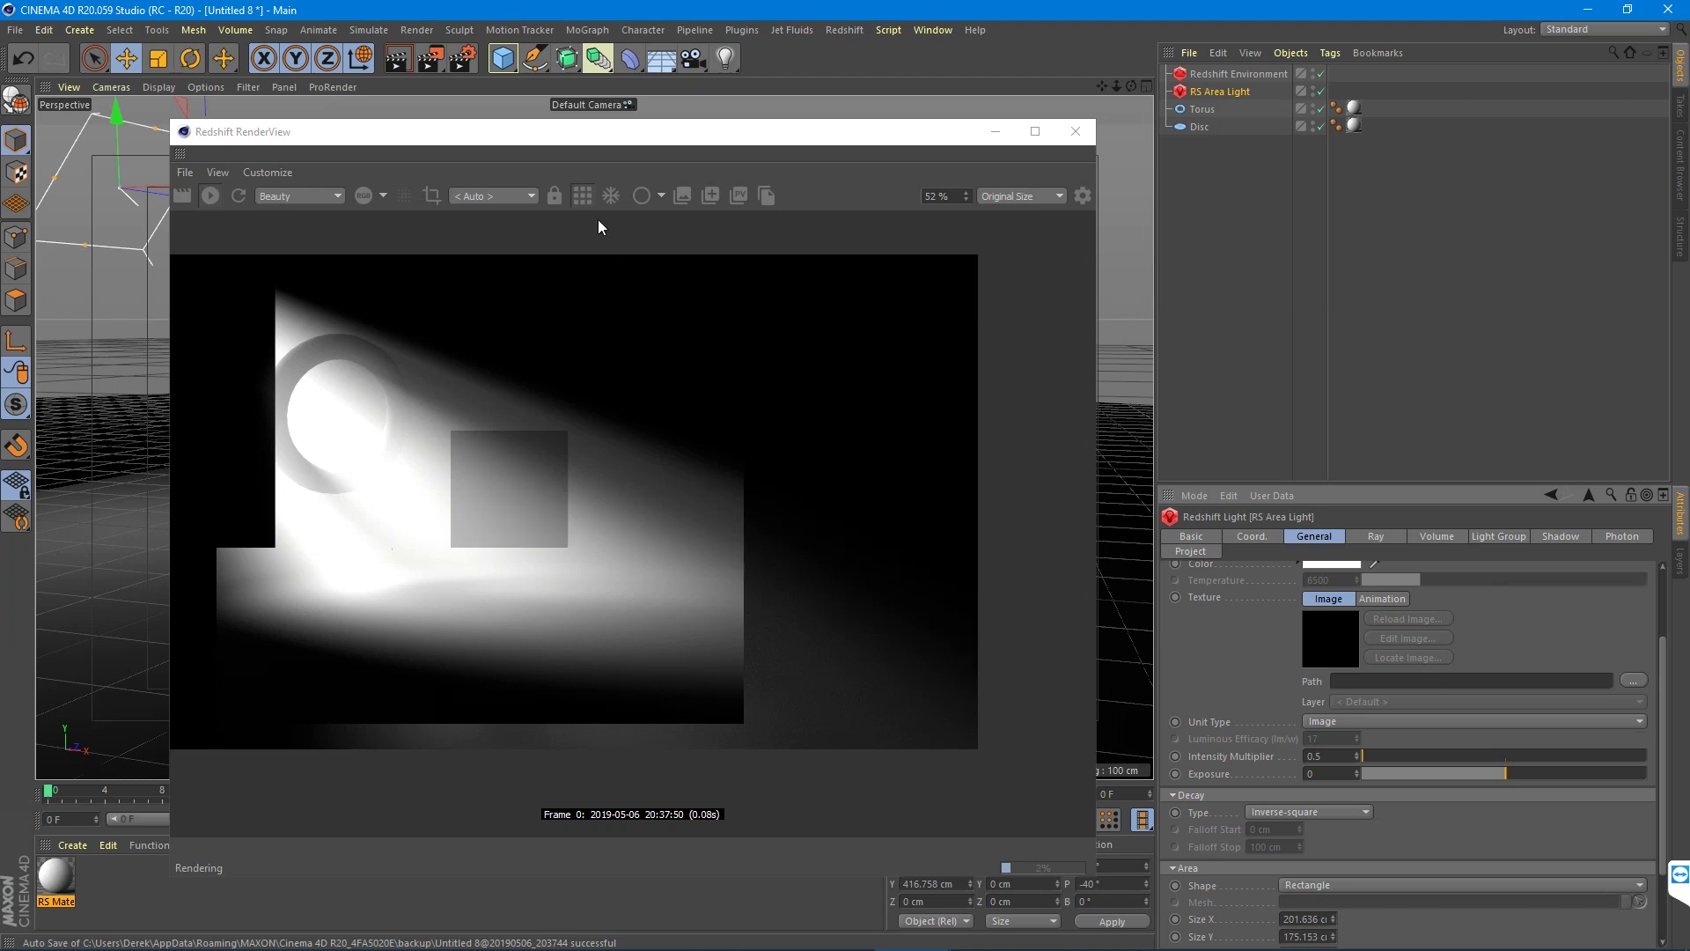
click(582, 196)
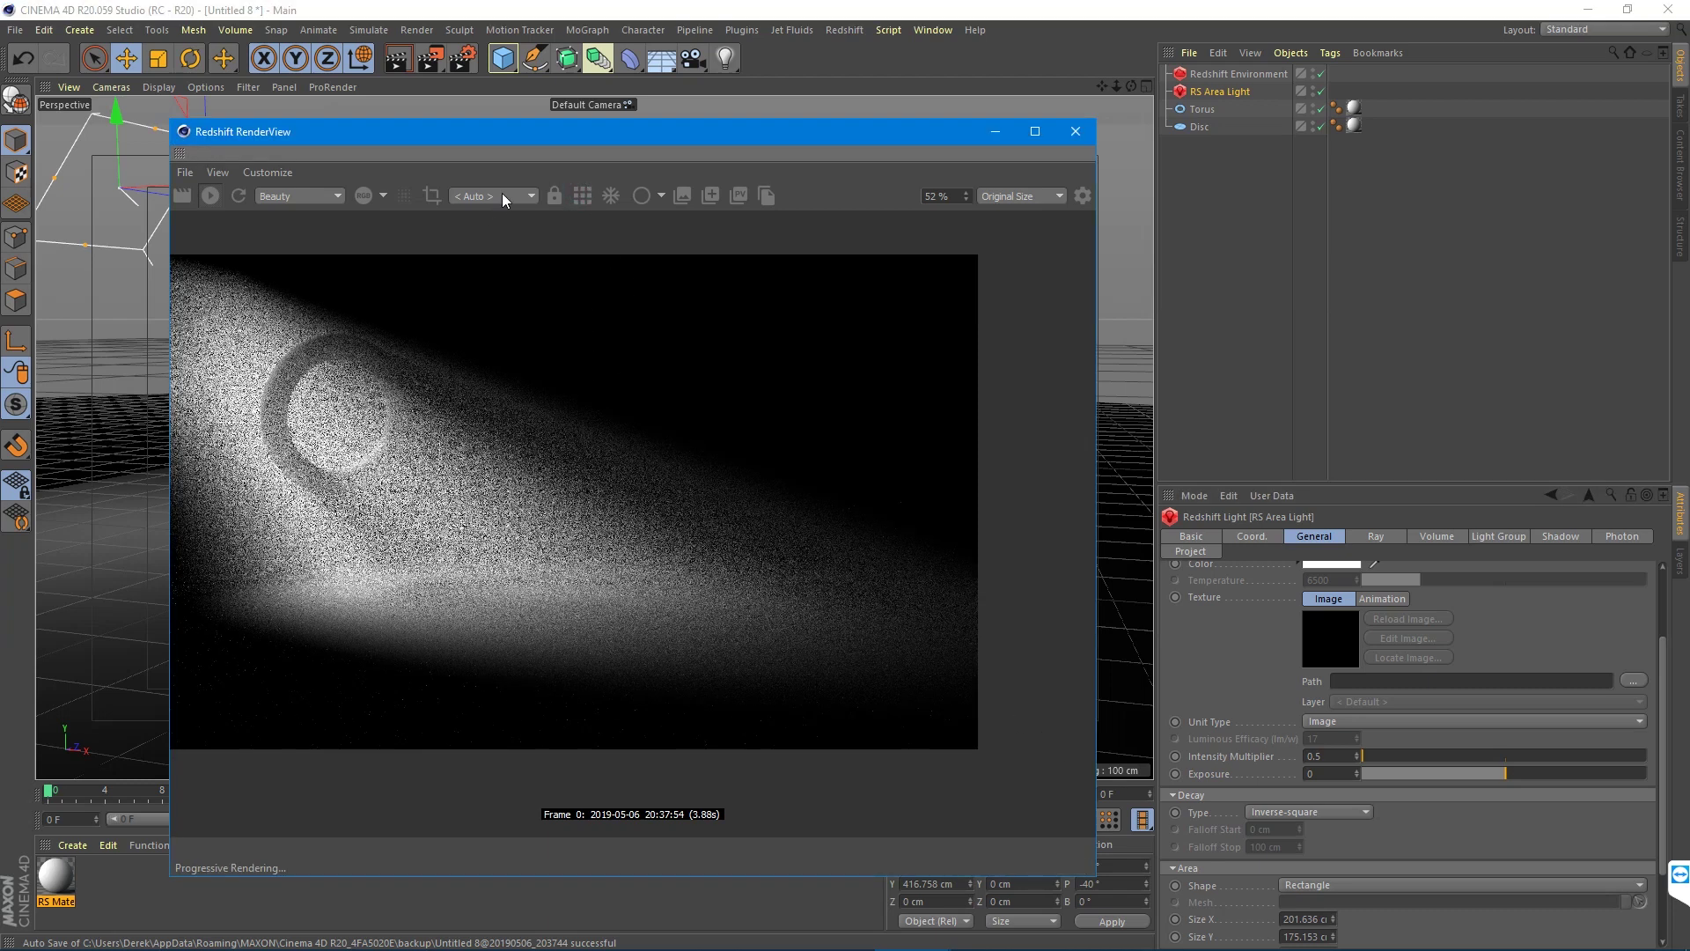
drag(528, 129, 996, 73)
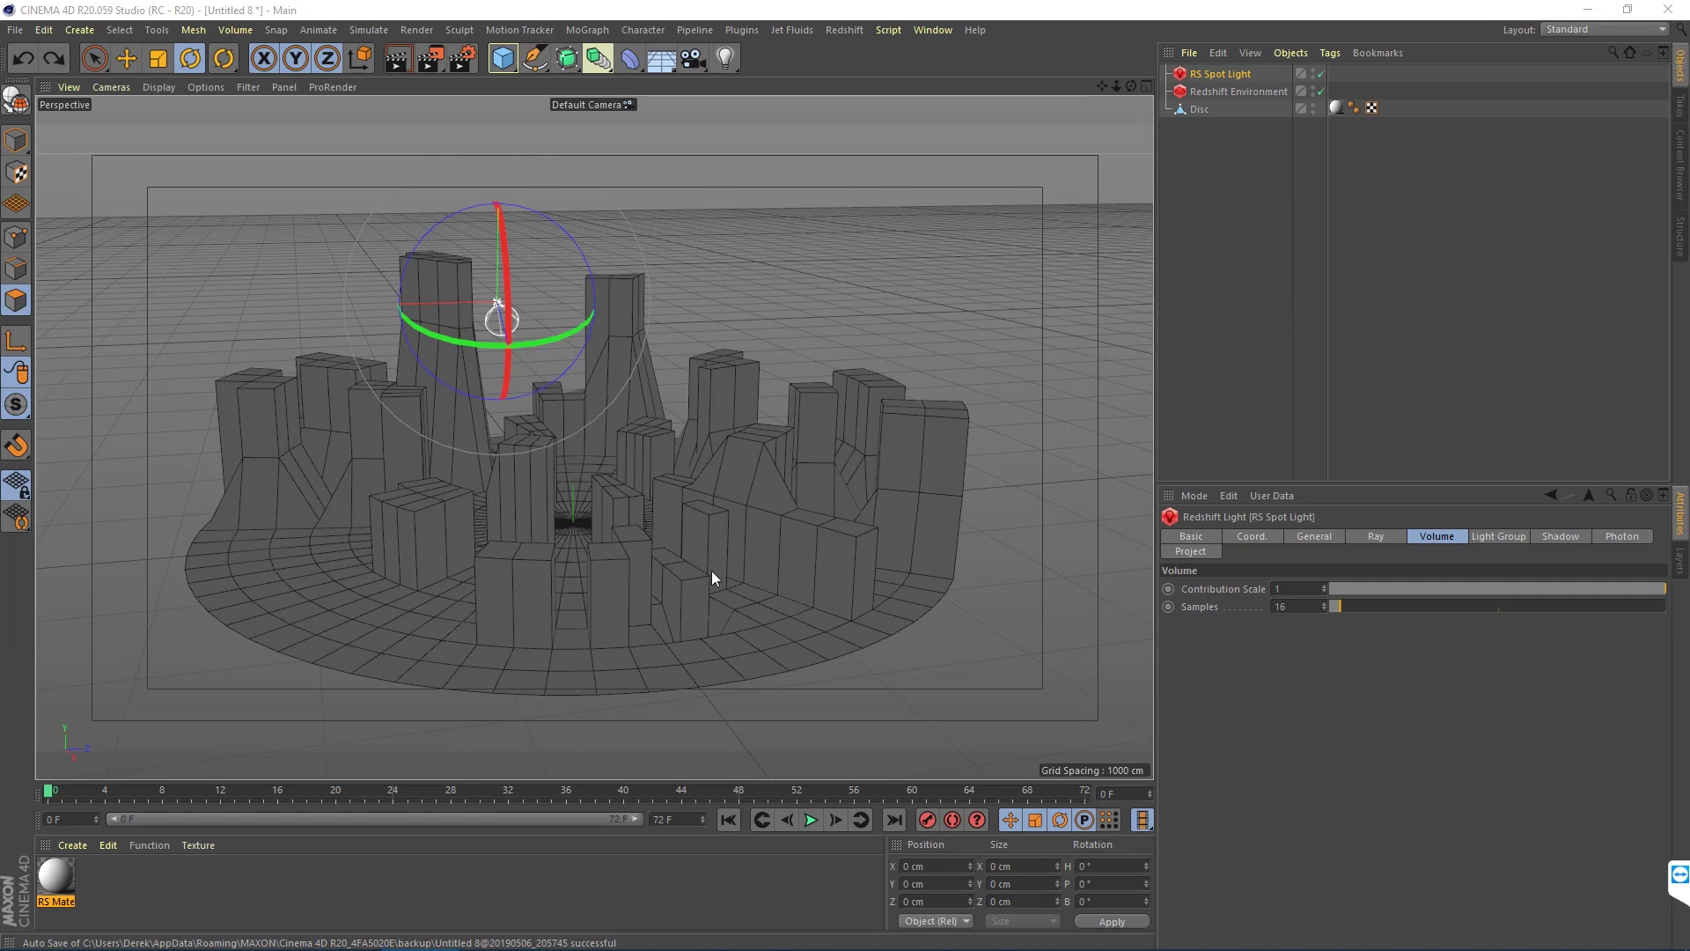
Step: Set the value of the Redshift Environment's orange tint to 57% in the spot-lit city scene
scroll(706, 574, up, 3)
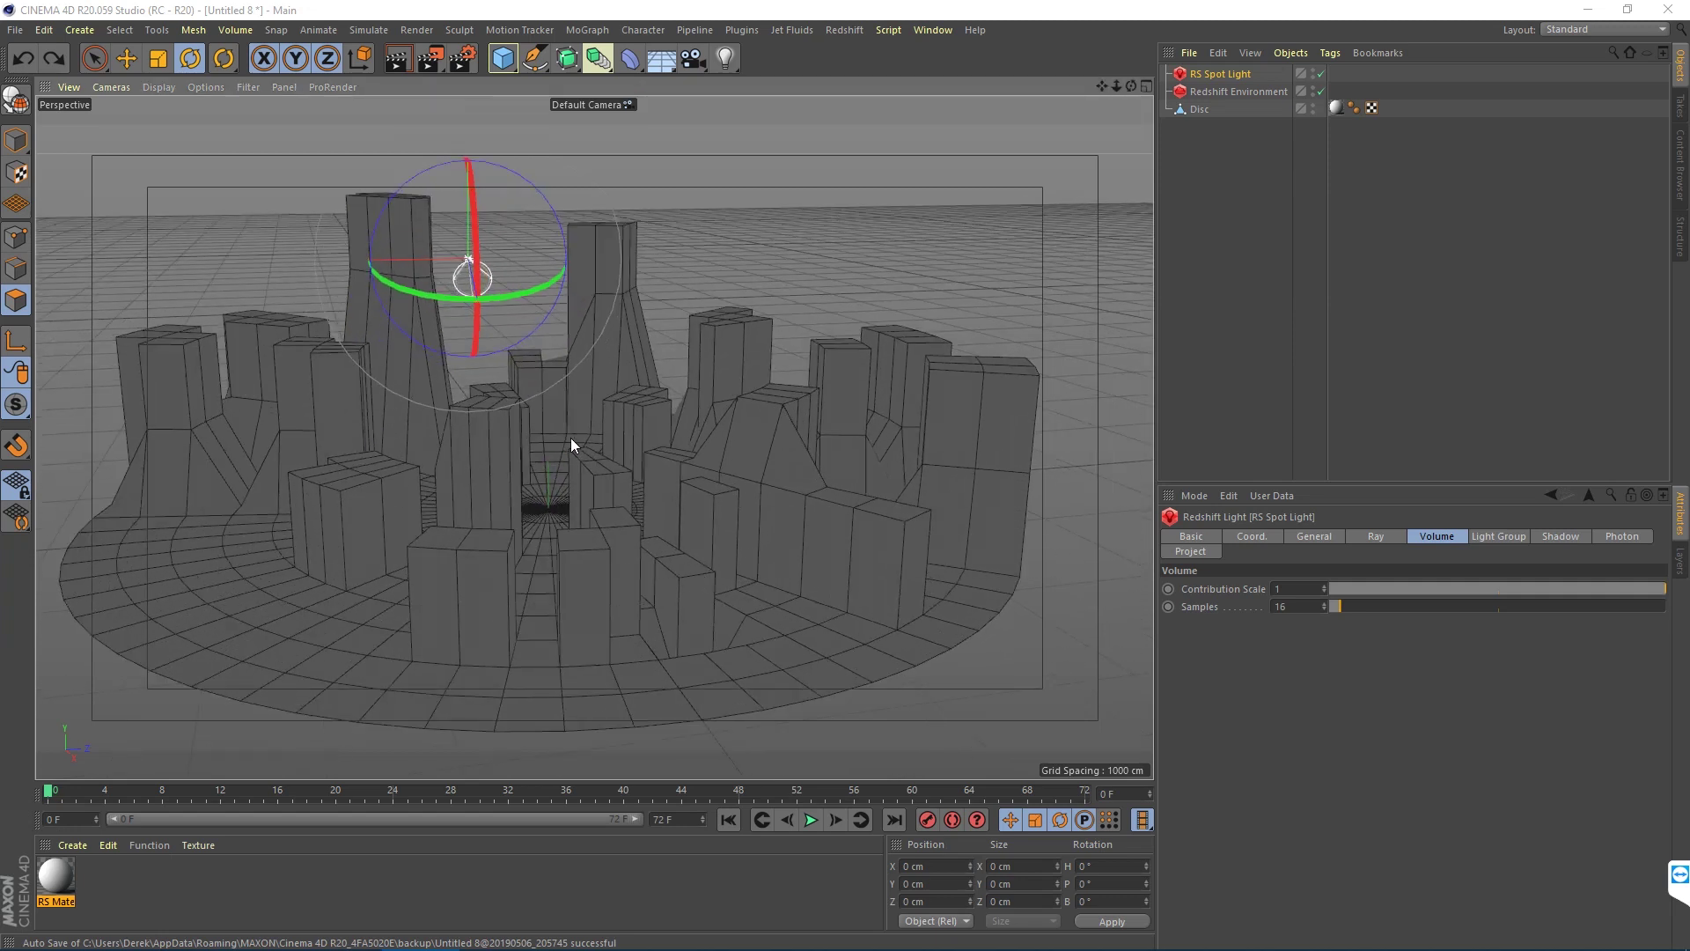
click(457, 508)
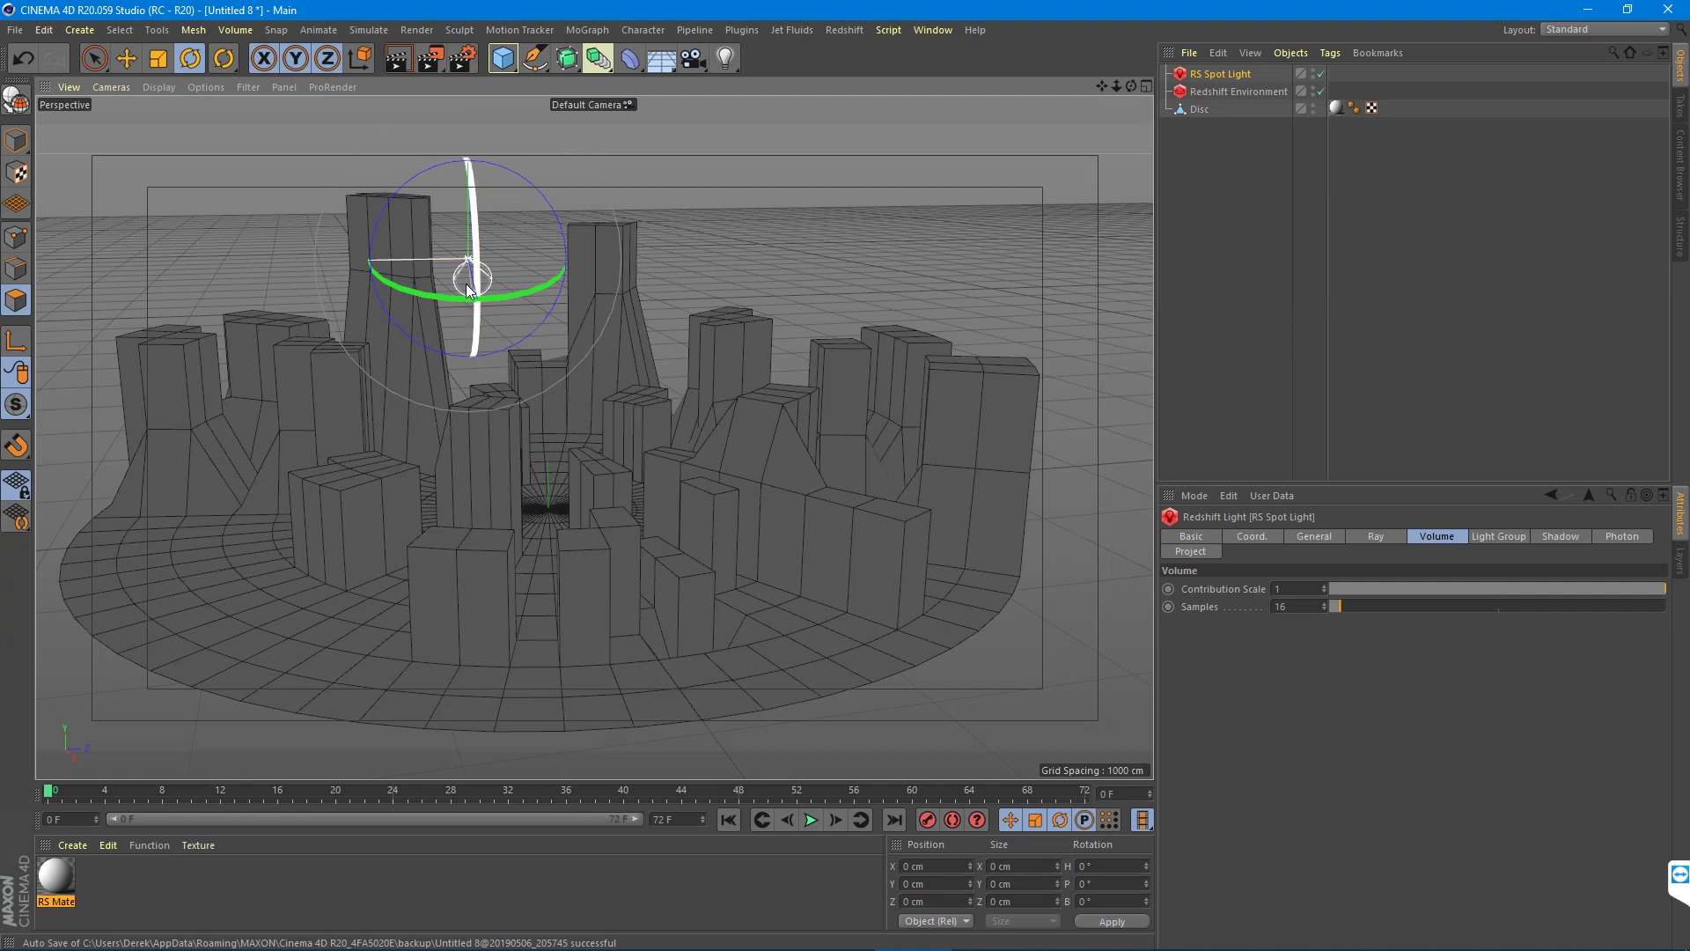
middle_click(714, 242)
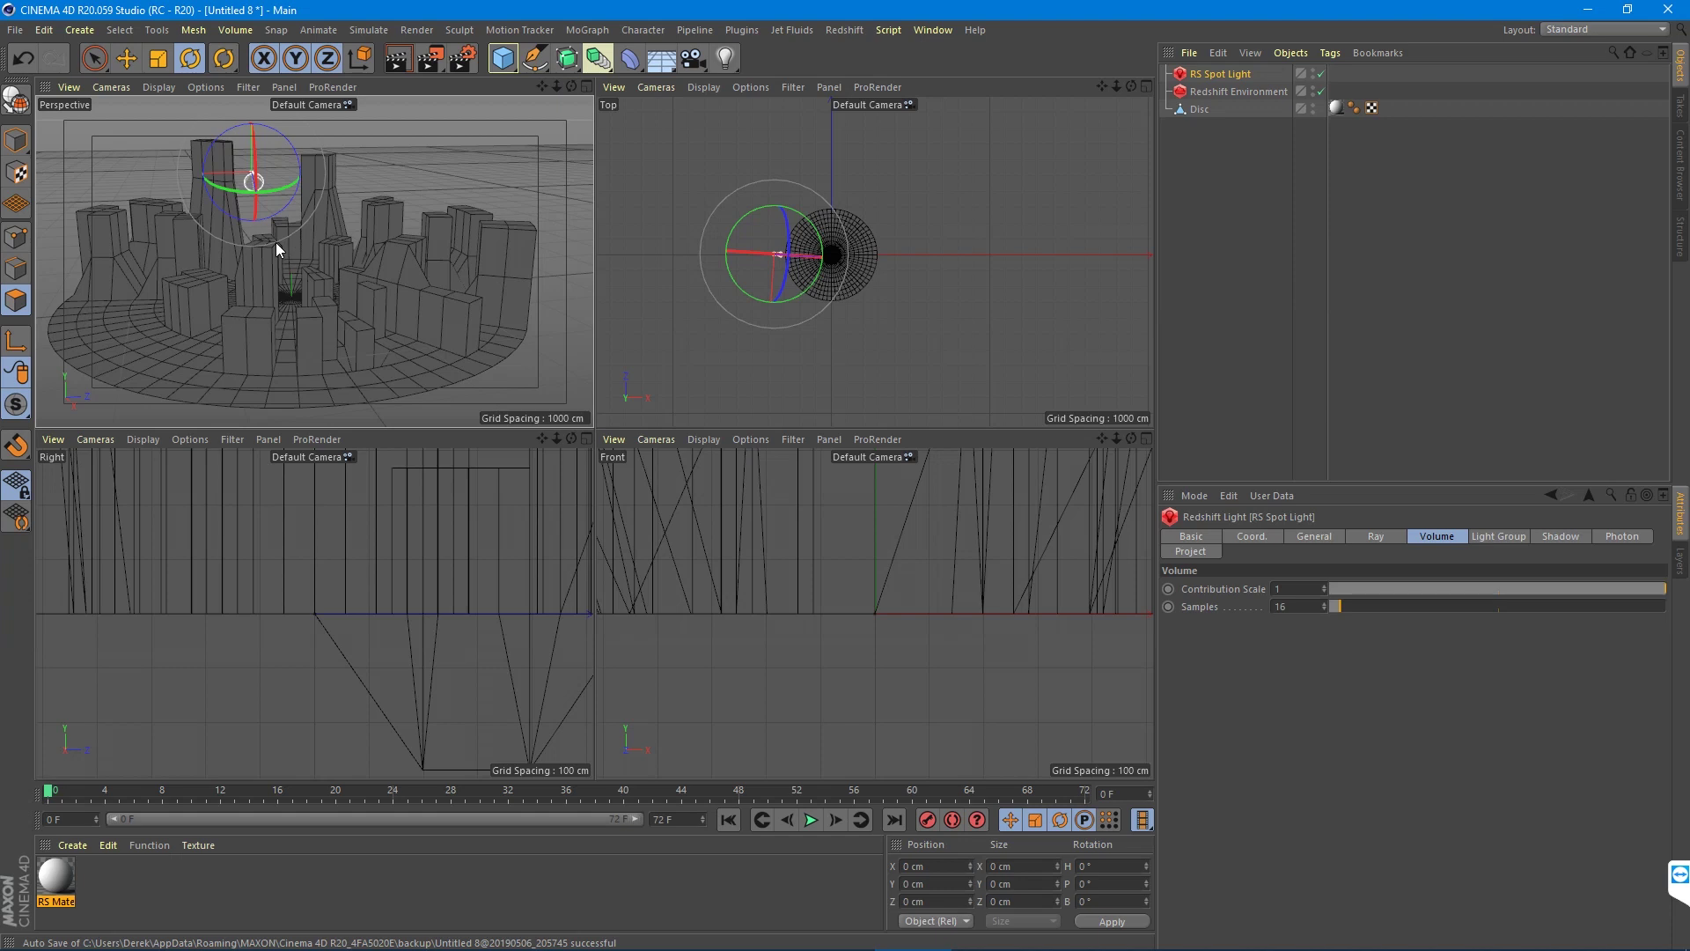
middle_click(293, 284)
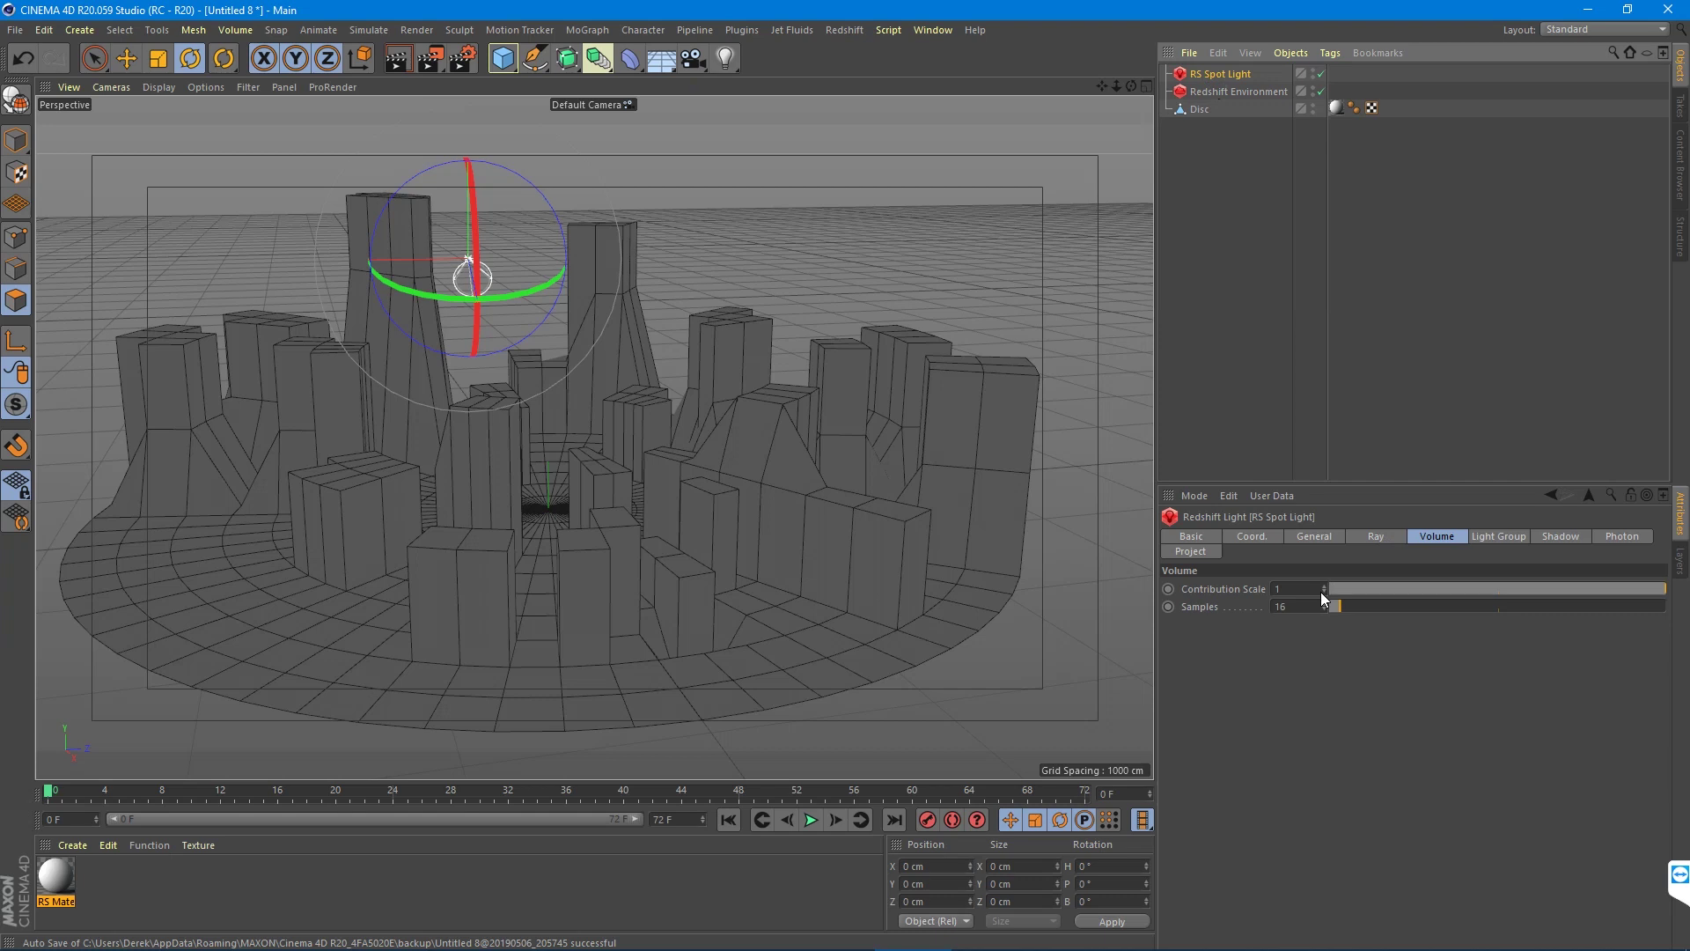
click(1228, 92)
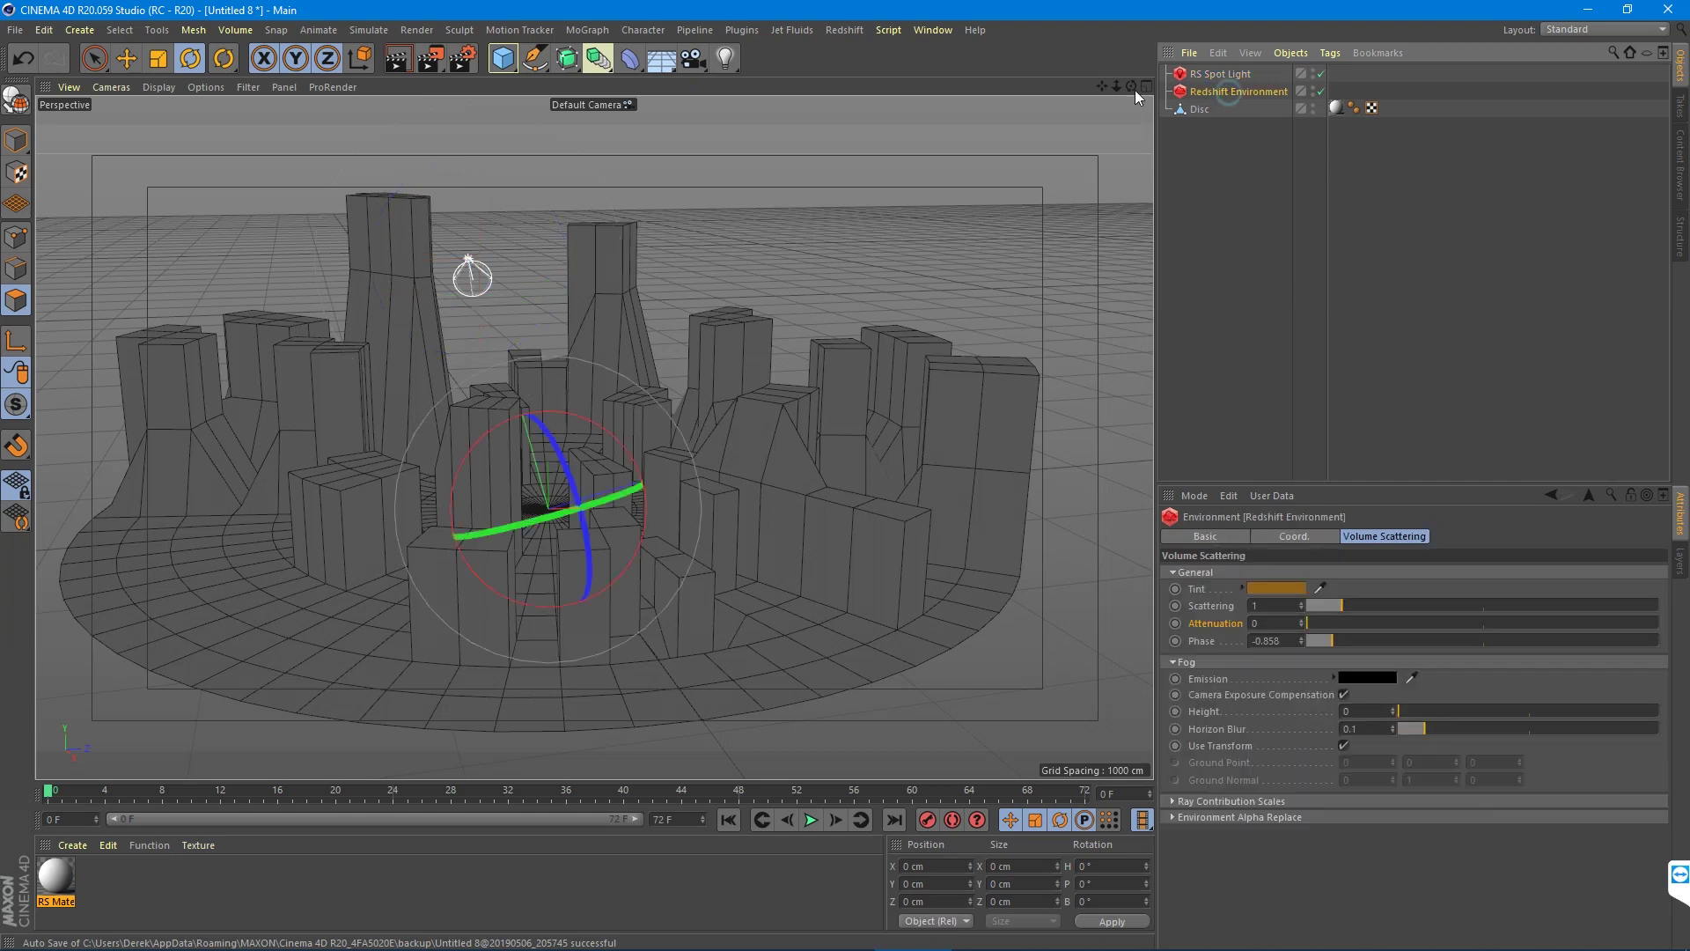
click(1278, 588)
click(1330, 621)
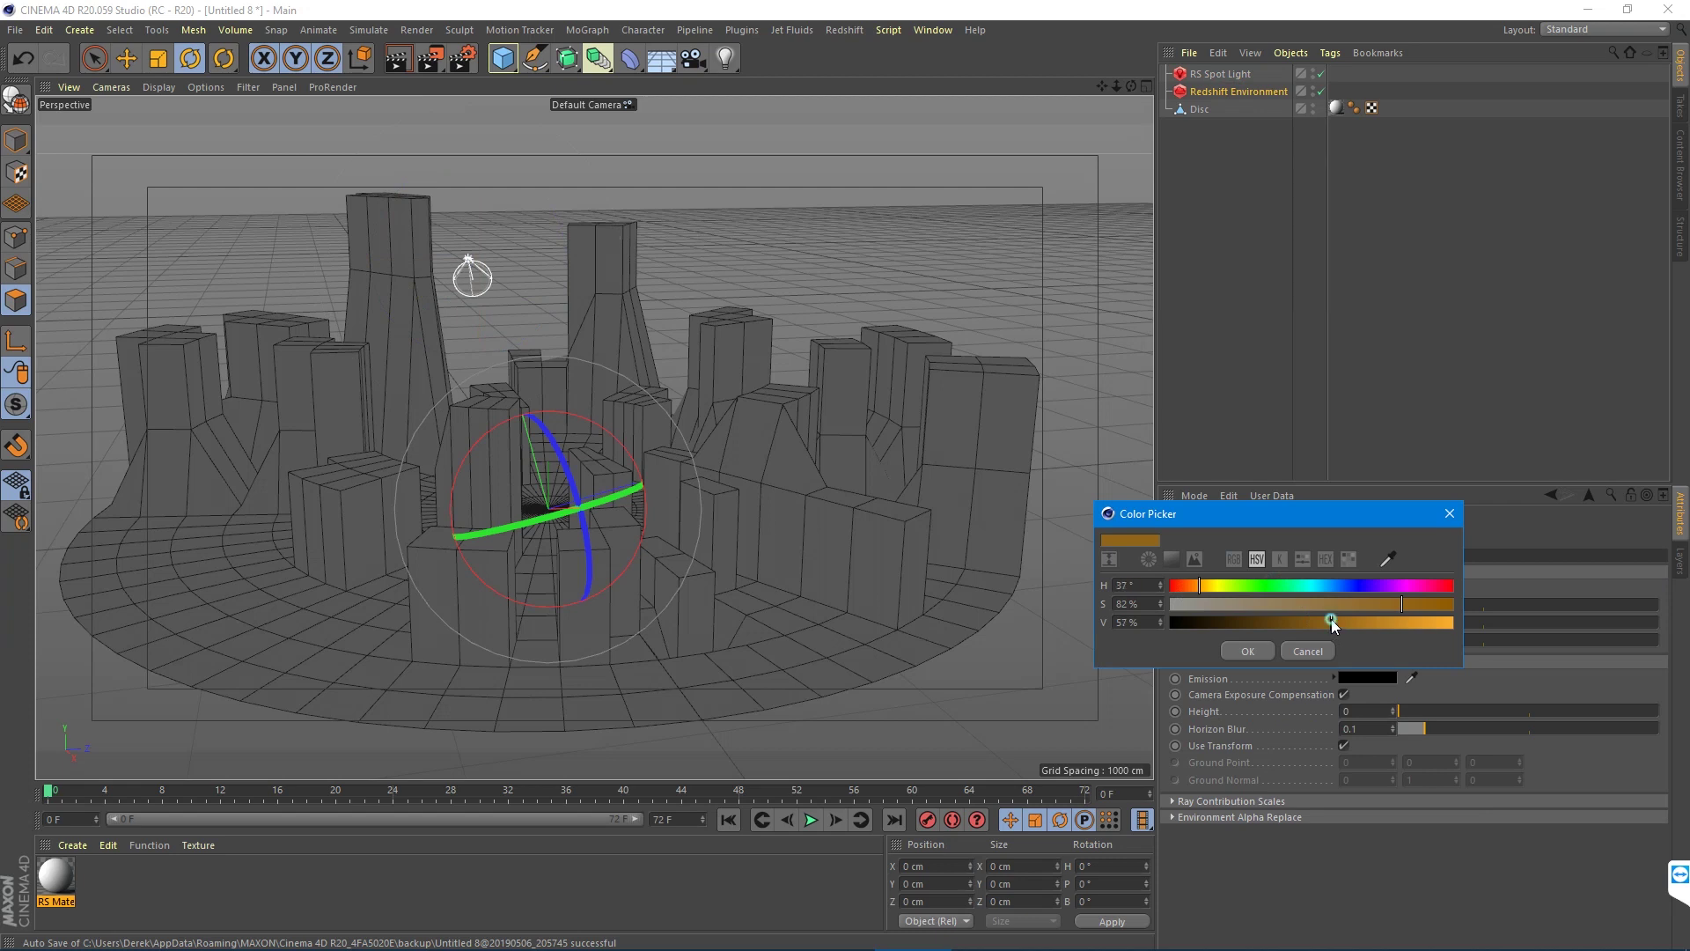
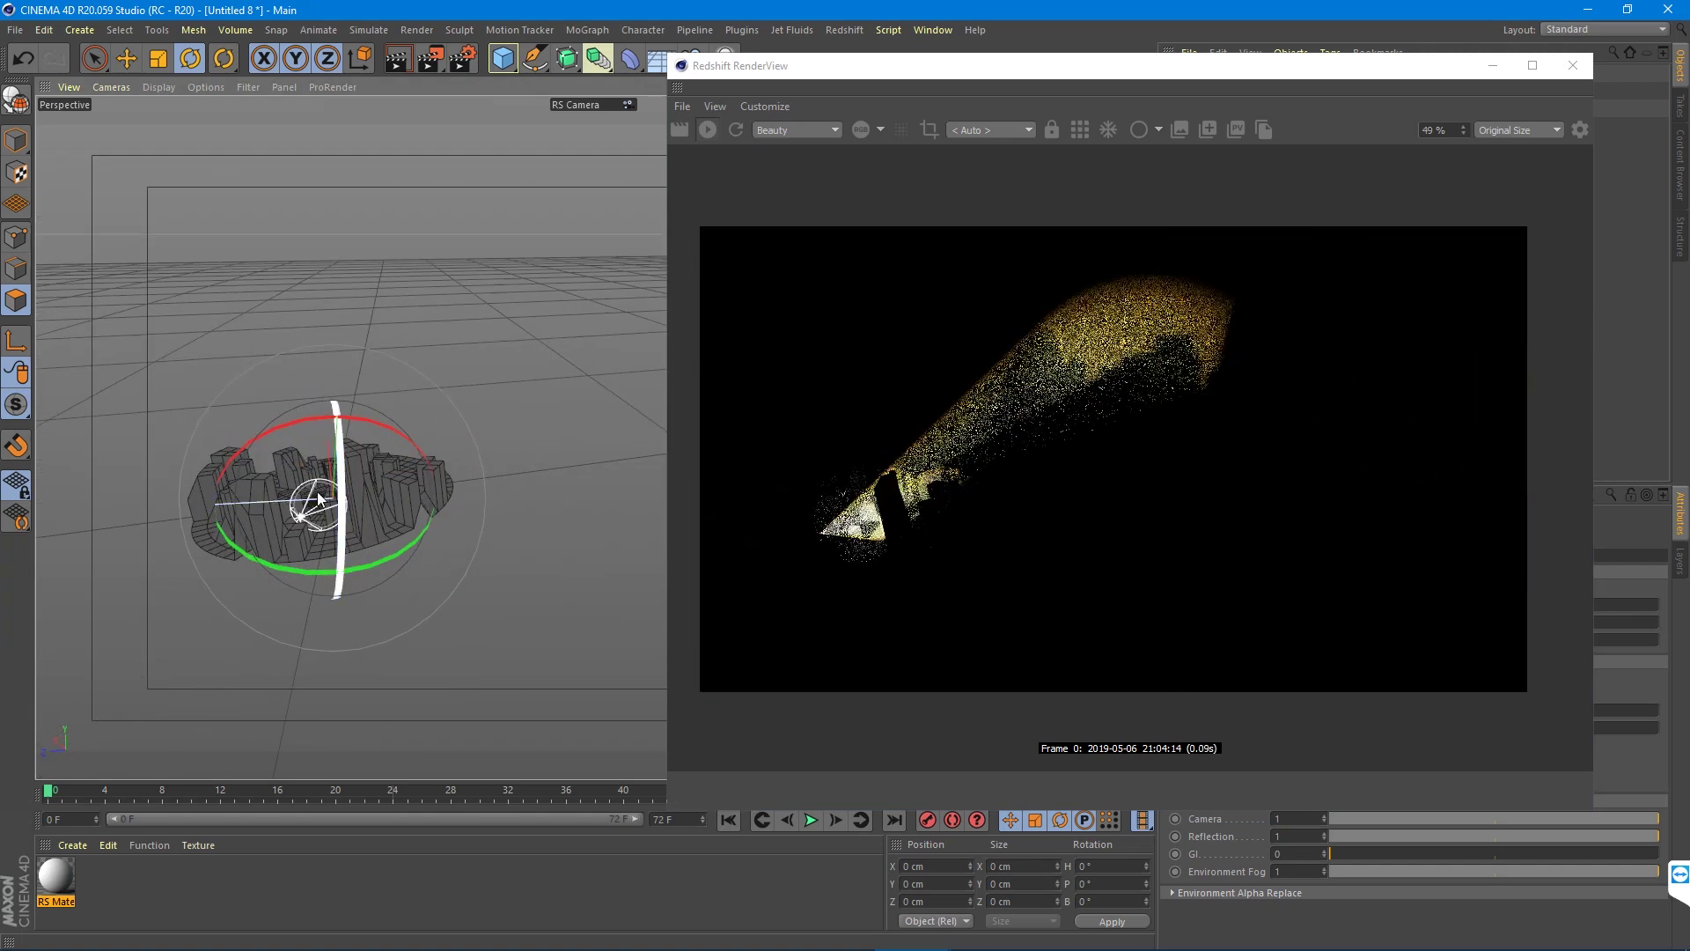
Step: Try a phase of 0.769 on the Redshift Environment with the RS Camera facing the spot-lit city
drag(1073, 77, 690, 73)
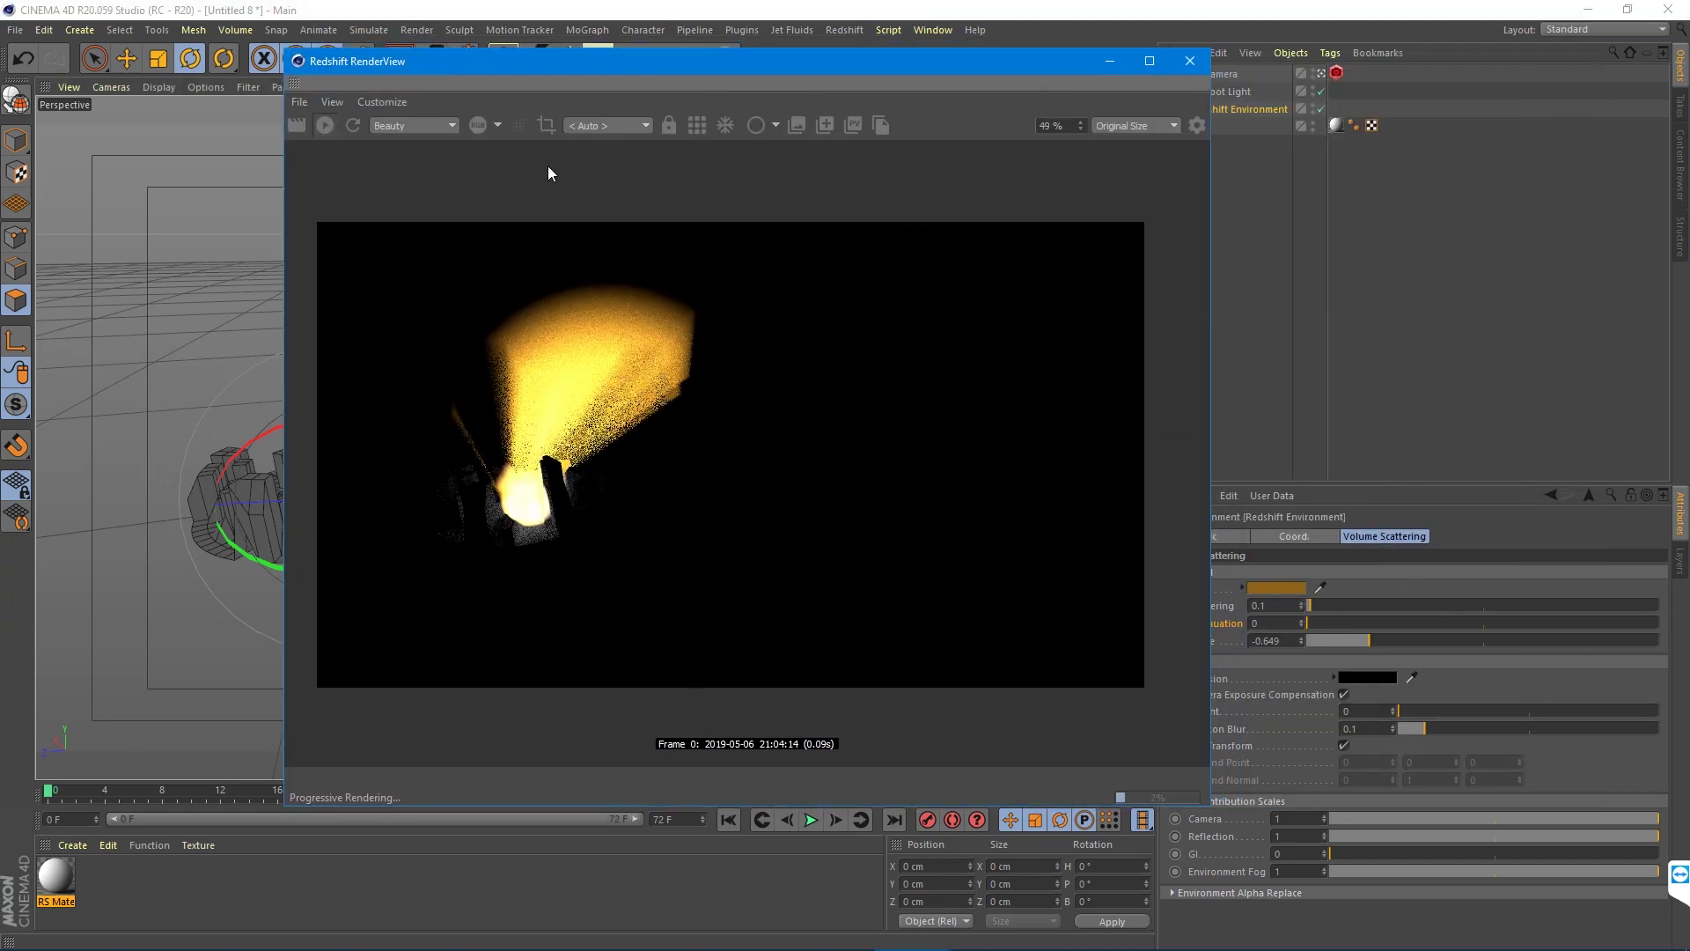
drag(583, 61, 1065, 118)
alt+drag(368, 447, 479, 506)
scroll(480, 506, up, 5)
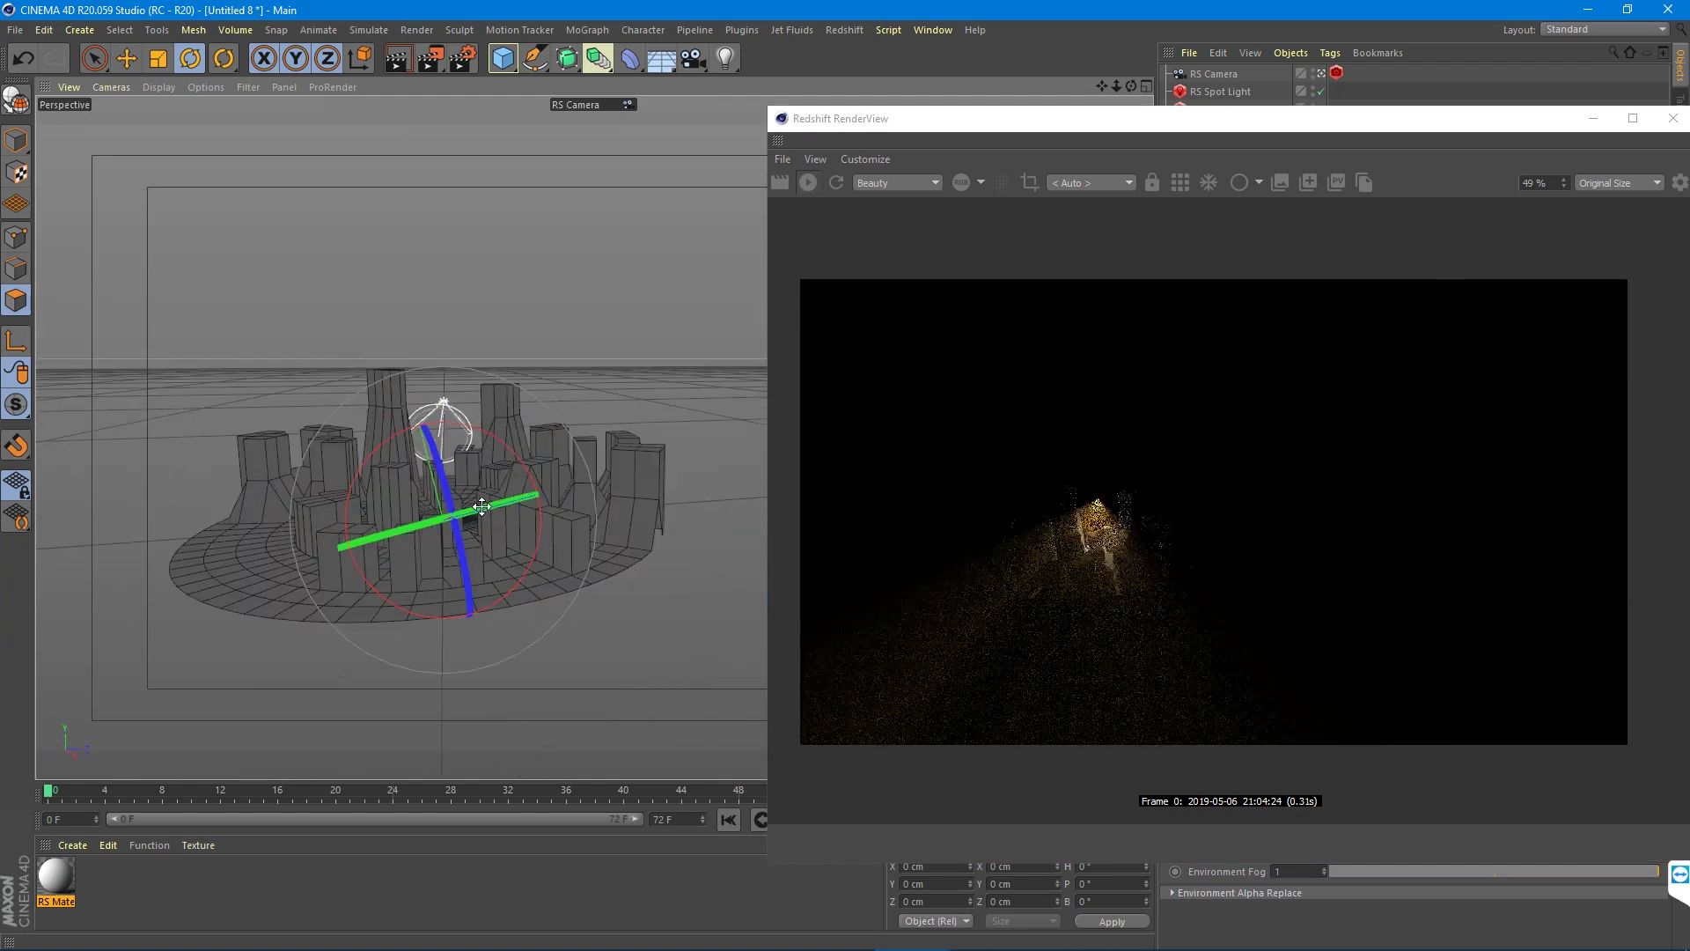
alt+drag(480, 506, 493, 542)
click(1085, 123)
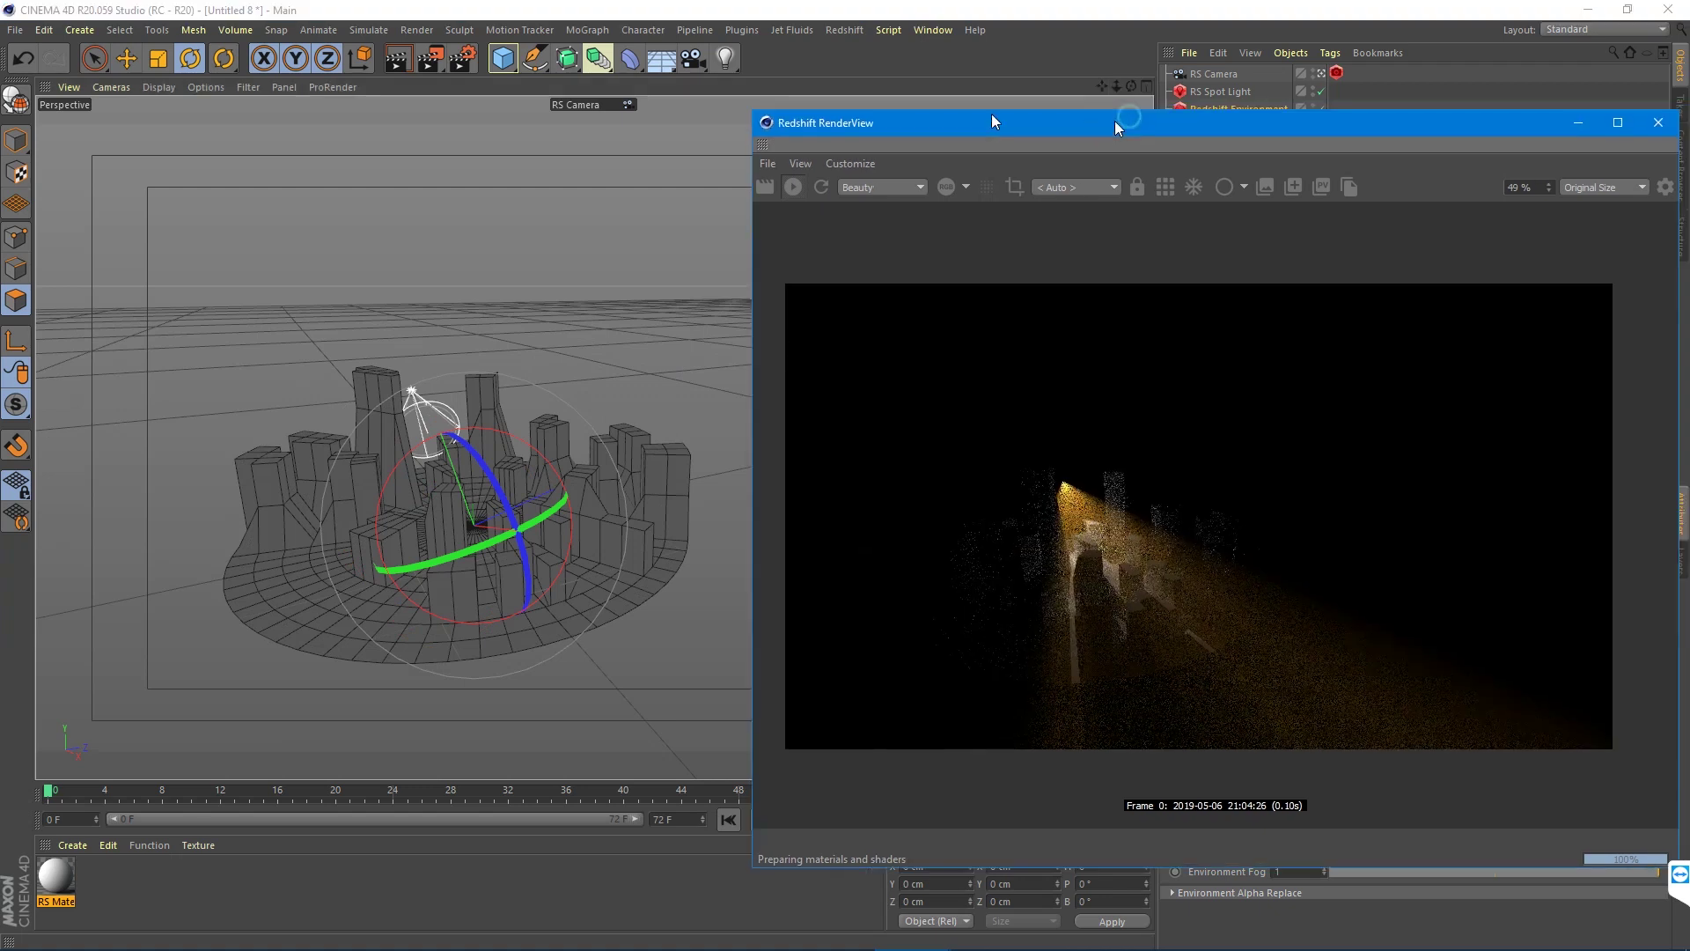
drag(1085, 123, 516, 88)
drag(1530, 647, 1620, 639)
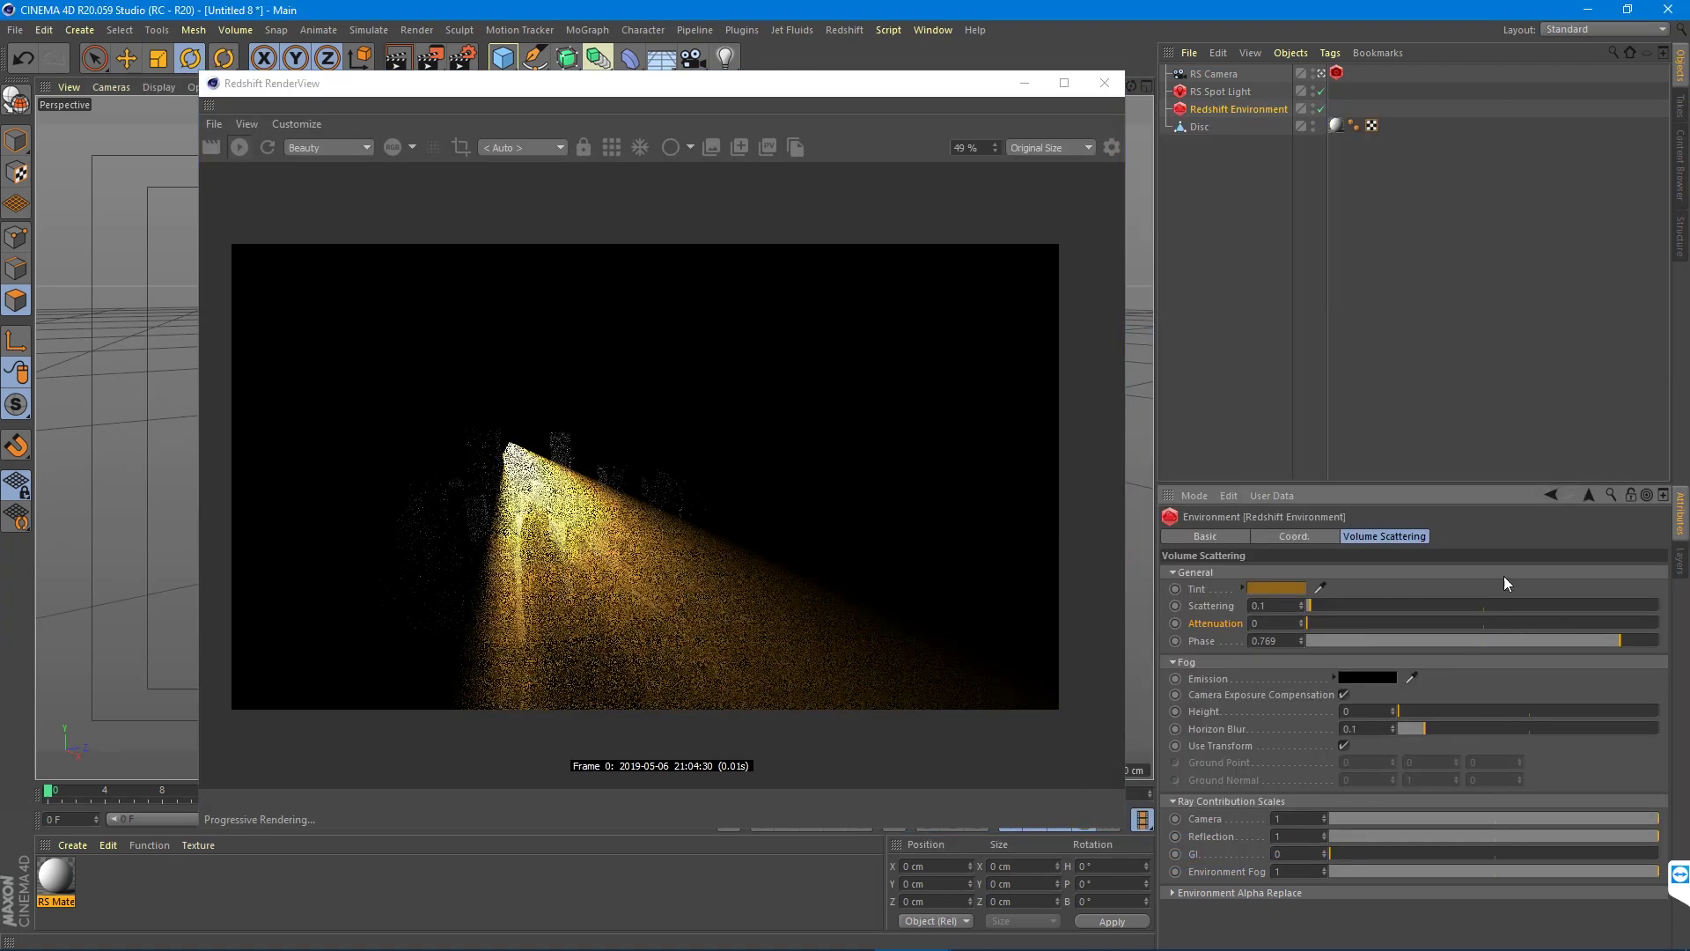
drag(698, 93, 1265, 99)
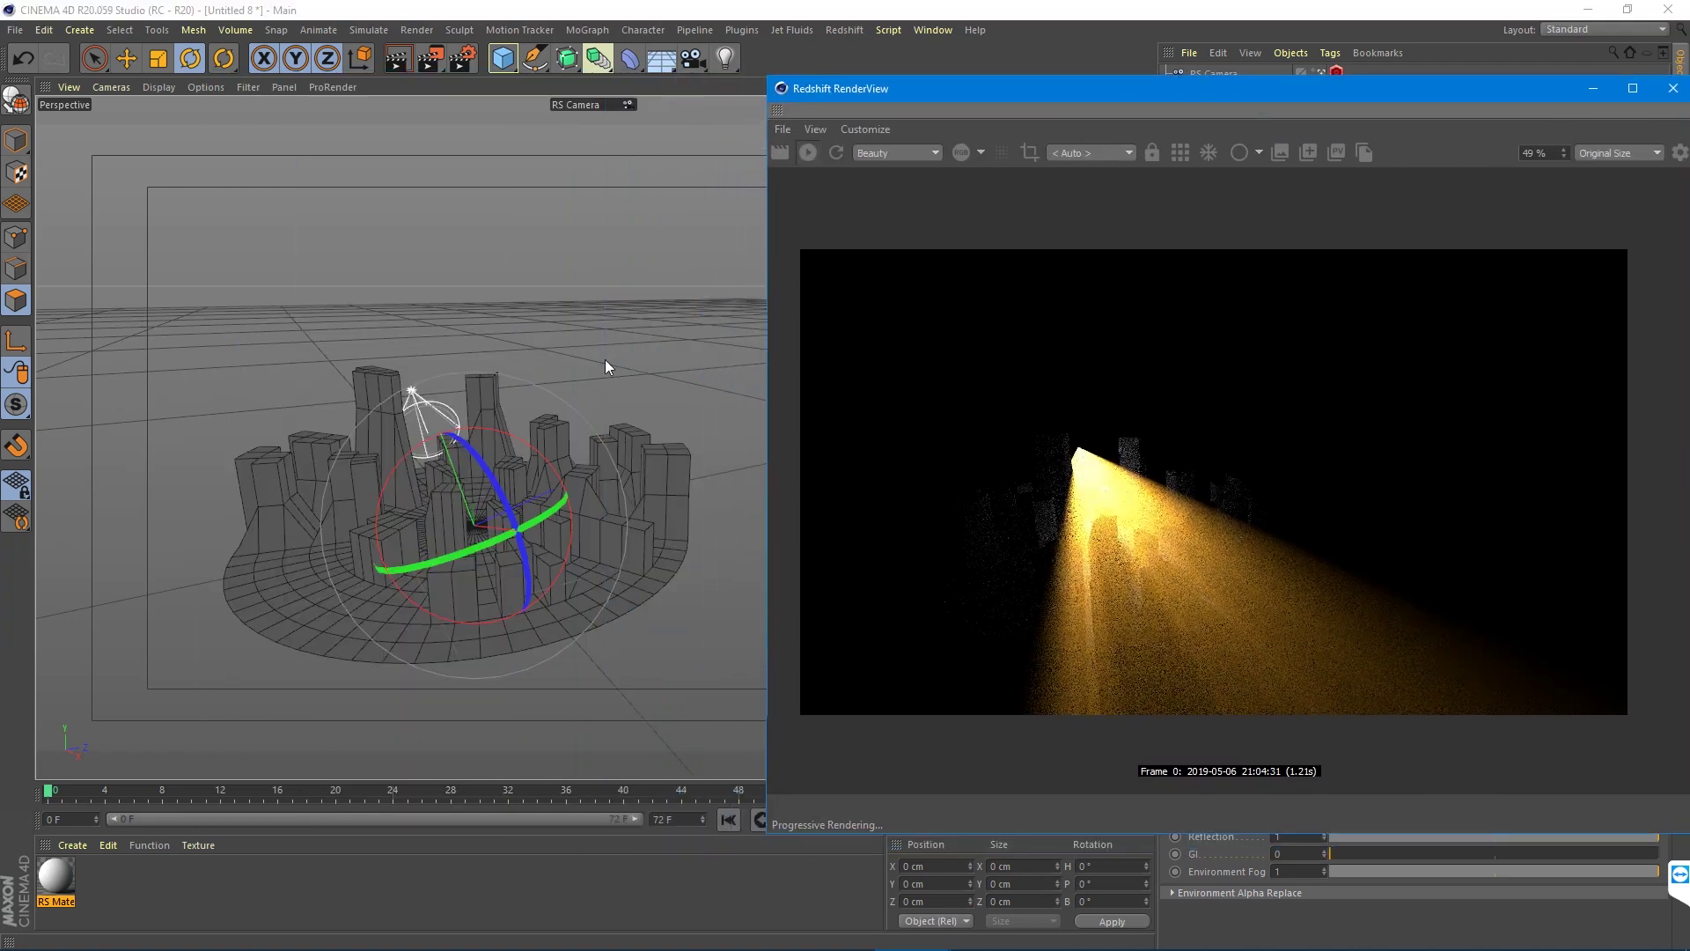
Step: Reframe the RS Camera to a low, close view of the buildings with the spot light's beam crossing the scene
click(370, 493)
alt+drag(369, 493, 633, 308)
drag(1037, 124, 411, 102)
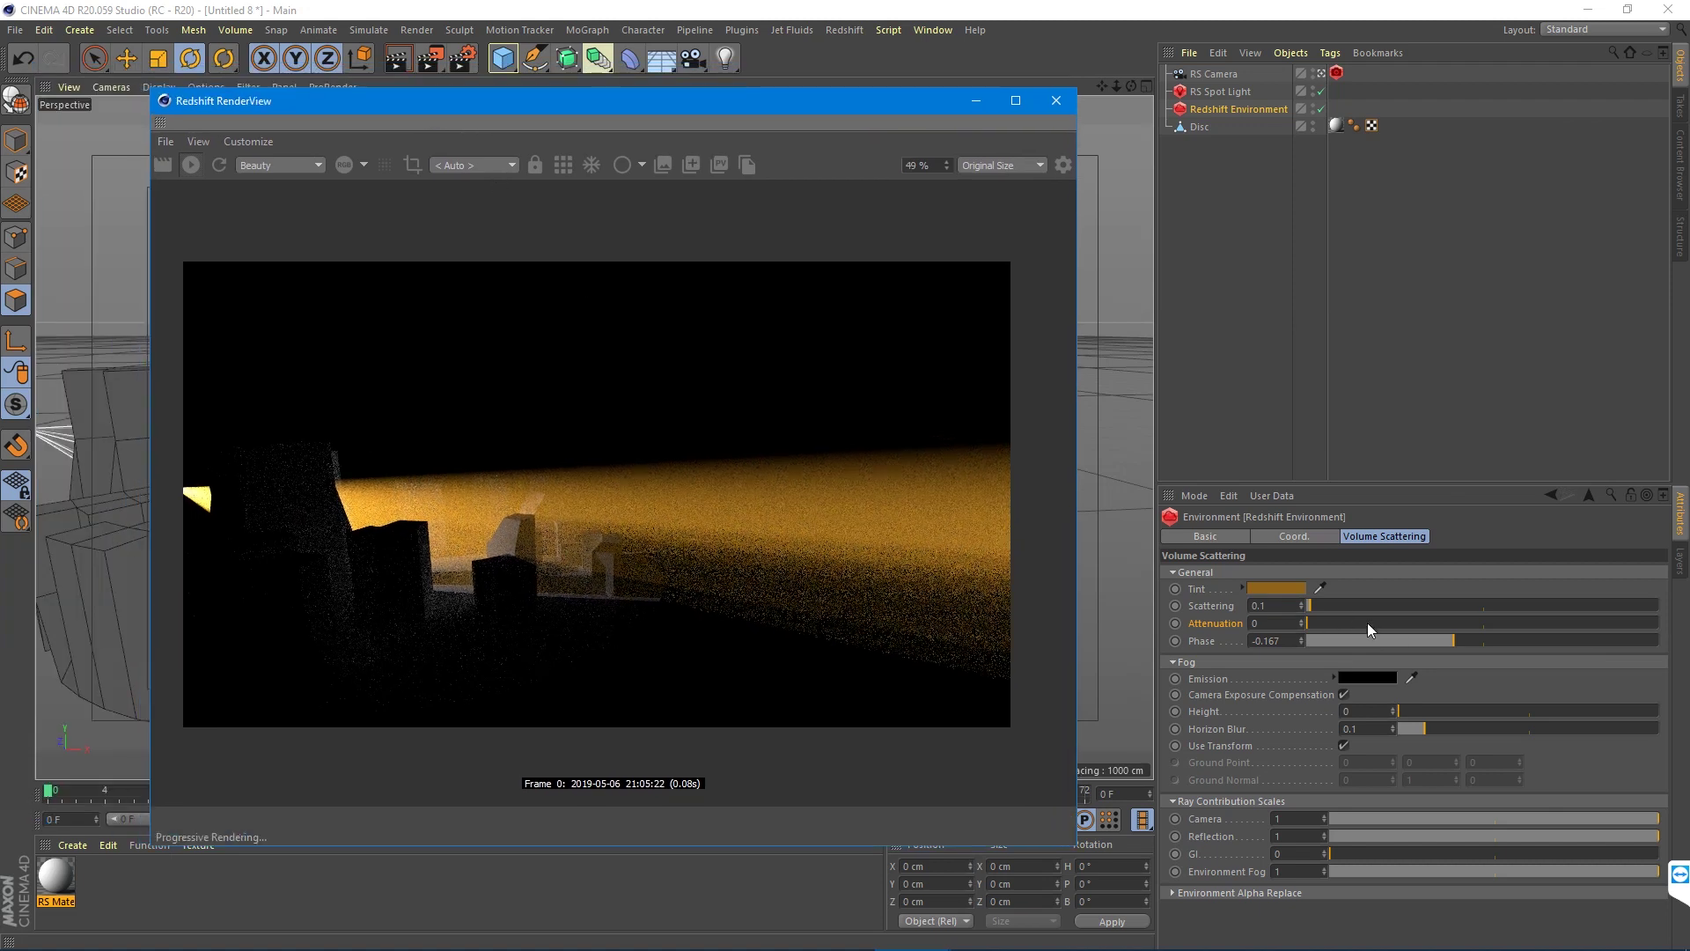
Step: Compare Redshift Environment phase values of -0.749 and 0.679 in the live render
drag(1492, 642, 1625, 663)
click(1602, 641)
click(1349, 637)
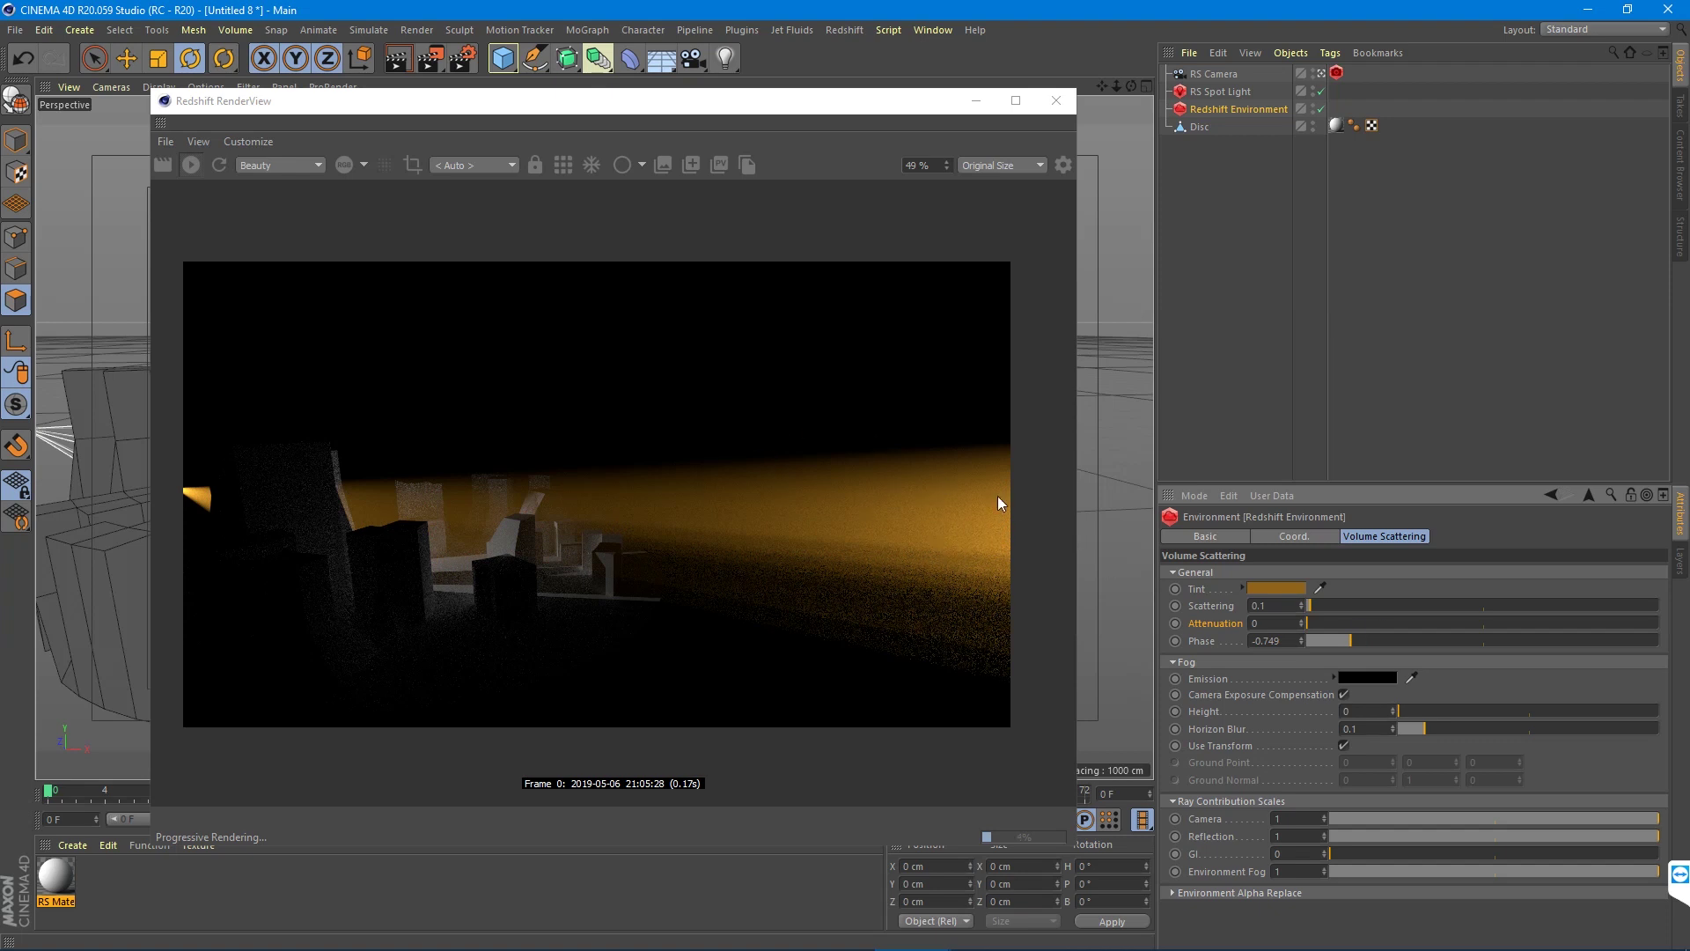
click(1600, 641)
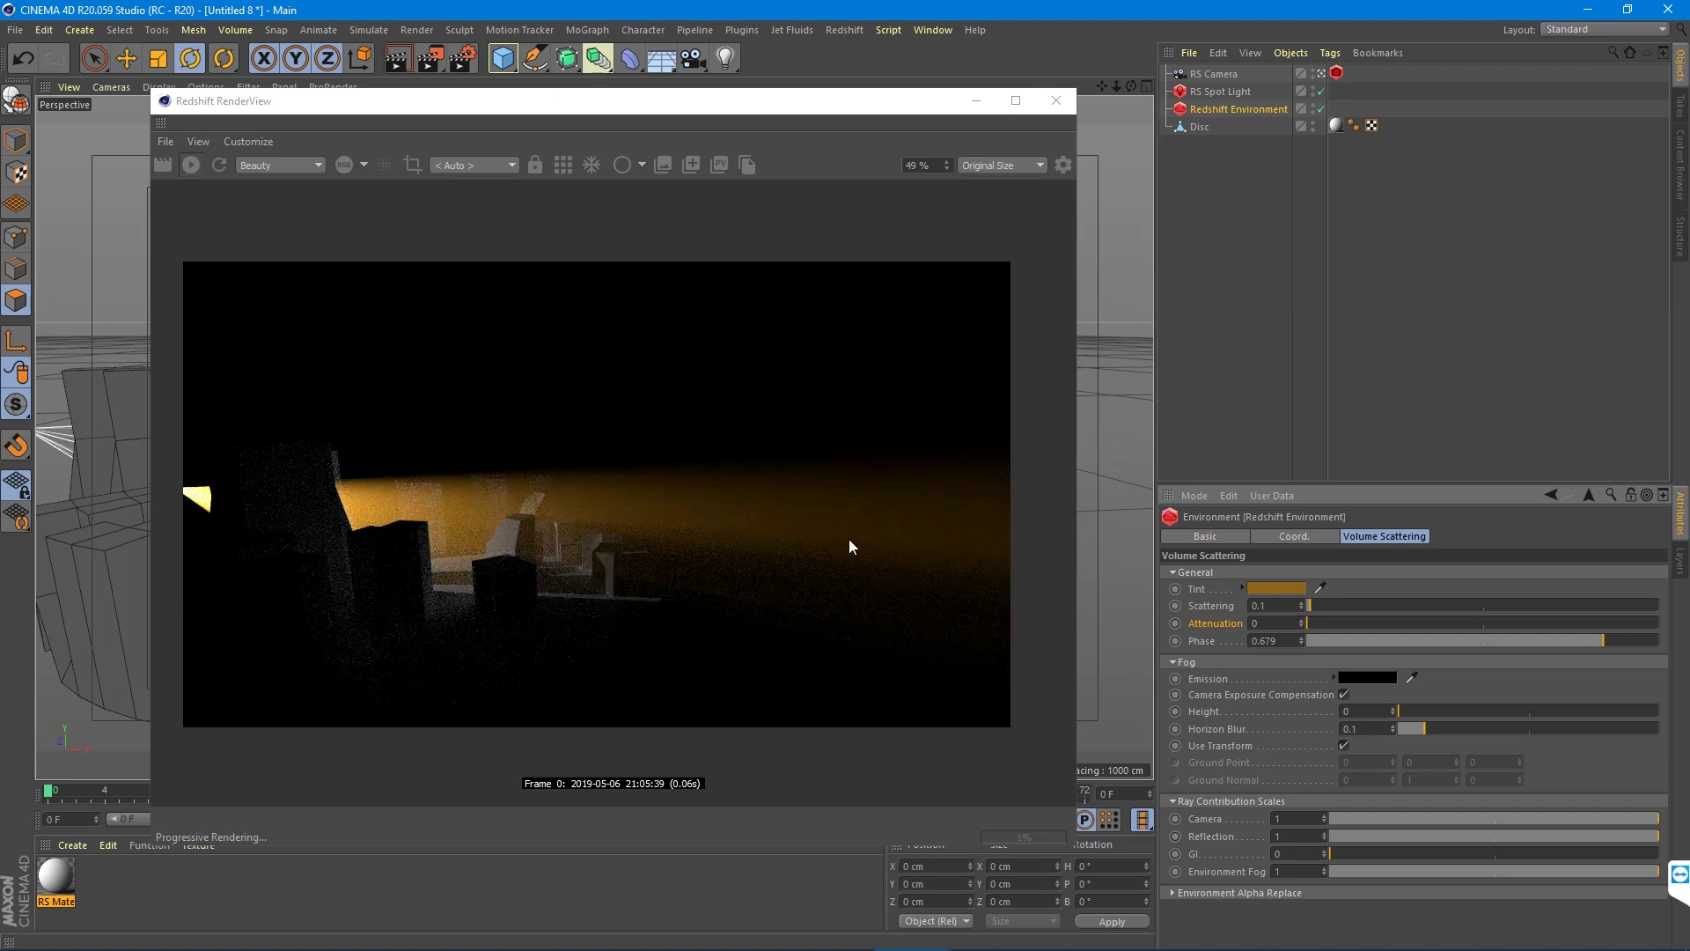
Step: Reset the Redshift Environment's phase to 0
right_click(1487, 642)
click(1299, 636)
ctrl+click(1301, 640)
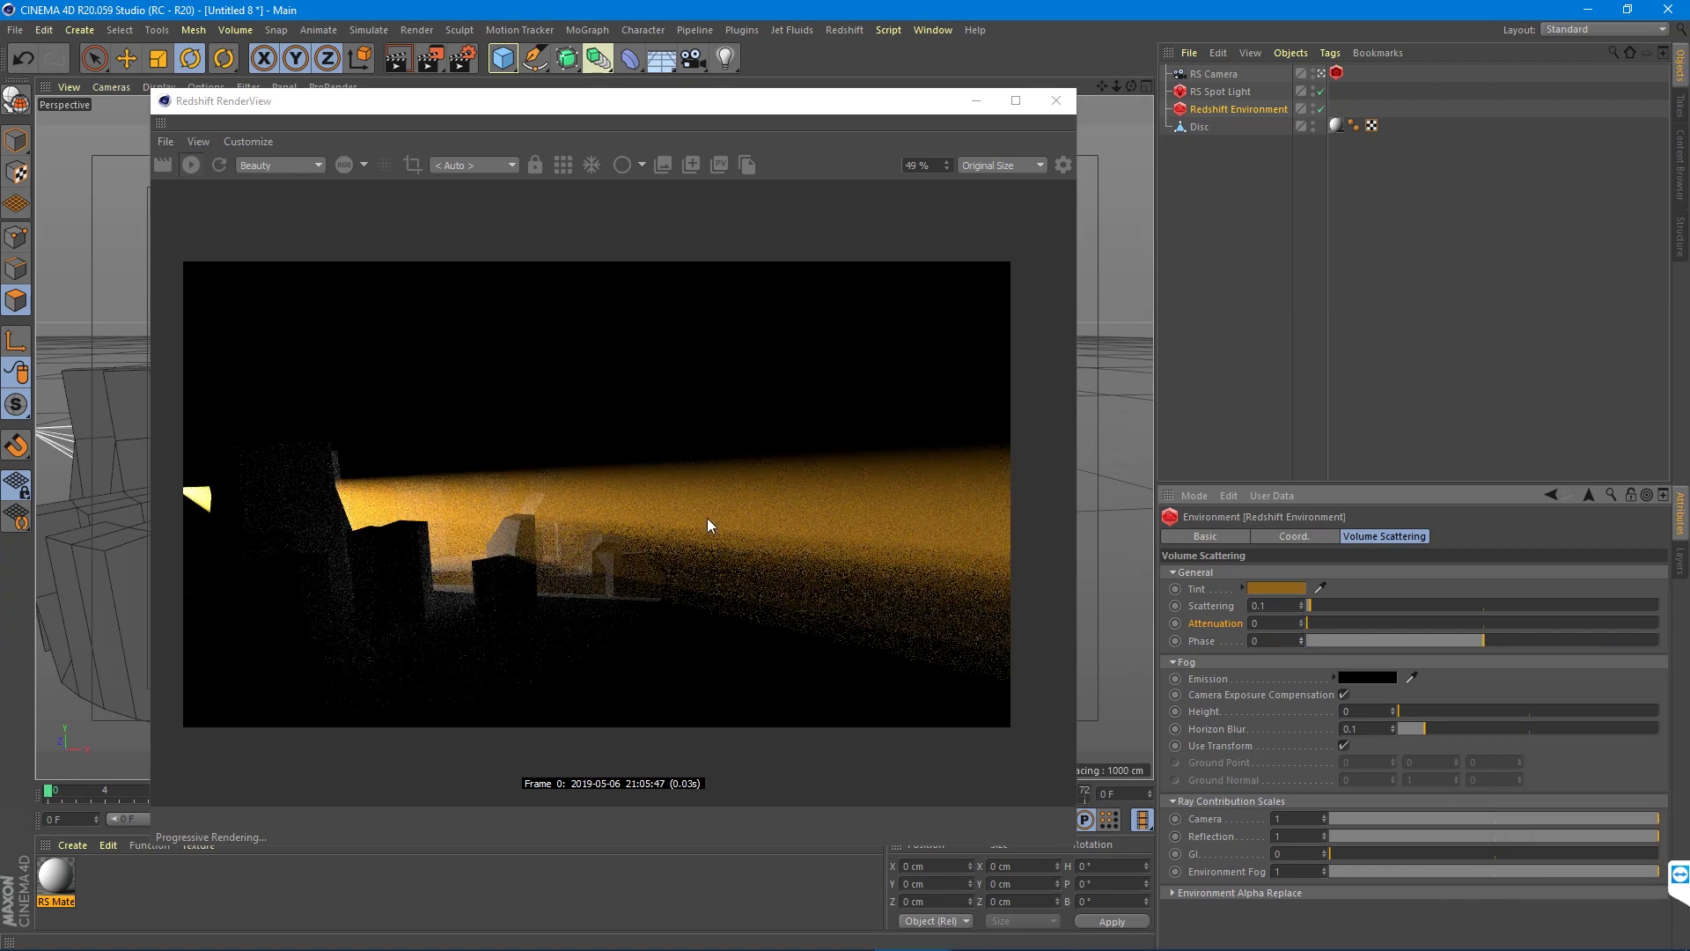
Step: Raise the Redshift Environment's attenuation in small increments to 0.026
drag(1456, 624, 1357, 623)
ctrl+click(1301, 620)
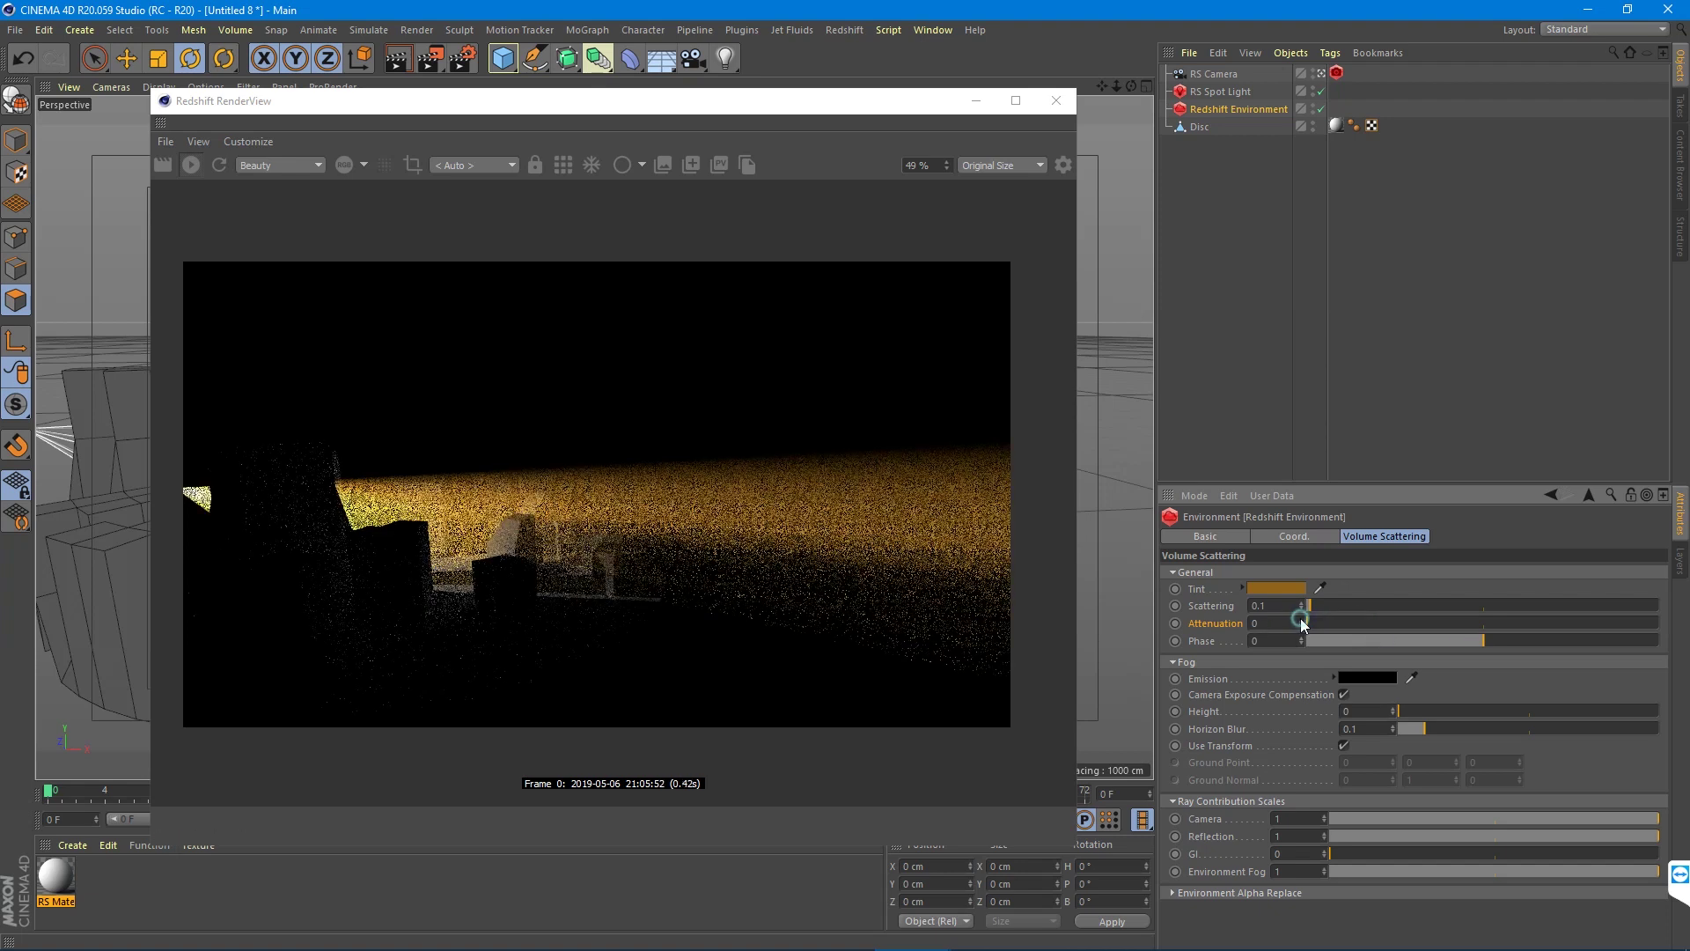
click(1302, 624)
click(1302, 620)
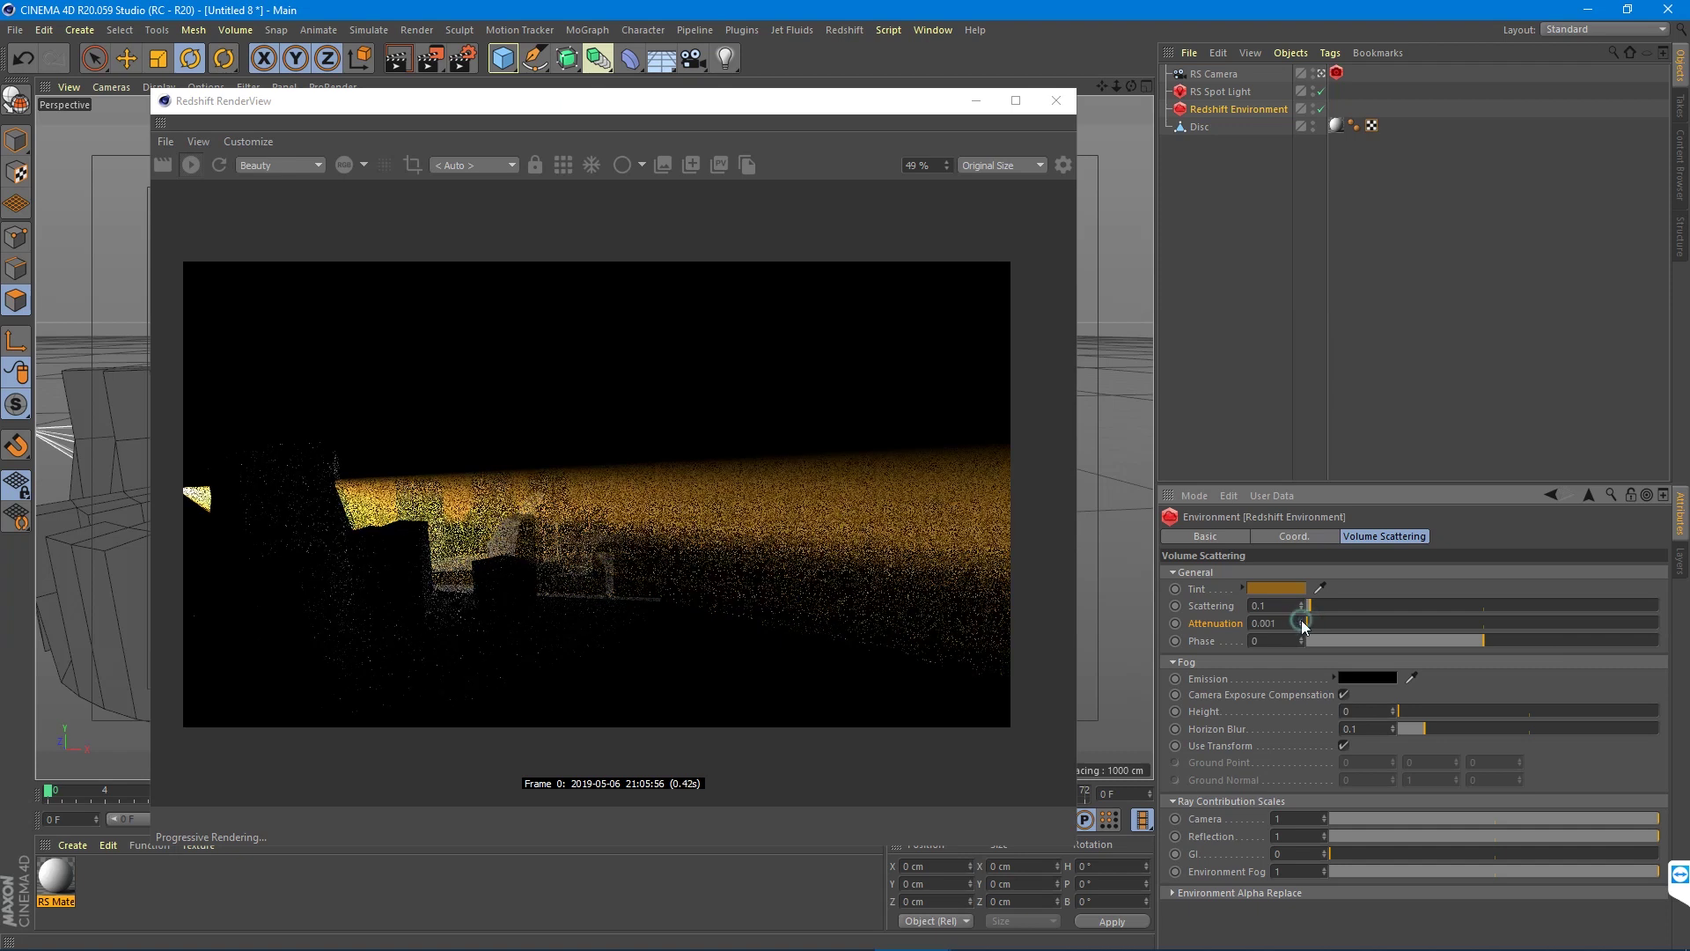
click(1302, 619)
drag(1302, 623, 1302, 611)
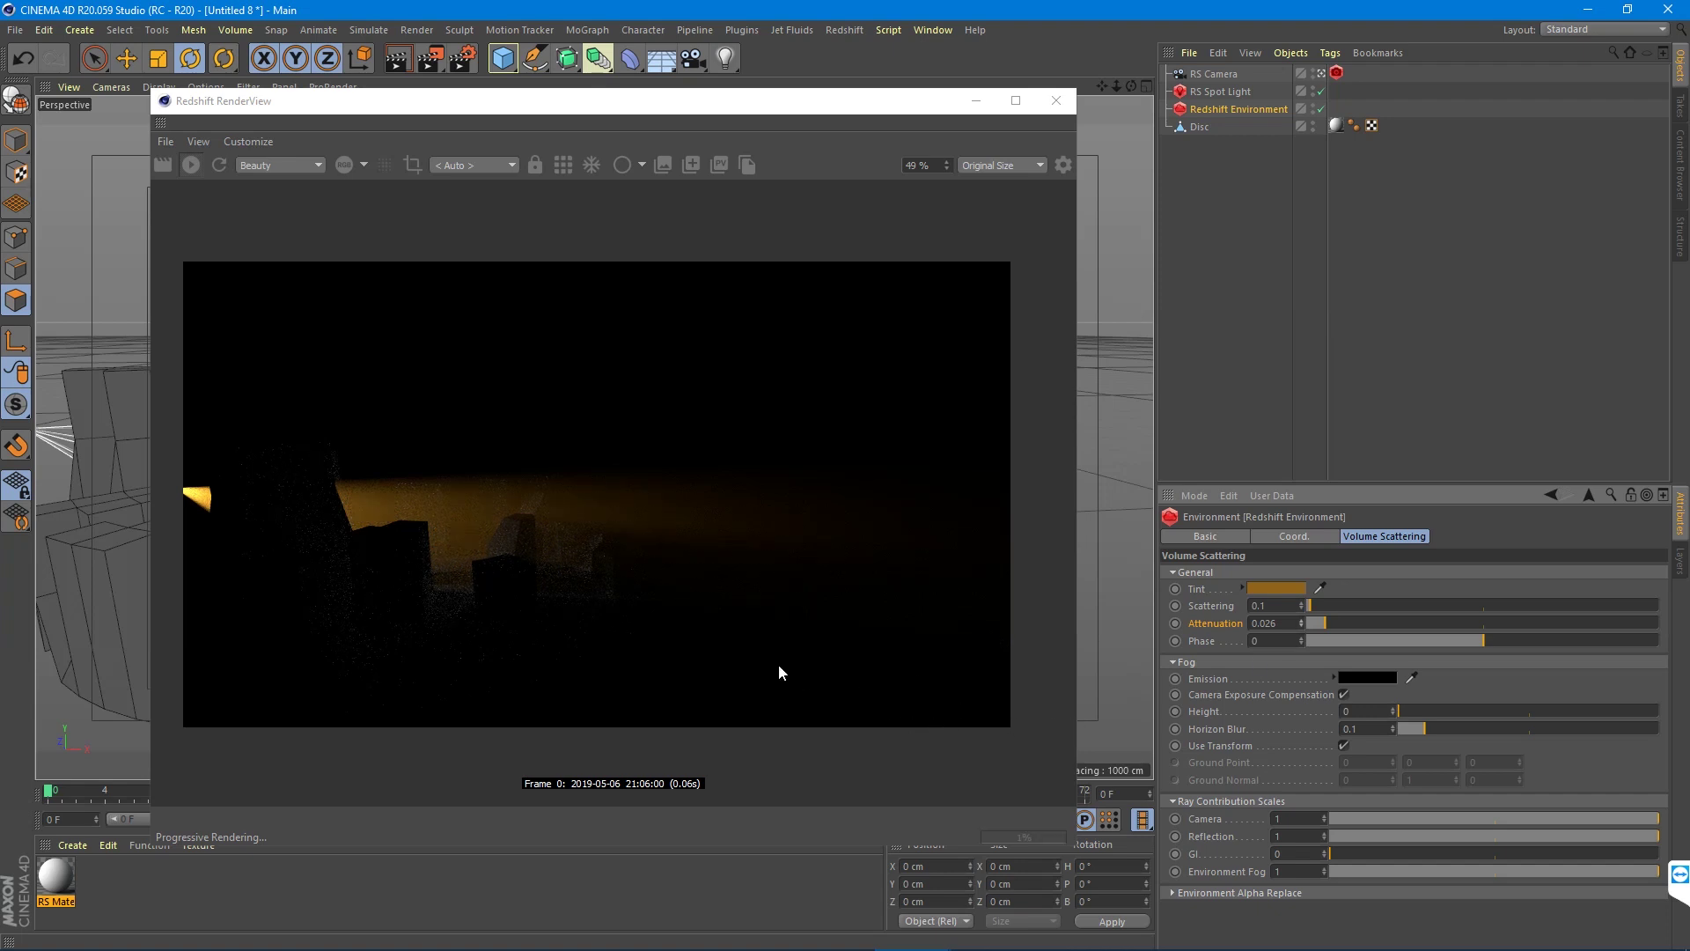
mouse_move(105, 477)
alt+mouse_down()
mouse_move(60, 491)
mouse_move(136, 515)
mouse_move(170, 466)
mouse_move(61, 553)
mouse_move(109, 493)
alt+mouse_up()
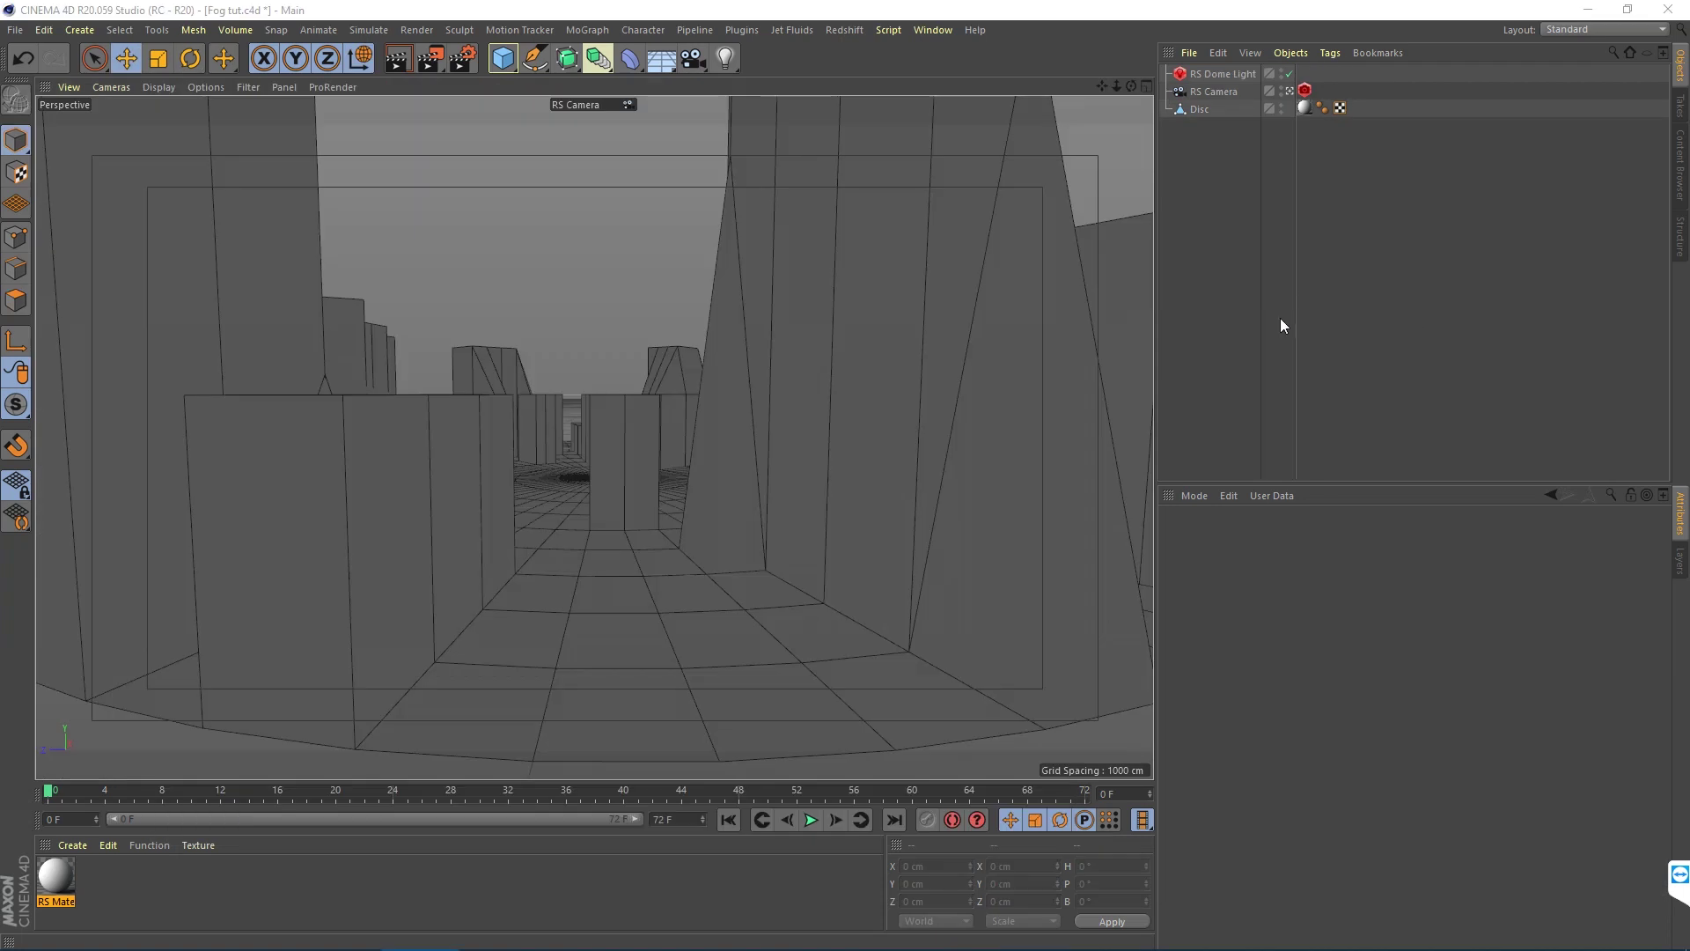
Step: Add a Redshift Environment object to the fog scene and review the dome light's general settings
click(844, 29)
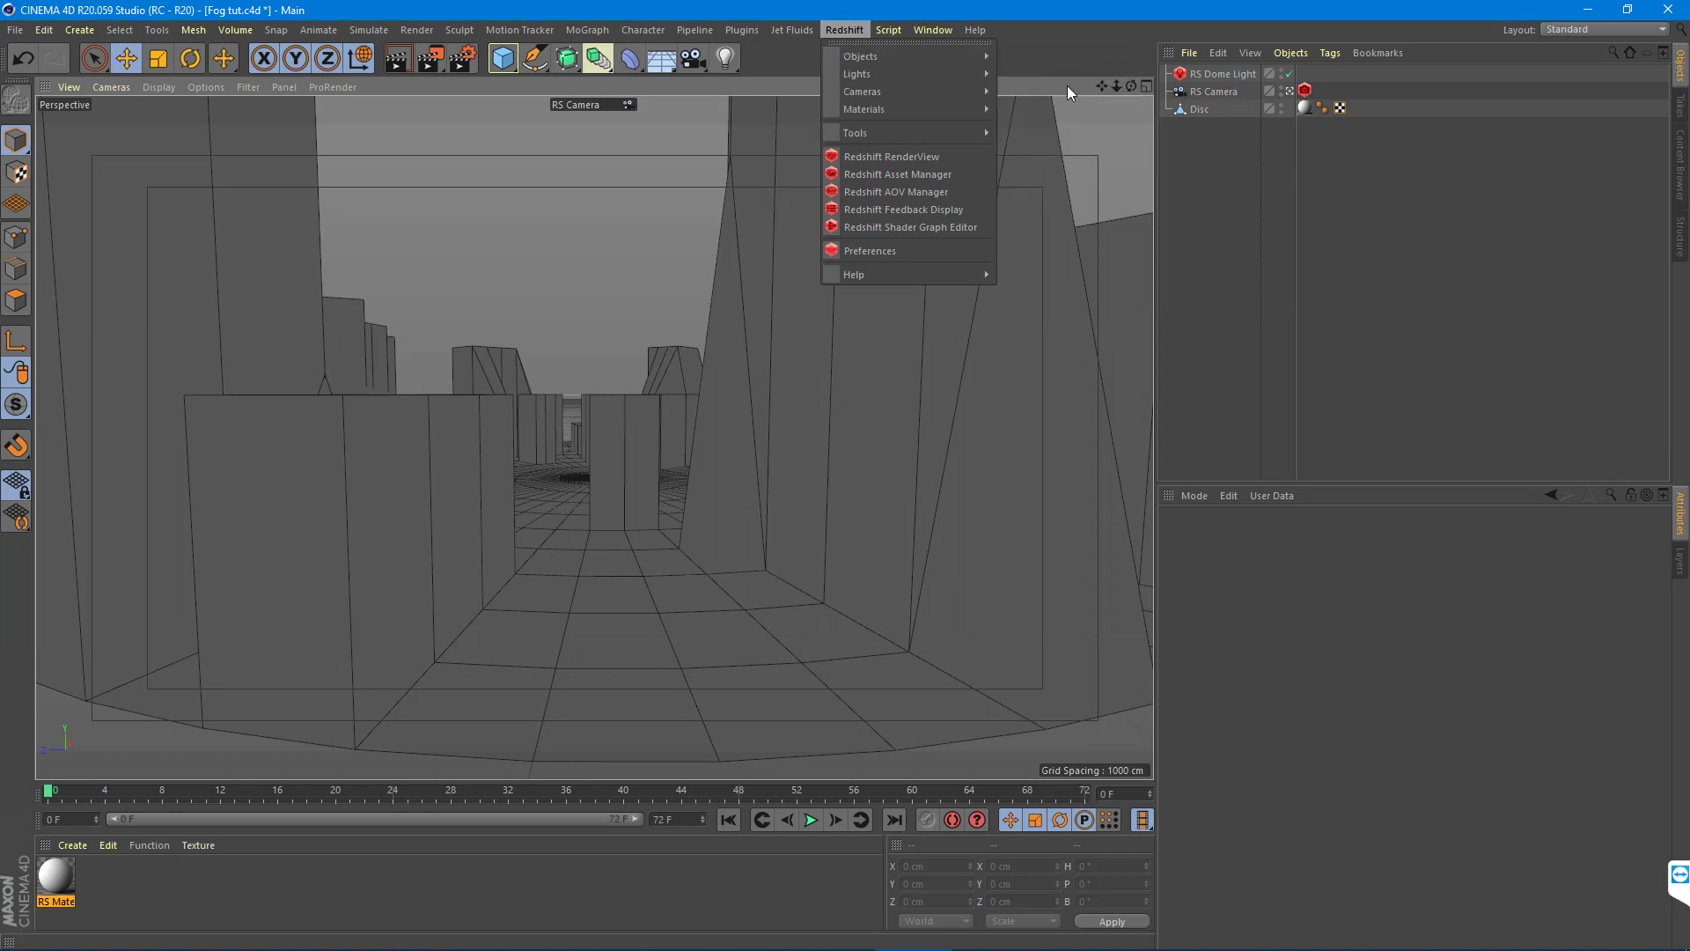
mouse_move(905, 55)
click(1039, 74)
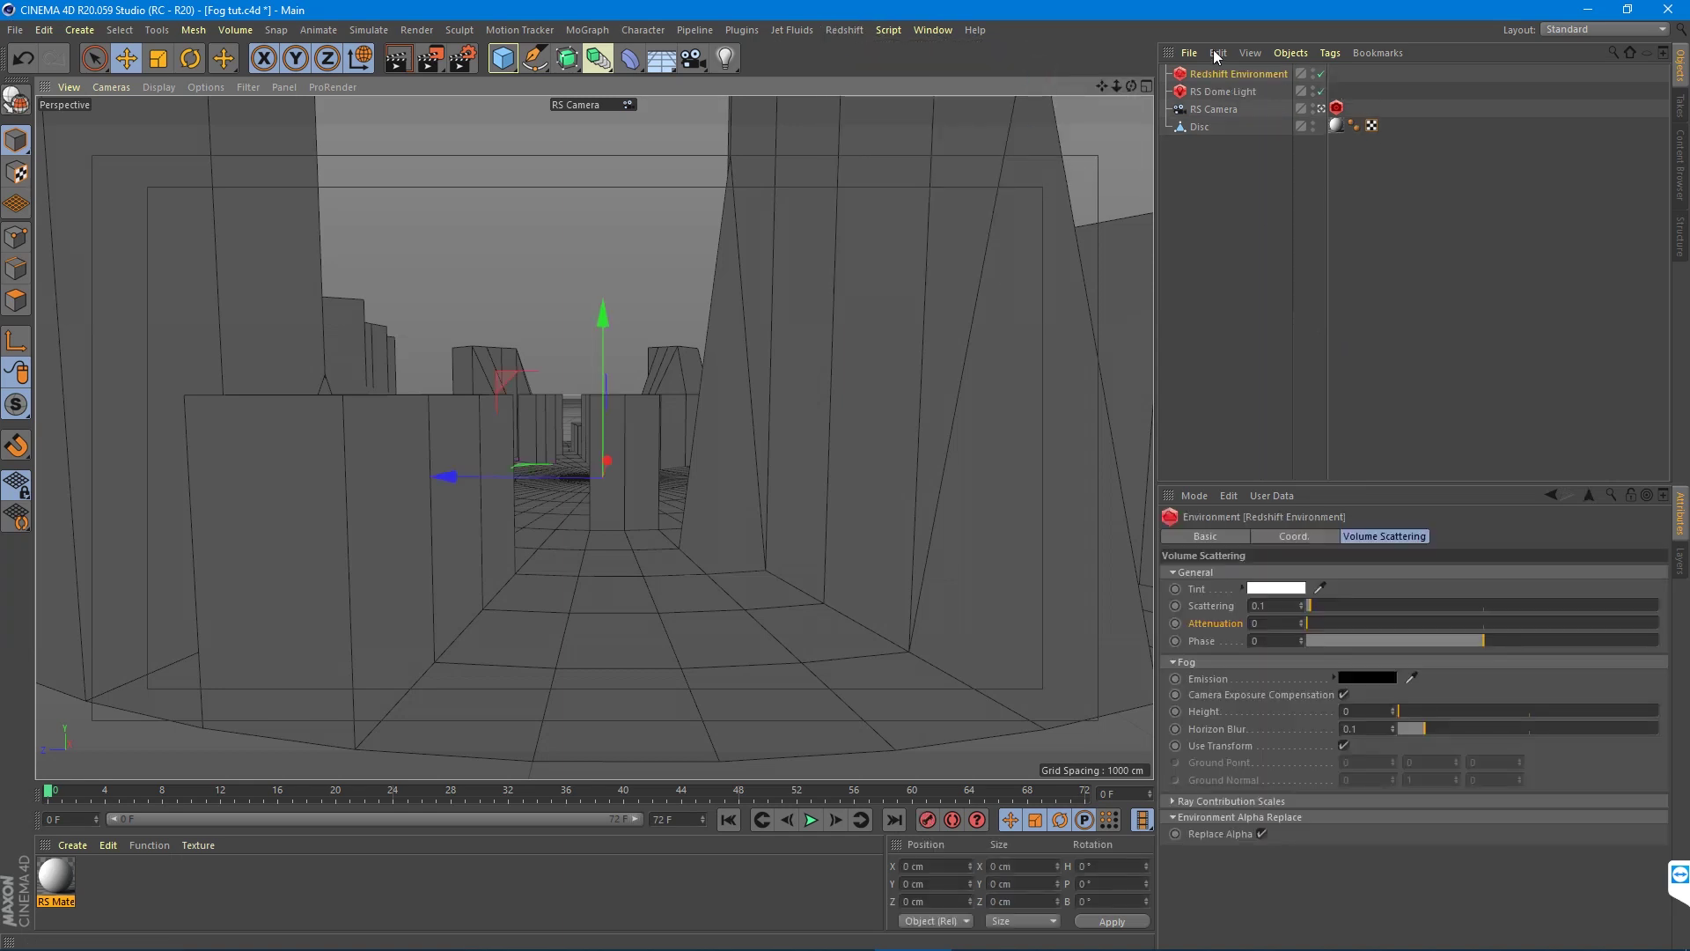
click(1229, 94)
click(1314, 536)
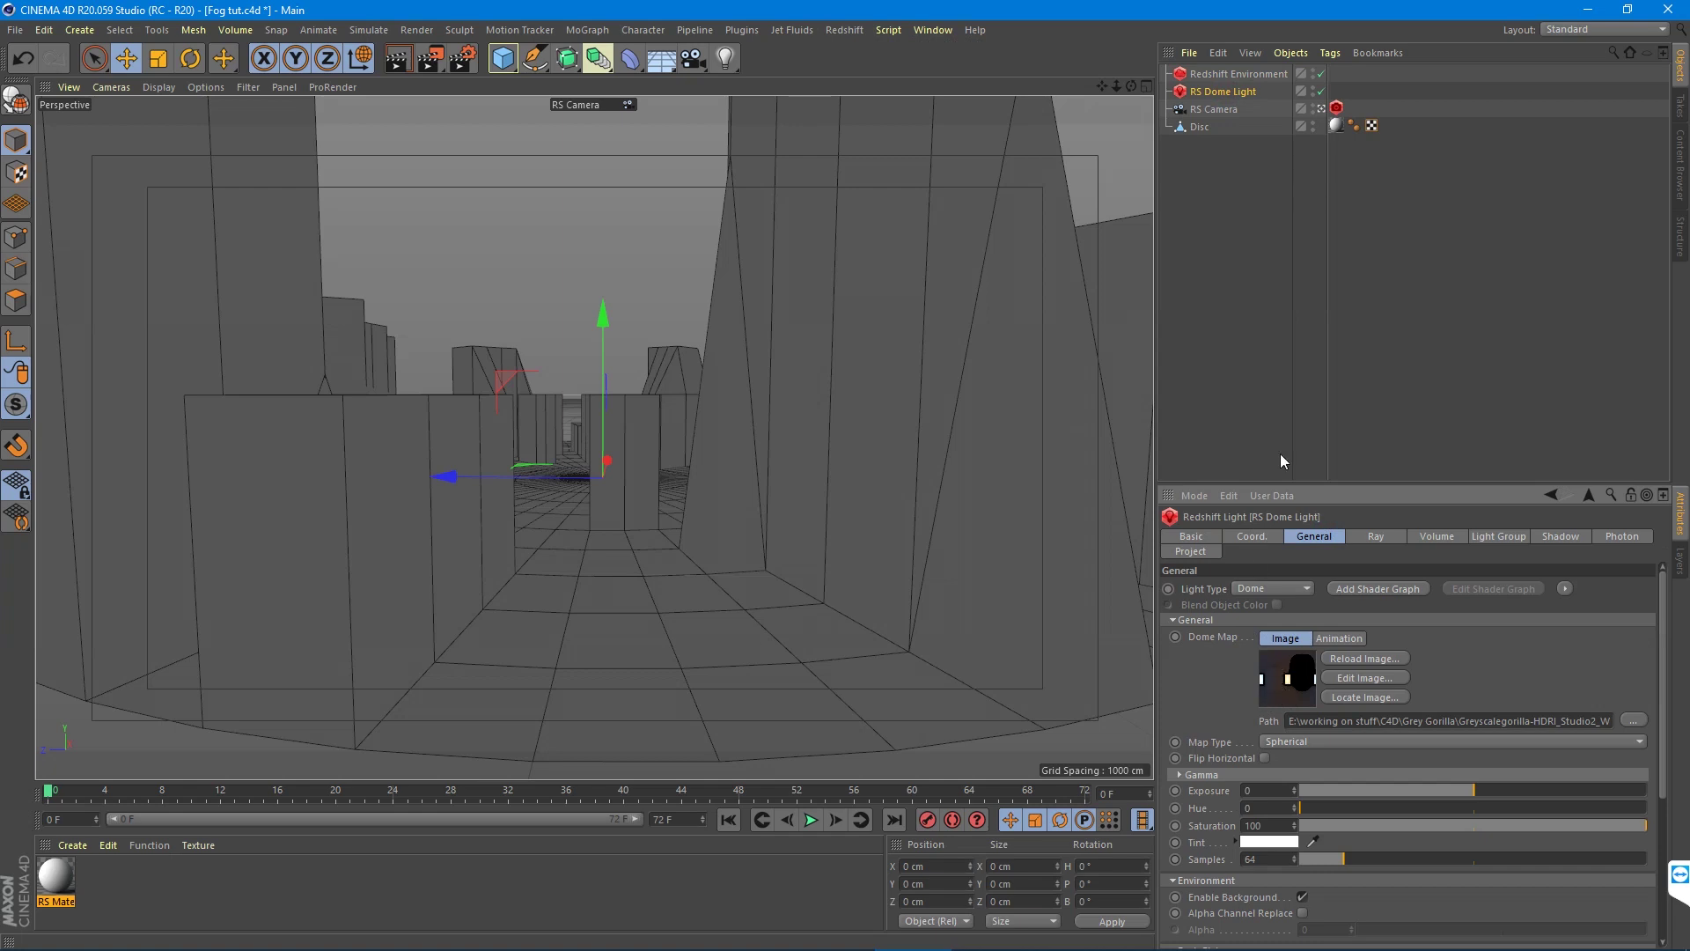
click(1221, 75)
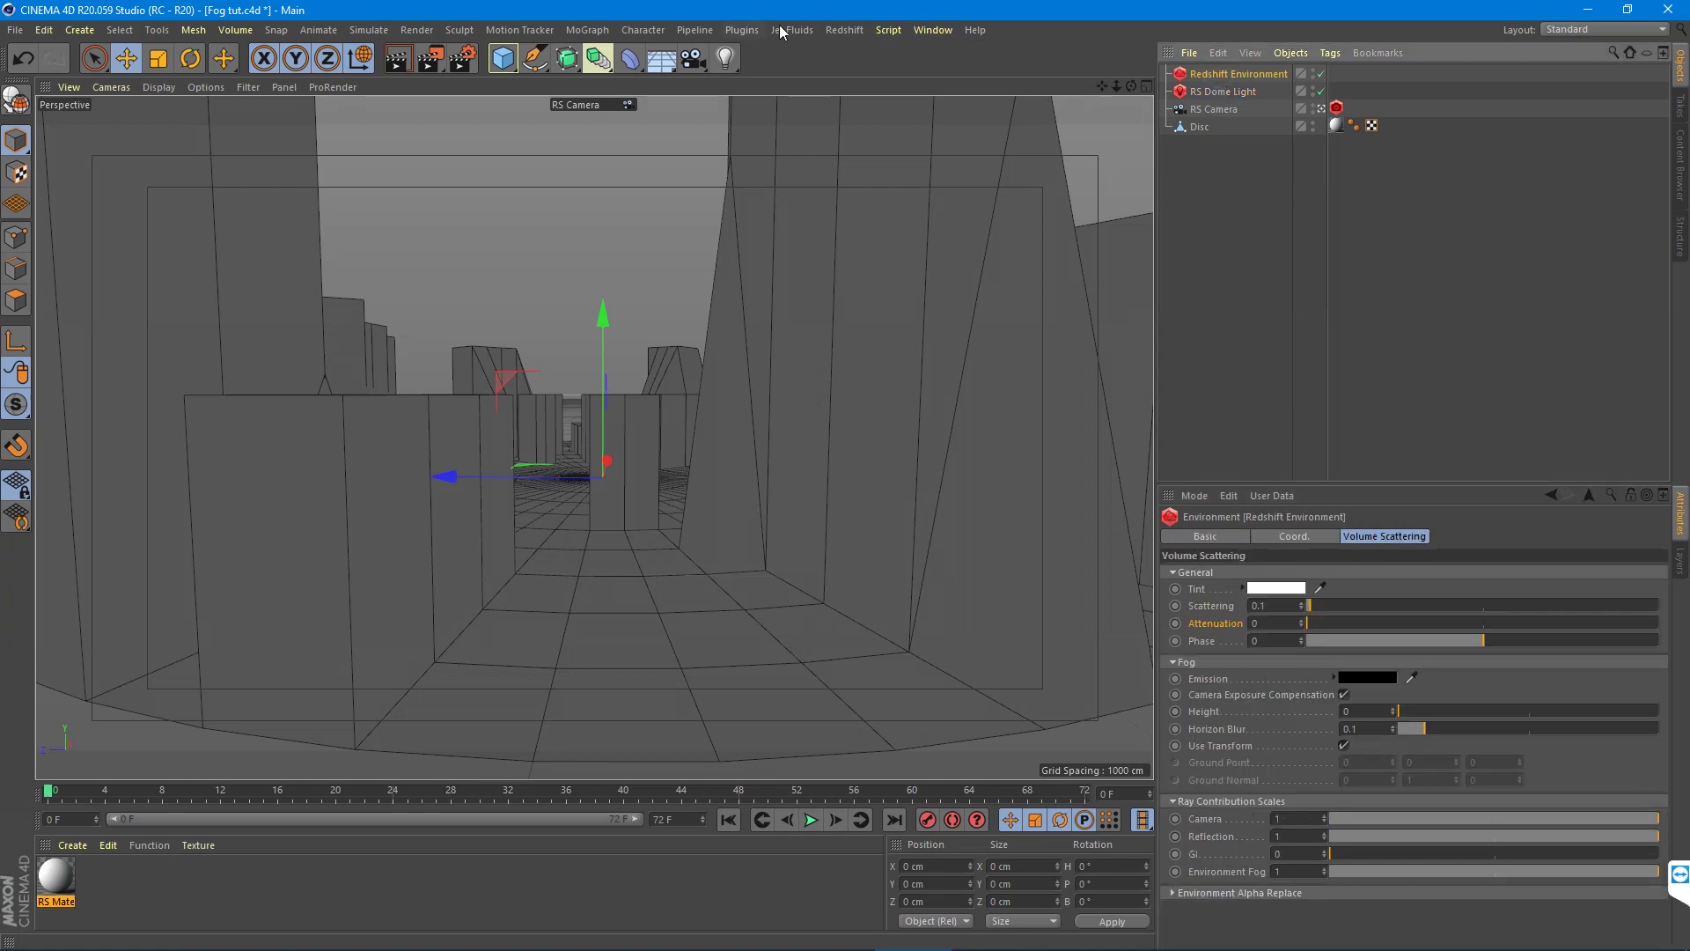
Step: Set the dome light's volume contribution scale to 1
click(844, 30)
mouse_move(843, 75)
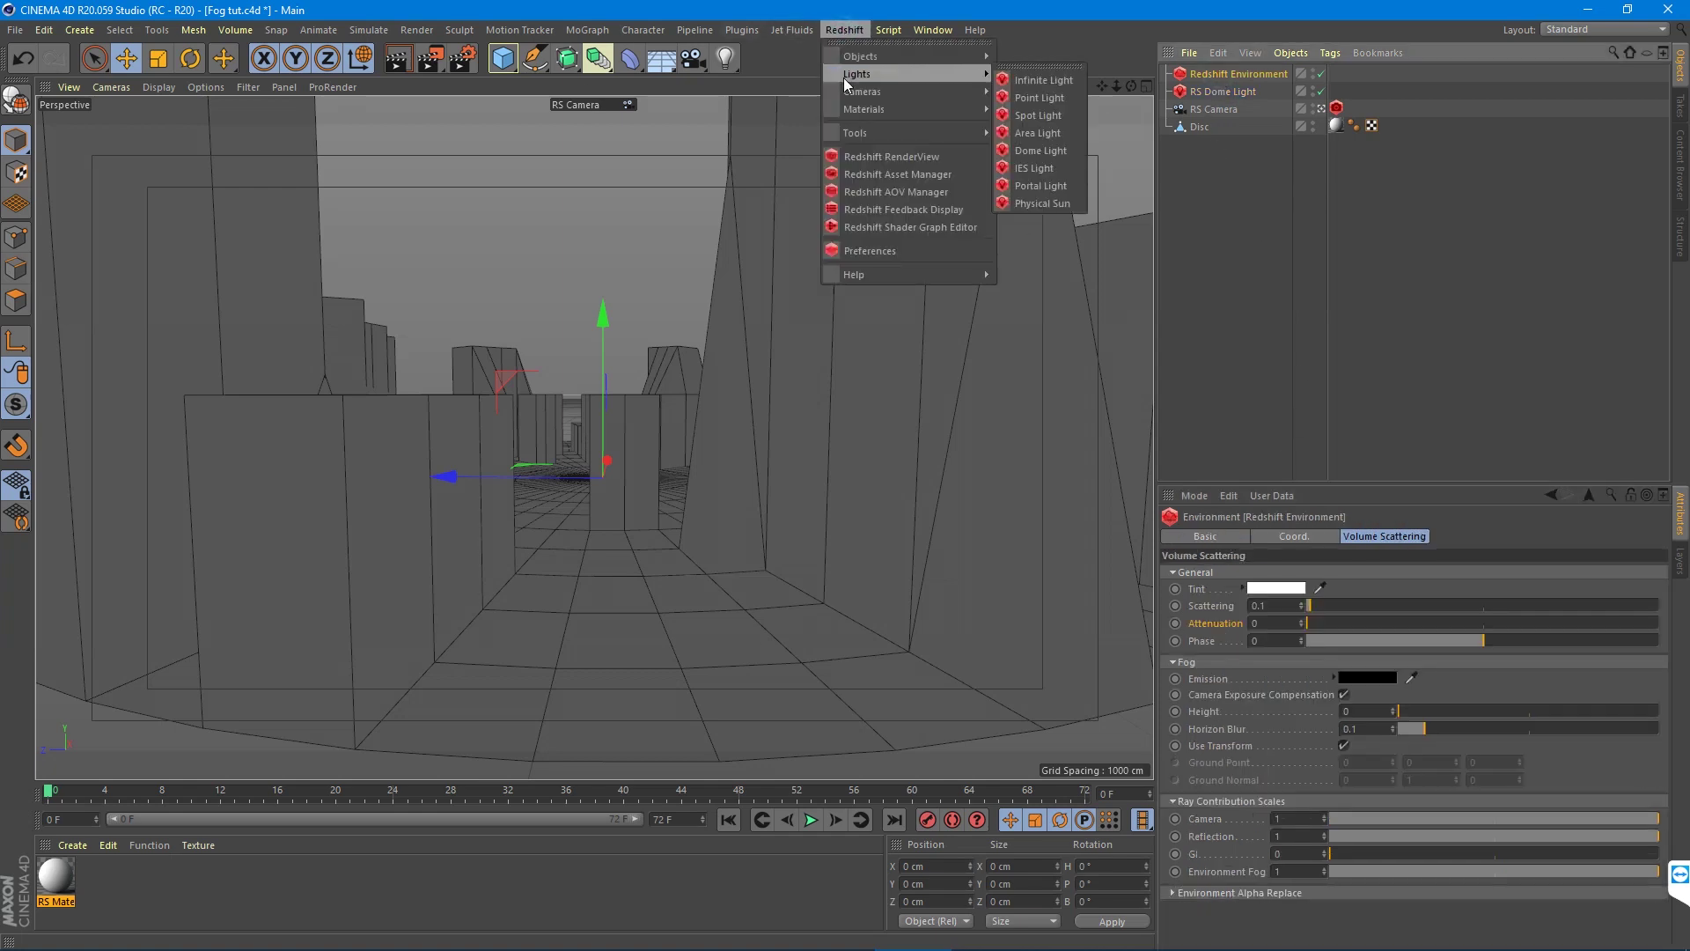
click(1223, 92)
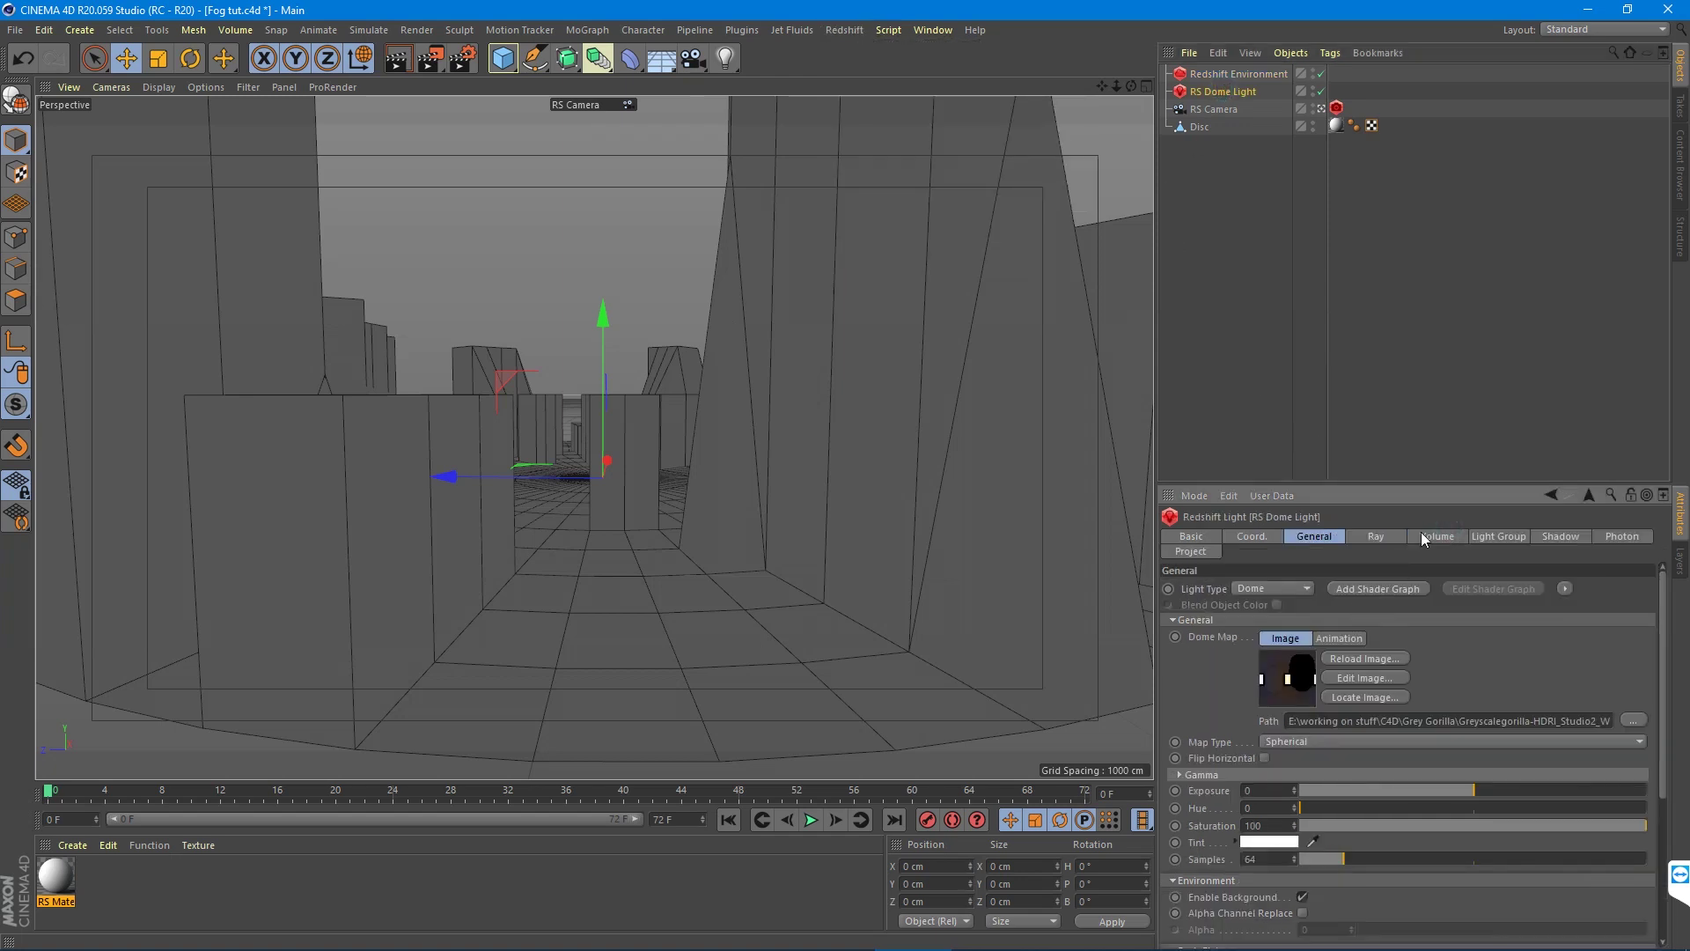
click(1421, 536)
drag(1338, 587, 1667, 588)
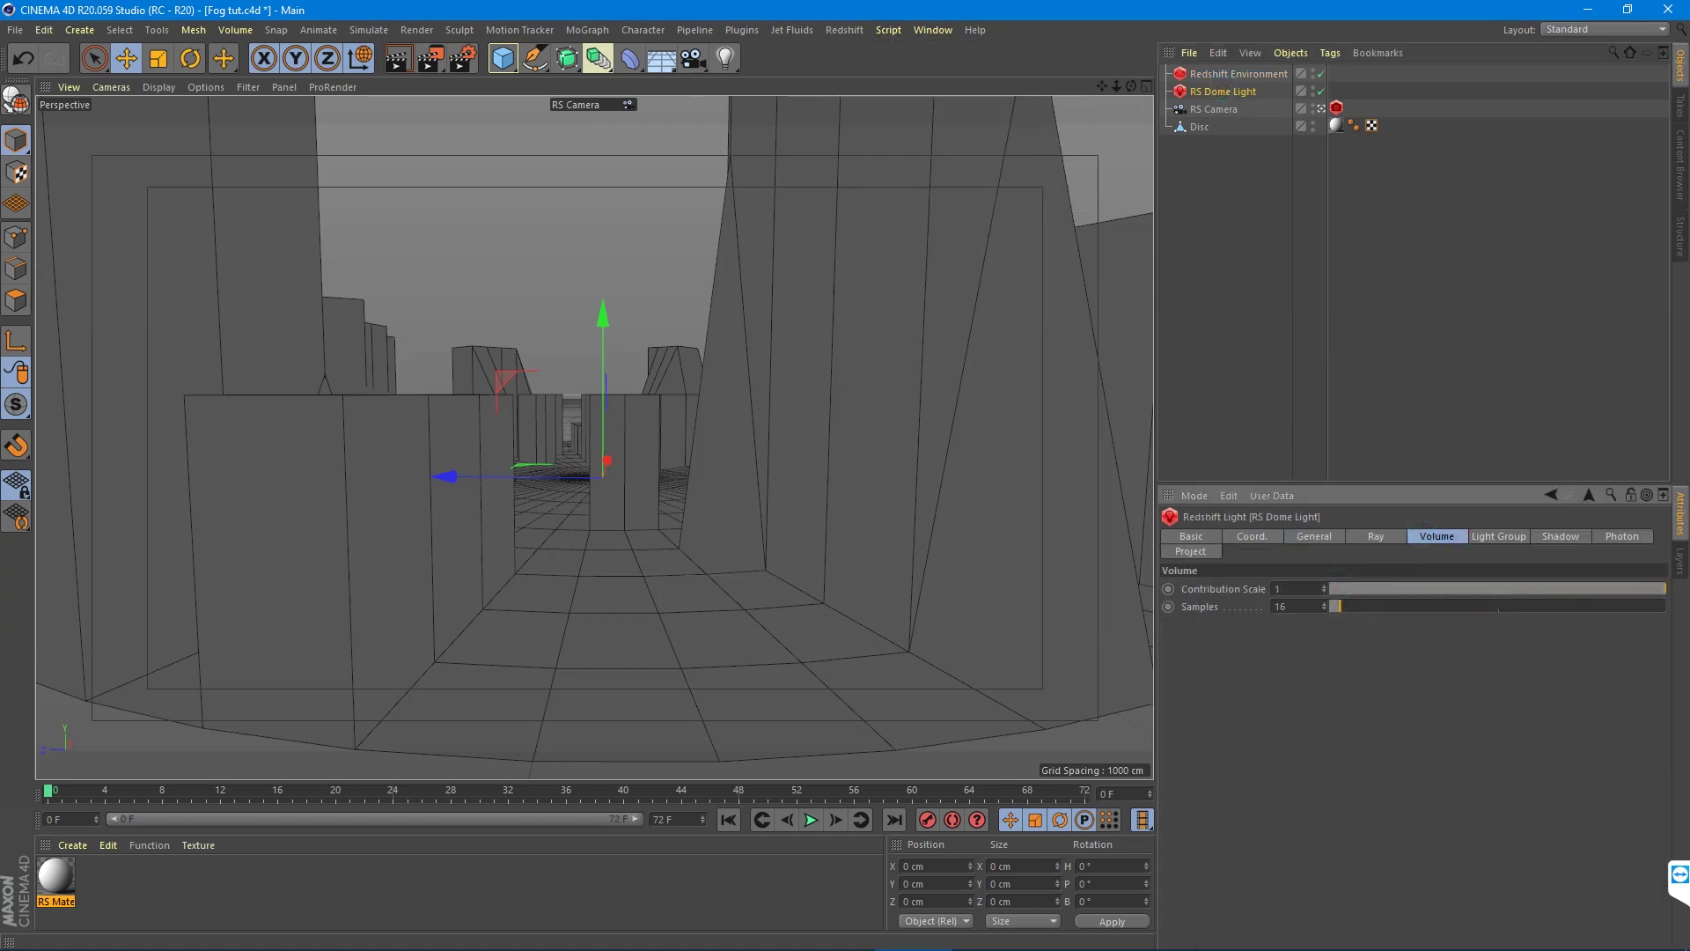
Step: Open the Redshift RenderView, start the live render and show the Redshift Environment's volume scattering settings
click(843, 30)
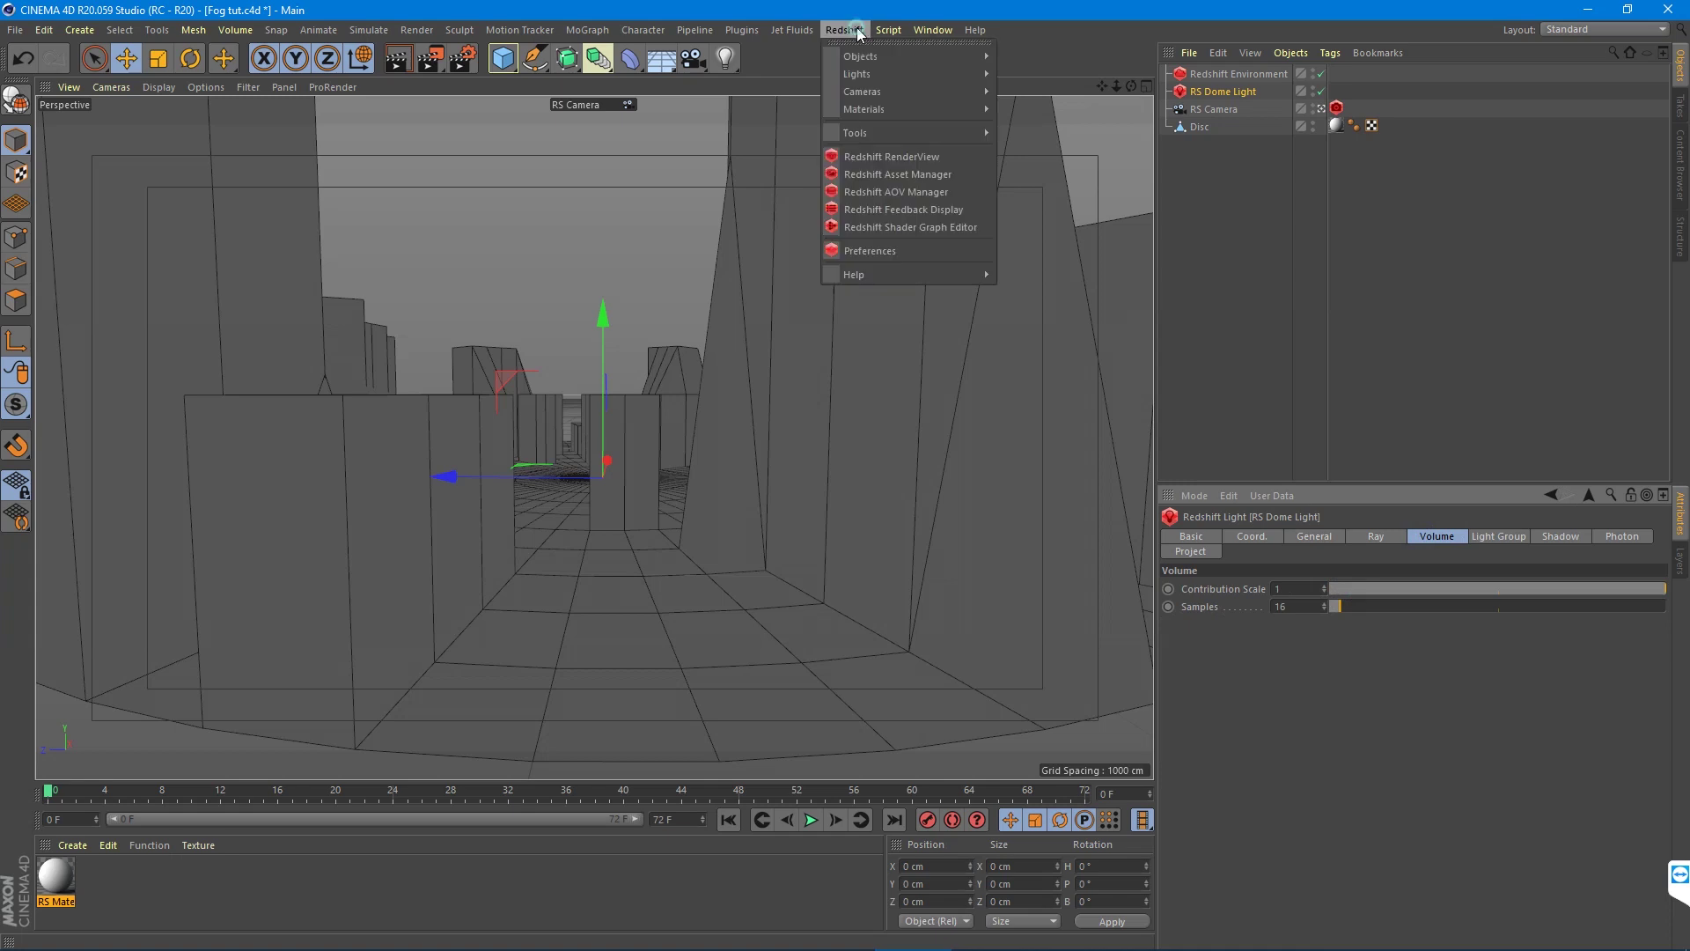
click(859, 151)
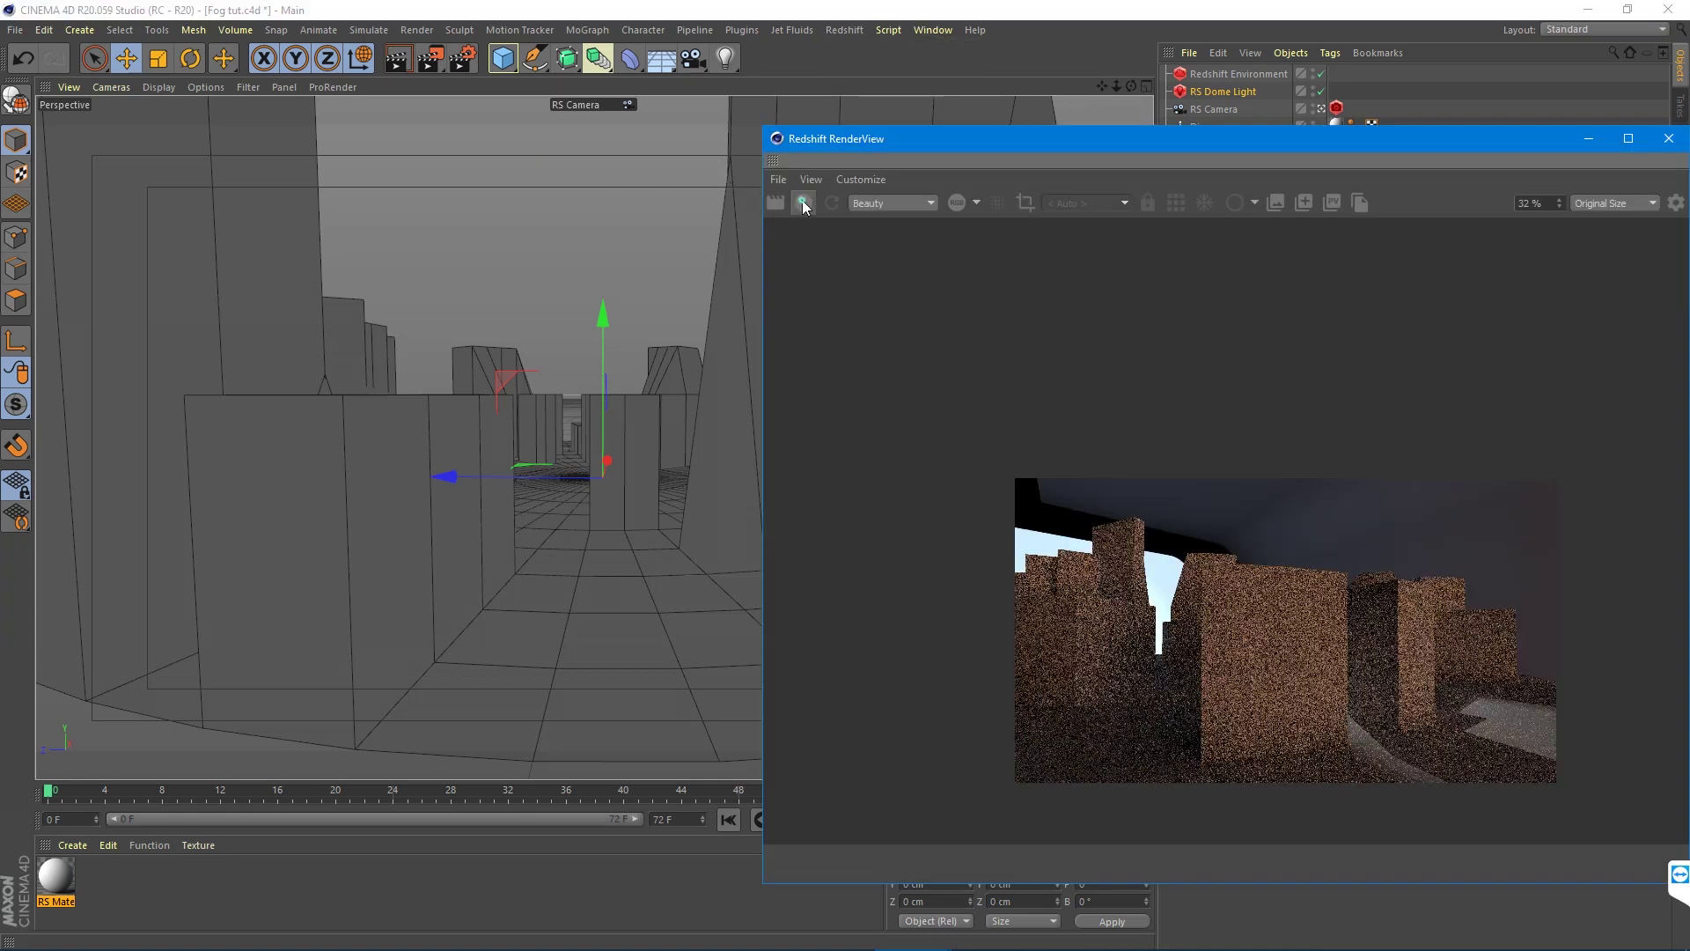
click(803, 203)
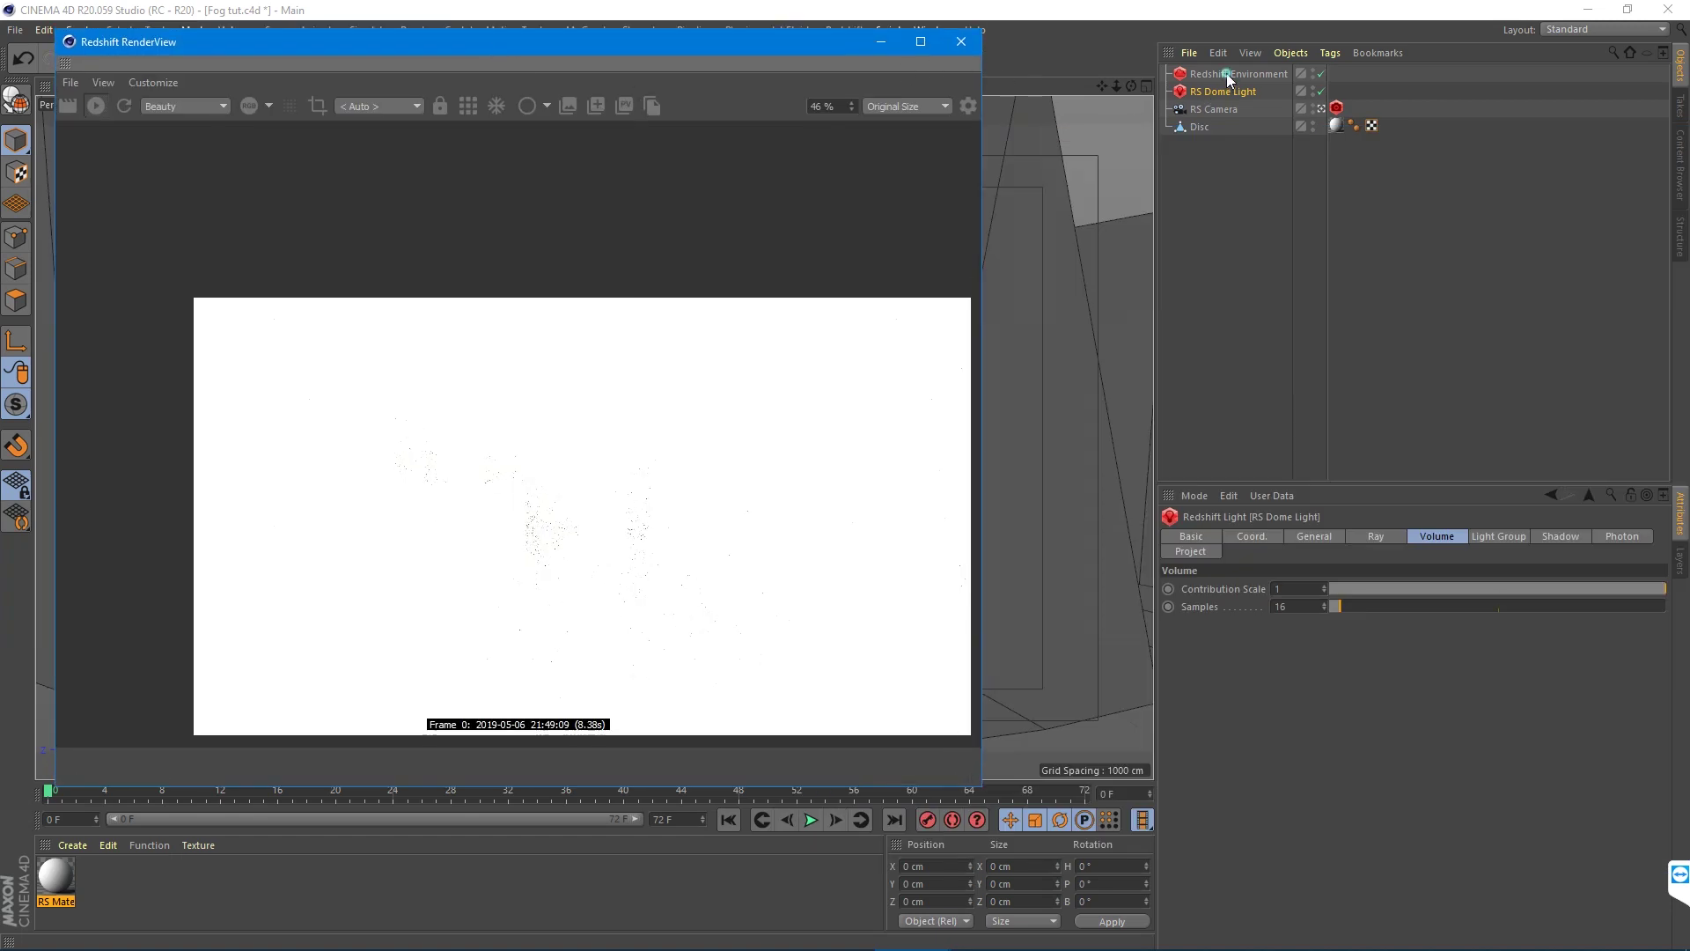
click(1227, 73)
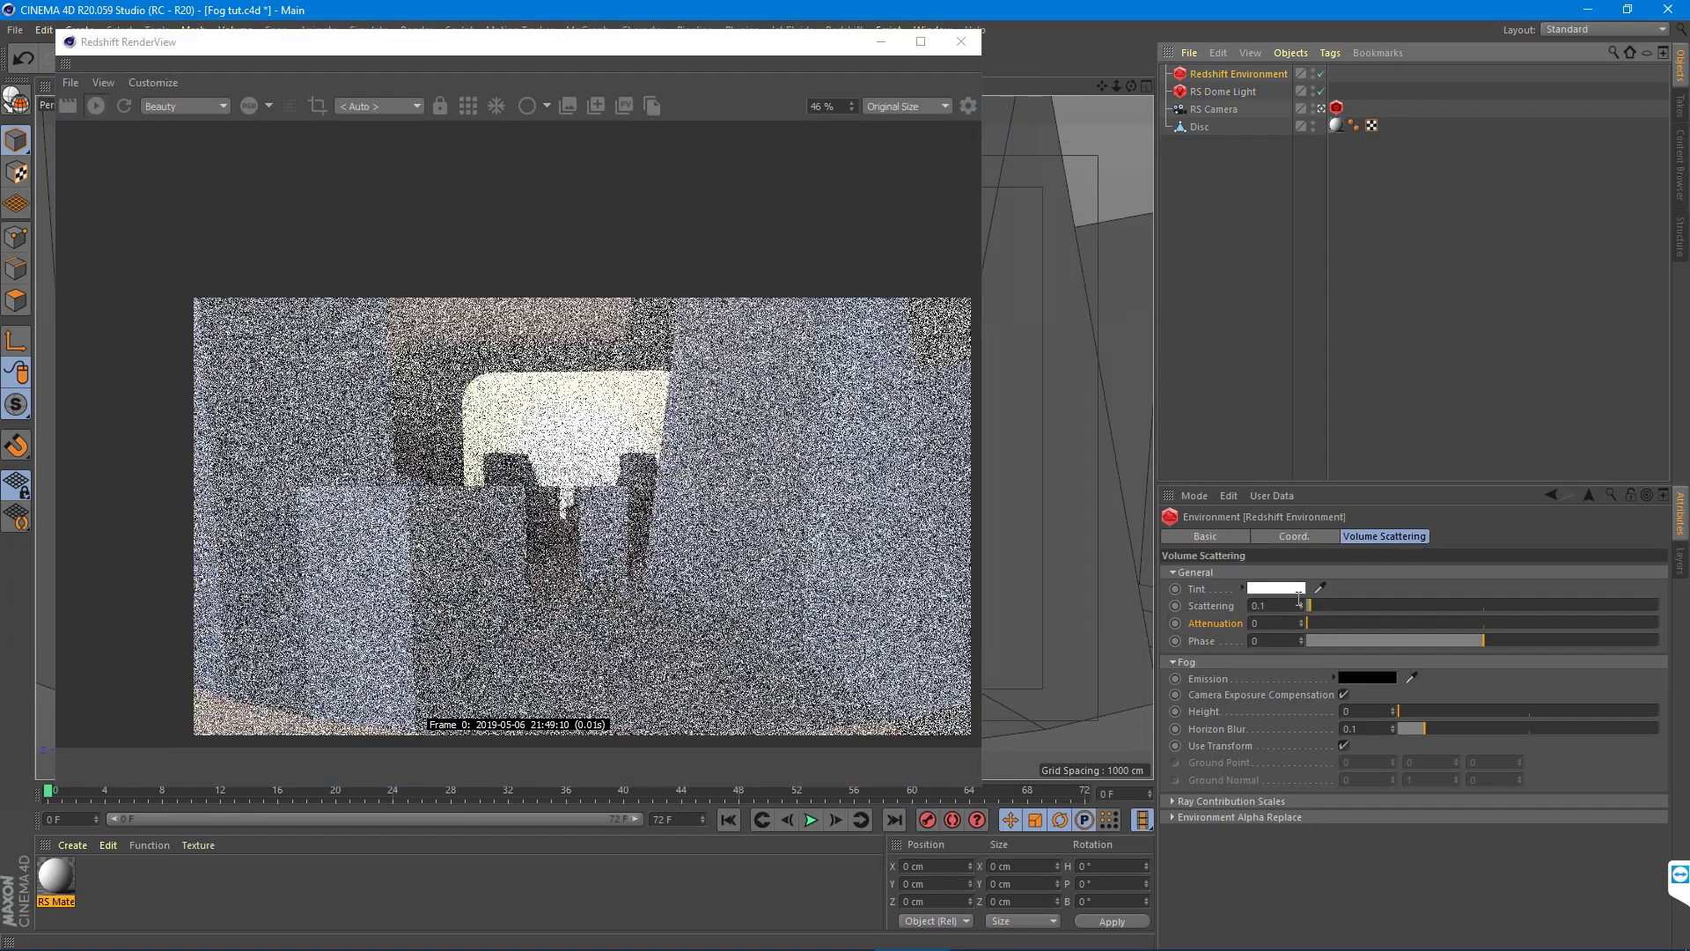
Step: Set the Redshift Environment's scattering to 0 and change its fog emission colour to near-white
click(1296, 607)
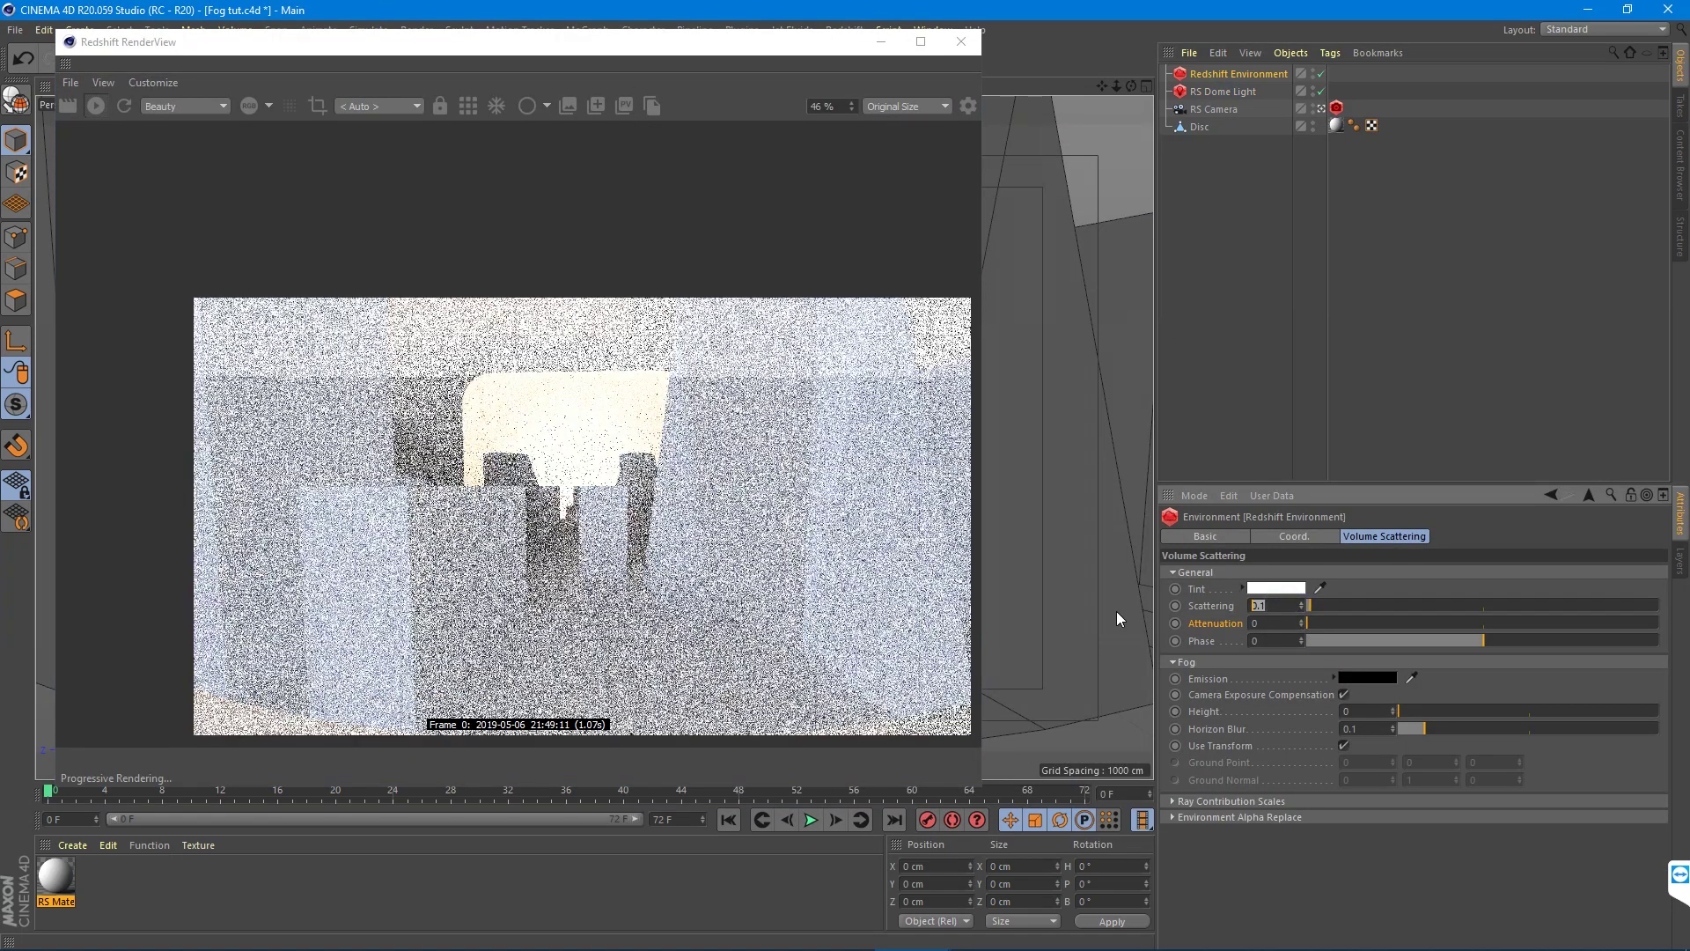
text(0)
key(Return)
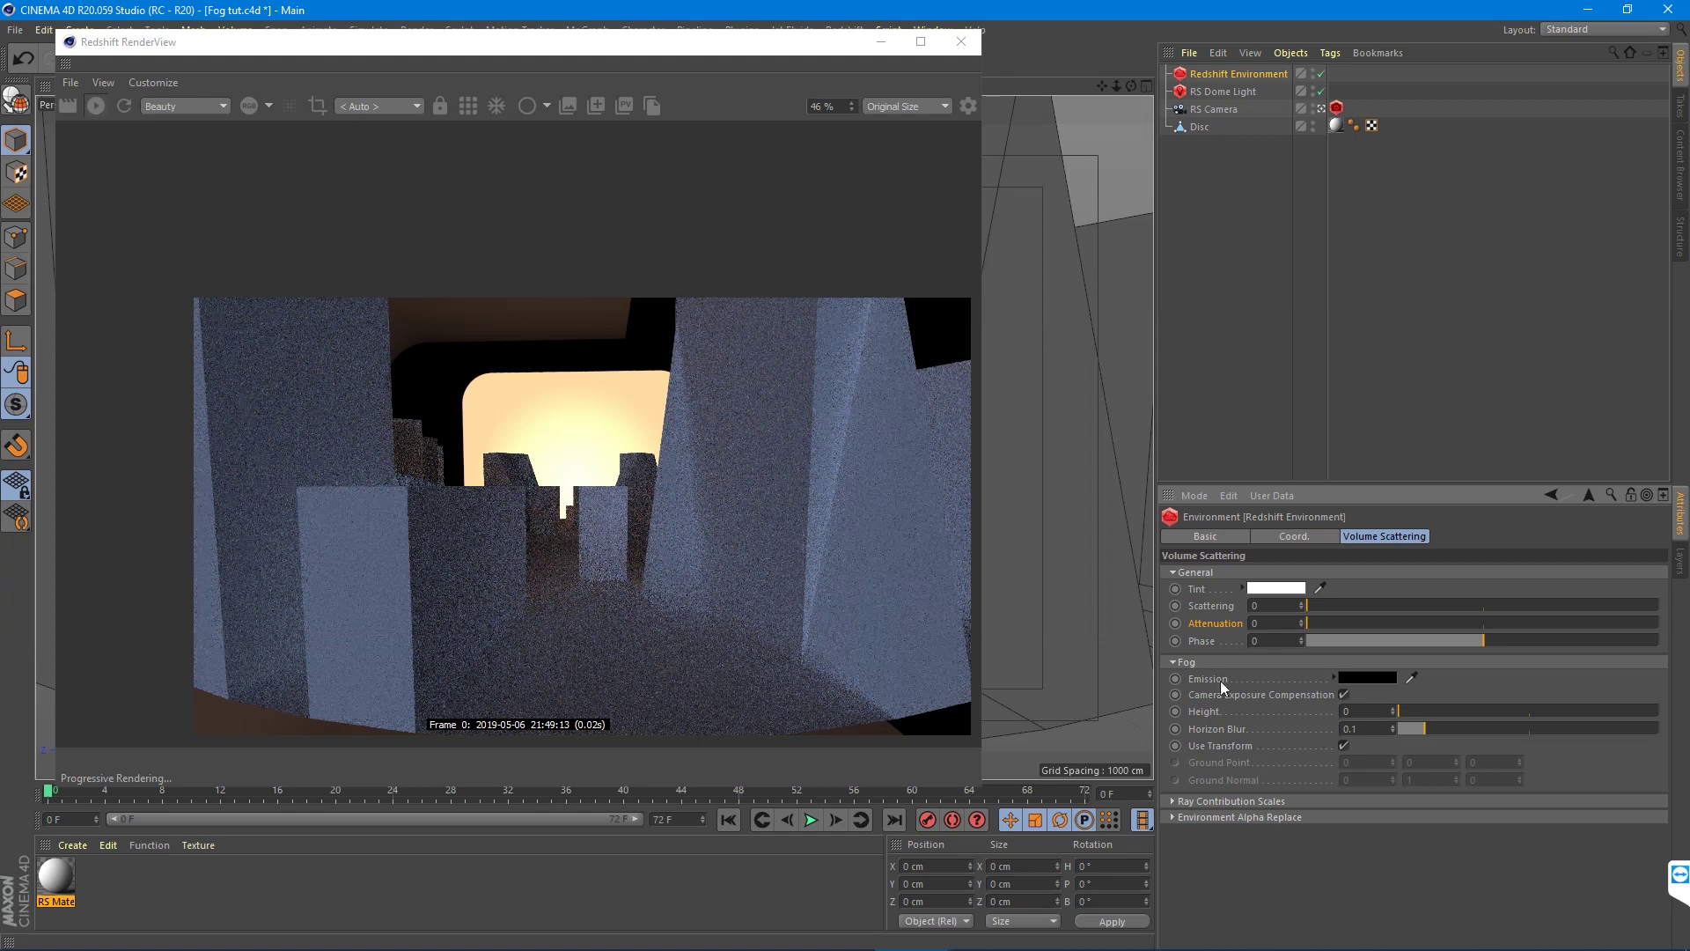
click(1343, 677)
drag(1401, 711, 1501, 714)
click(1331, 739)
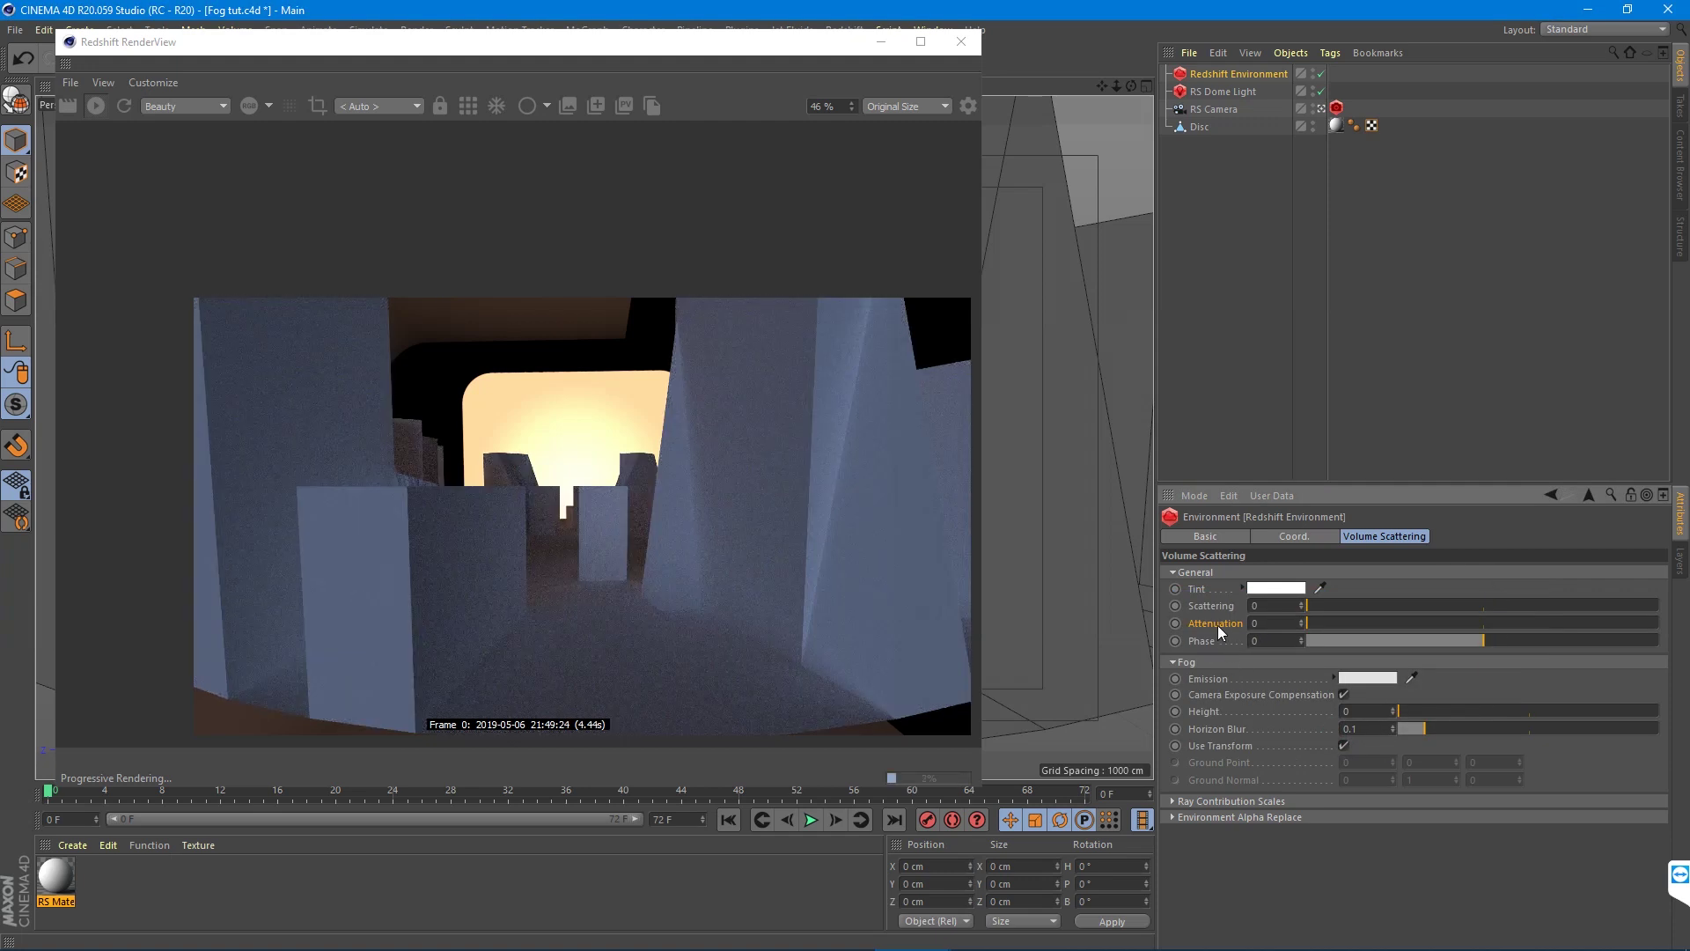
Step: Test the Environment's attenuation at 0.084, 0.032 and 0.004, and settle on 0.032
drag(1312, 621, 1365, 636)
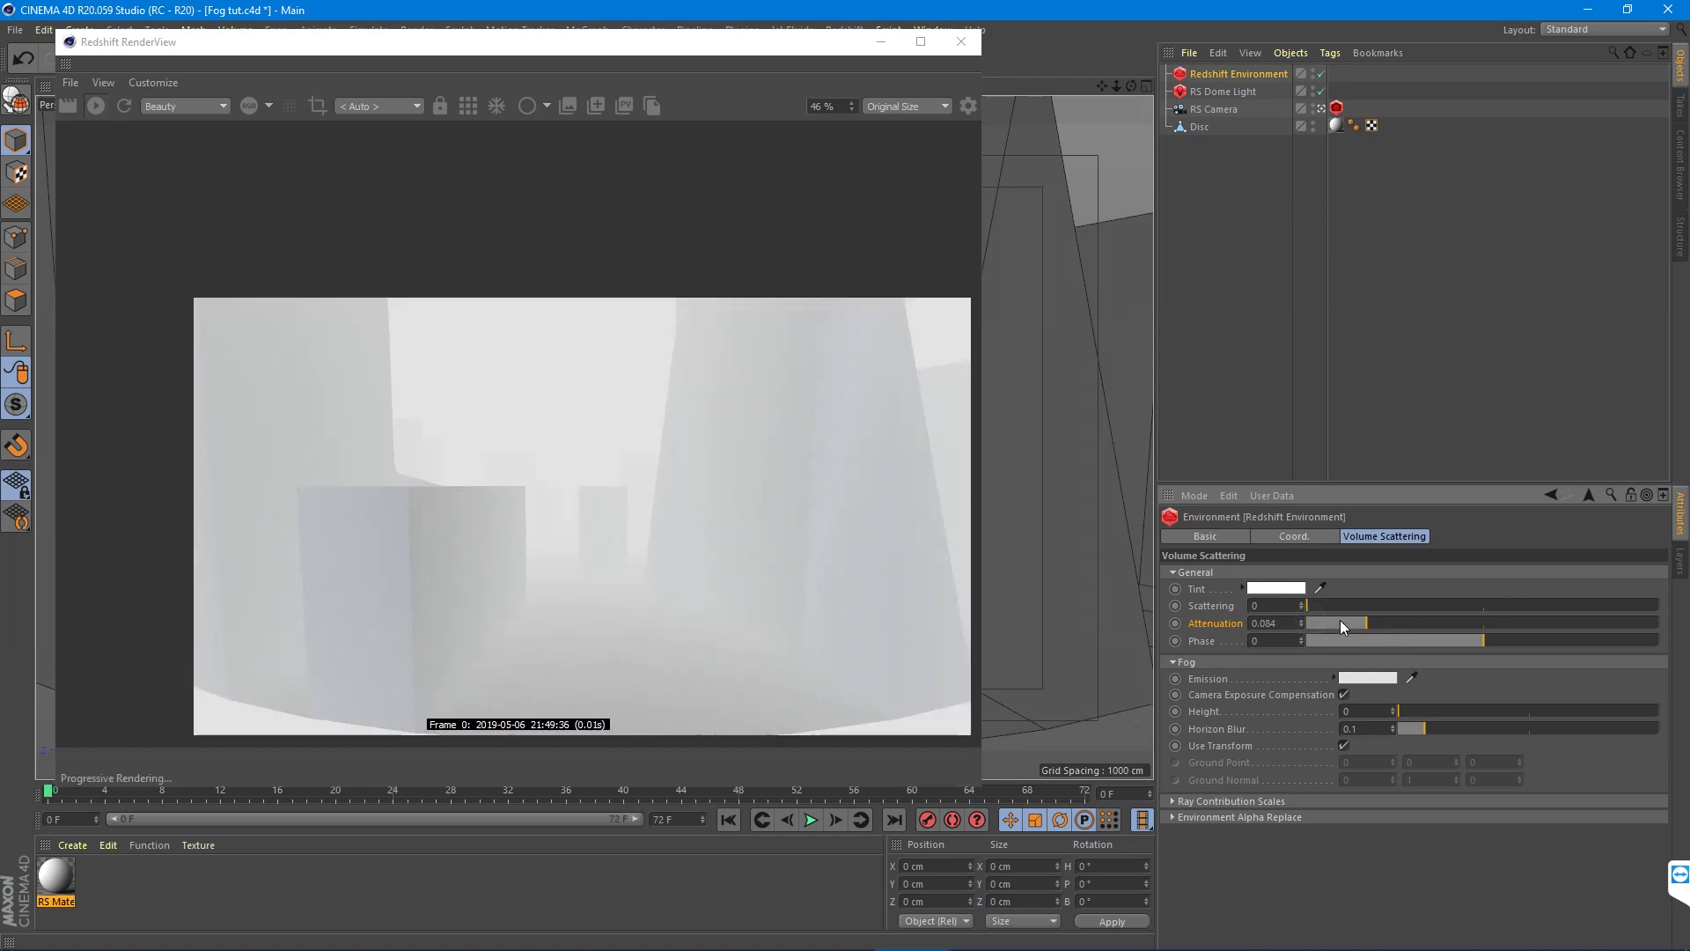
click(1329, 623)
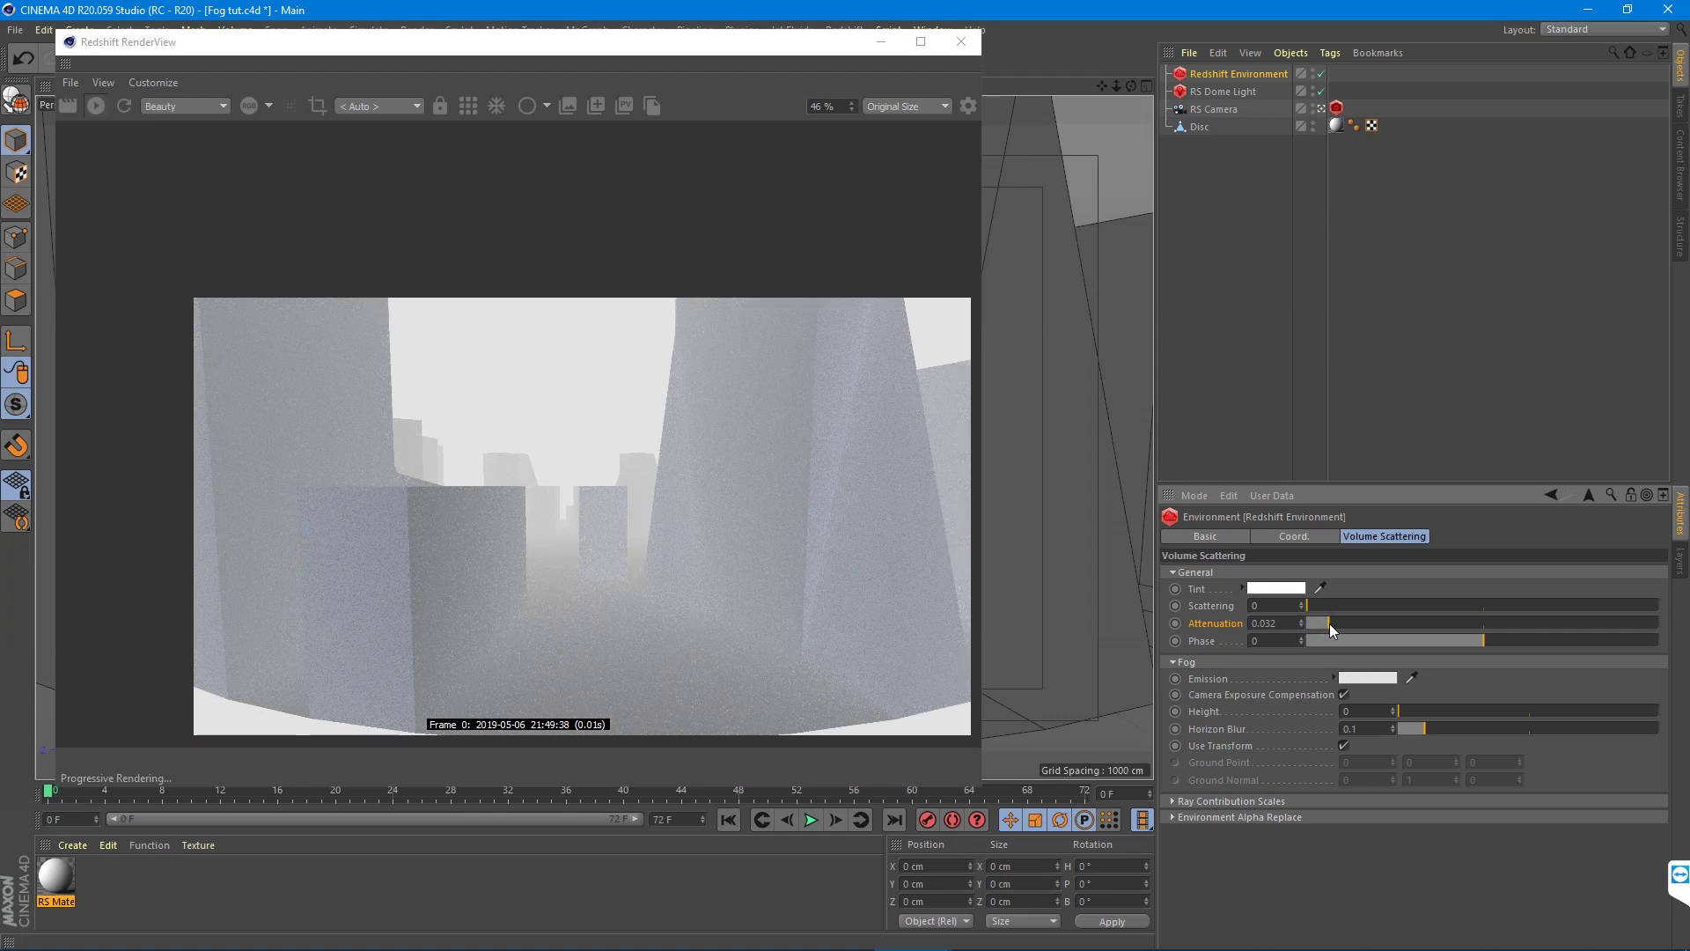
click(1310, 629)
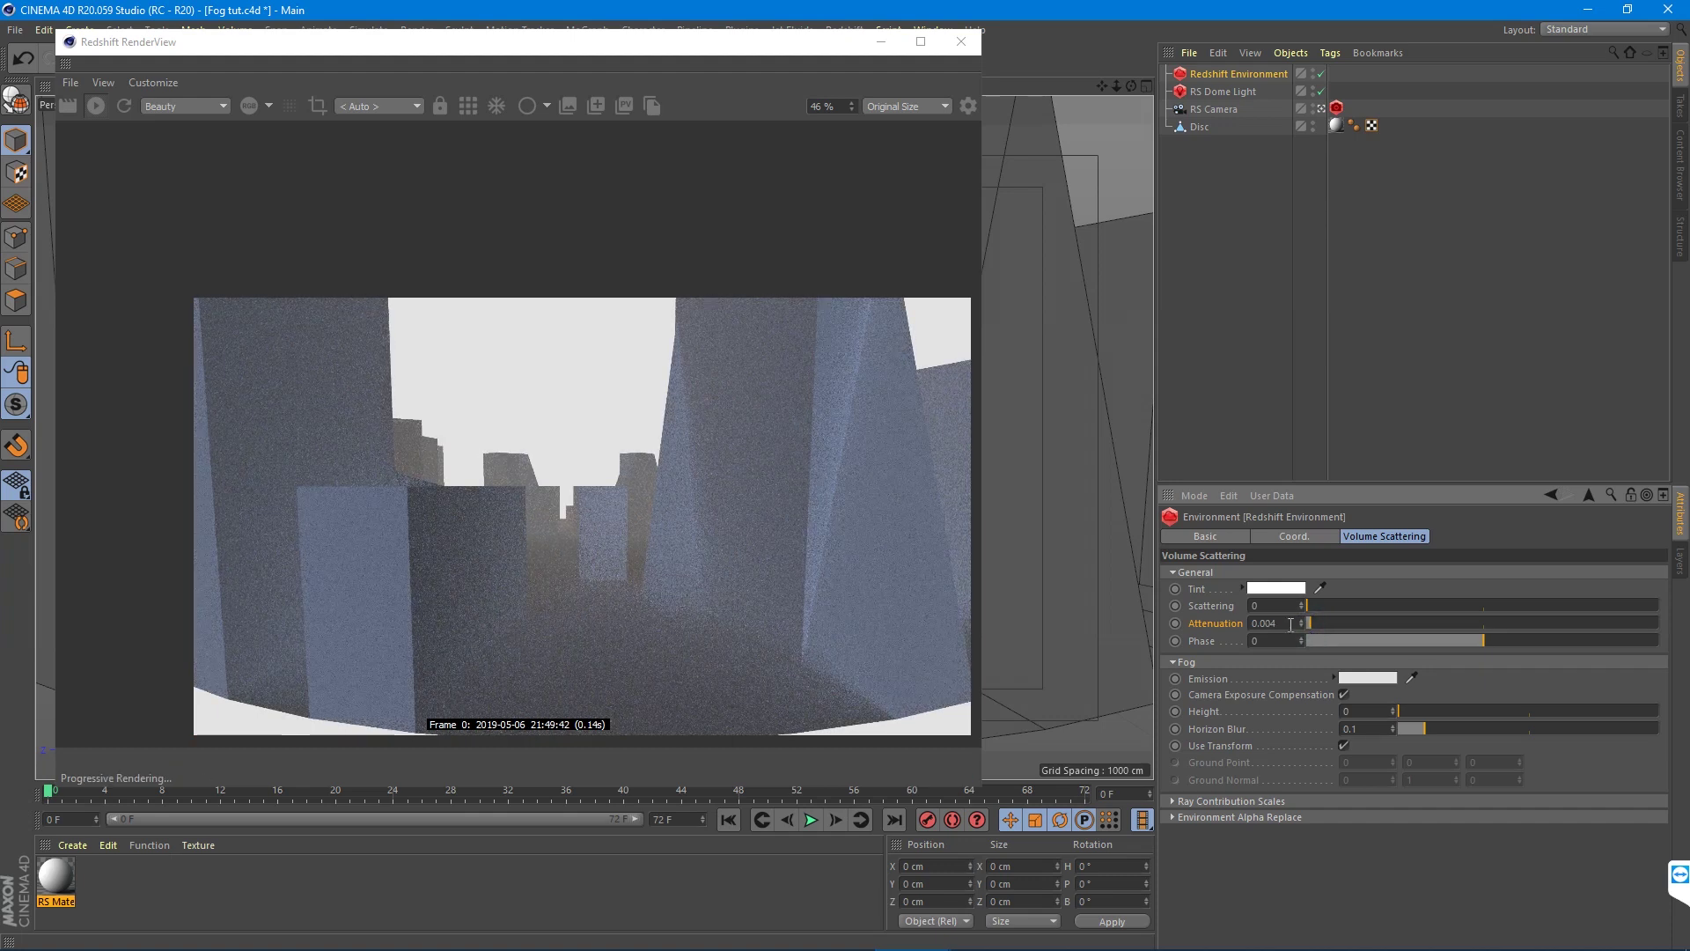
click(1302, 625)
click(1302, 620)
click(1303, 622)
drag(1304, 623, 1299, 590)
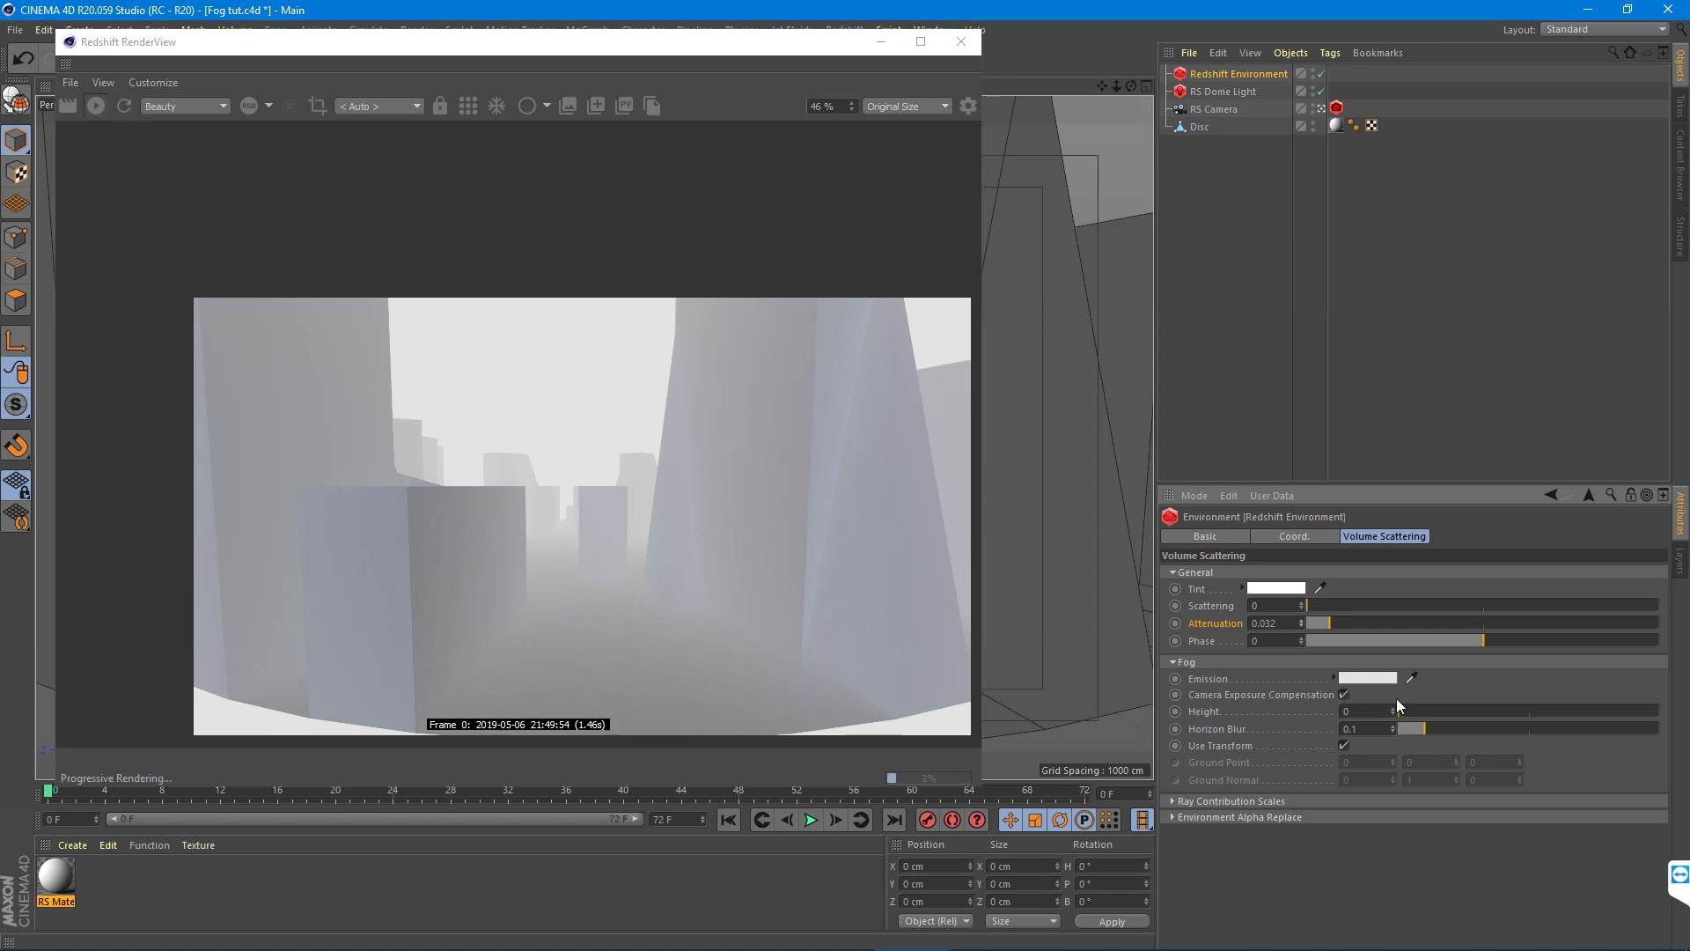
Step: Test fog heights of 37, 22 and 0 on the Redshift Environment, and finish with the height at 76
click(1493, 713)
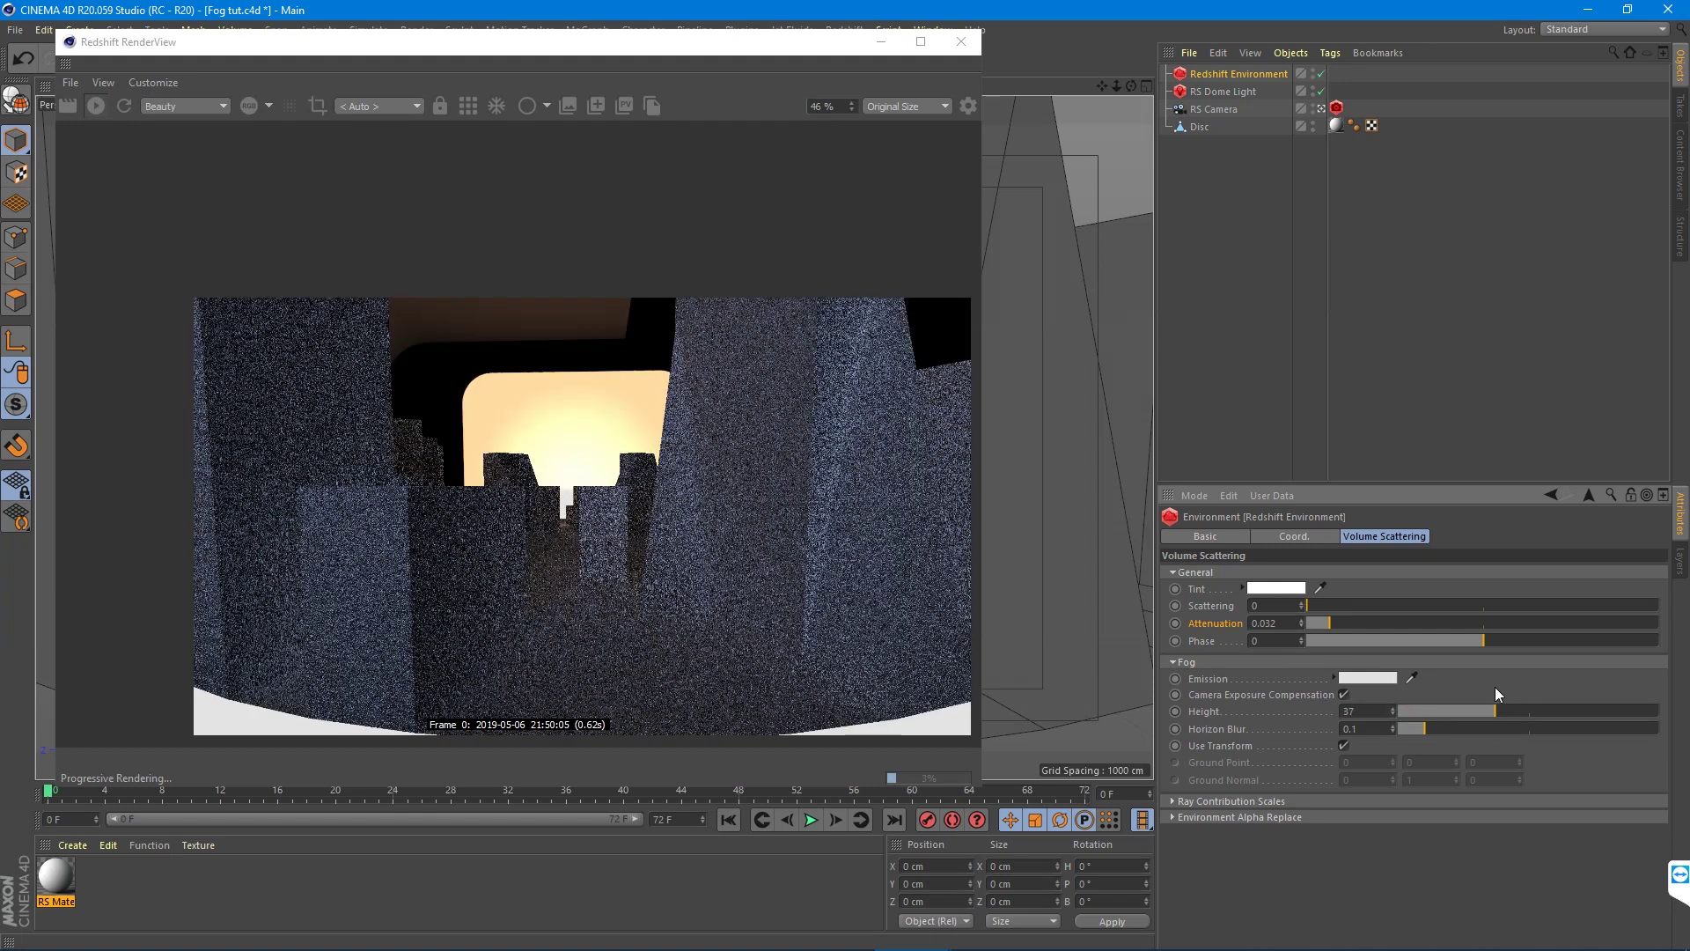
drag(1495, 687, 1455, 685)
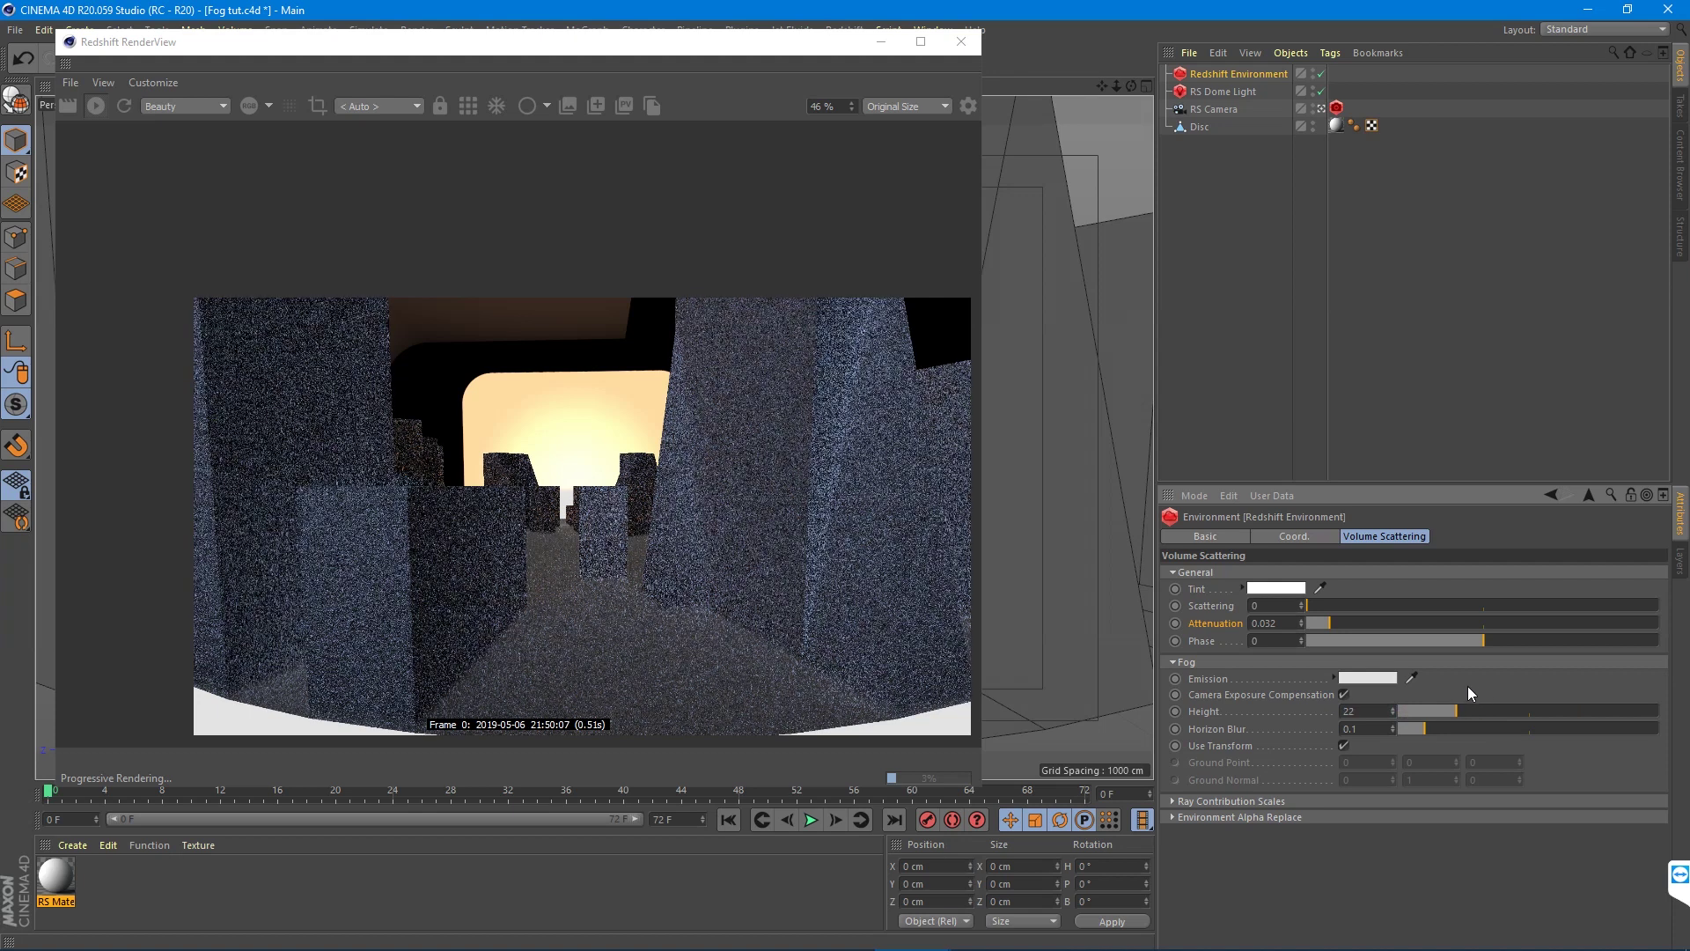
drag(1500, 711, 1224, 698)
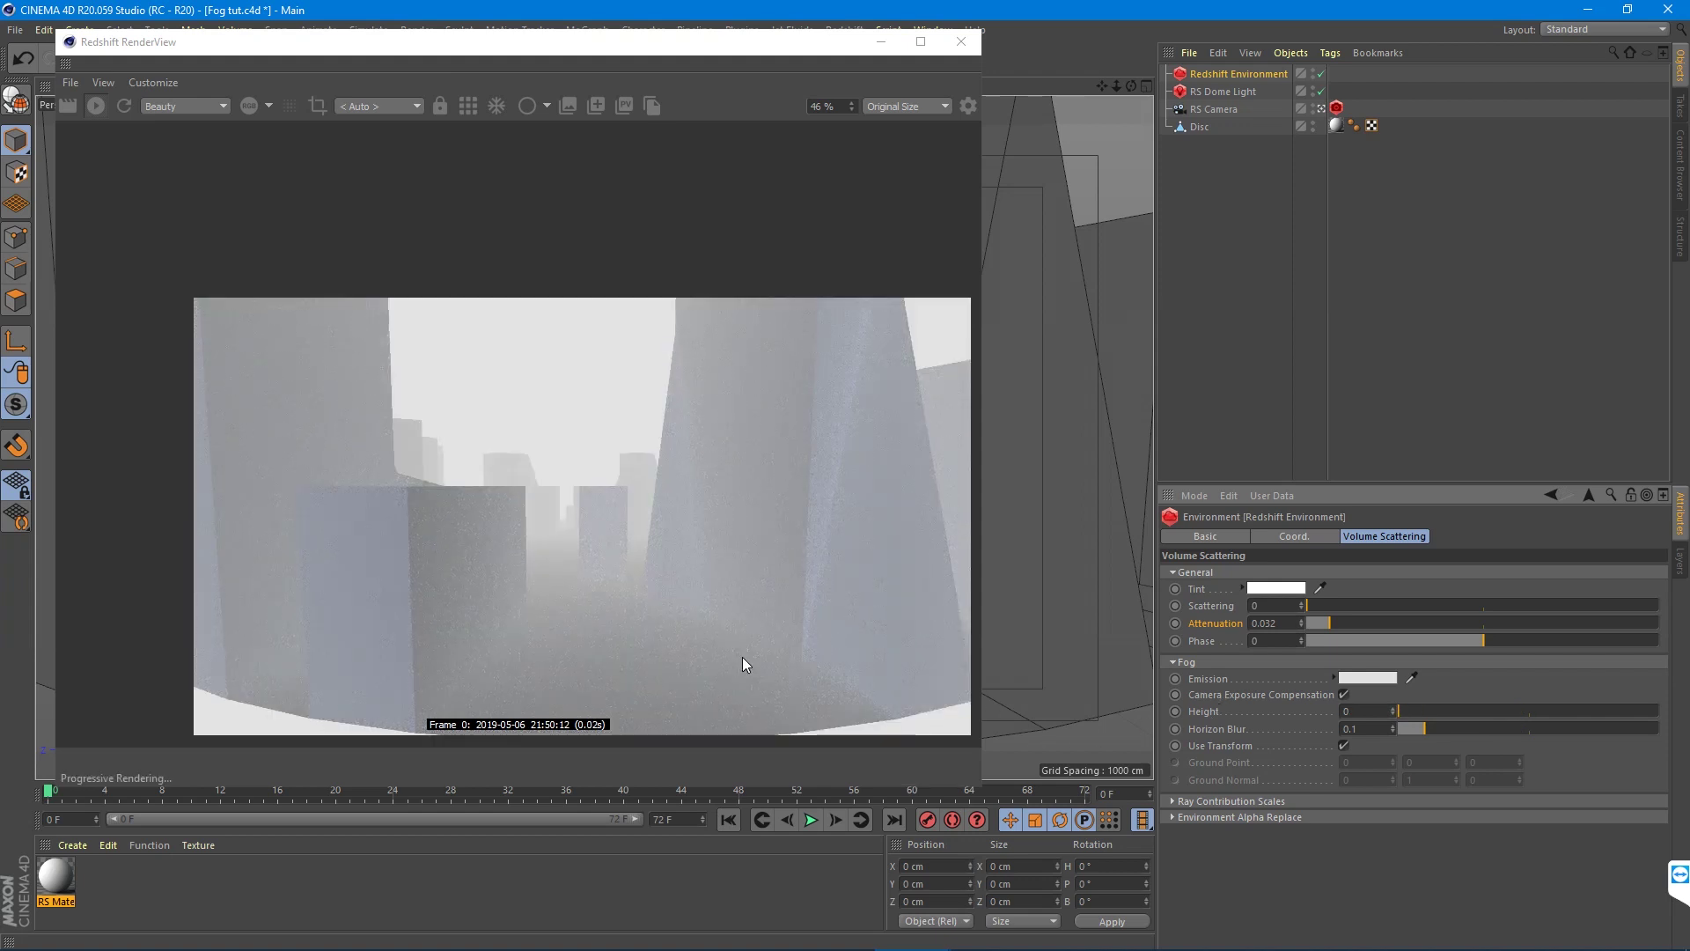
drag(1426, 712, 1664, 712)
drag(1567, 709, 1565, 709)
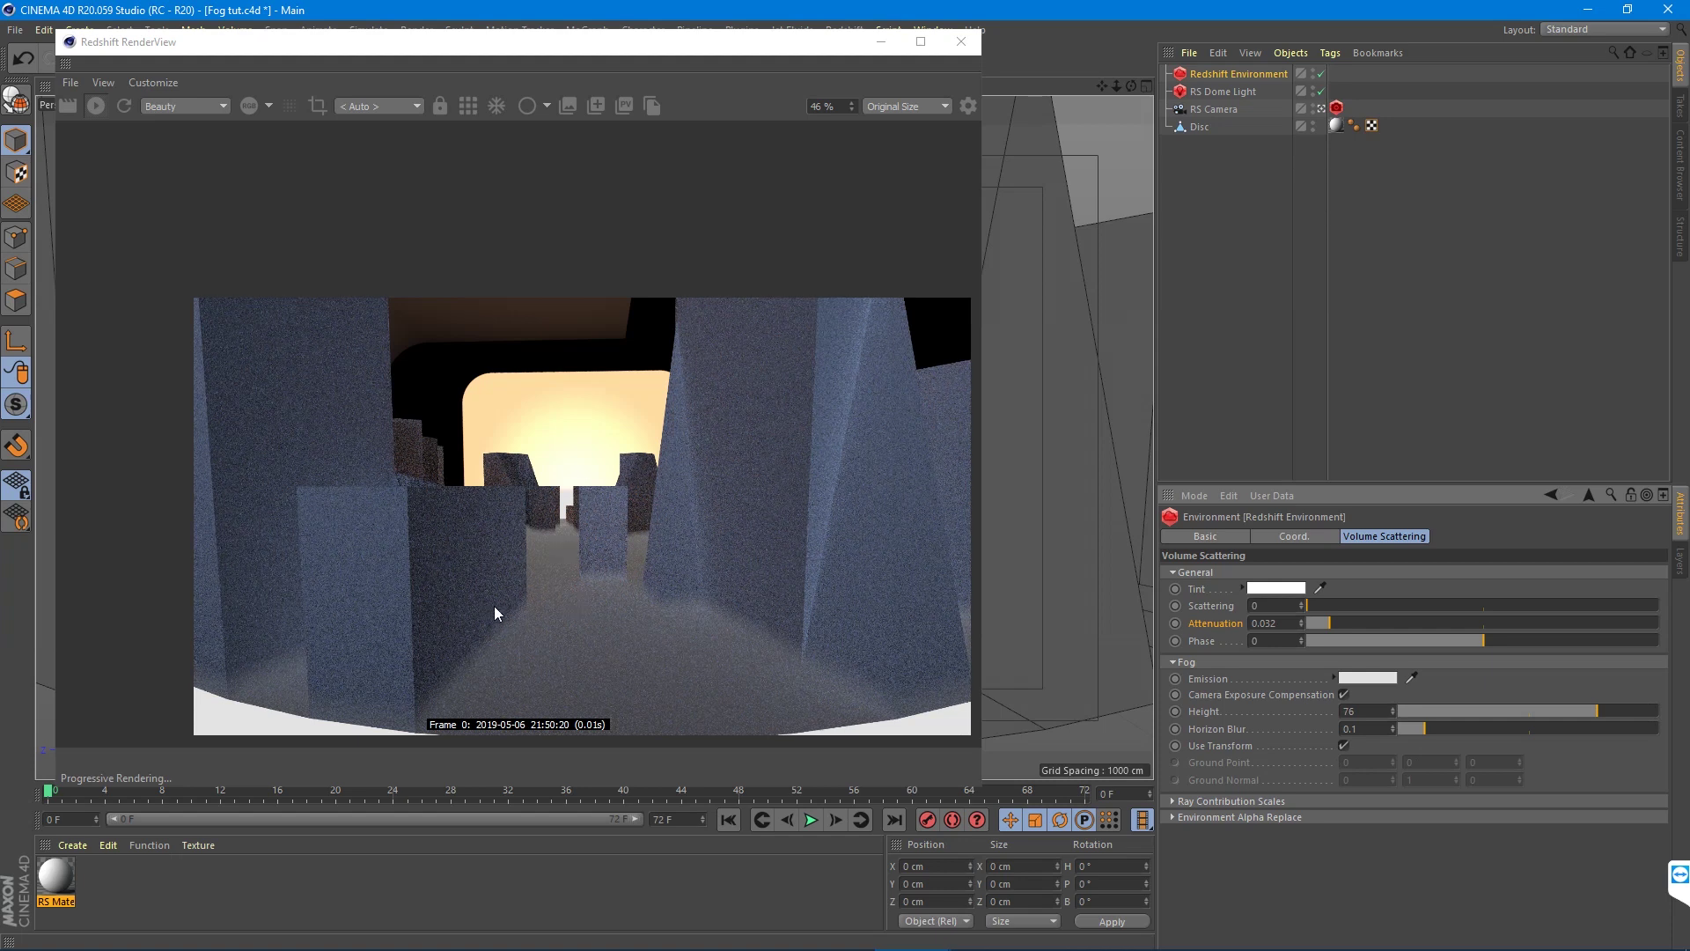
Step: Uncover the viewport beside the RenderView and raise the Redshift Environment to about 163 cm in Y
drag(529, 49, 1133, 80)
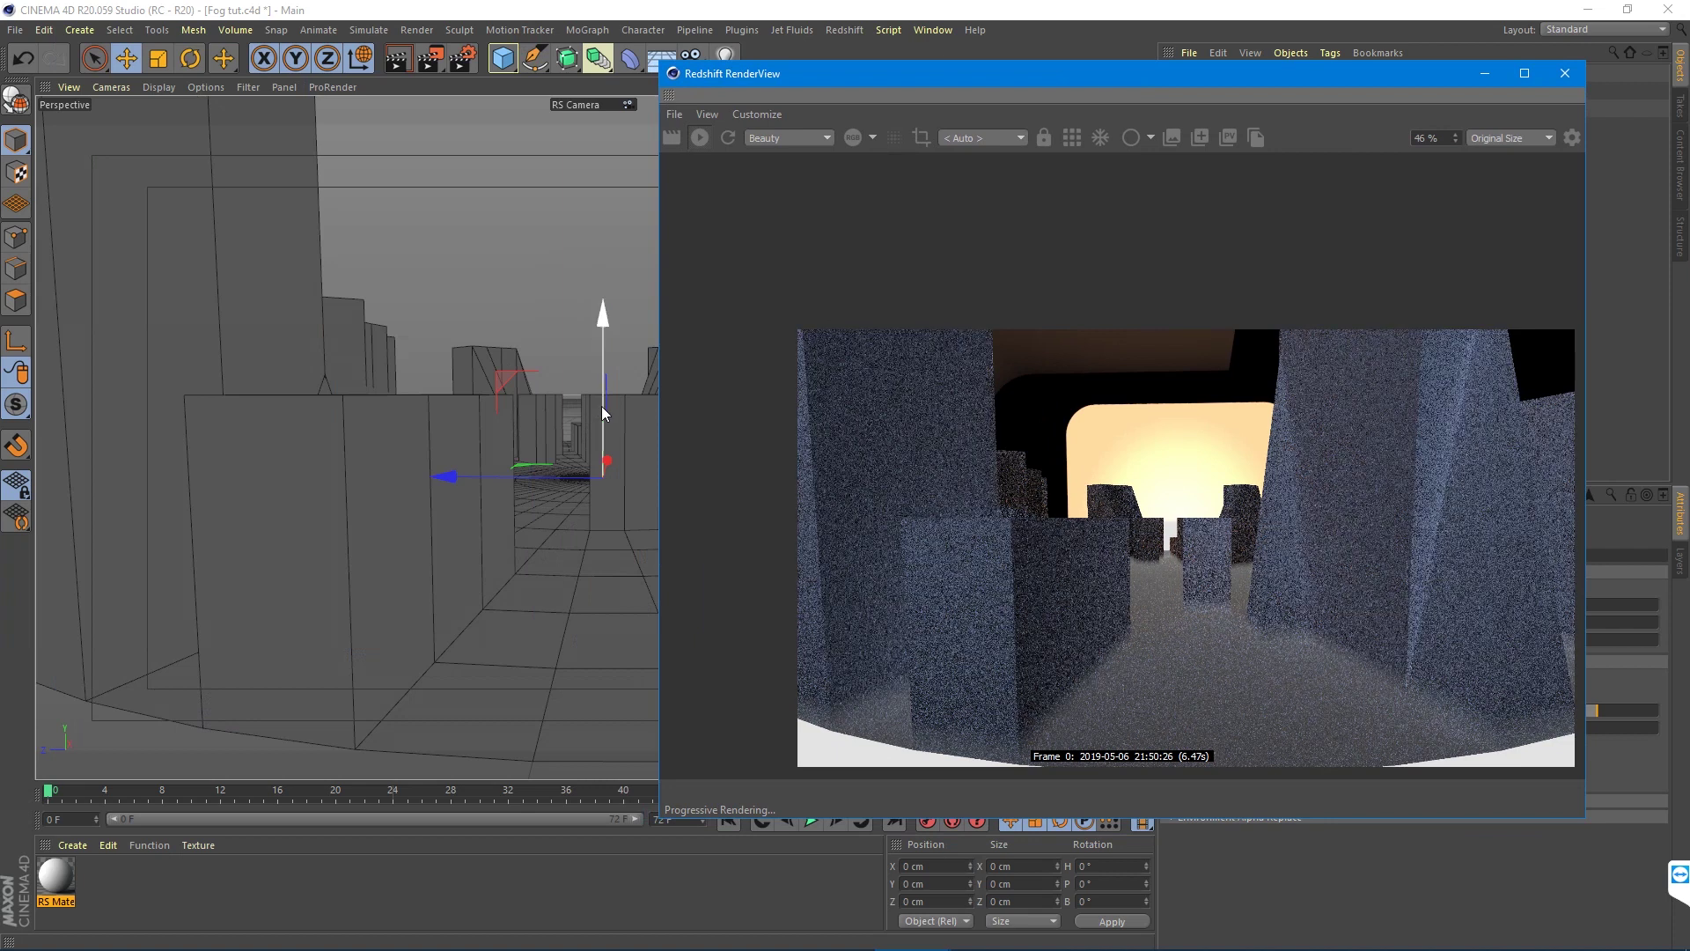
mouse_move(599, 408)
mouse_down()
mouse_move(588, 297)
mouse_move(589, 377)
mouse_up()
drag(1050, 81, 1155, 81)
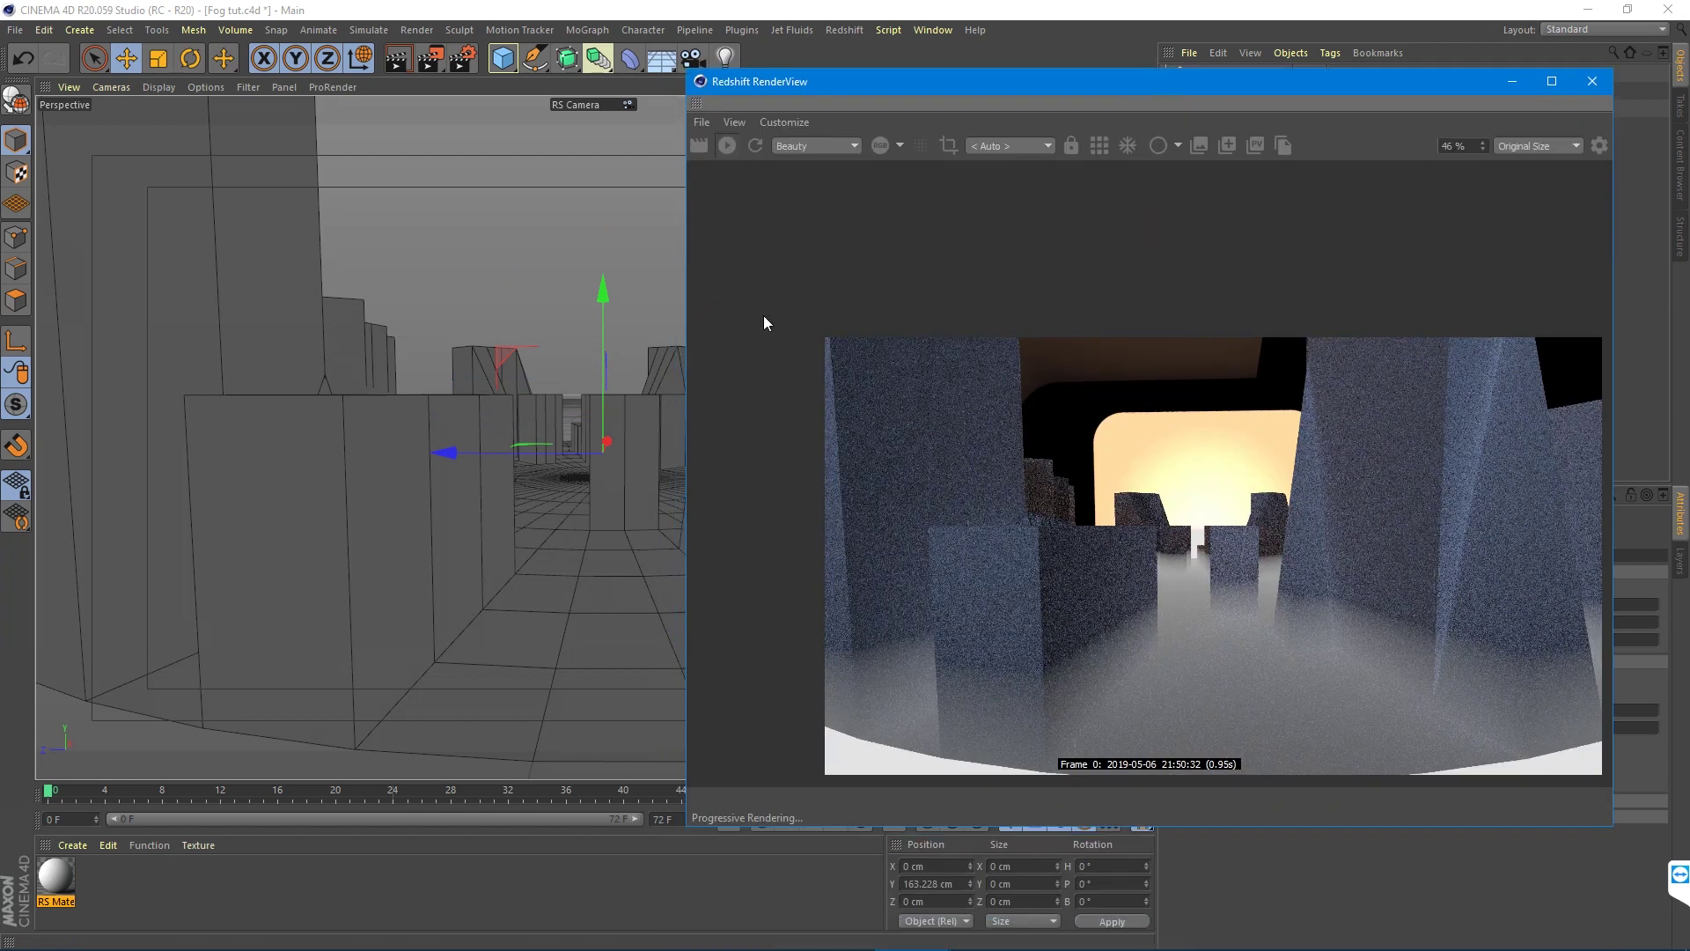
Step: Try moving the Redshift Environment vertically and rotating it to change the fog plane, and undo these transforms back to the 163.228 cm height
drag(604, 358, 611, 172)
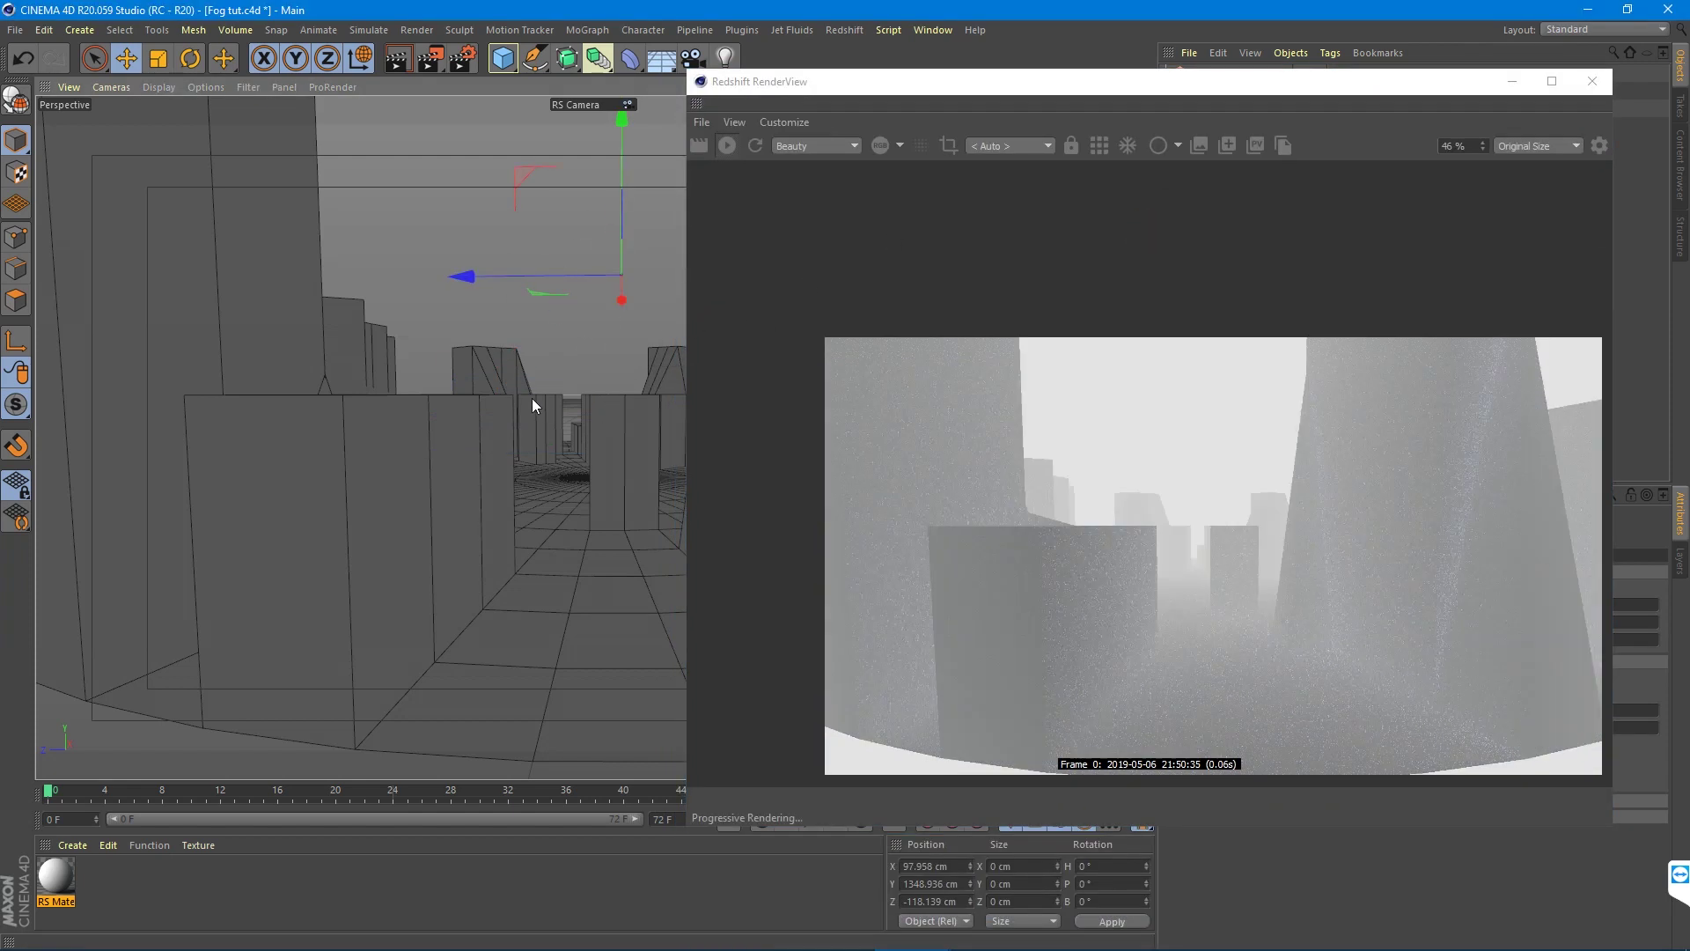
drag(619, 163, 795, 428)
key(r)
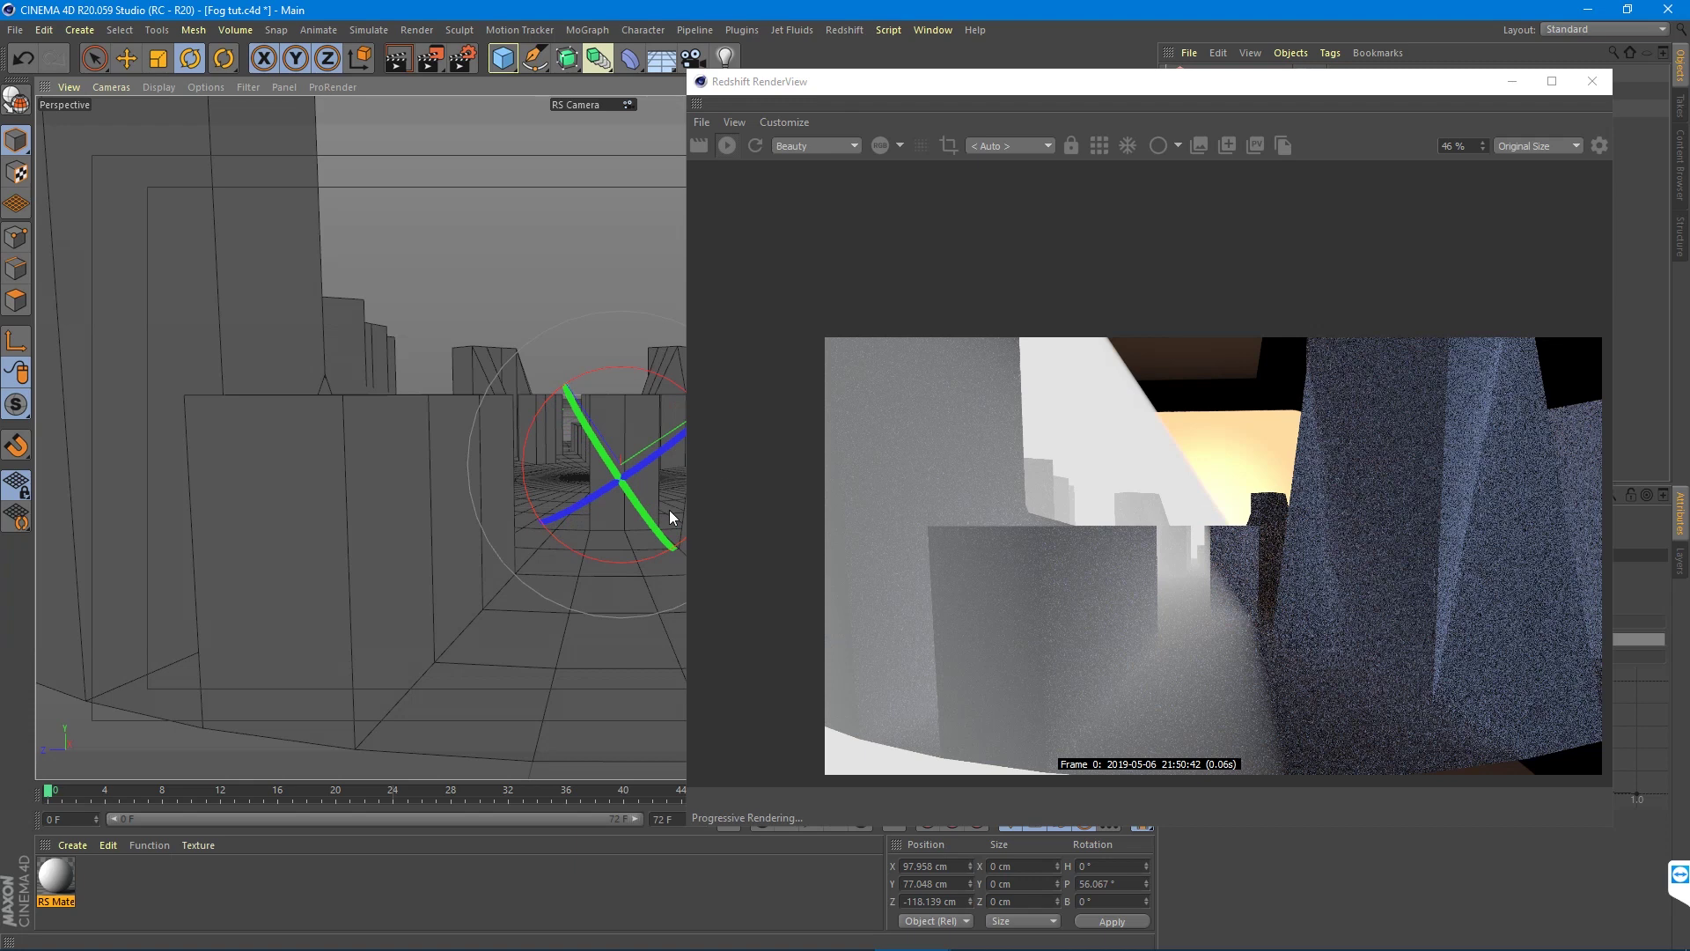
drag(623, 368, 687, 366)
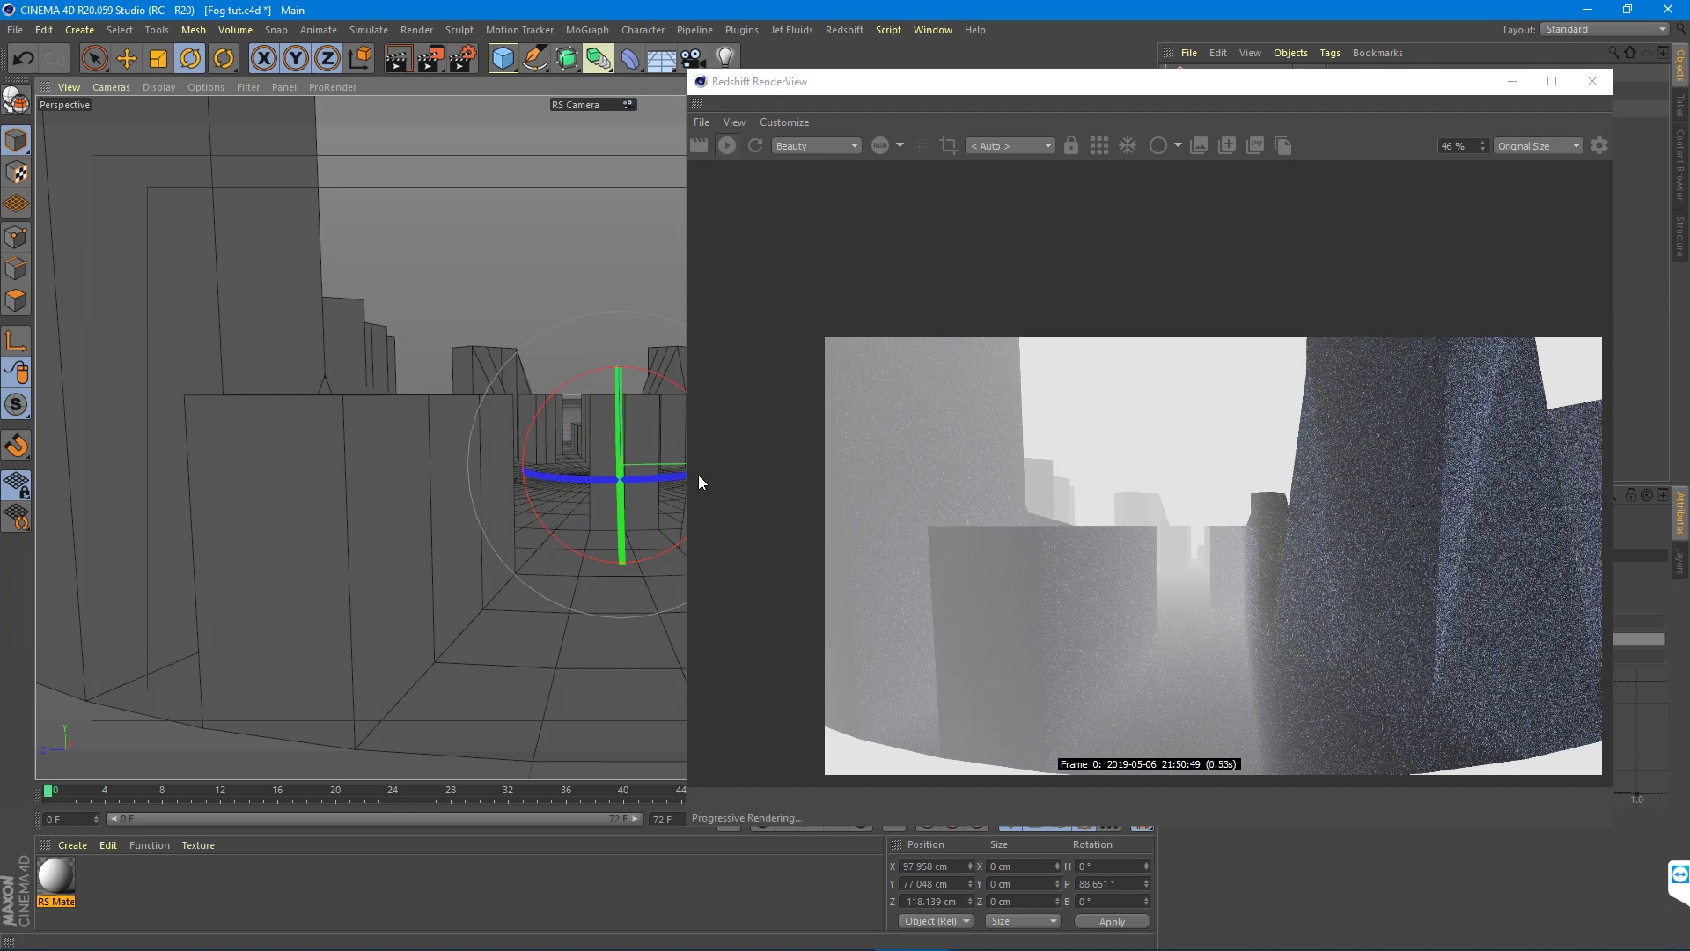
drag(670, 482, 853, 502)
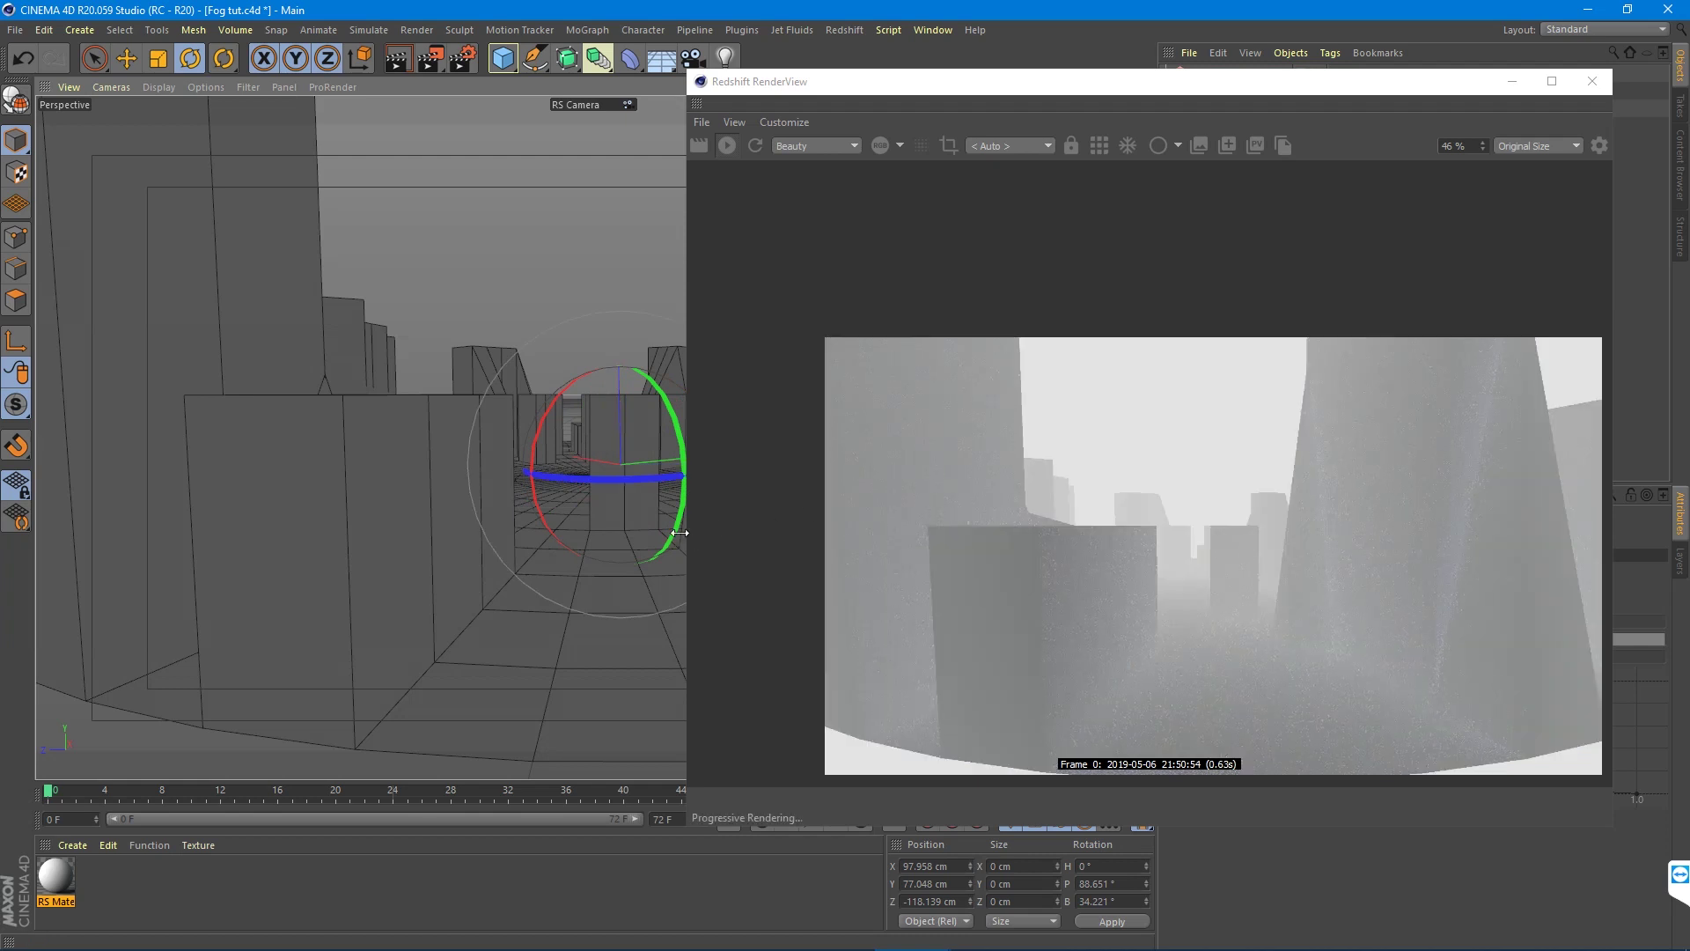
key(ctrl+z)
key(ctrl+z)
key(ctrl+z)
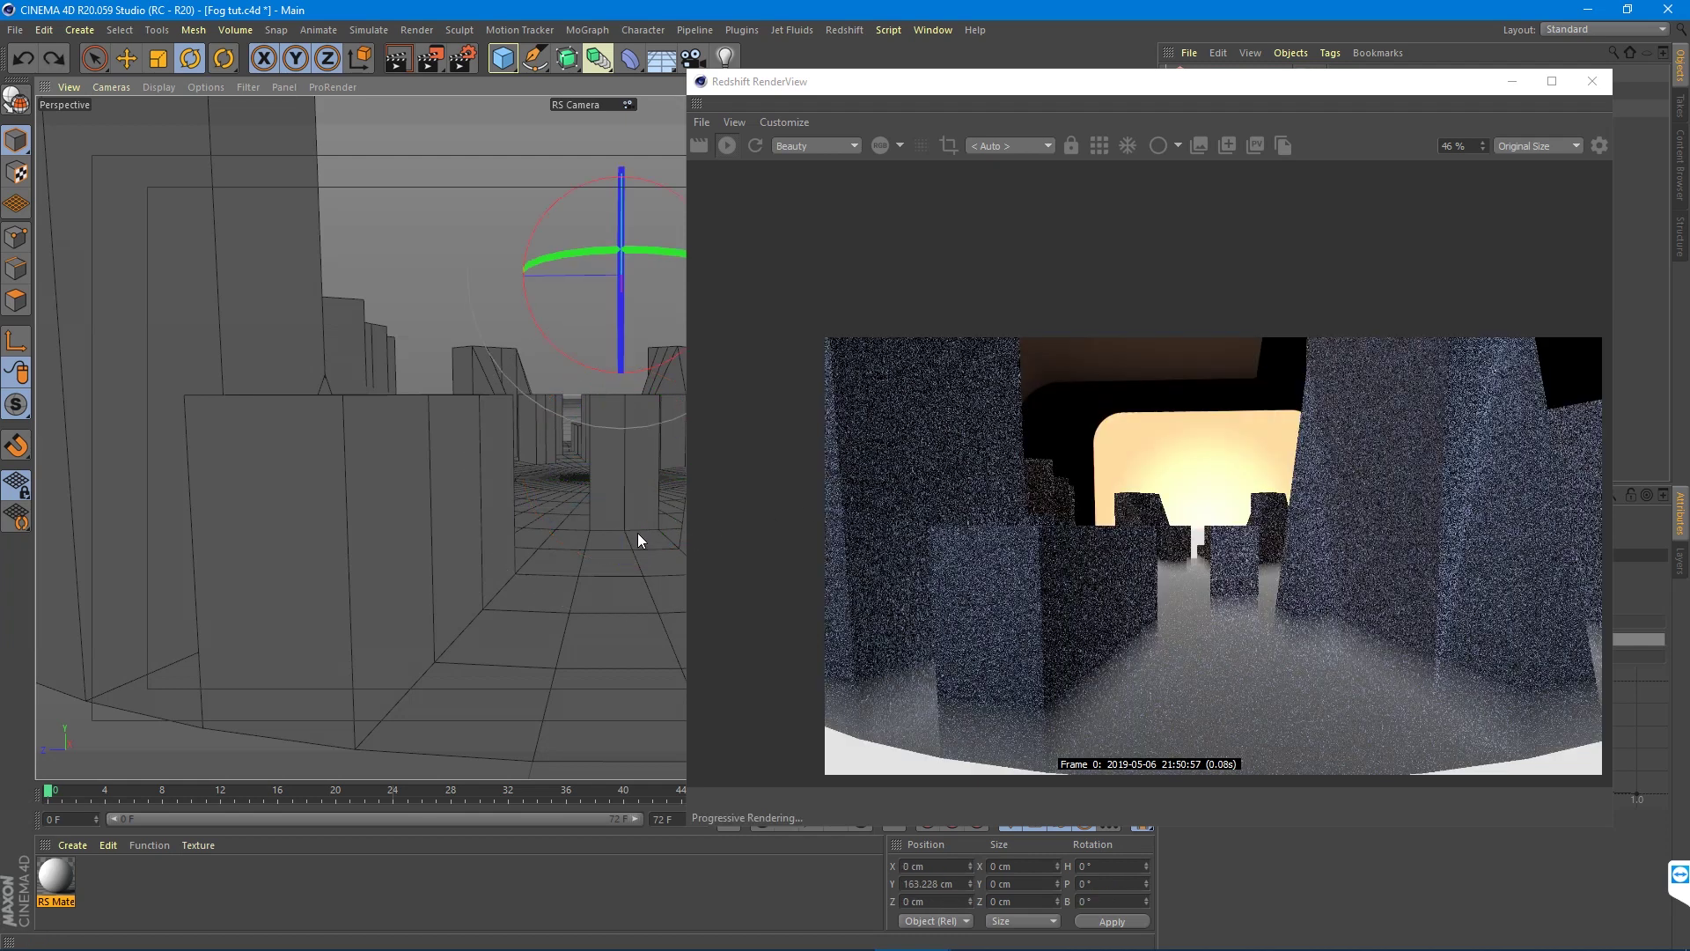
Step: Reopen the Redshift Environment's volume scattering settings and set the fog's horizon blur to 1 and height to 41
drag(1176, 81, 720, 74)
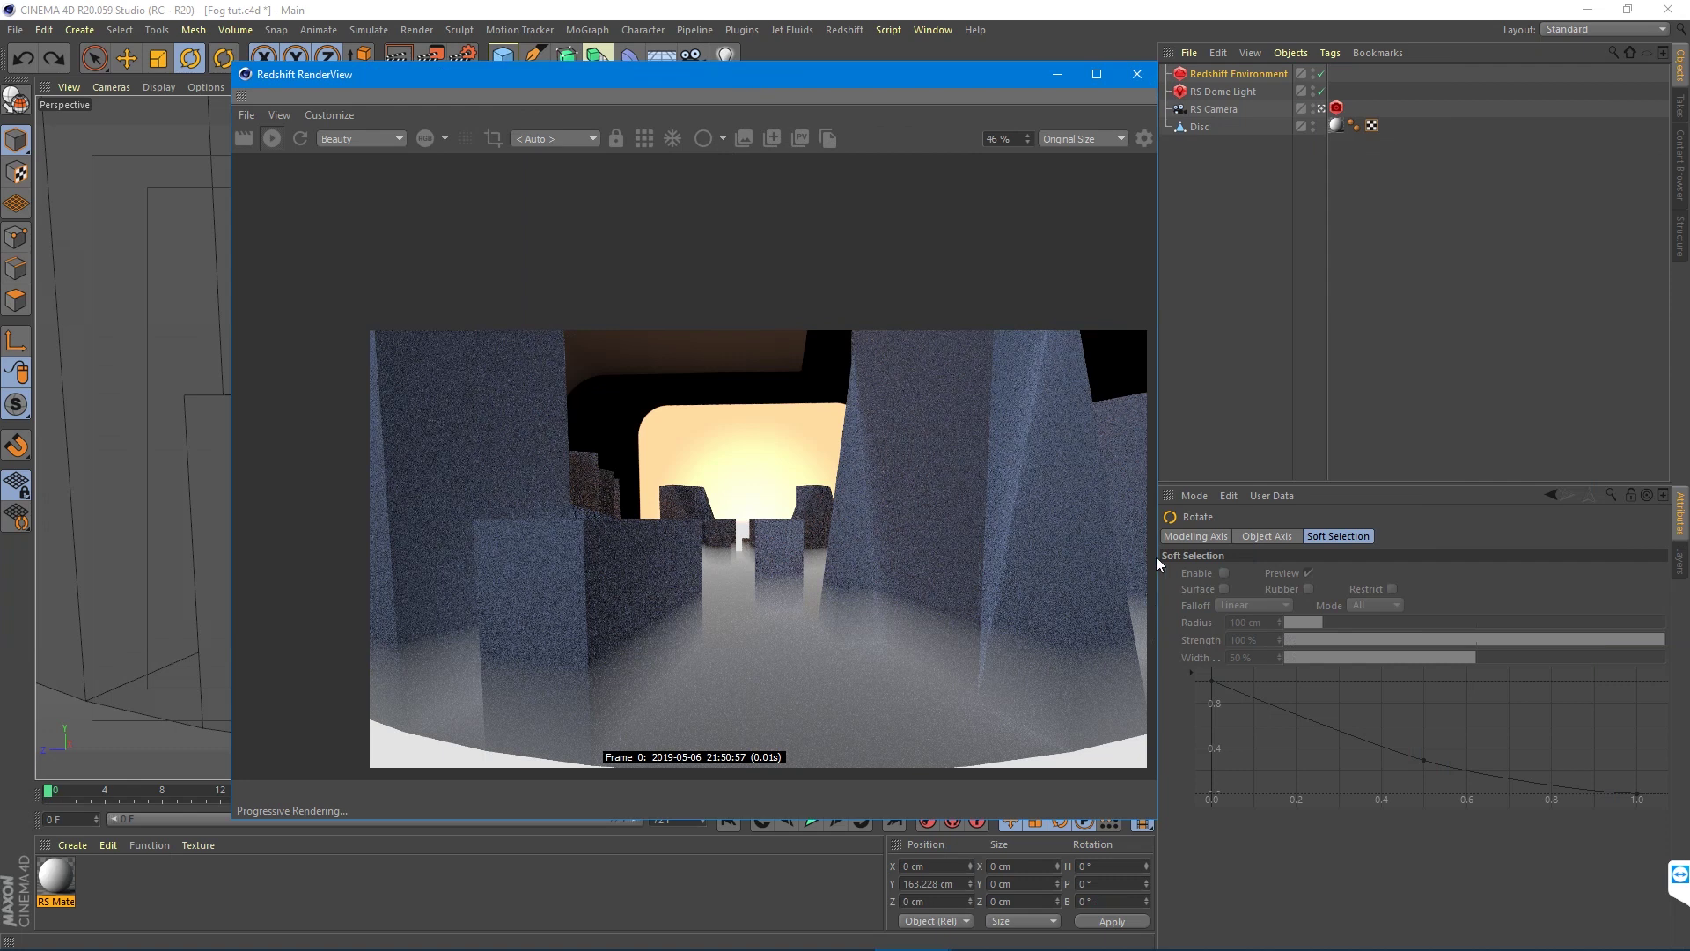
click(1218, 70)
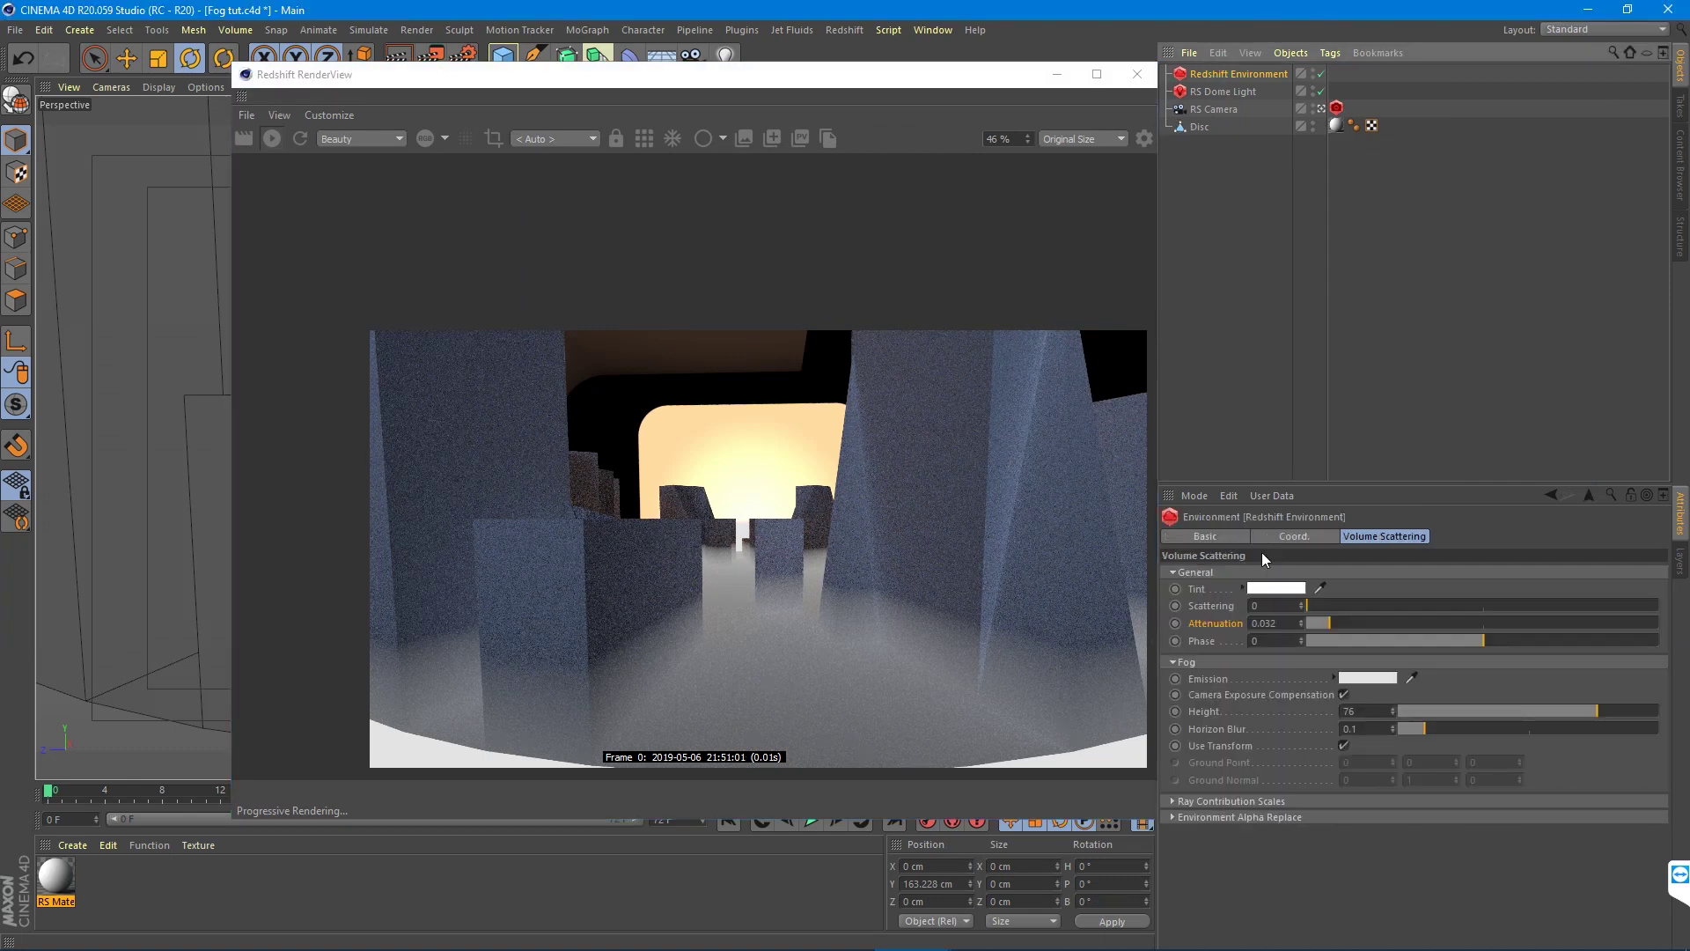
click(1397, 711)
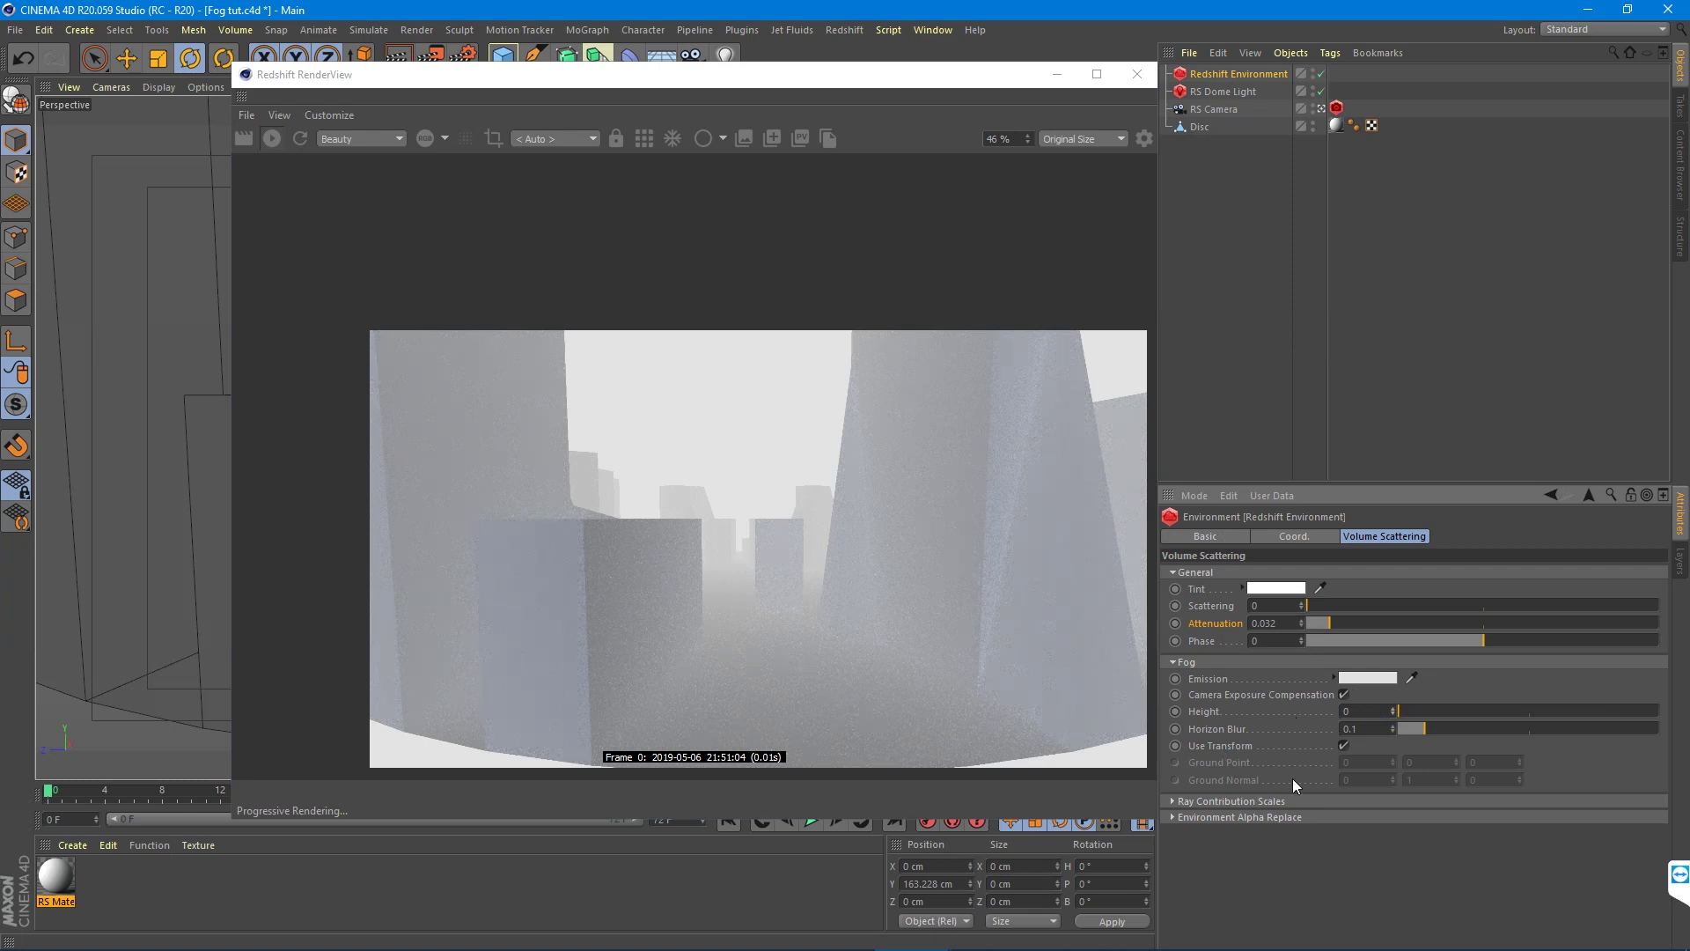
drag(1672, 742, 1664, 740)
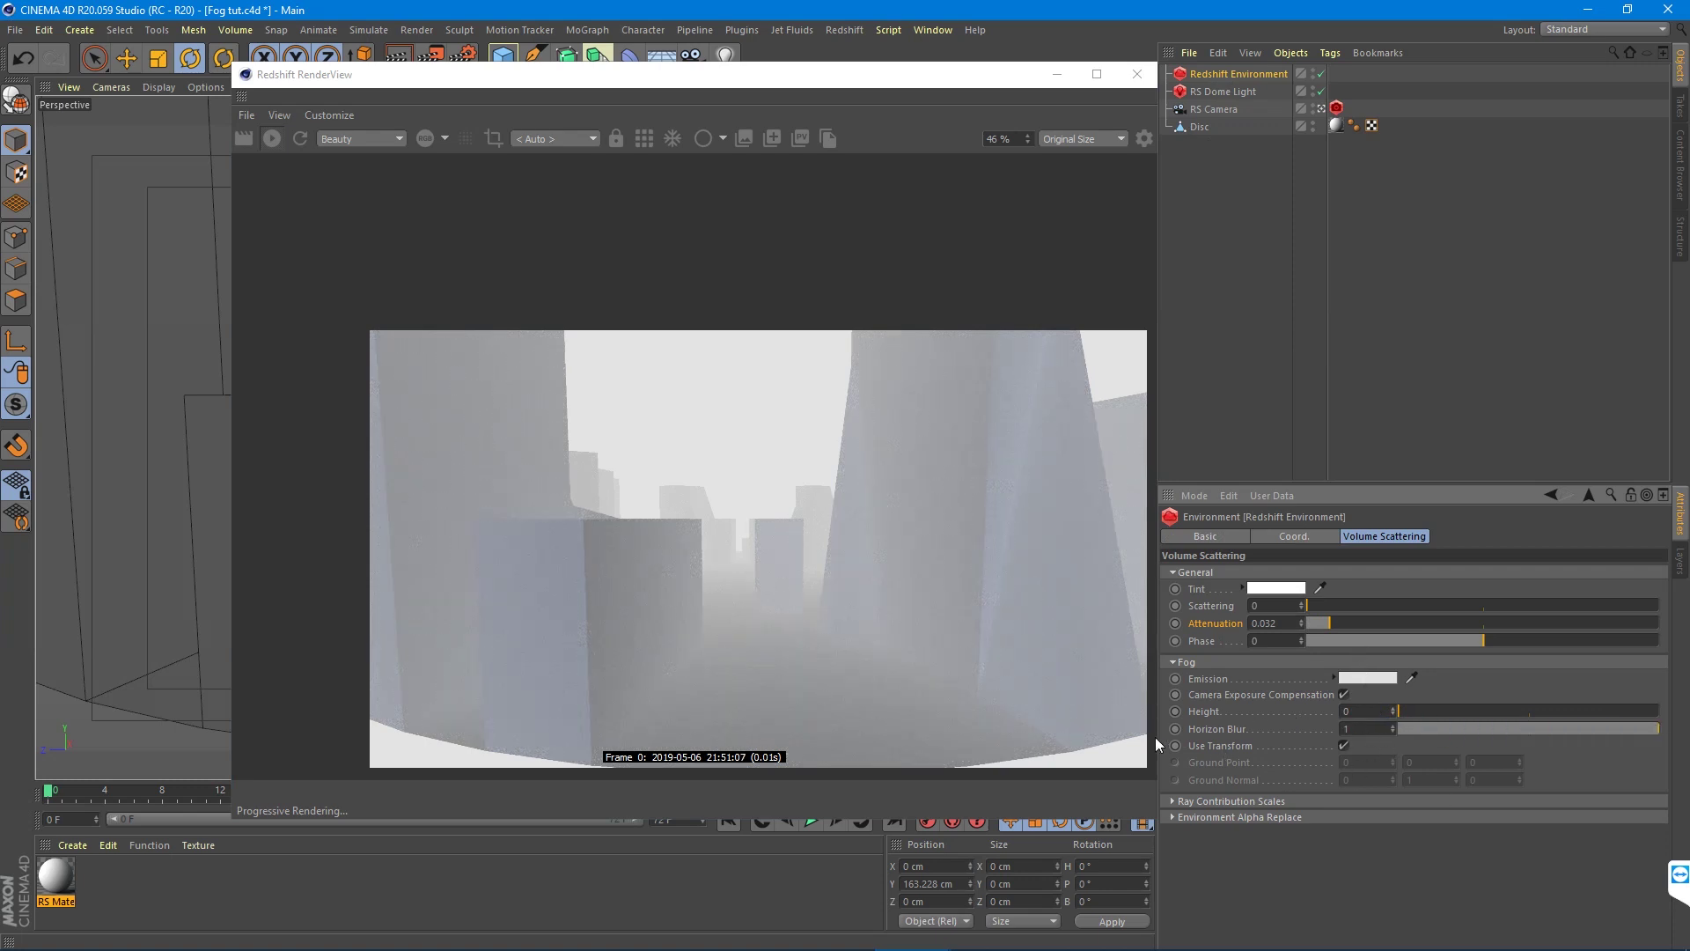
click(1502, 711)
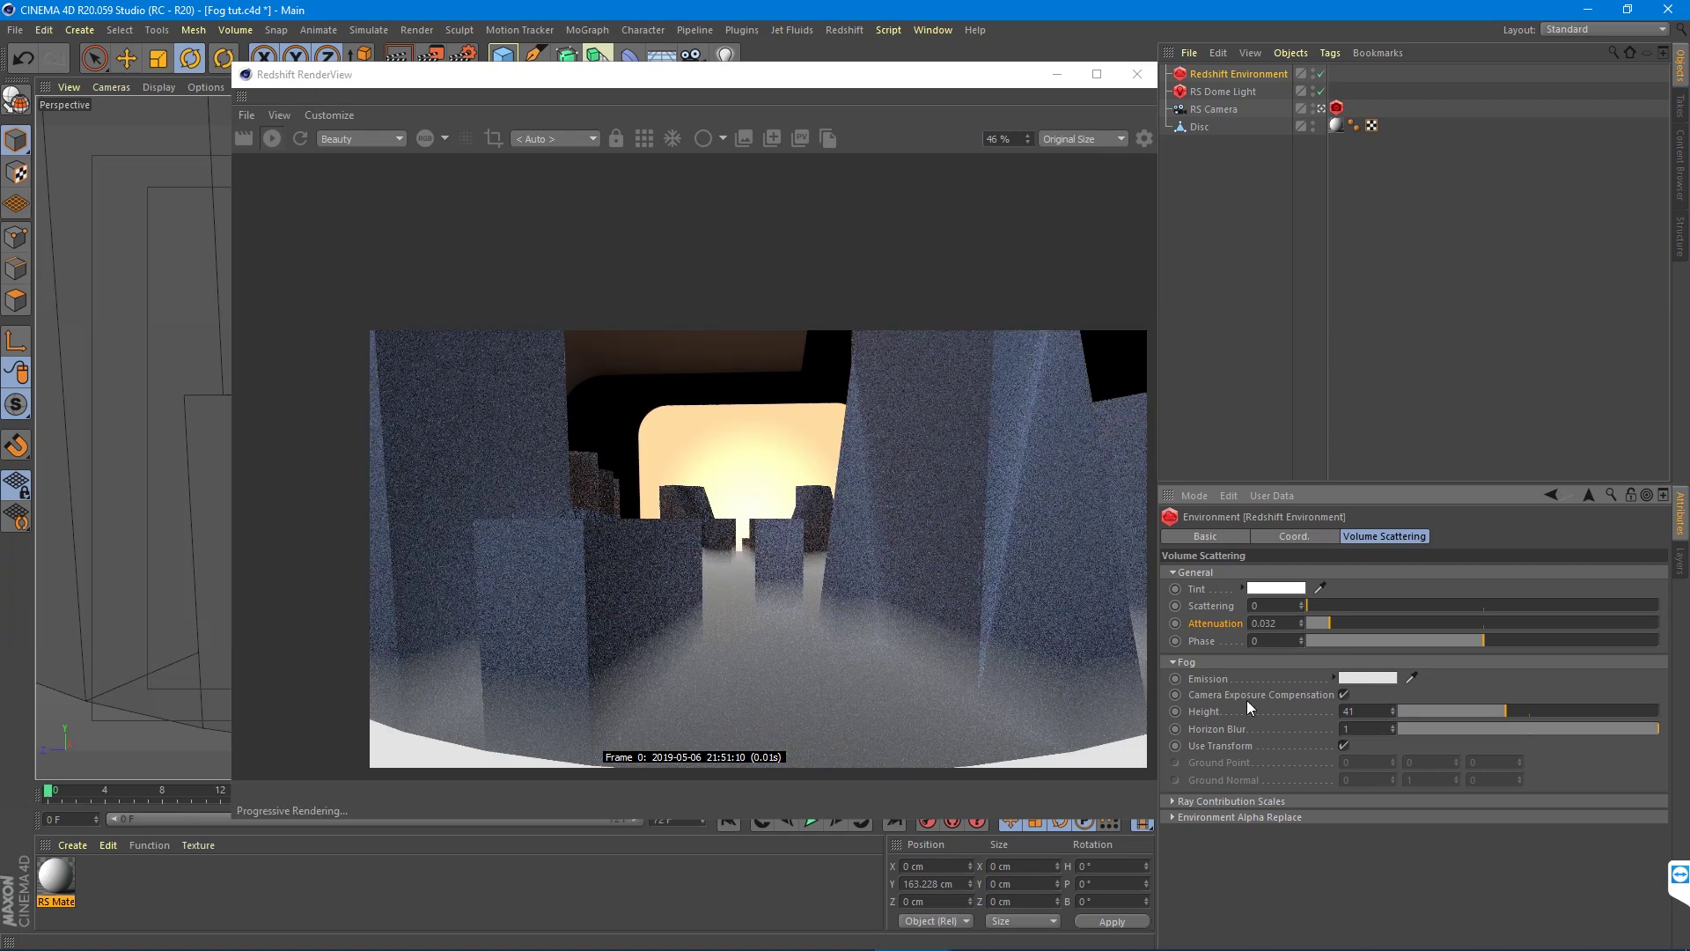
Step: Compare horizon blur at 0.001 and 1, keeping 1, and reset the fog height to 0
click(1400, 728)
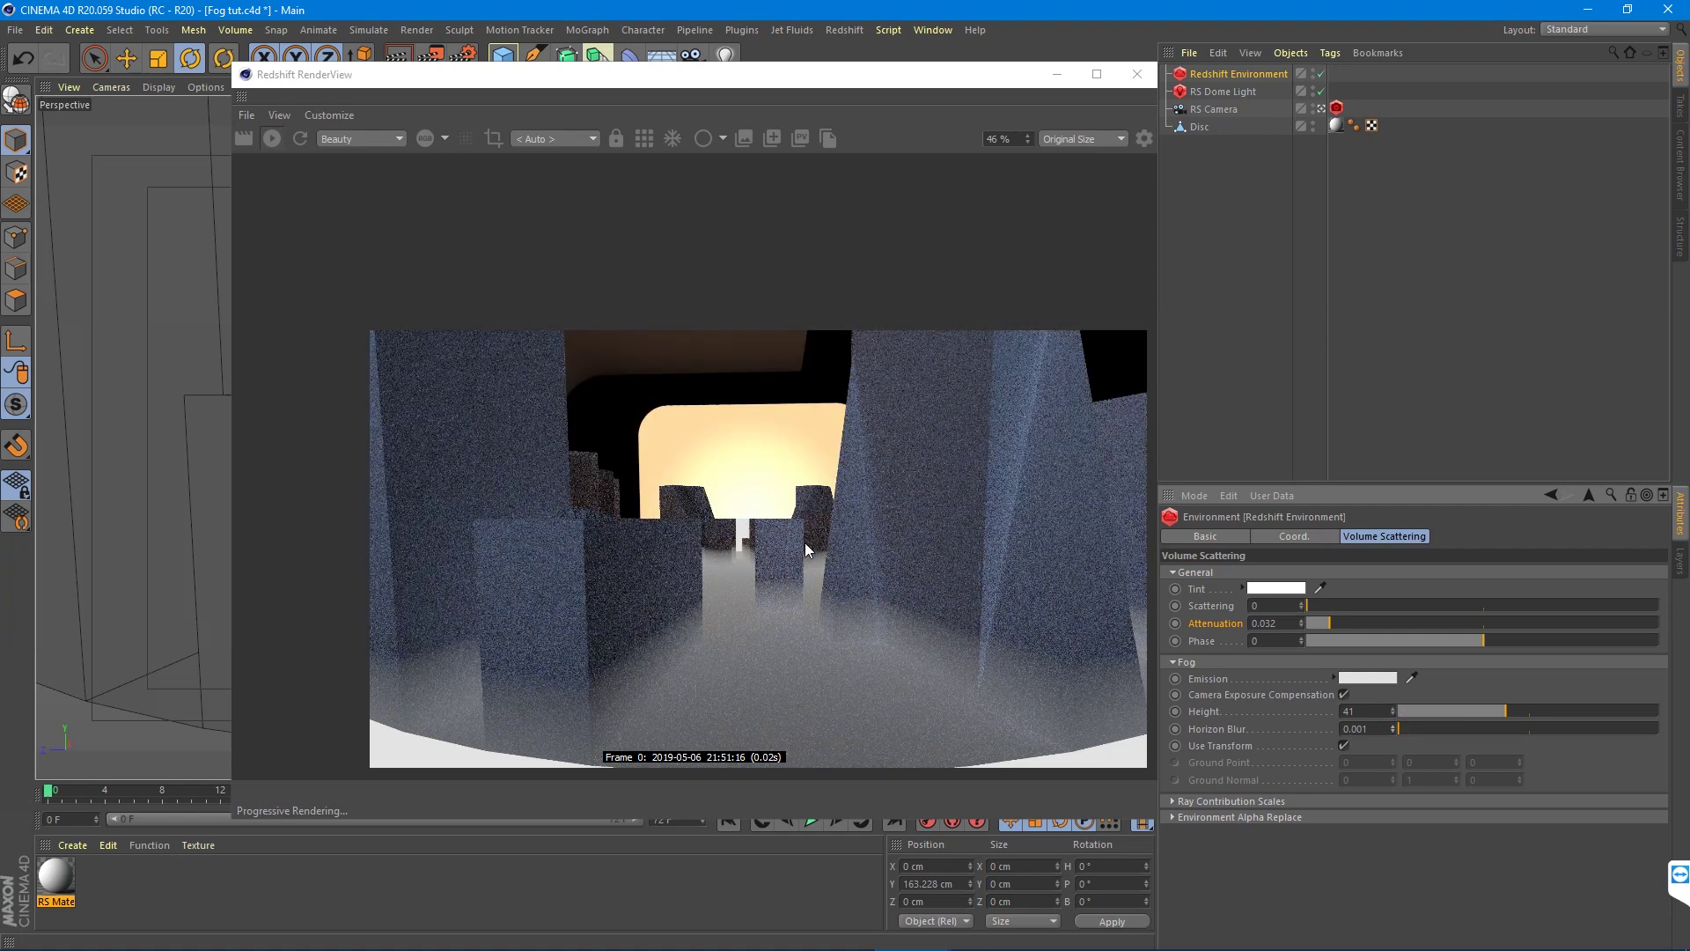
drag(1436, 728, 1658, 728)
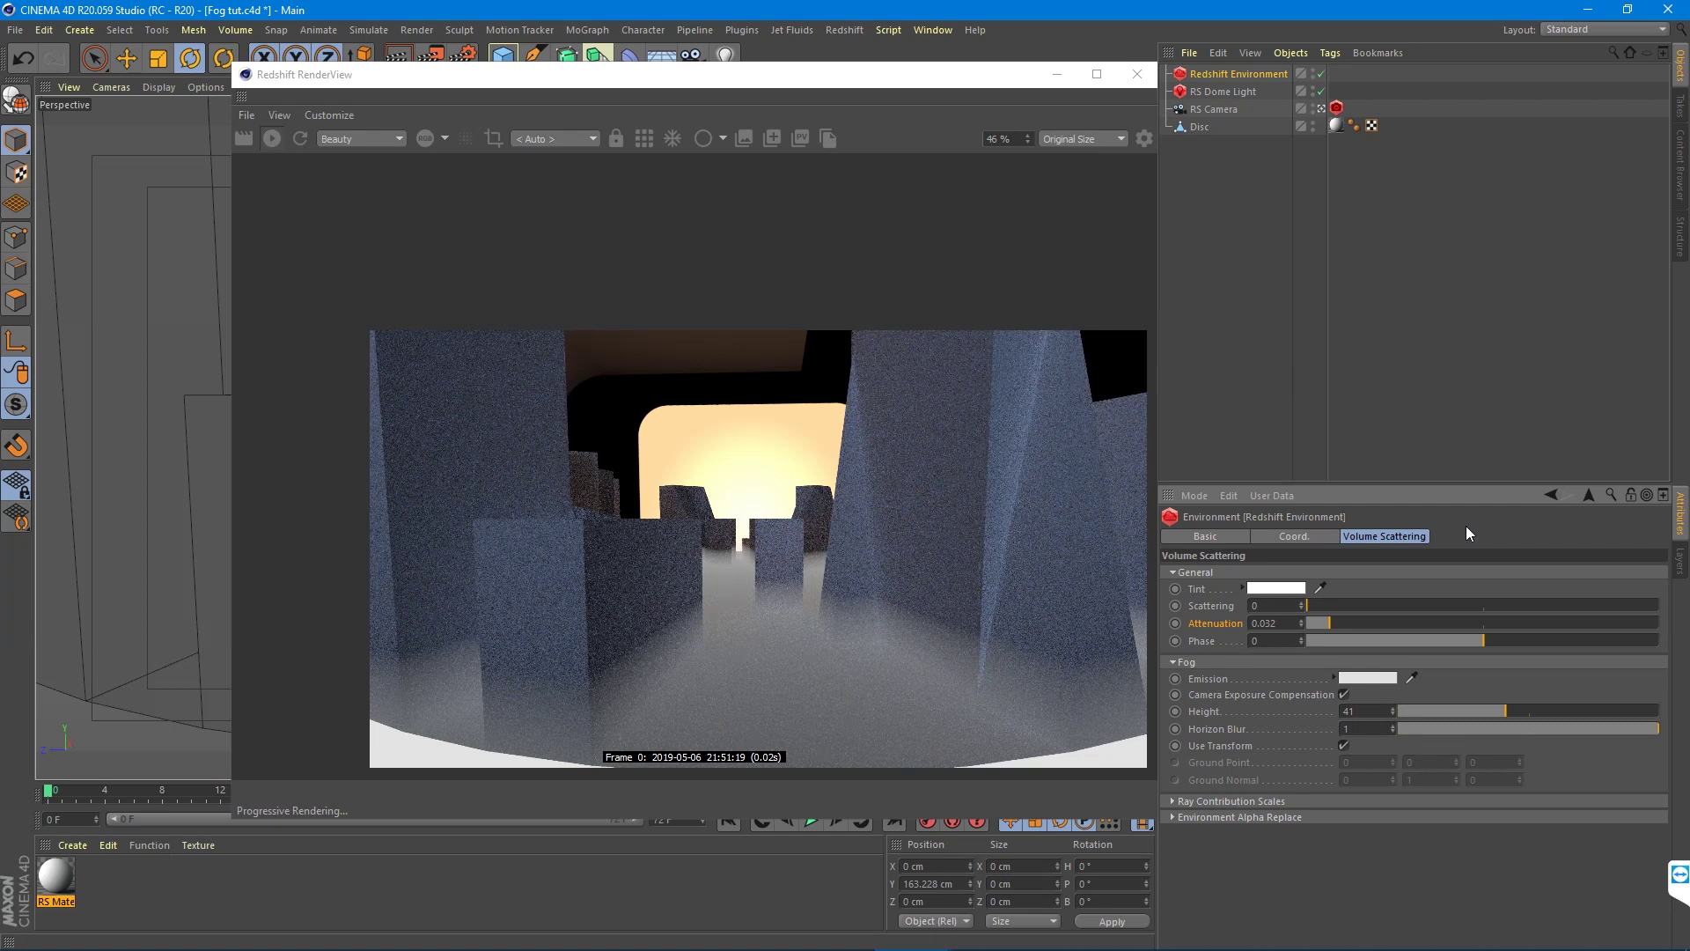
double_click(1376, 710)
text(0)
key(Return)
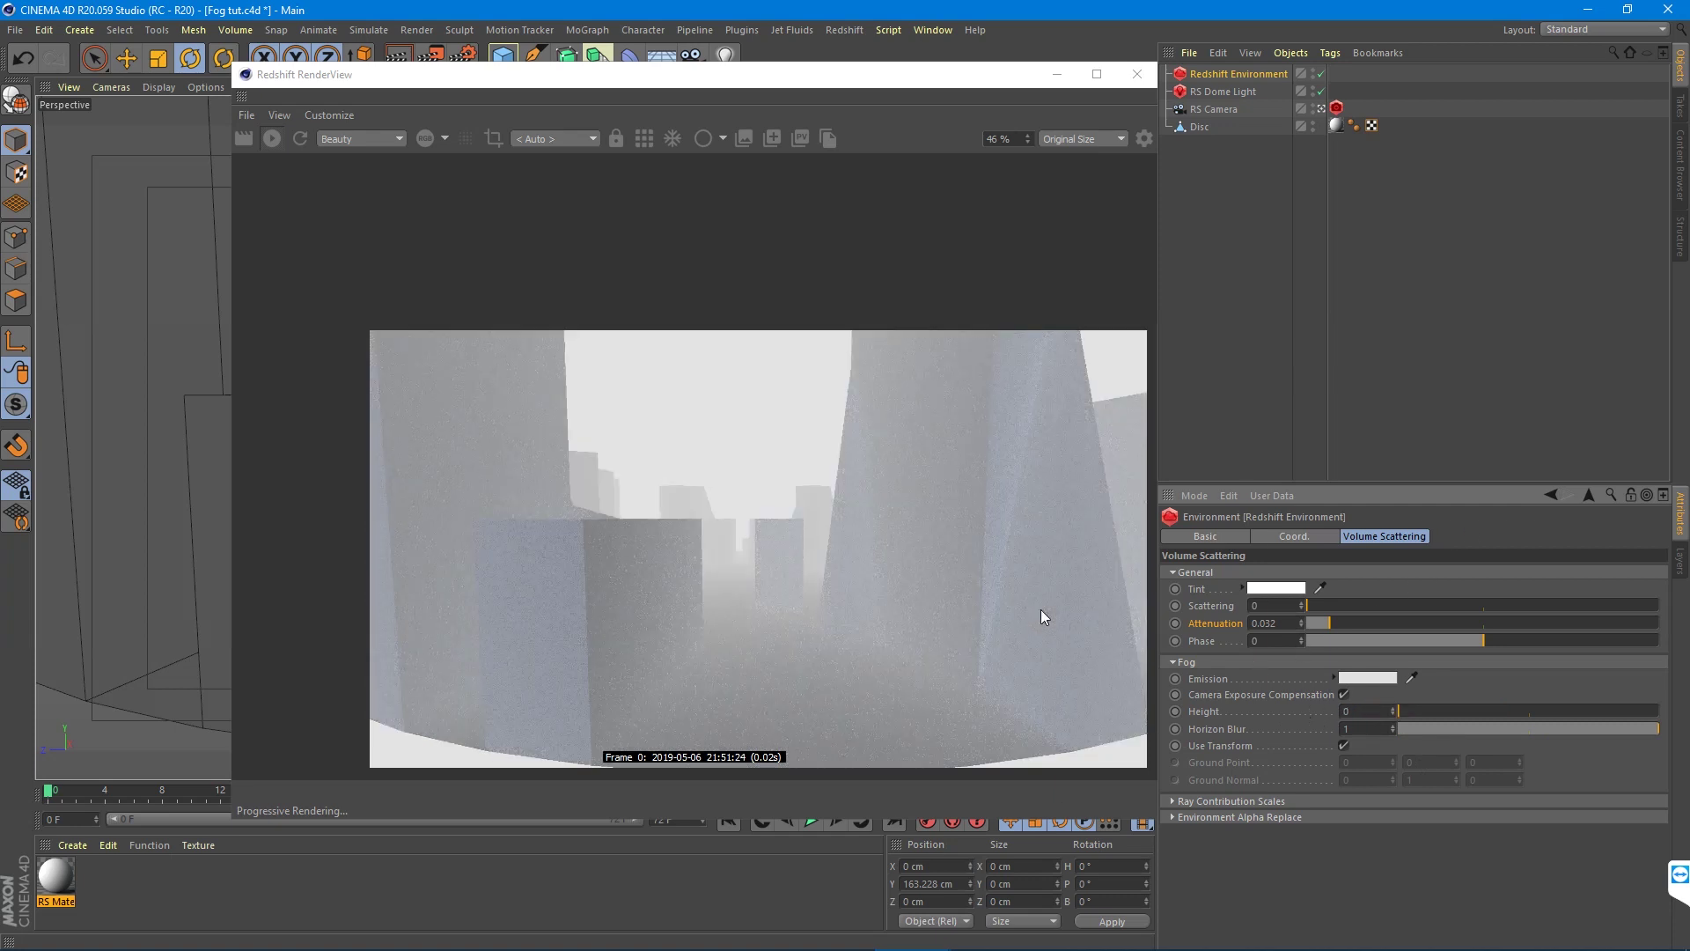